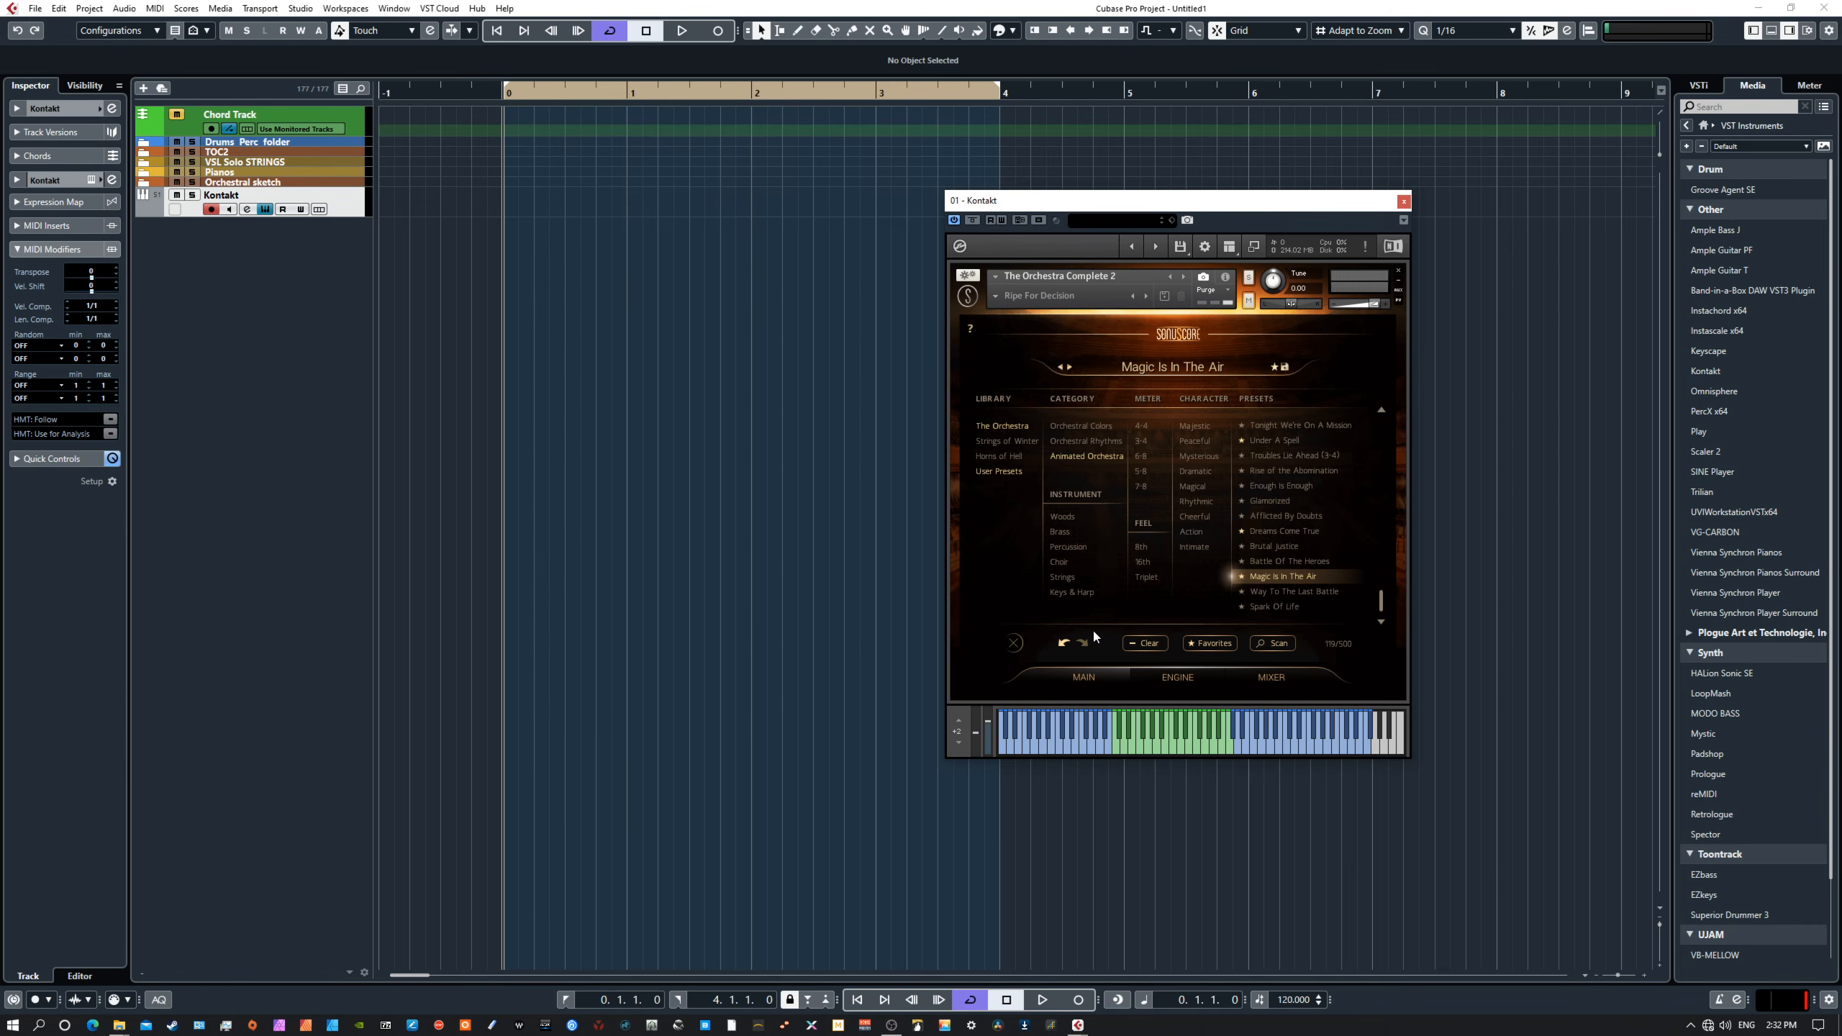
Step: Load the preset named empty from the User Presets library and return to the instrument's main page
click(1082, 677)
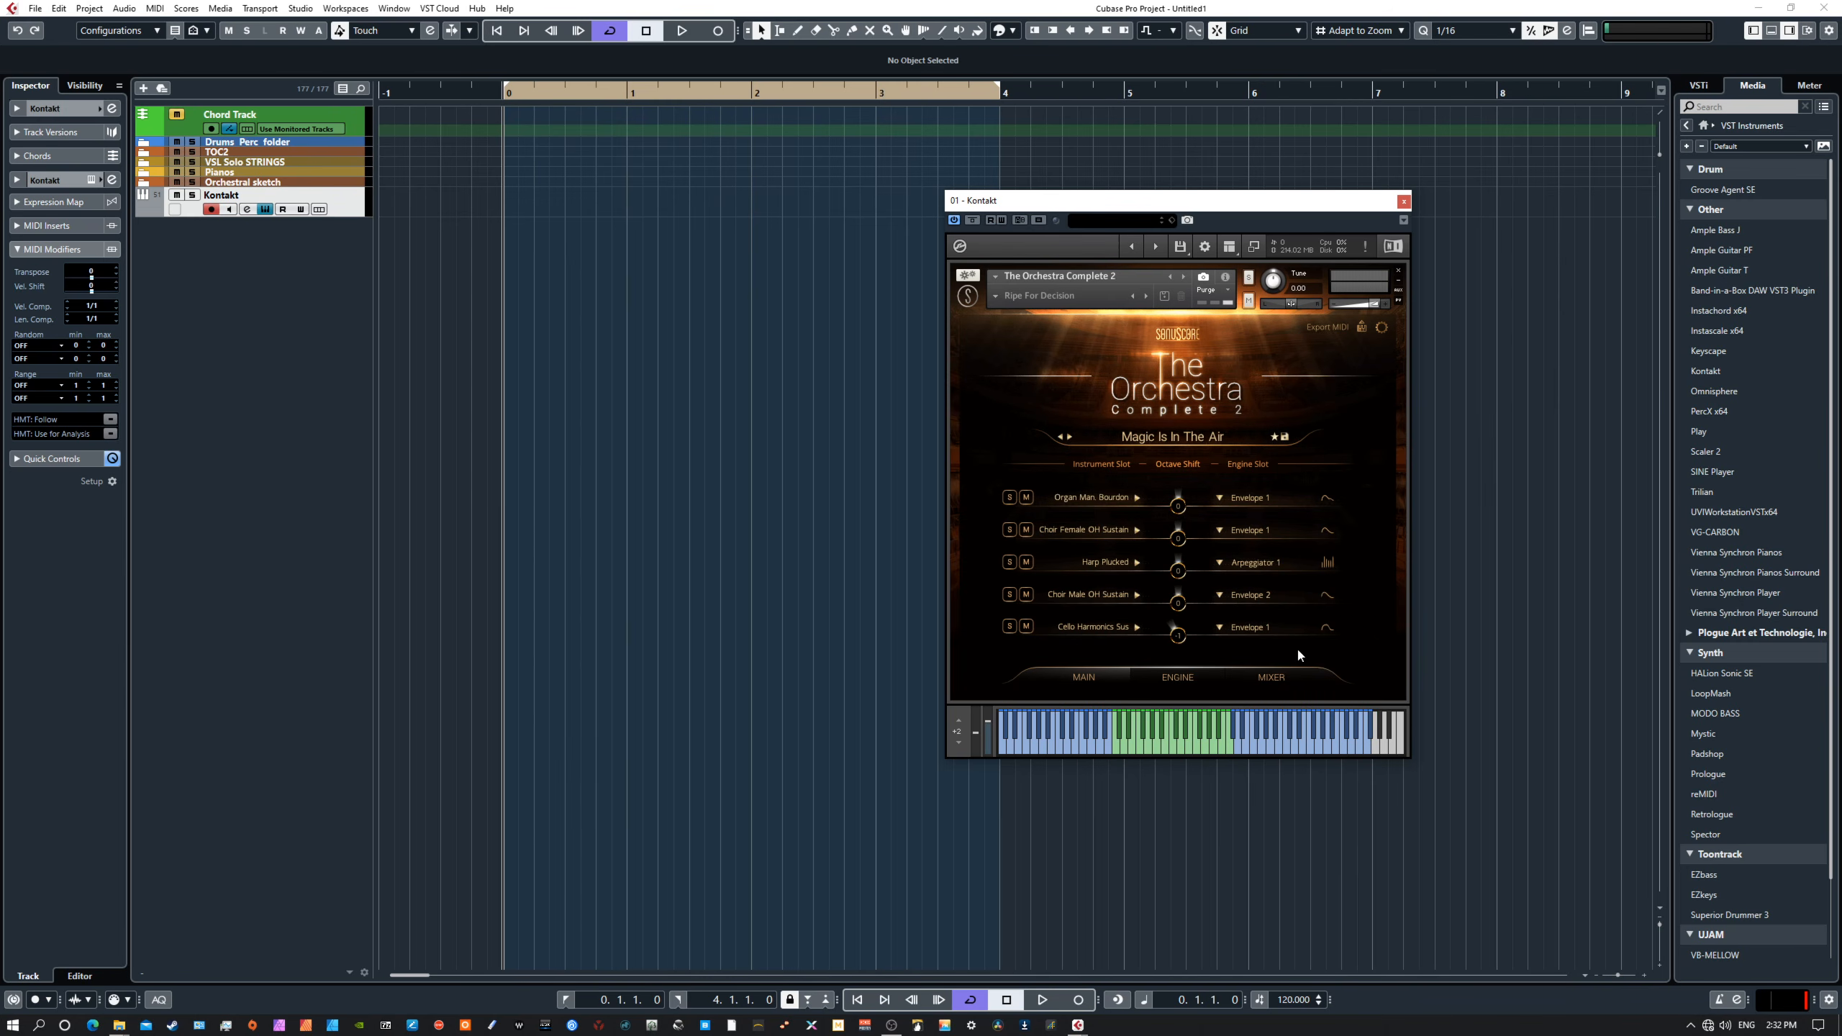
click(1178, 435)
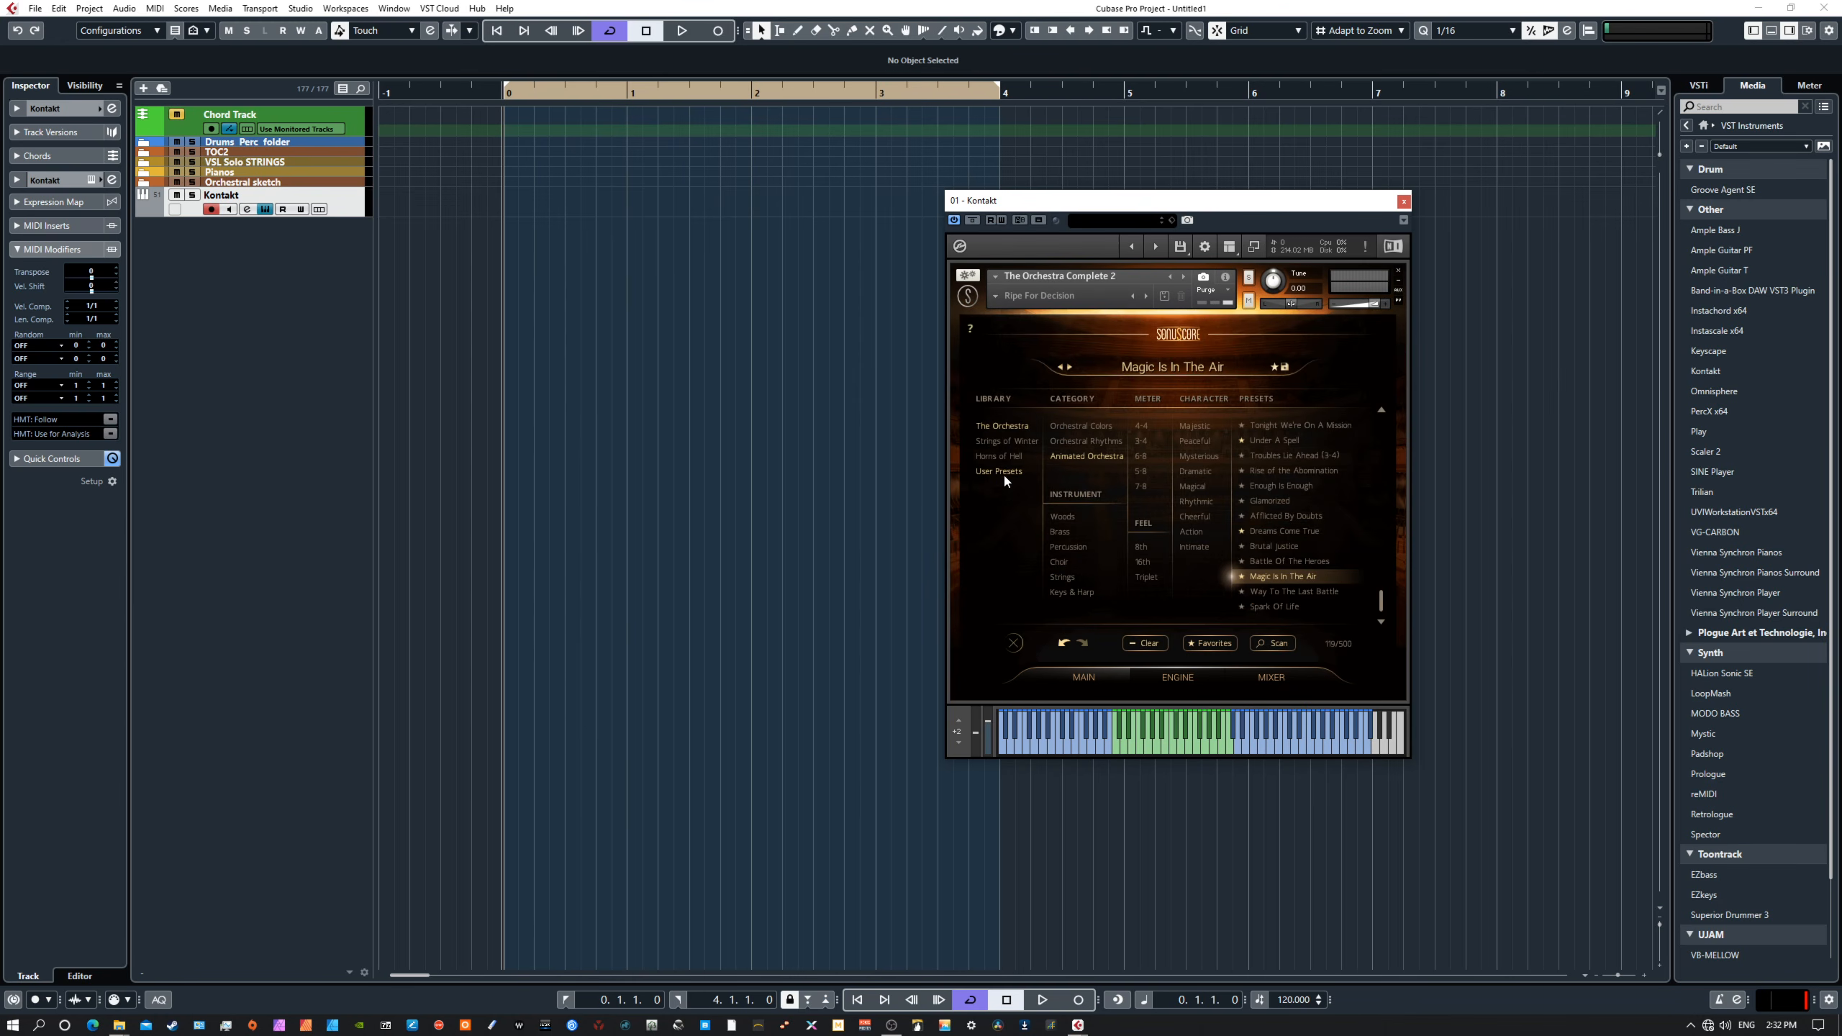
click(1004, 426)
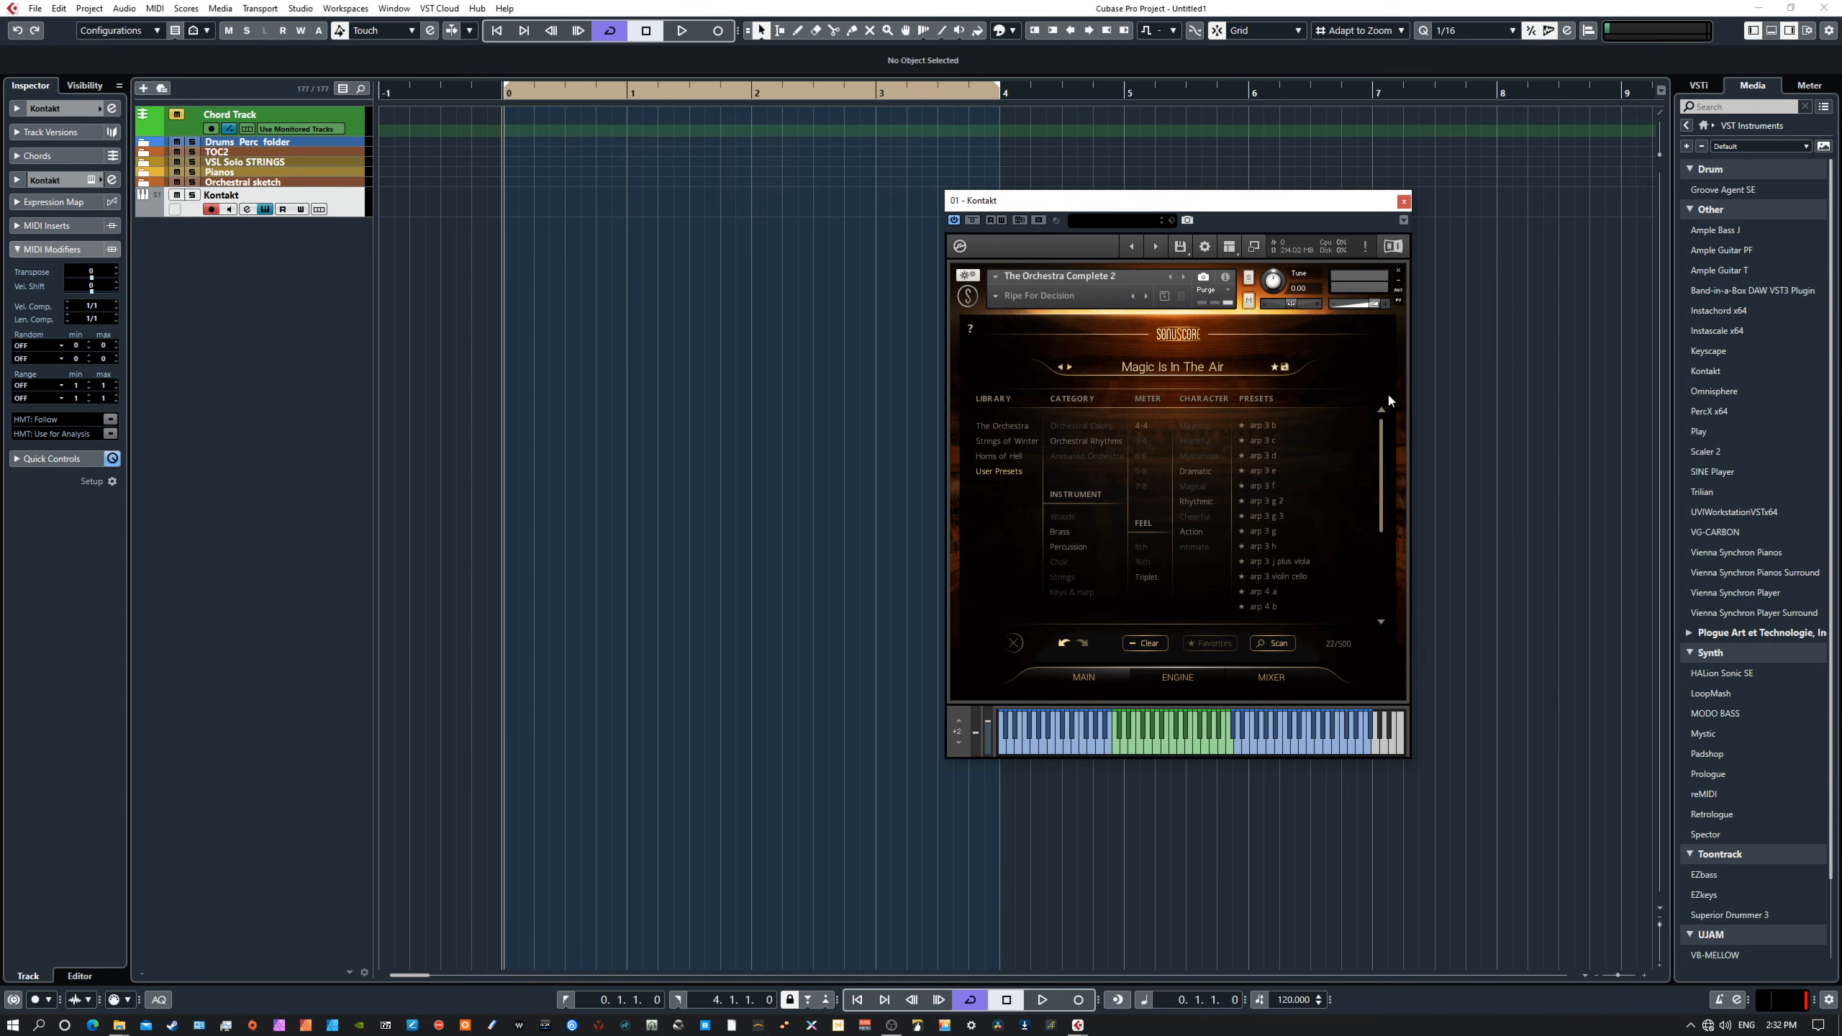
drag(1387, 570, 1385, 380)
drag(1381, 452, 1387, 585)
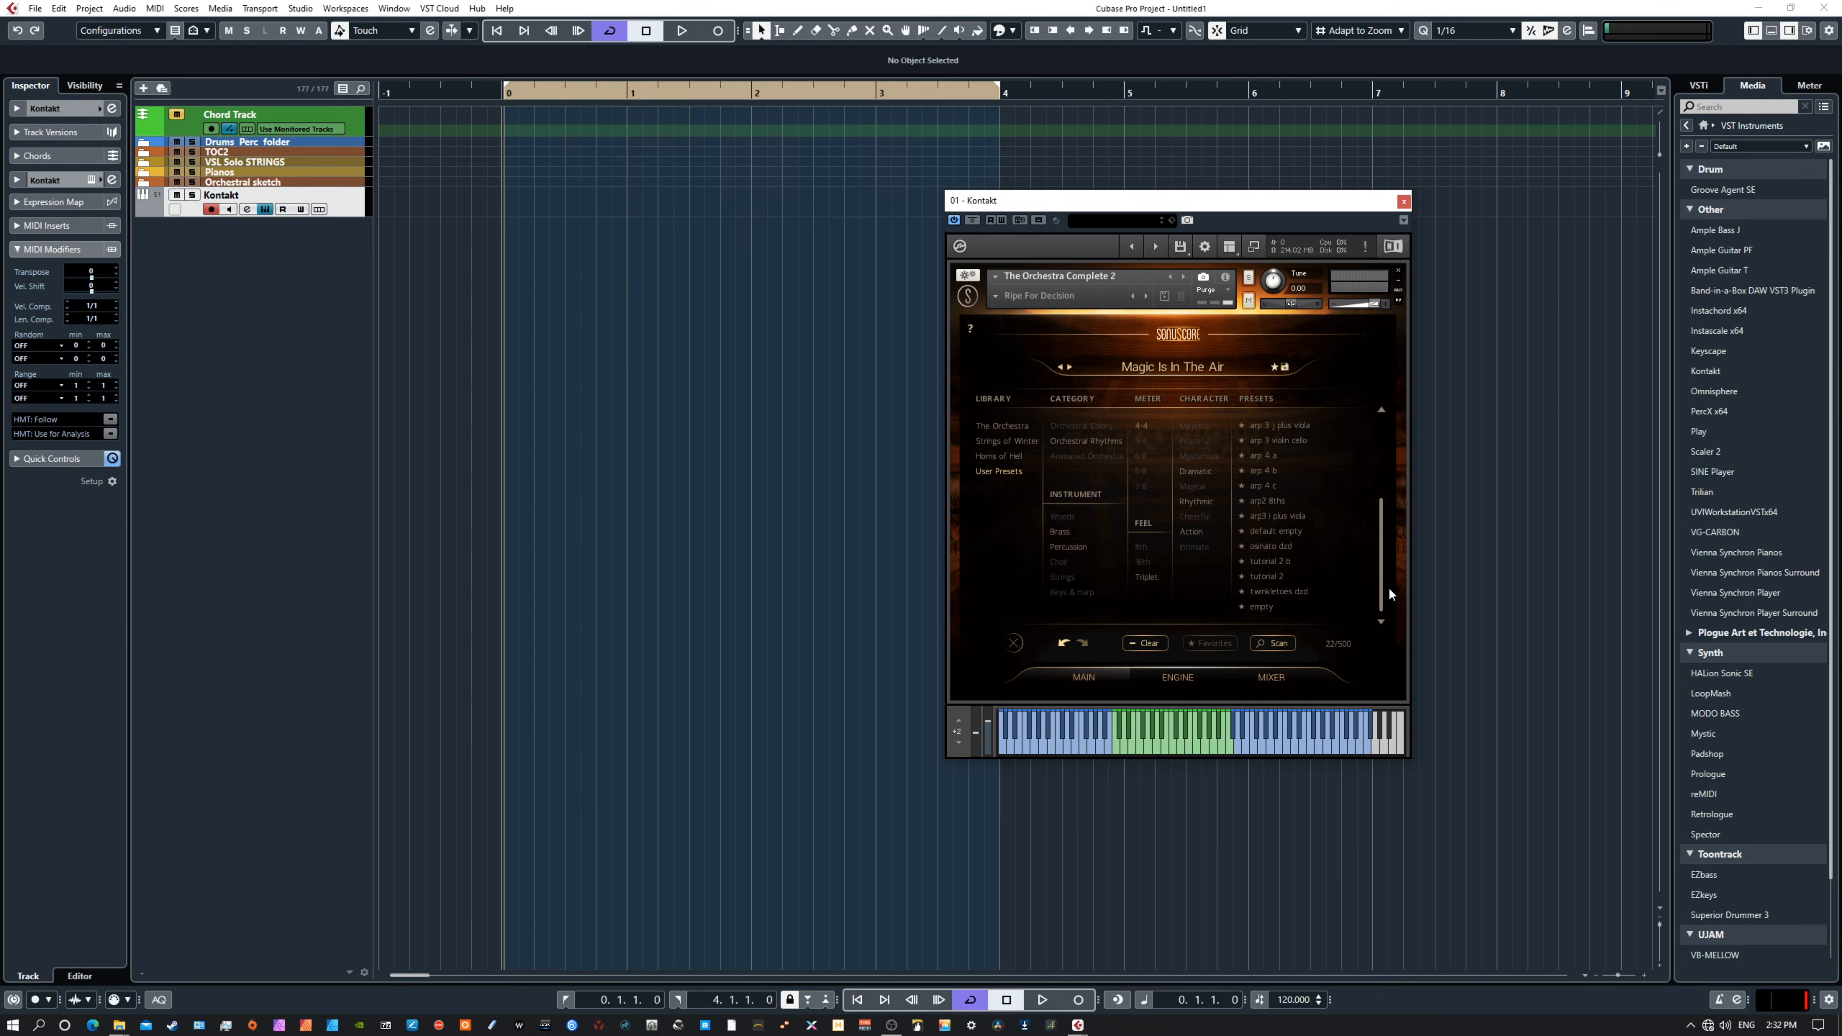
click(1265, 607)
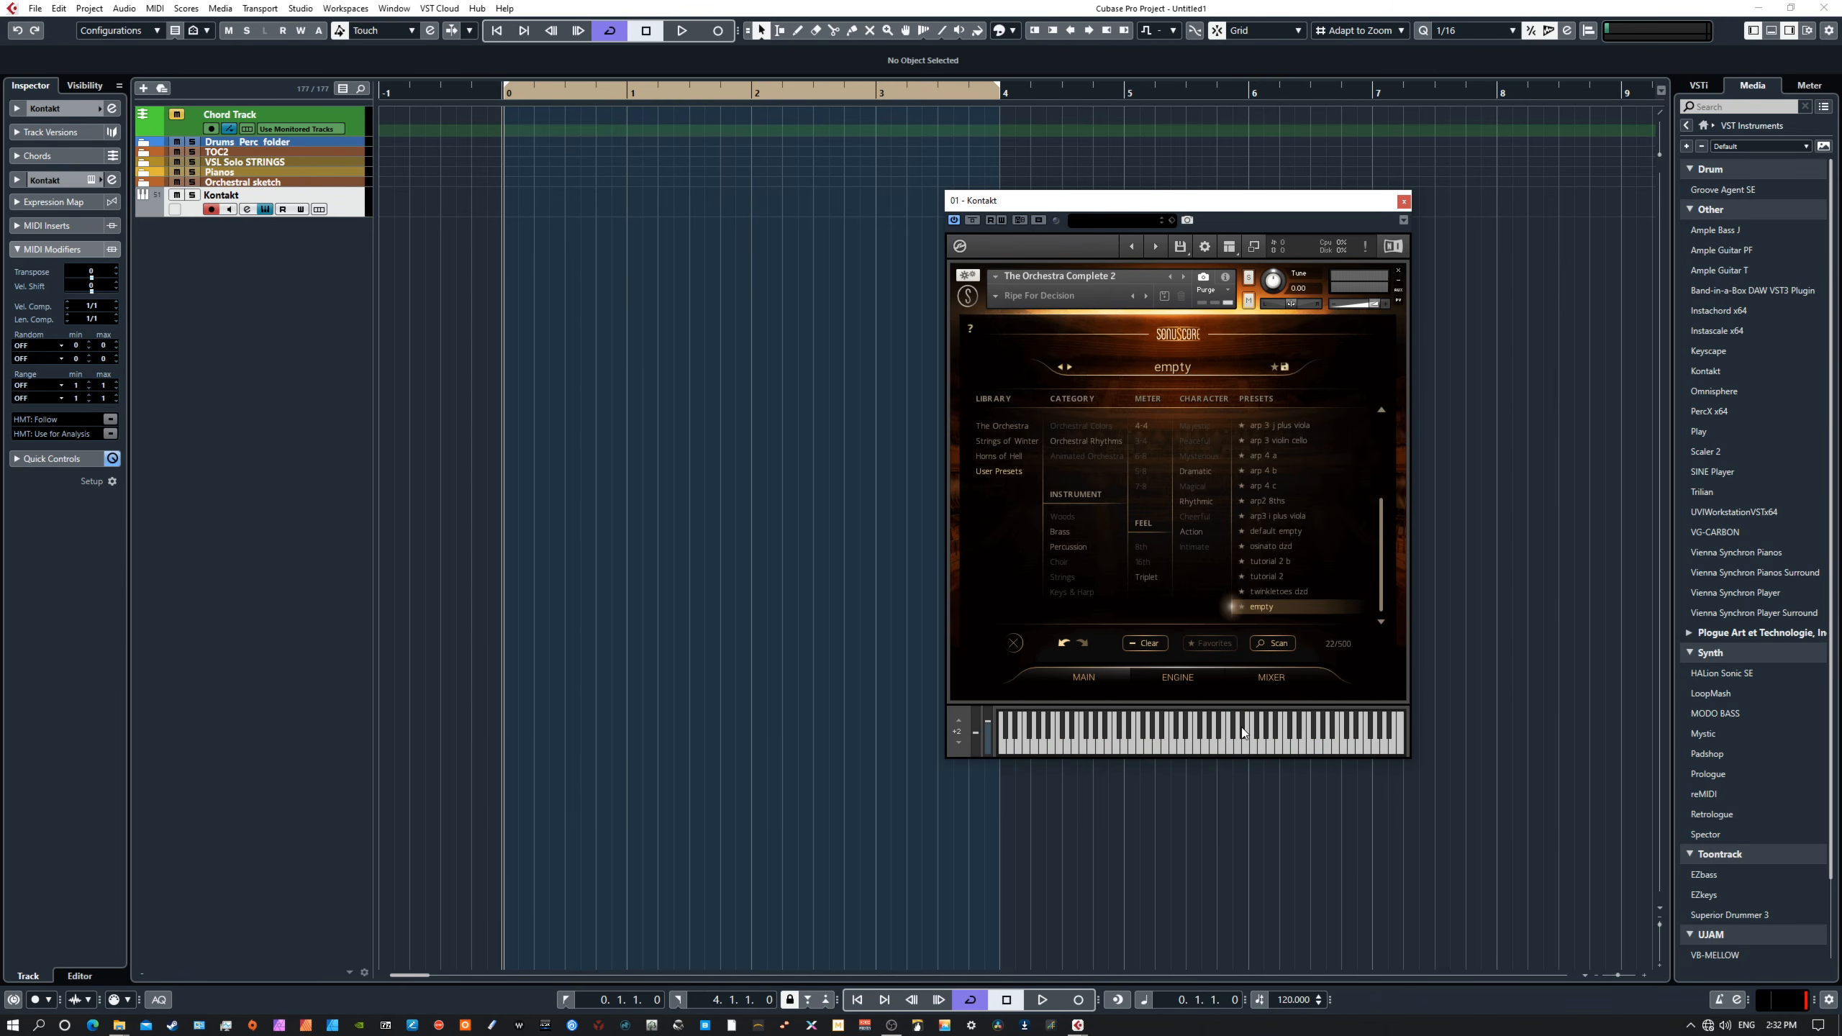
click(1086, 680)
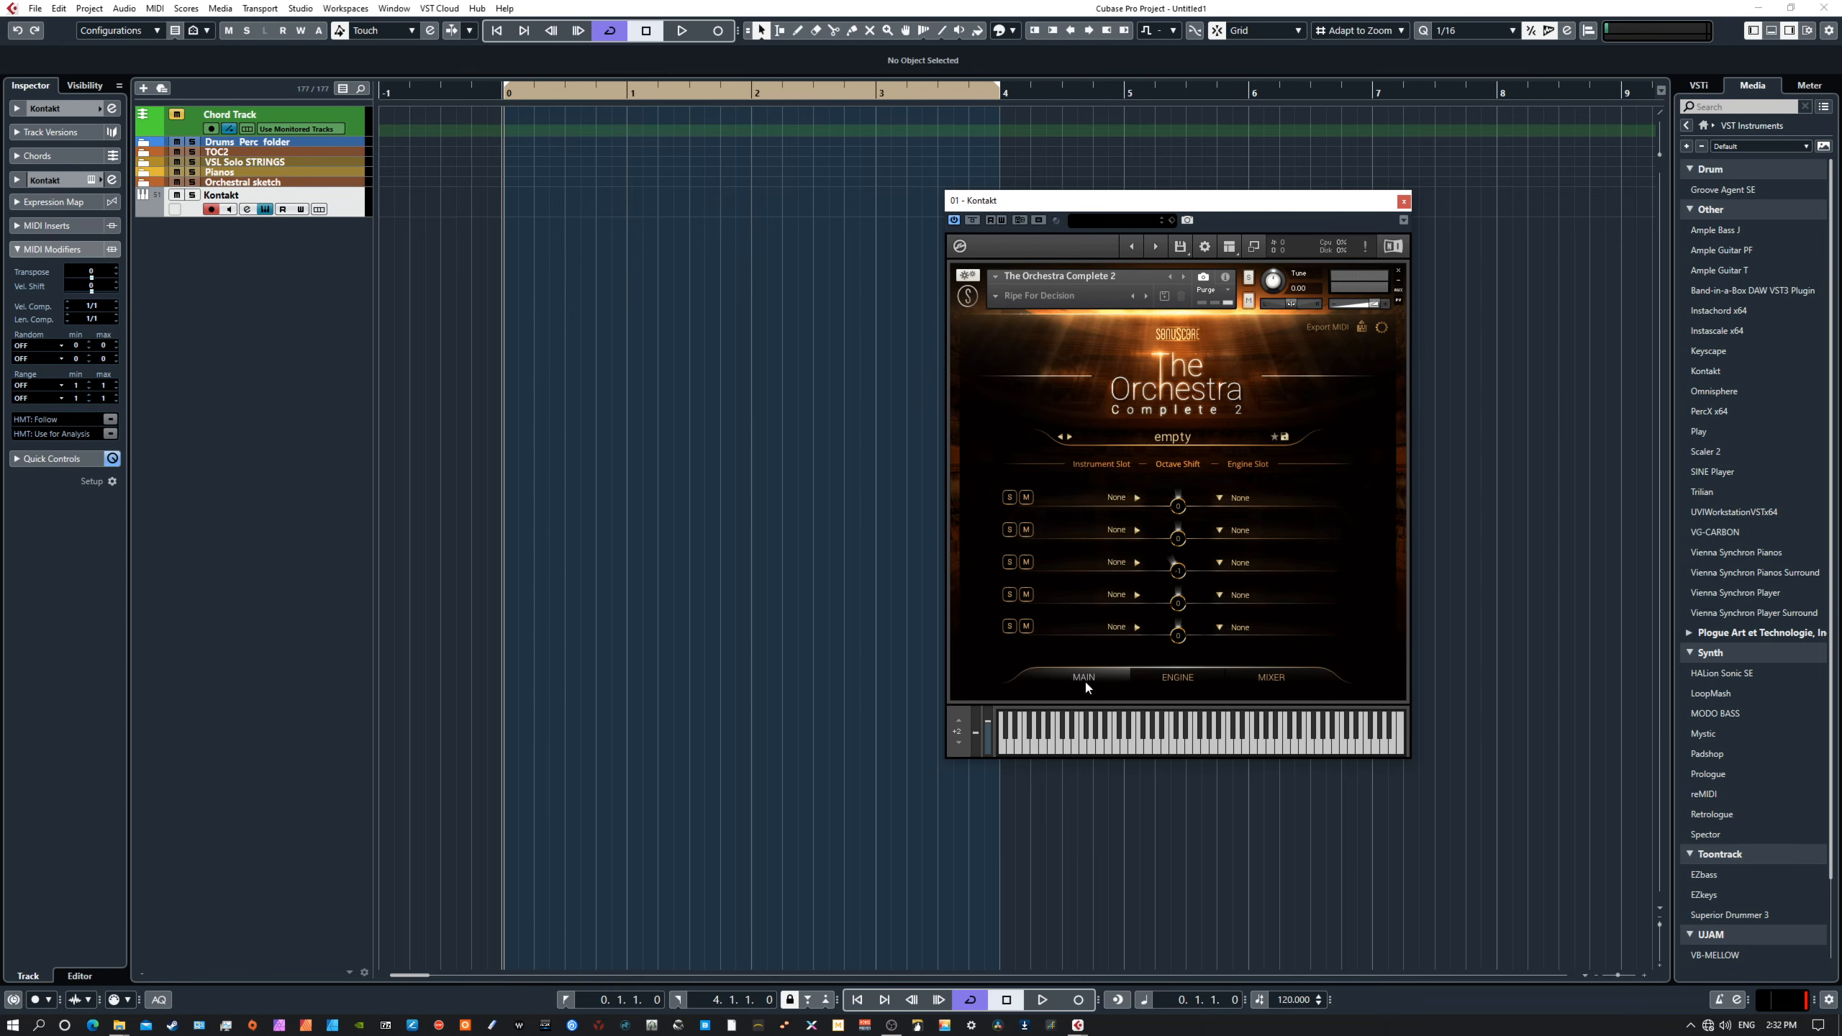
Step: Load the WAR Rhythm 16ths 01 preset from The Orchestra library's Orchestral Rhythms category and show its slots
click(1174, 436)
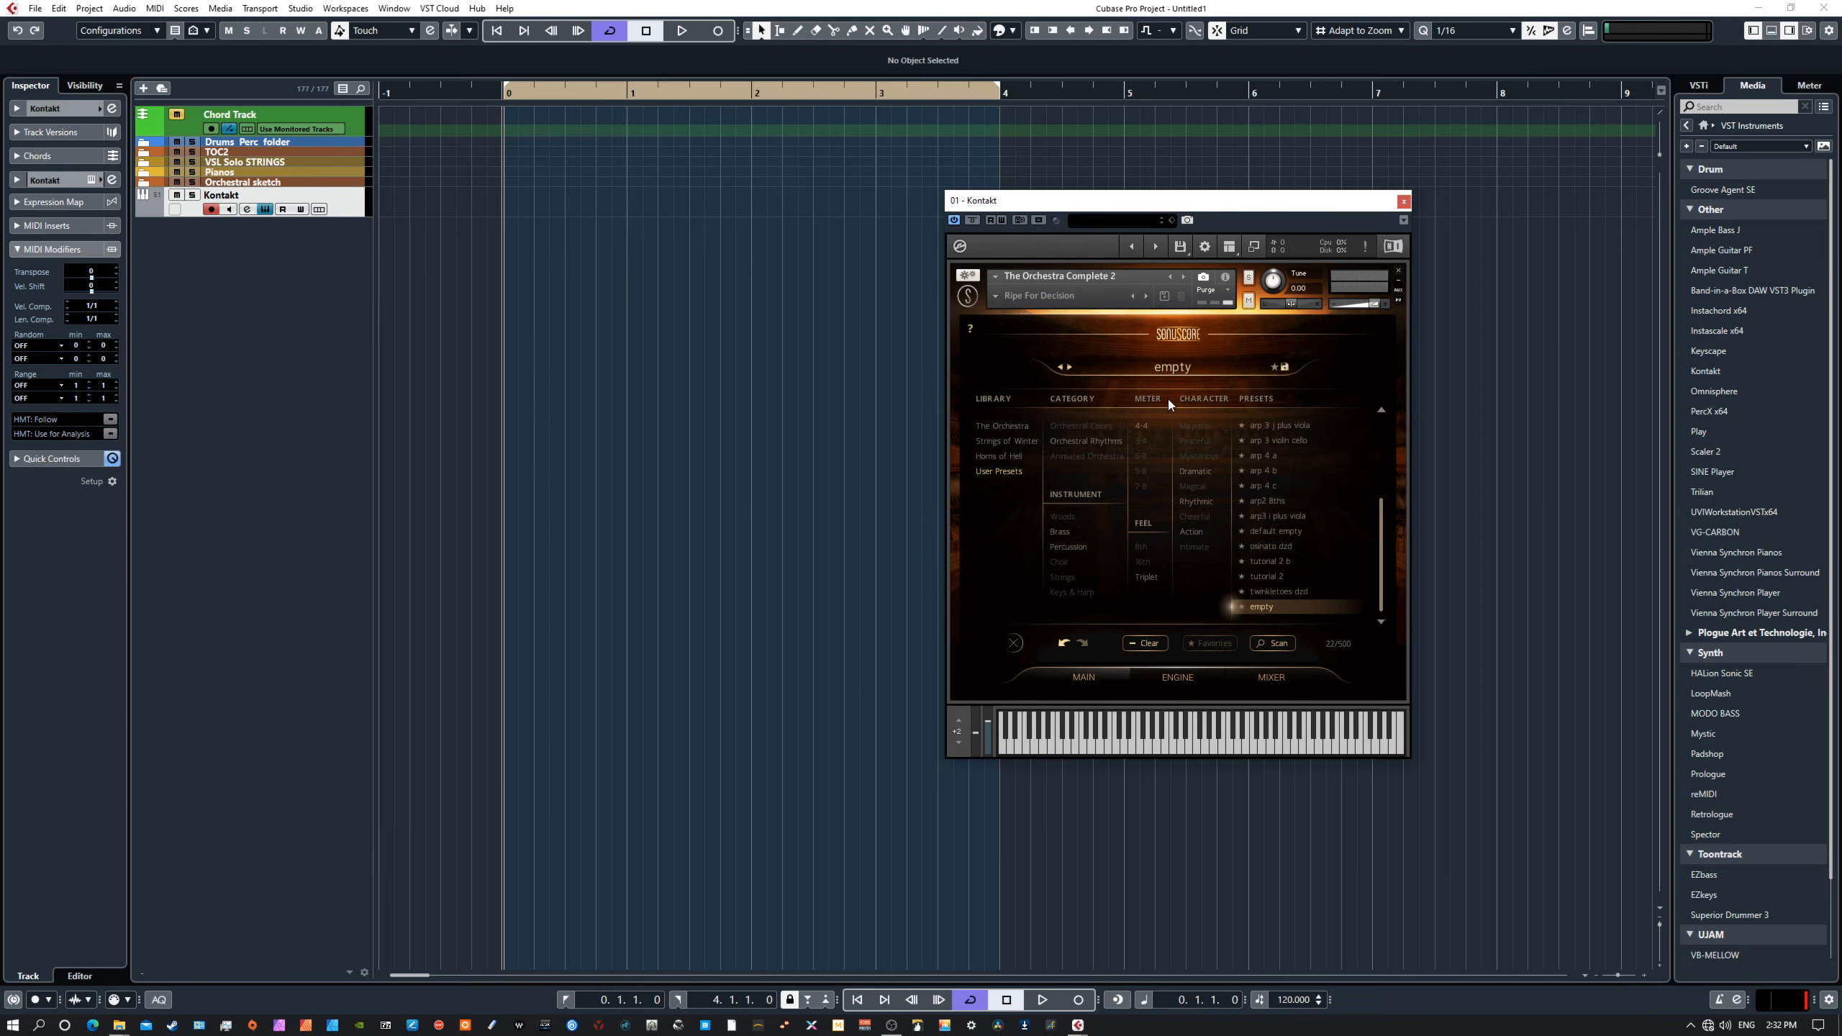
click(1079, 442)
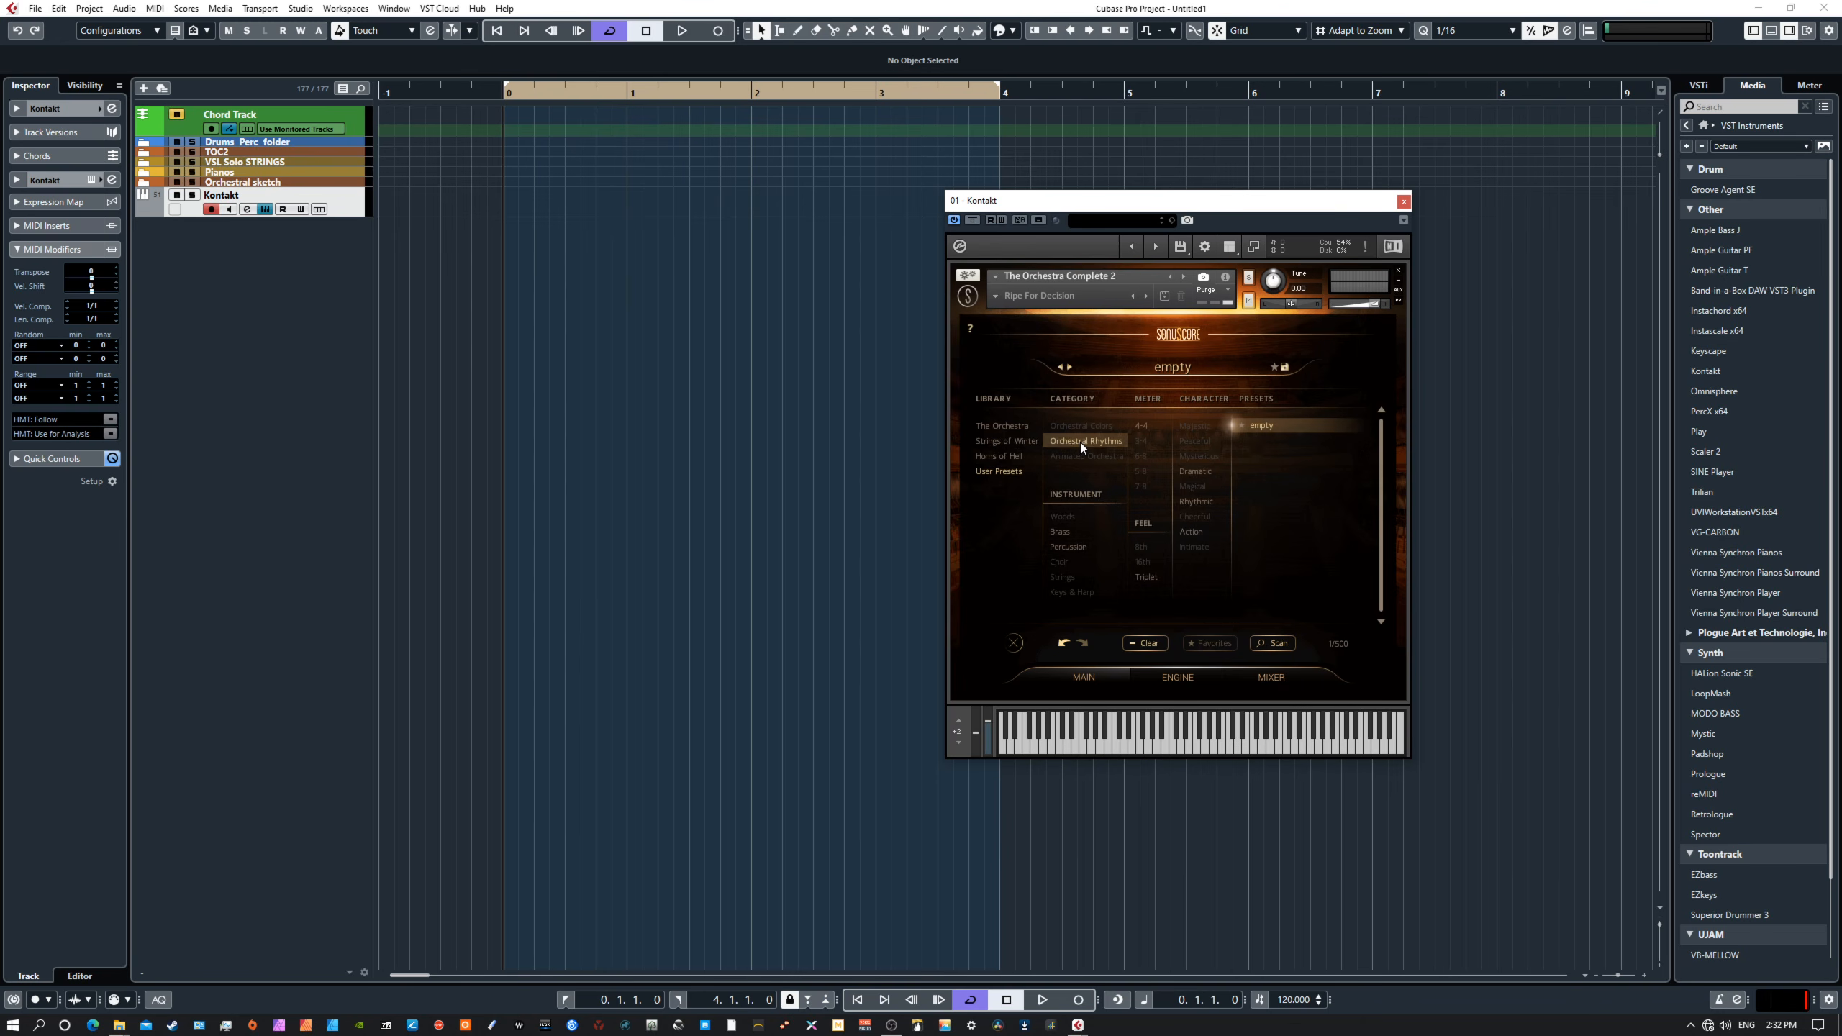
click(1006, 426)
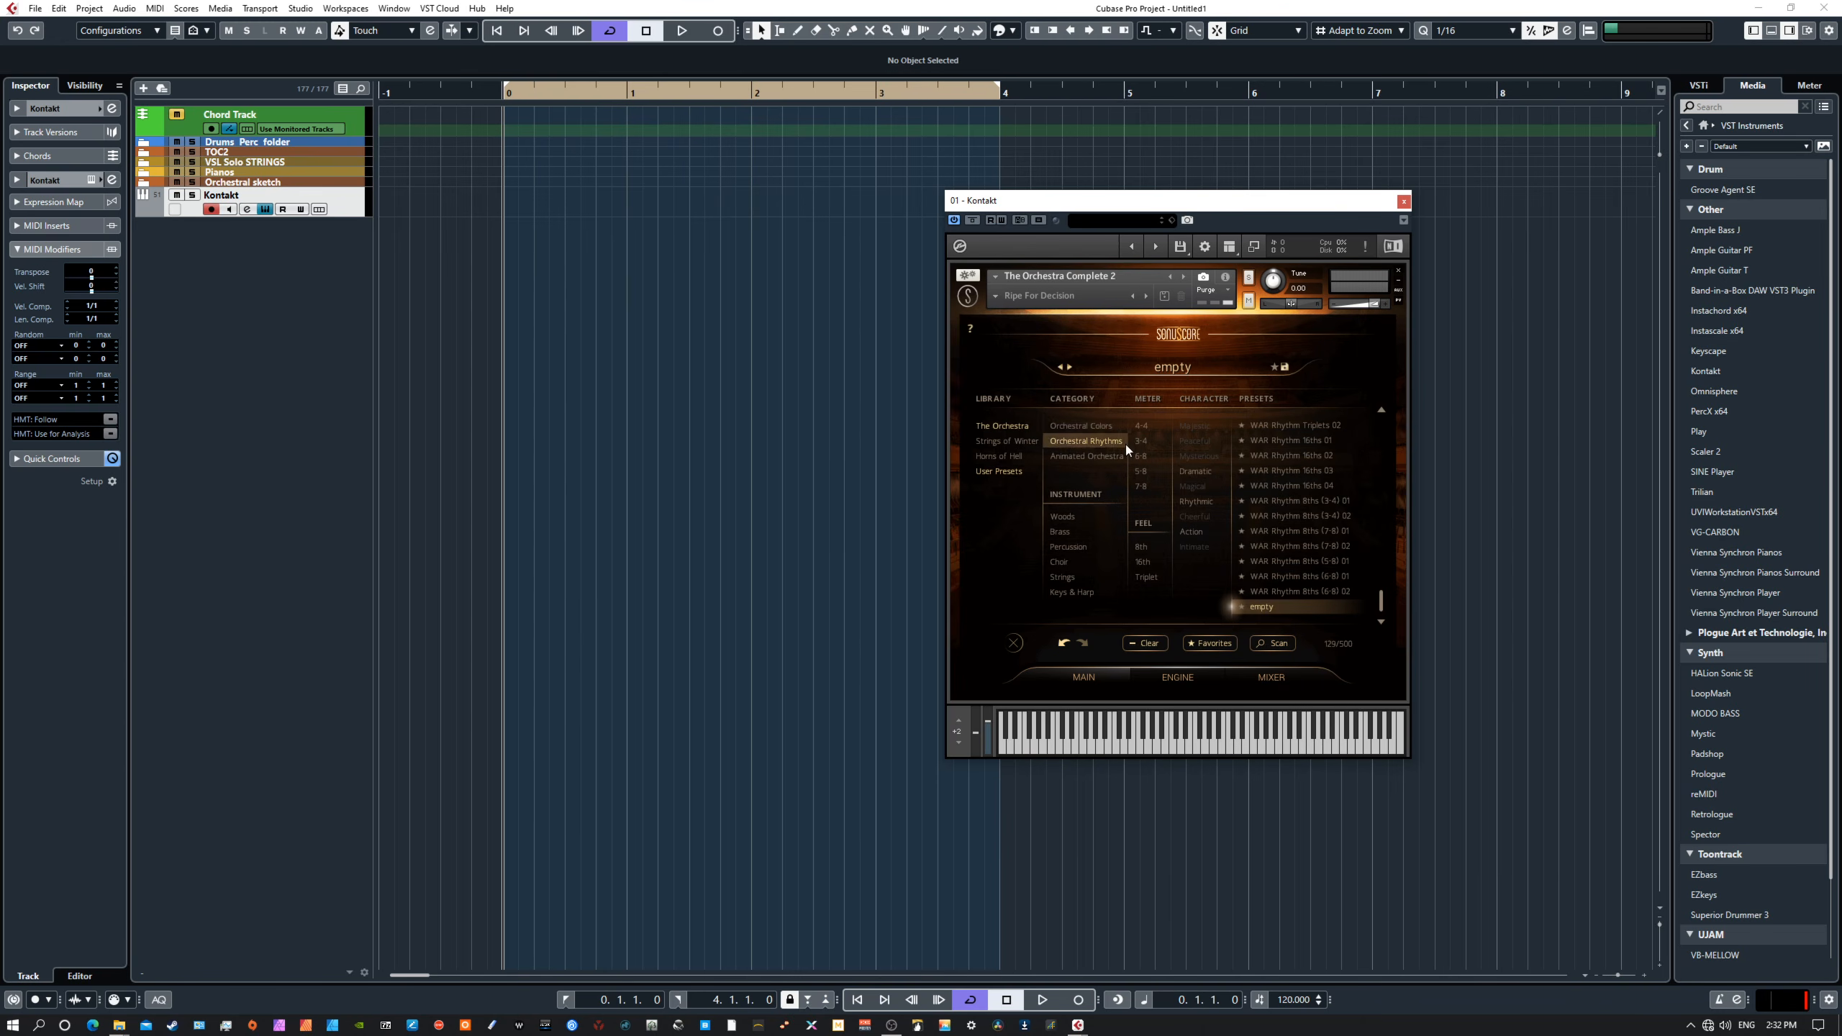
click(1295, 446)
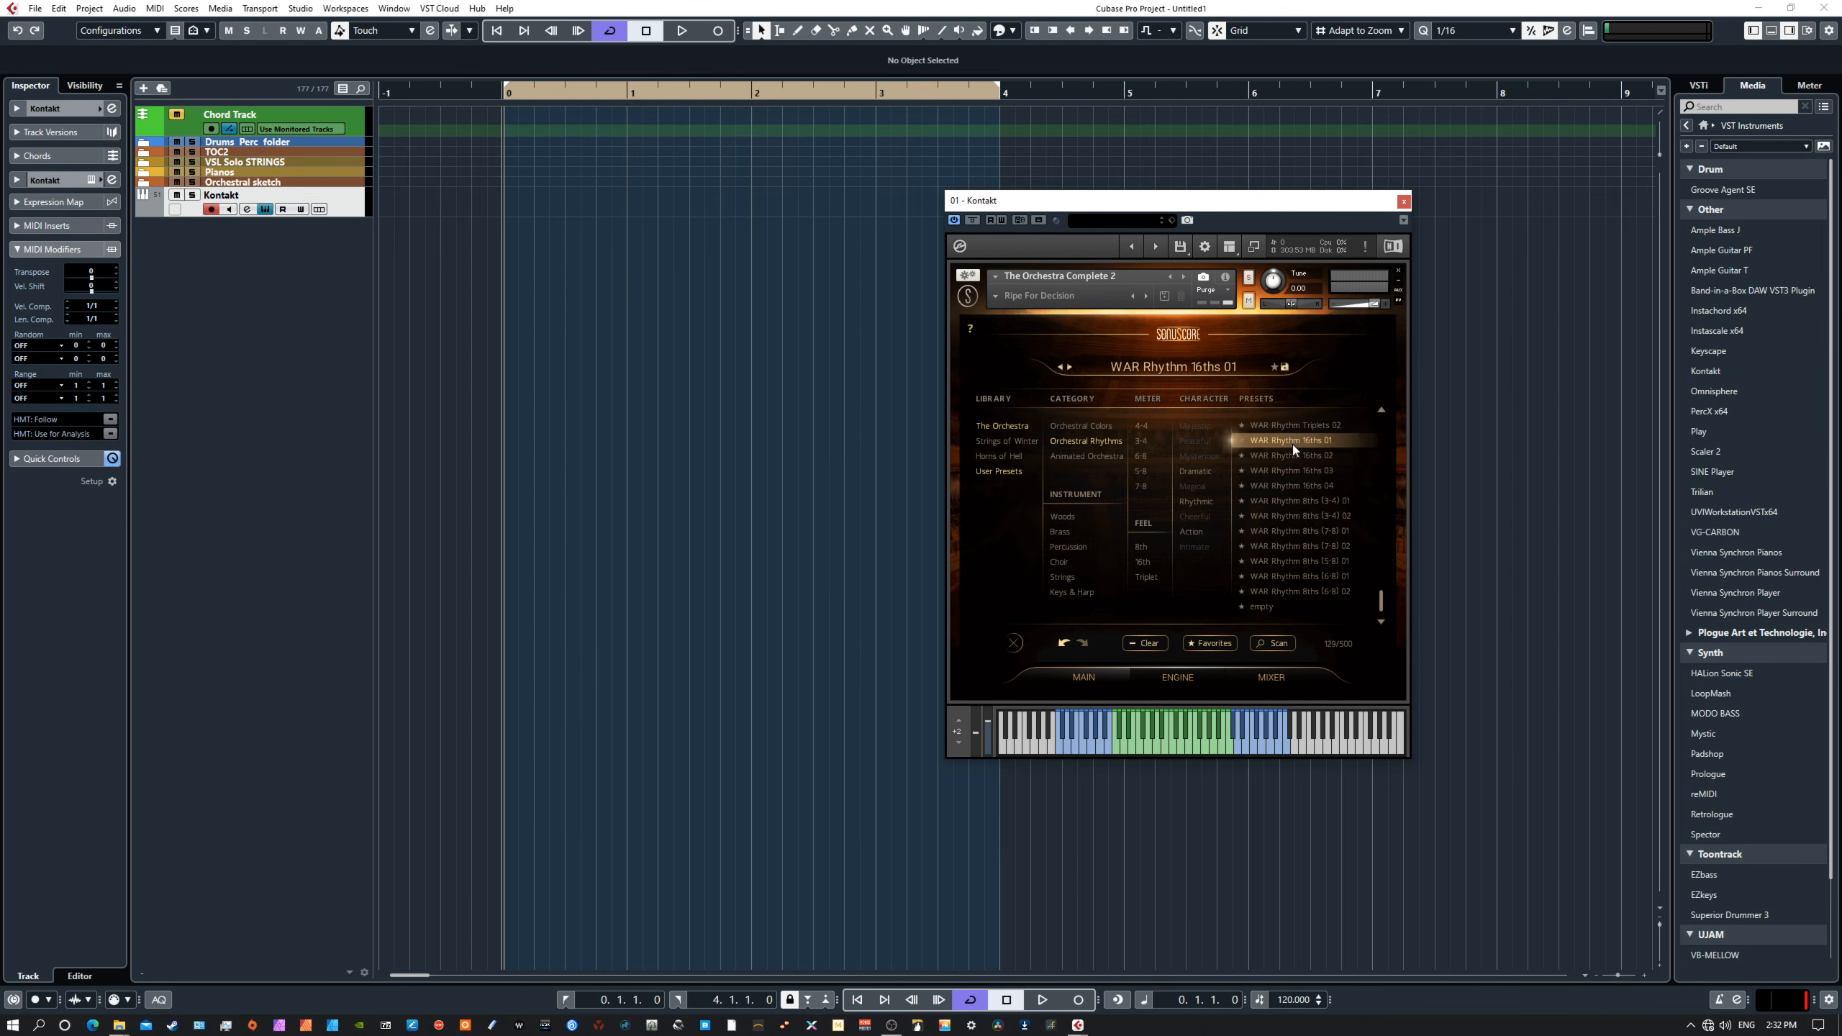
click(1081, 678)
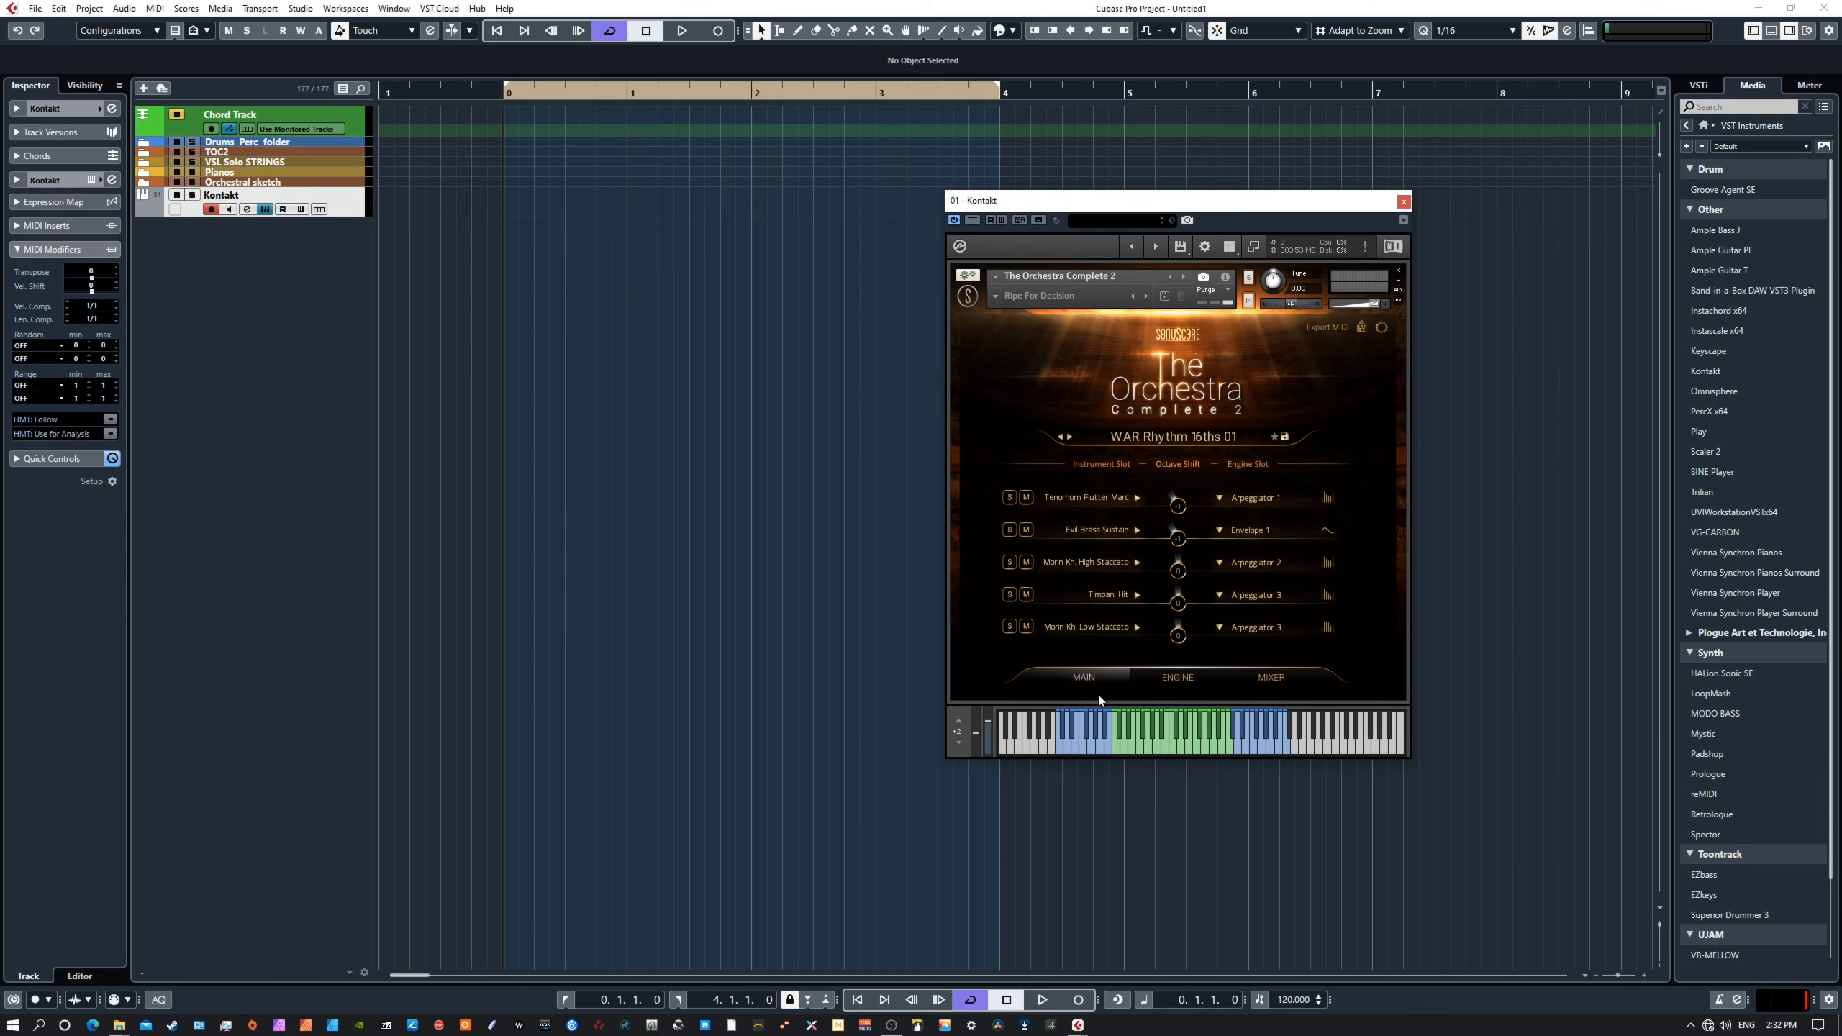
Step: Empty all five instrument slots of the WAR Rhythm 16ths 01 preset, one after another
click(1101, 499)
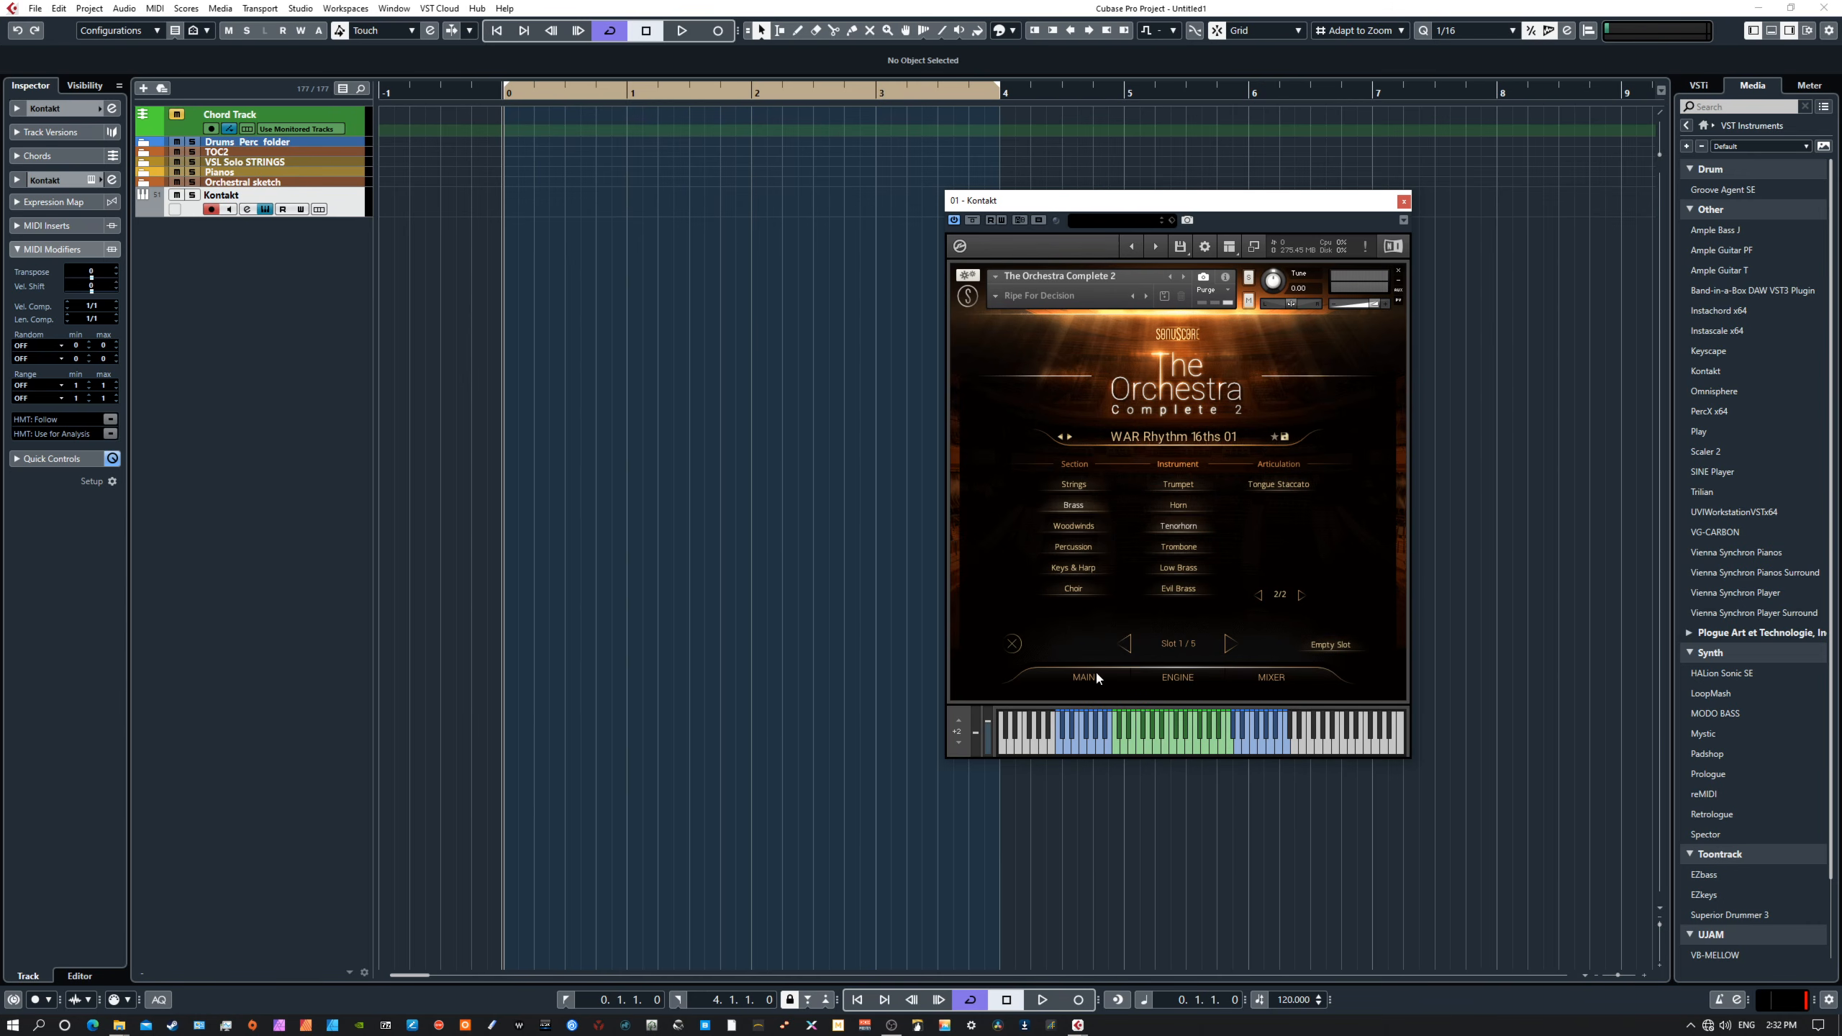
click(1013, 644)
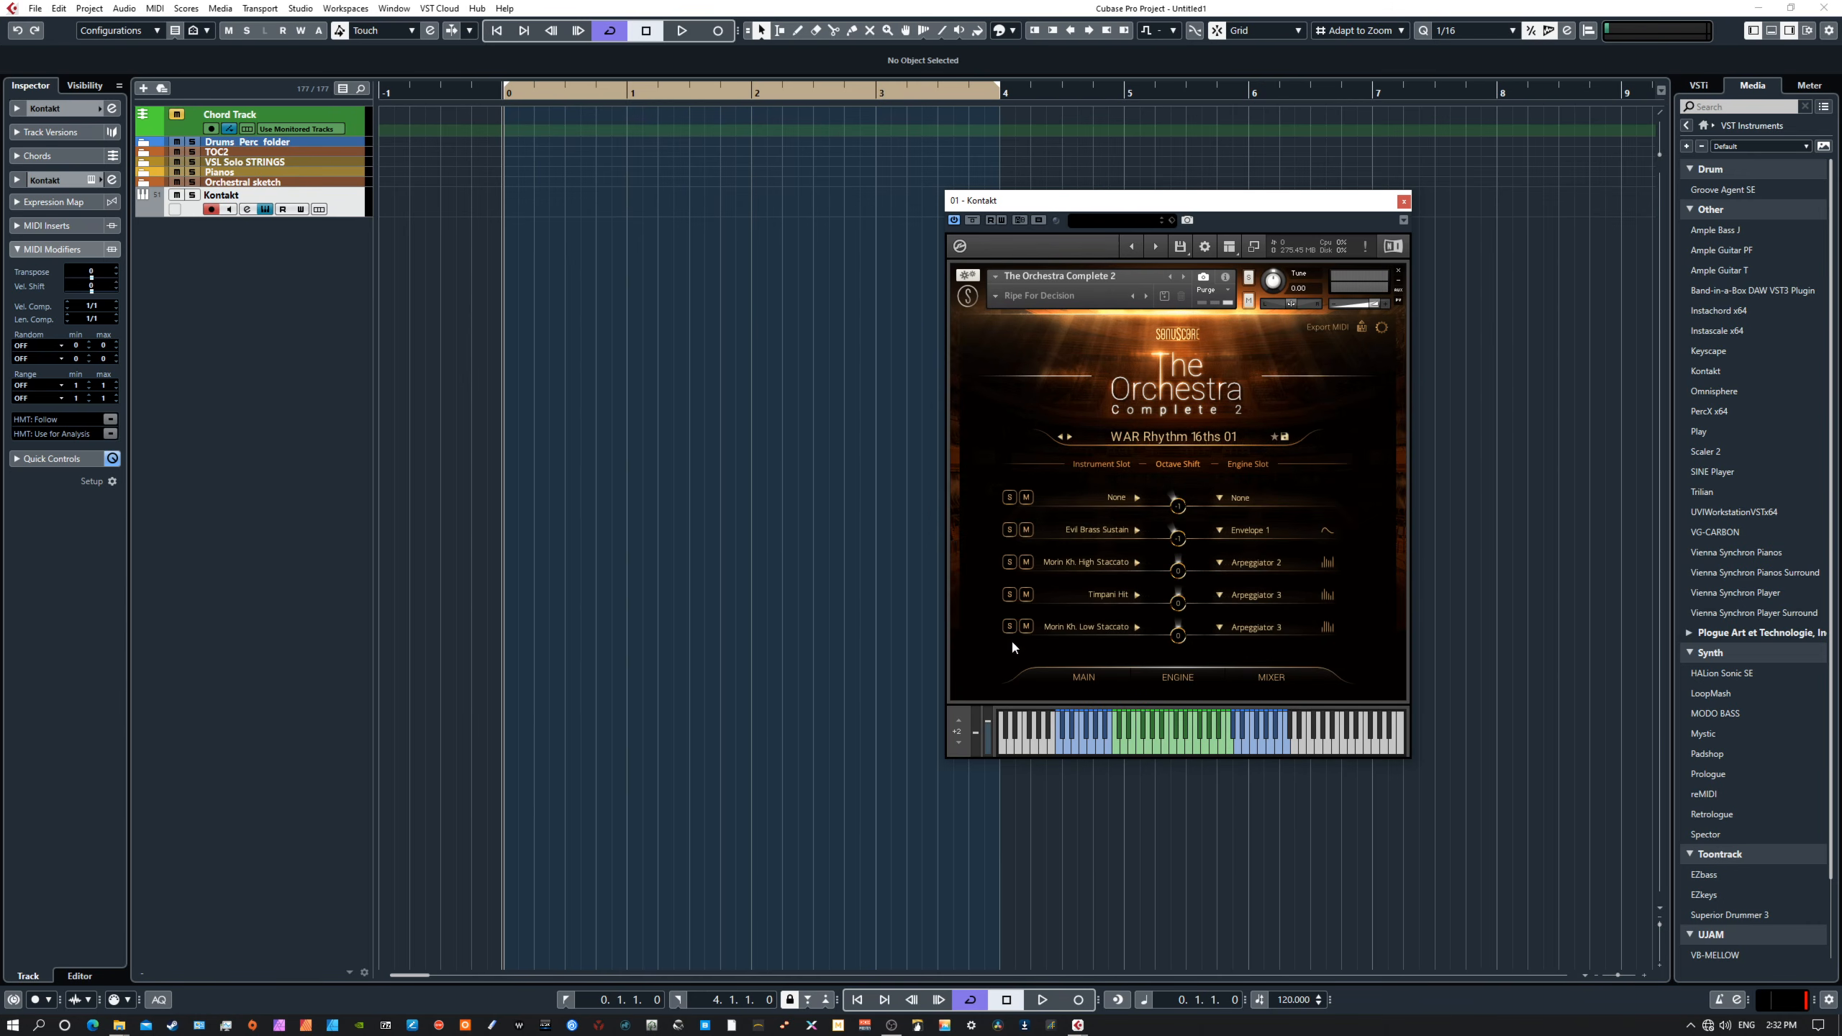
click(1124, 529)
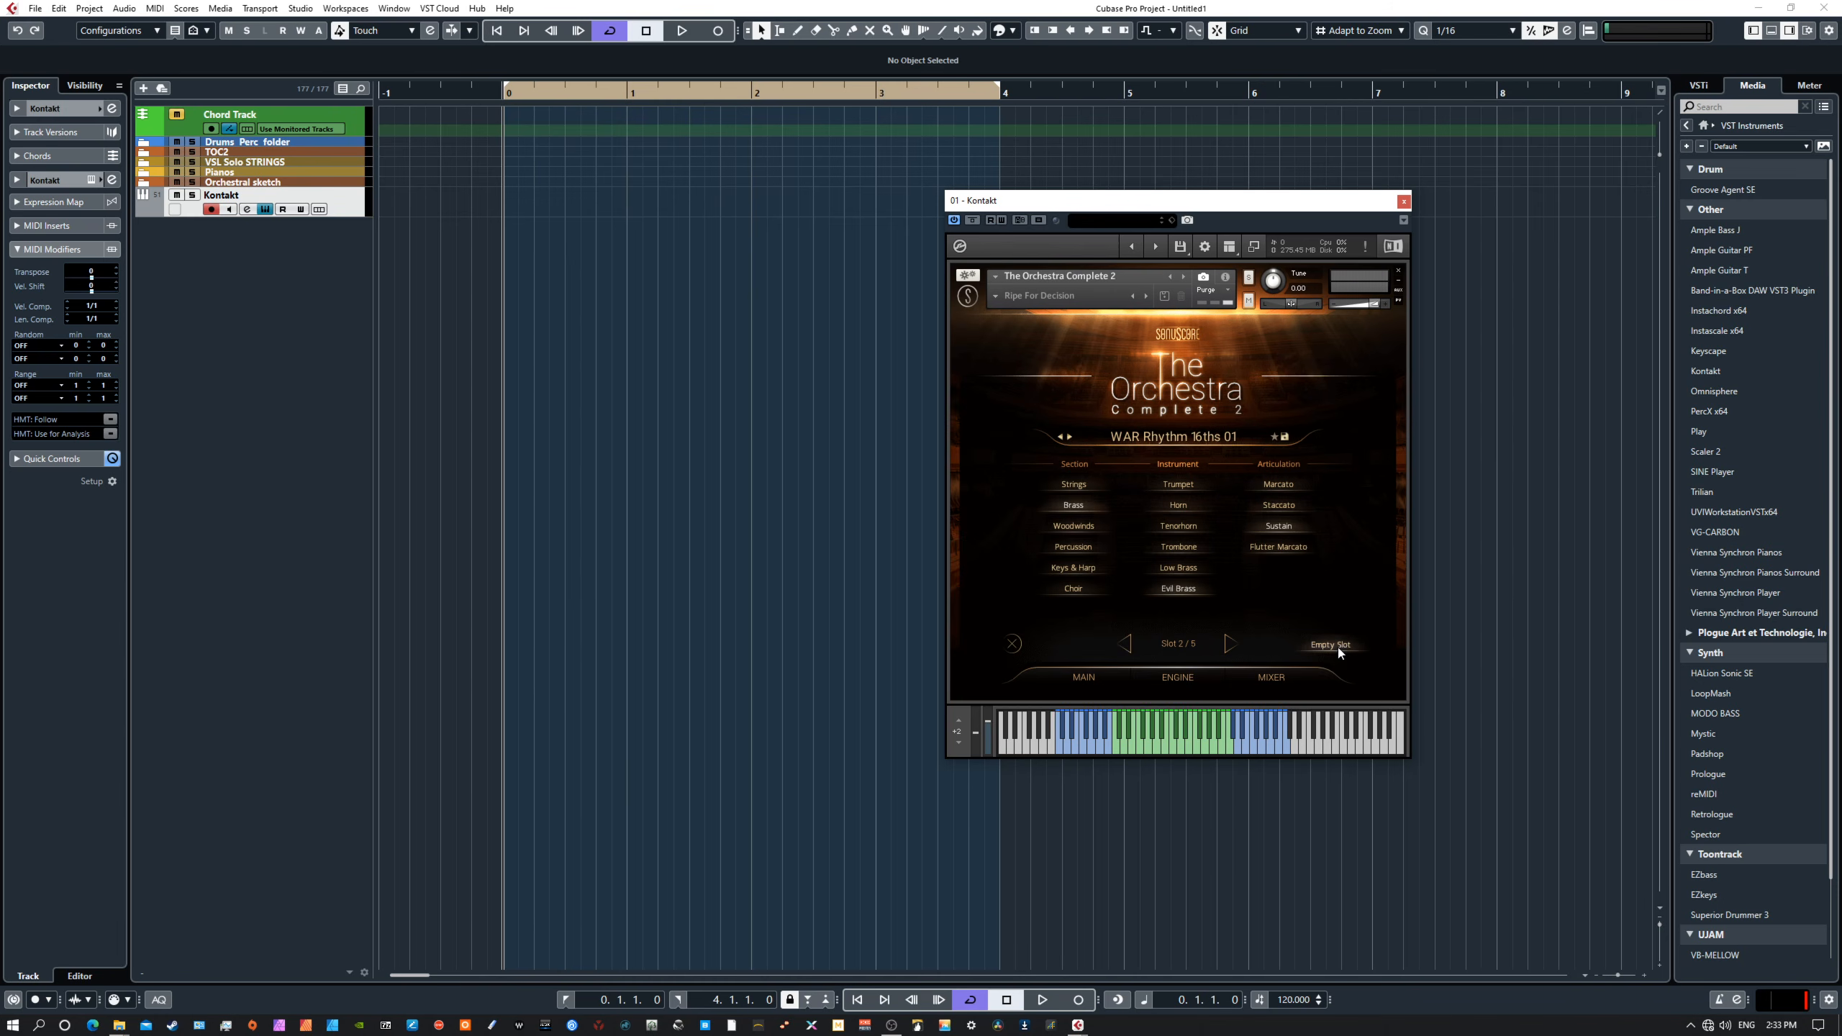
click(1013, 643)
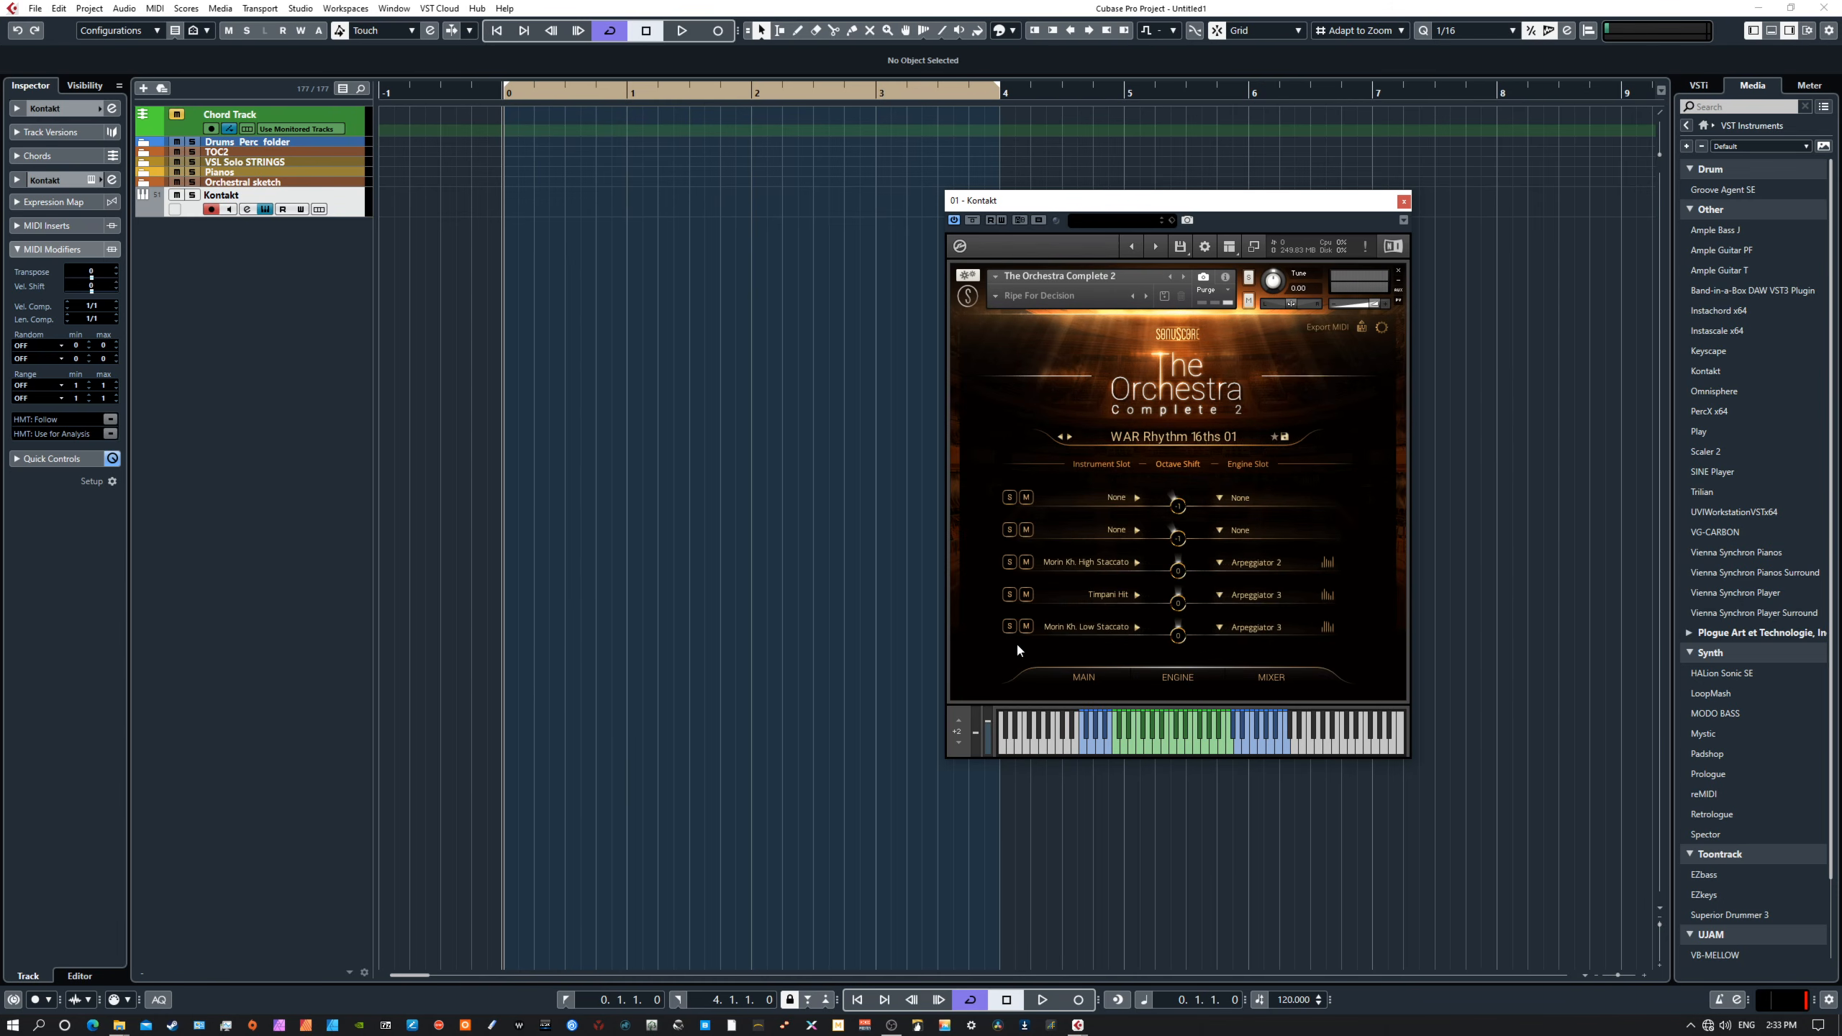
click(1126, 562)
click(1328, 643)
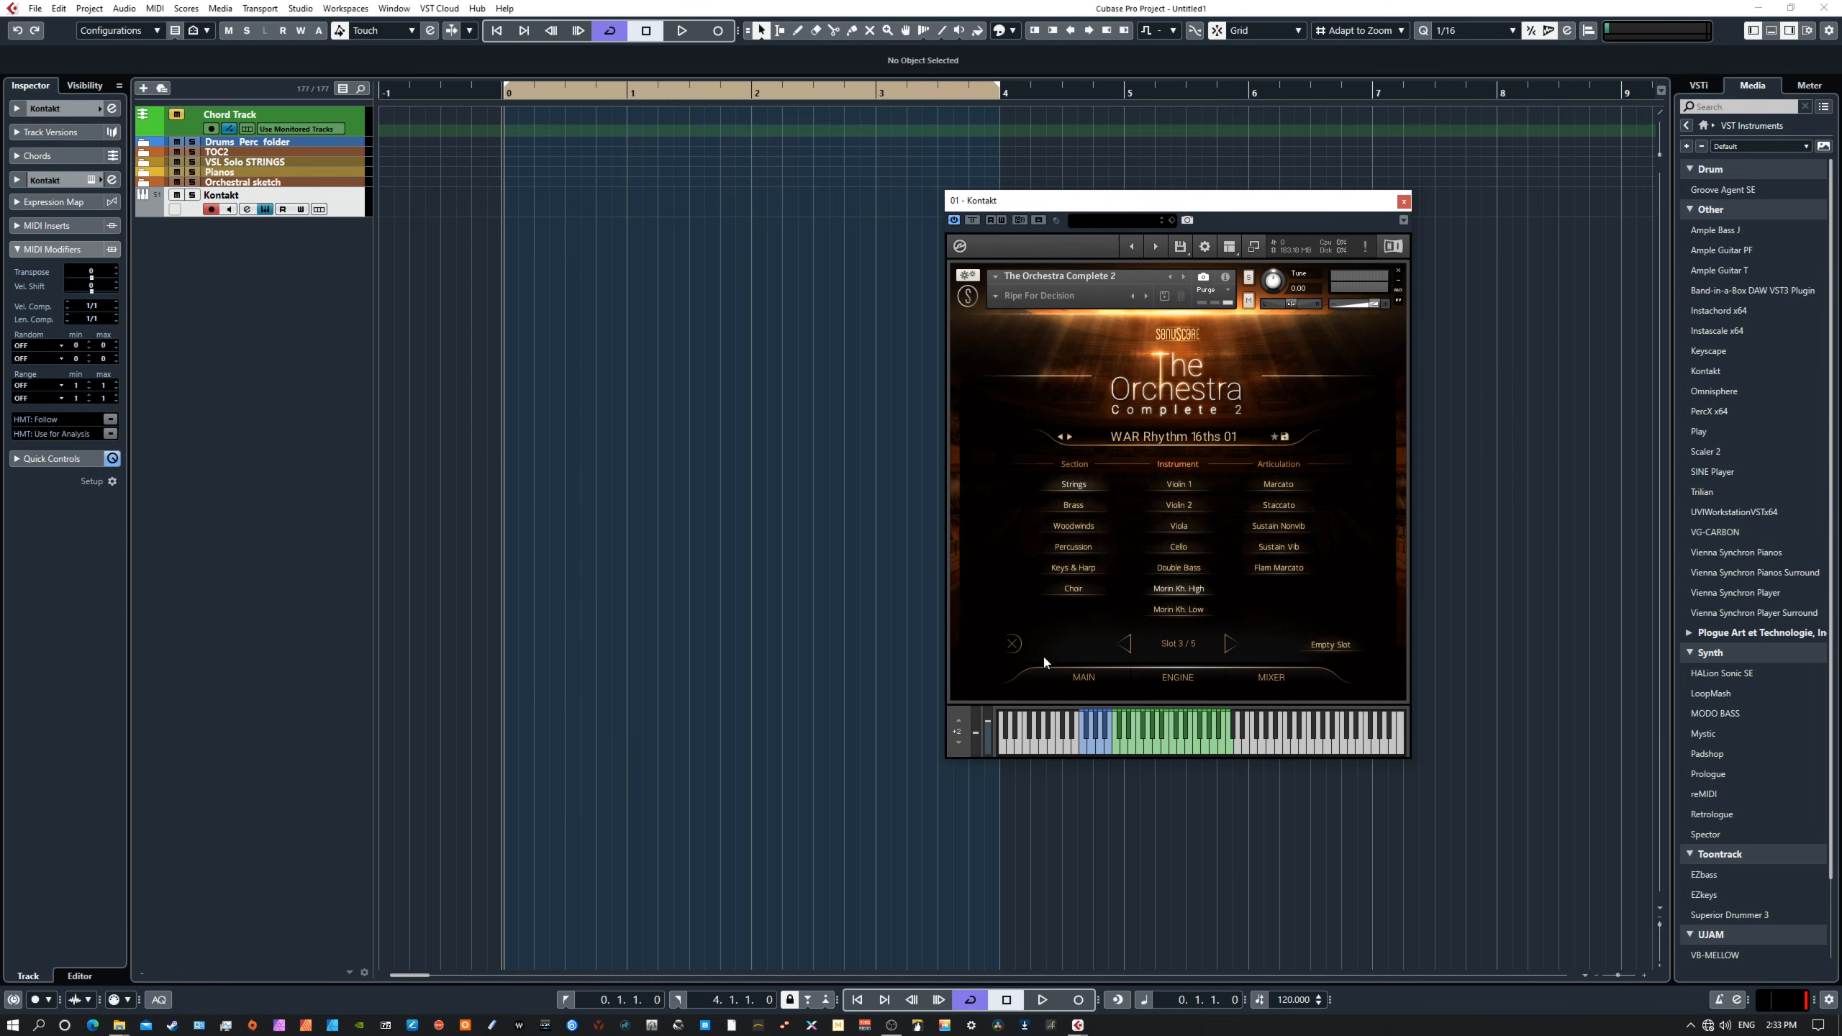
click(1015, 645)
click(1122, 592)
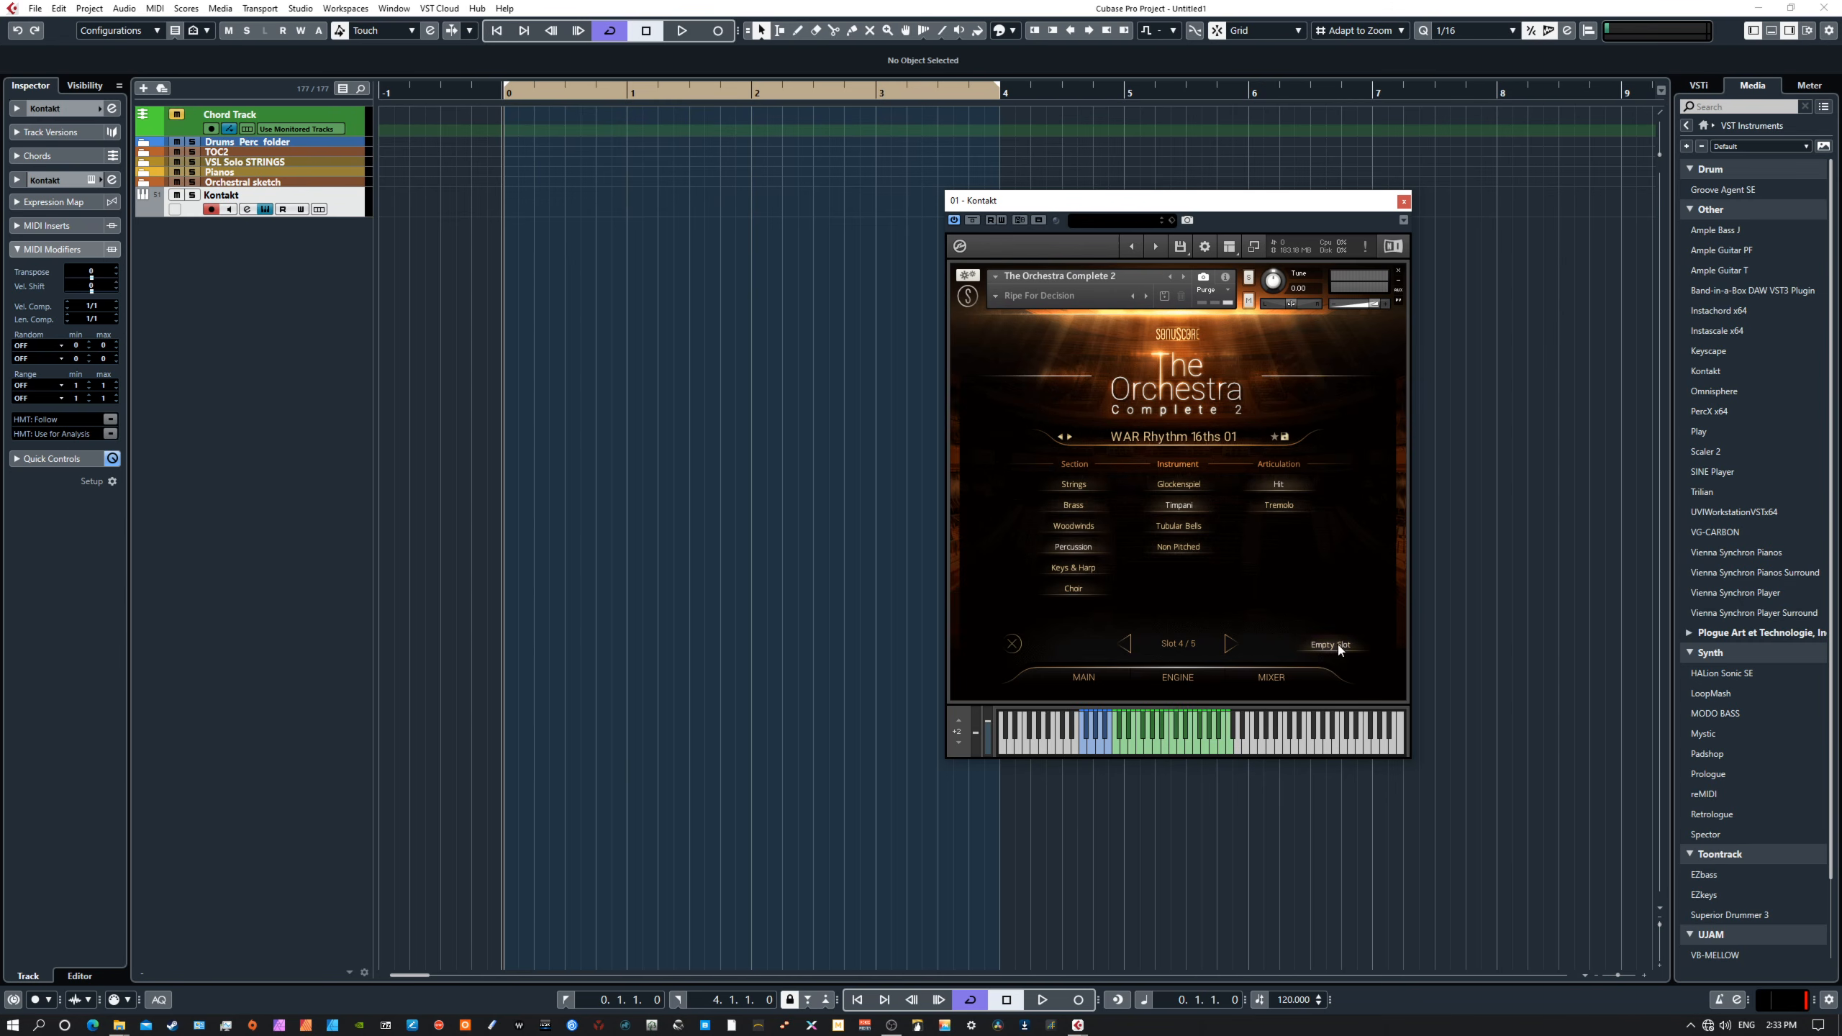
click(1013, 643)
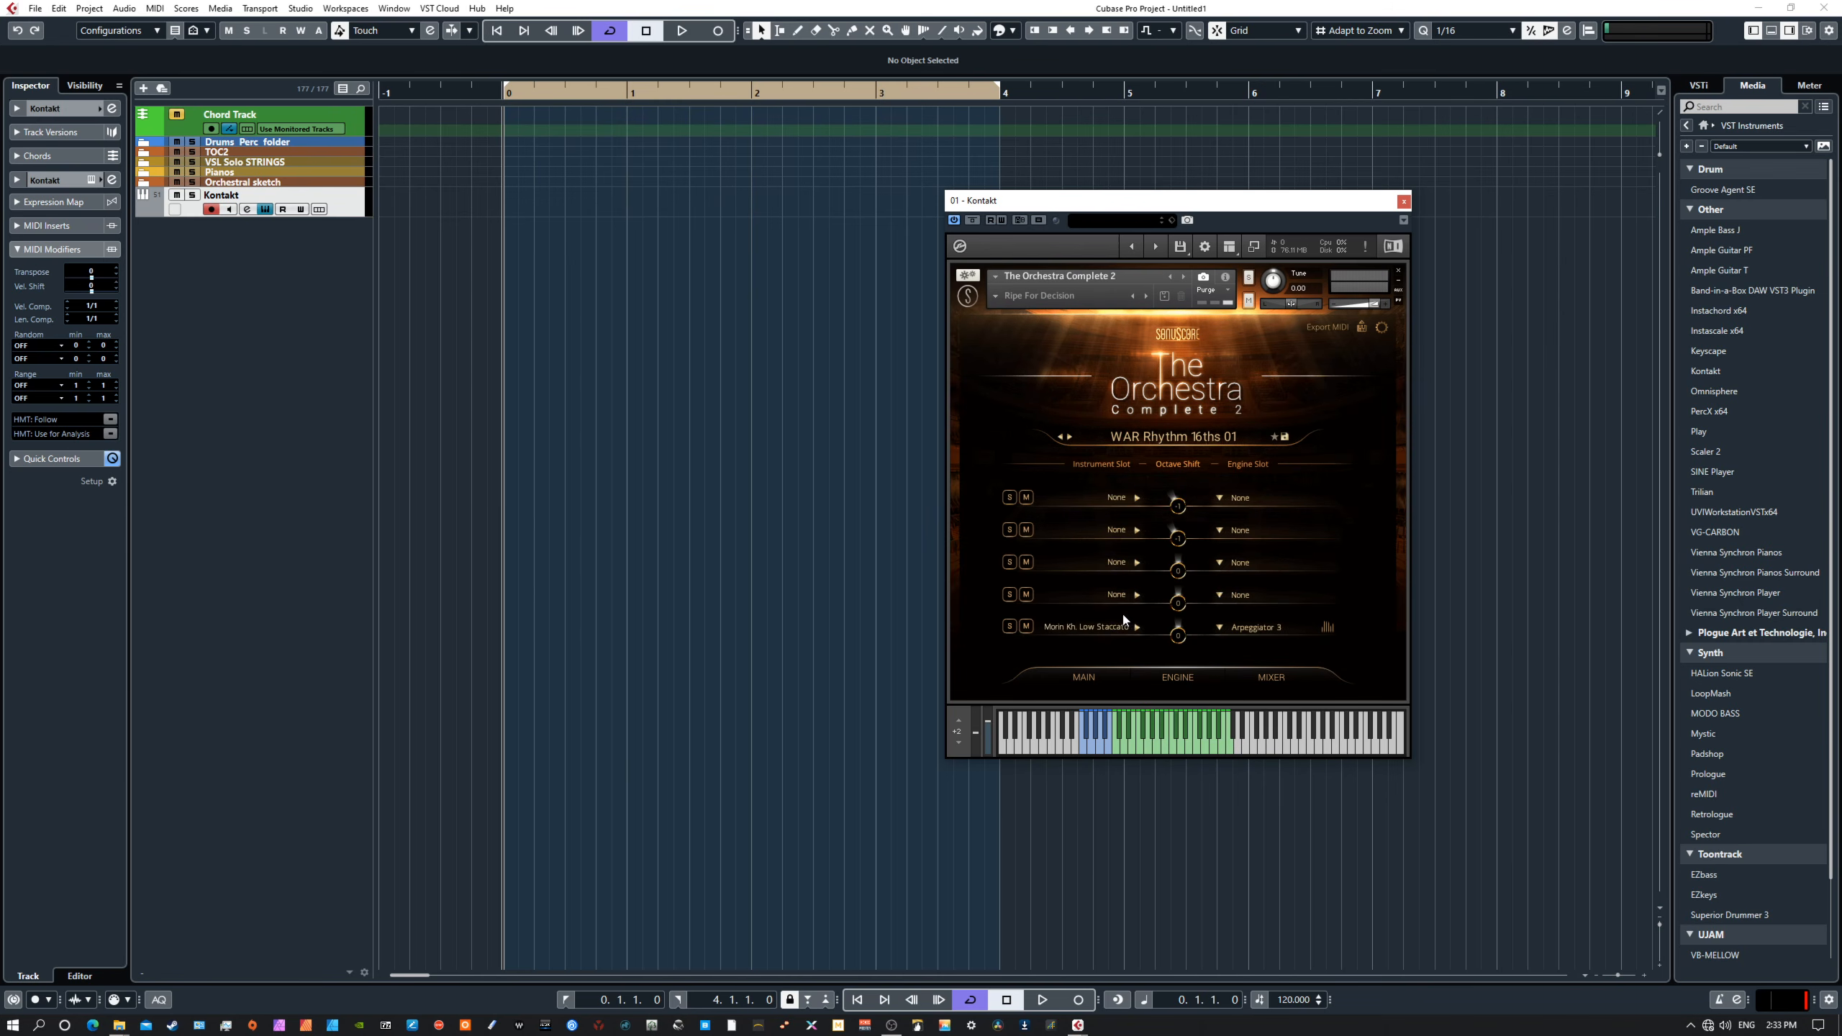
click(1123, 622)
click(1315, 642)
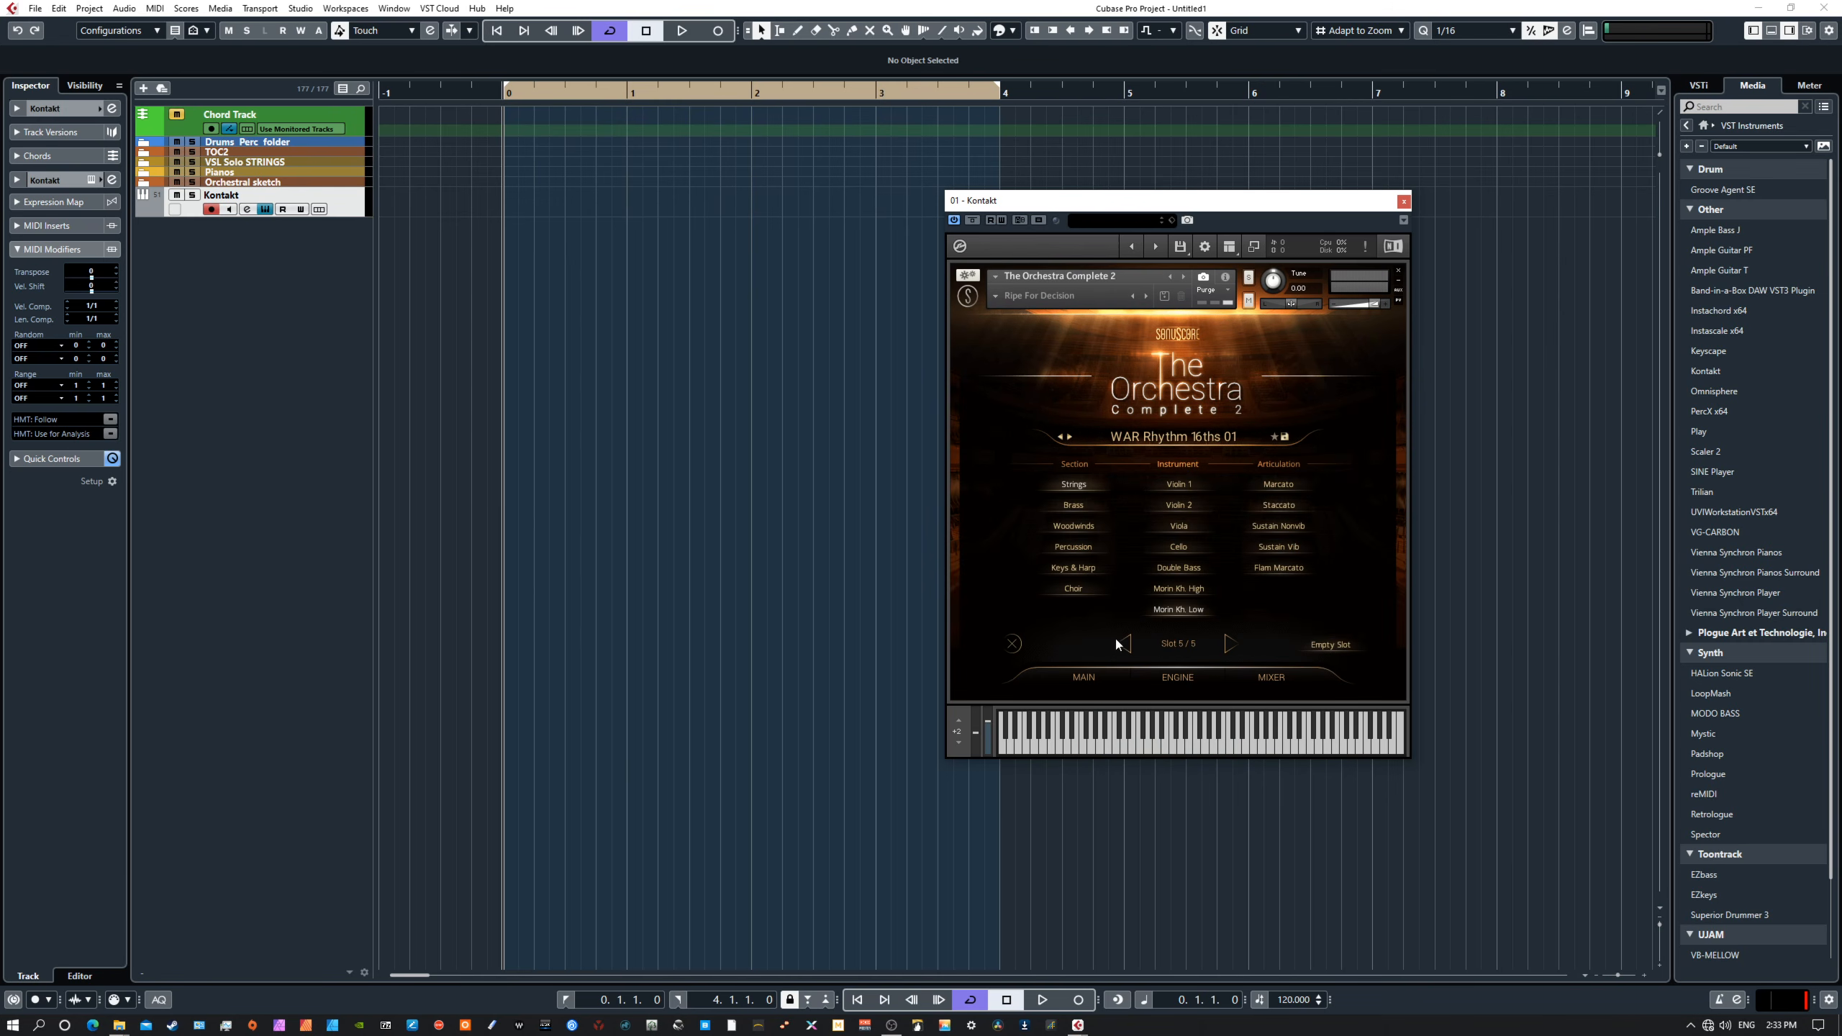
click(1013, 645)
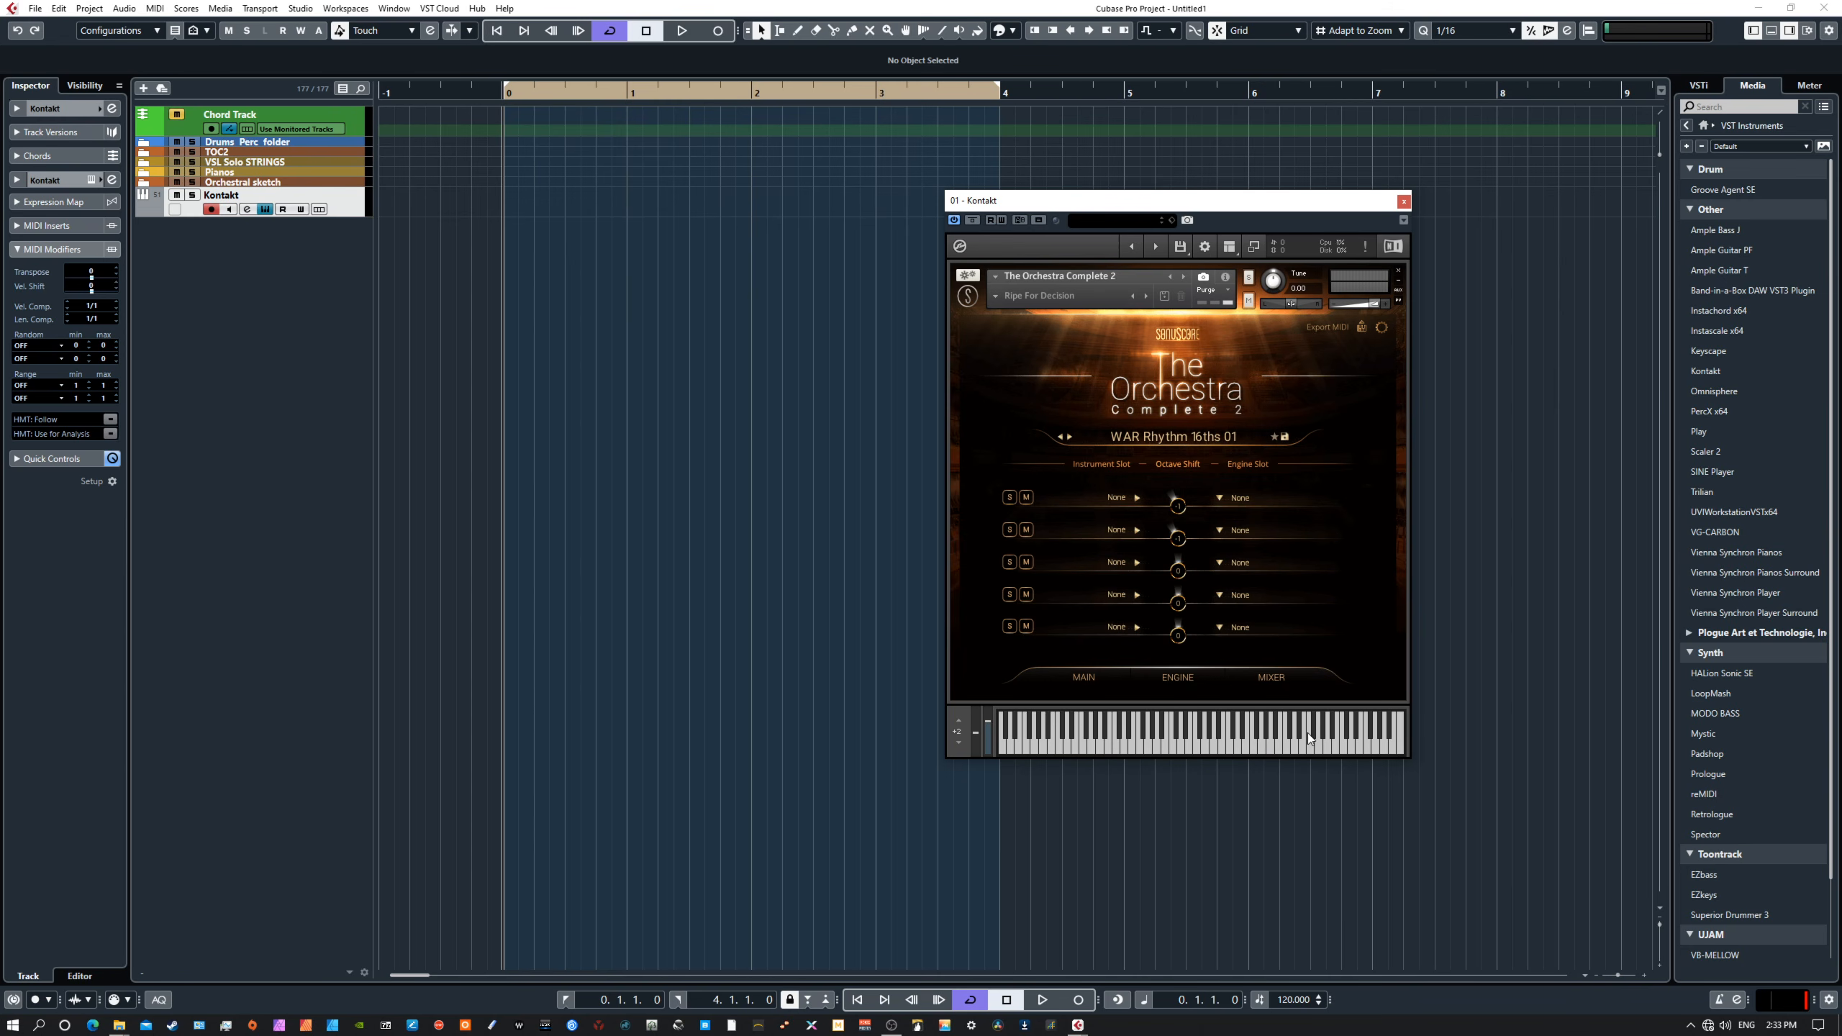
Step: Filter the preset browser to User Presets only, load the empty preset and return to the slot overview
click(1284, 437)
click(1317, 405)
click(1173, 435)
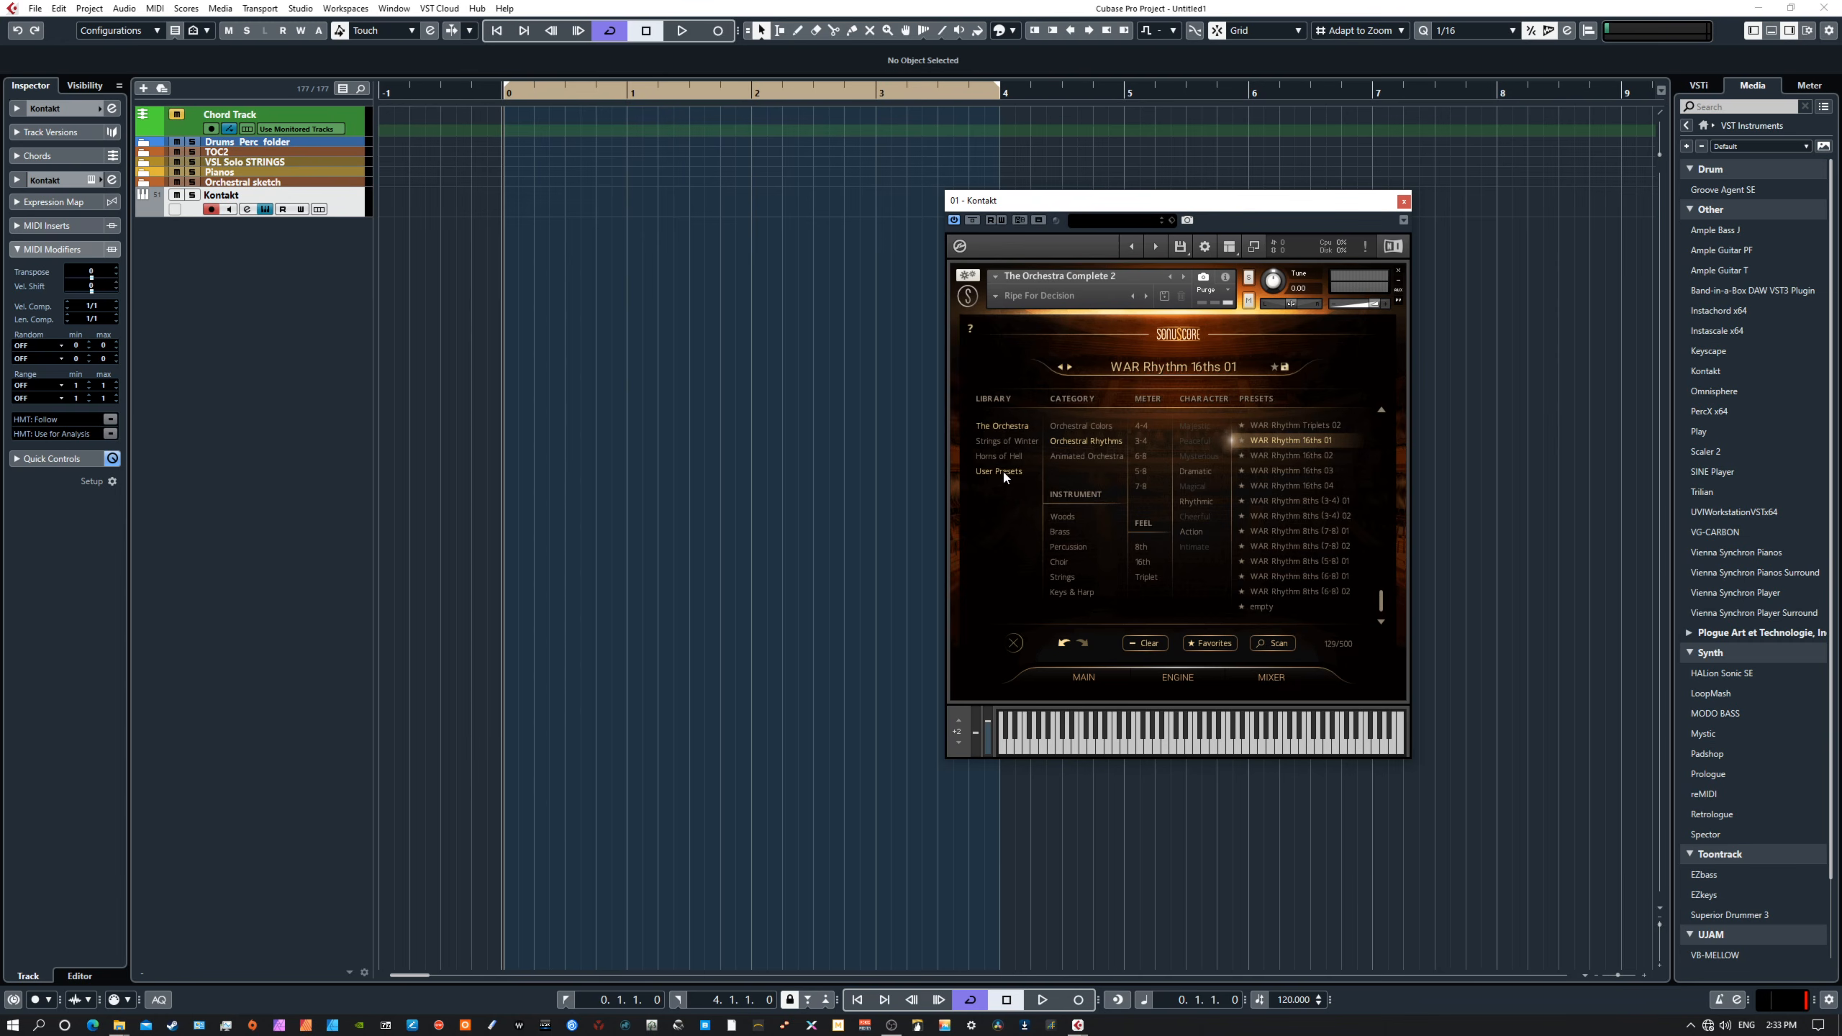
click(1001, 427)
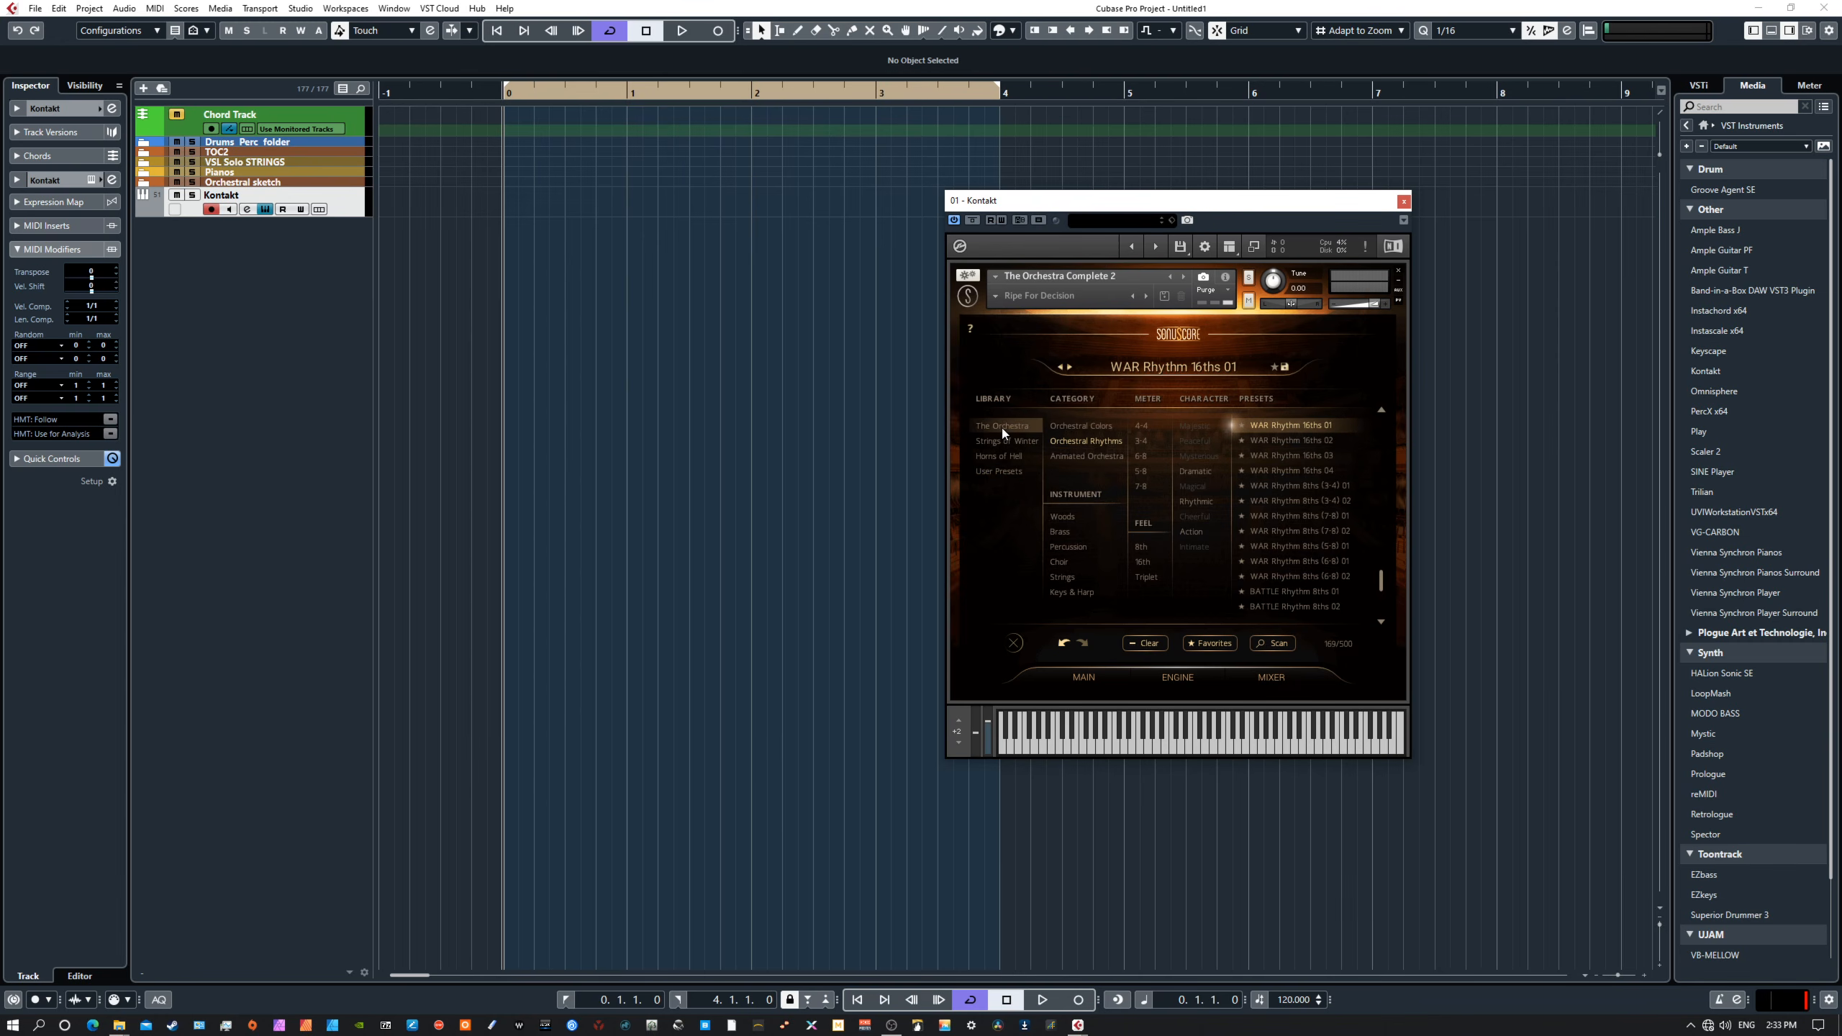
click(1014, 472)
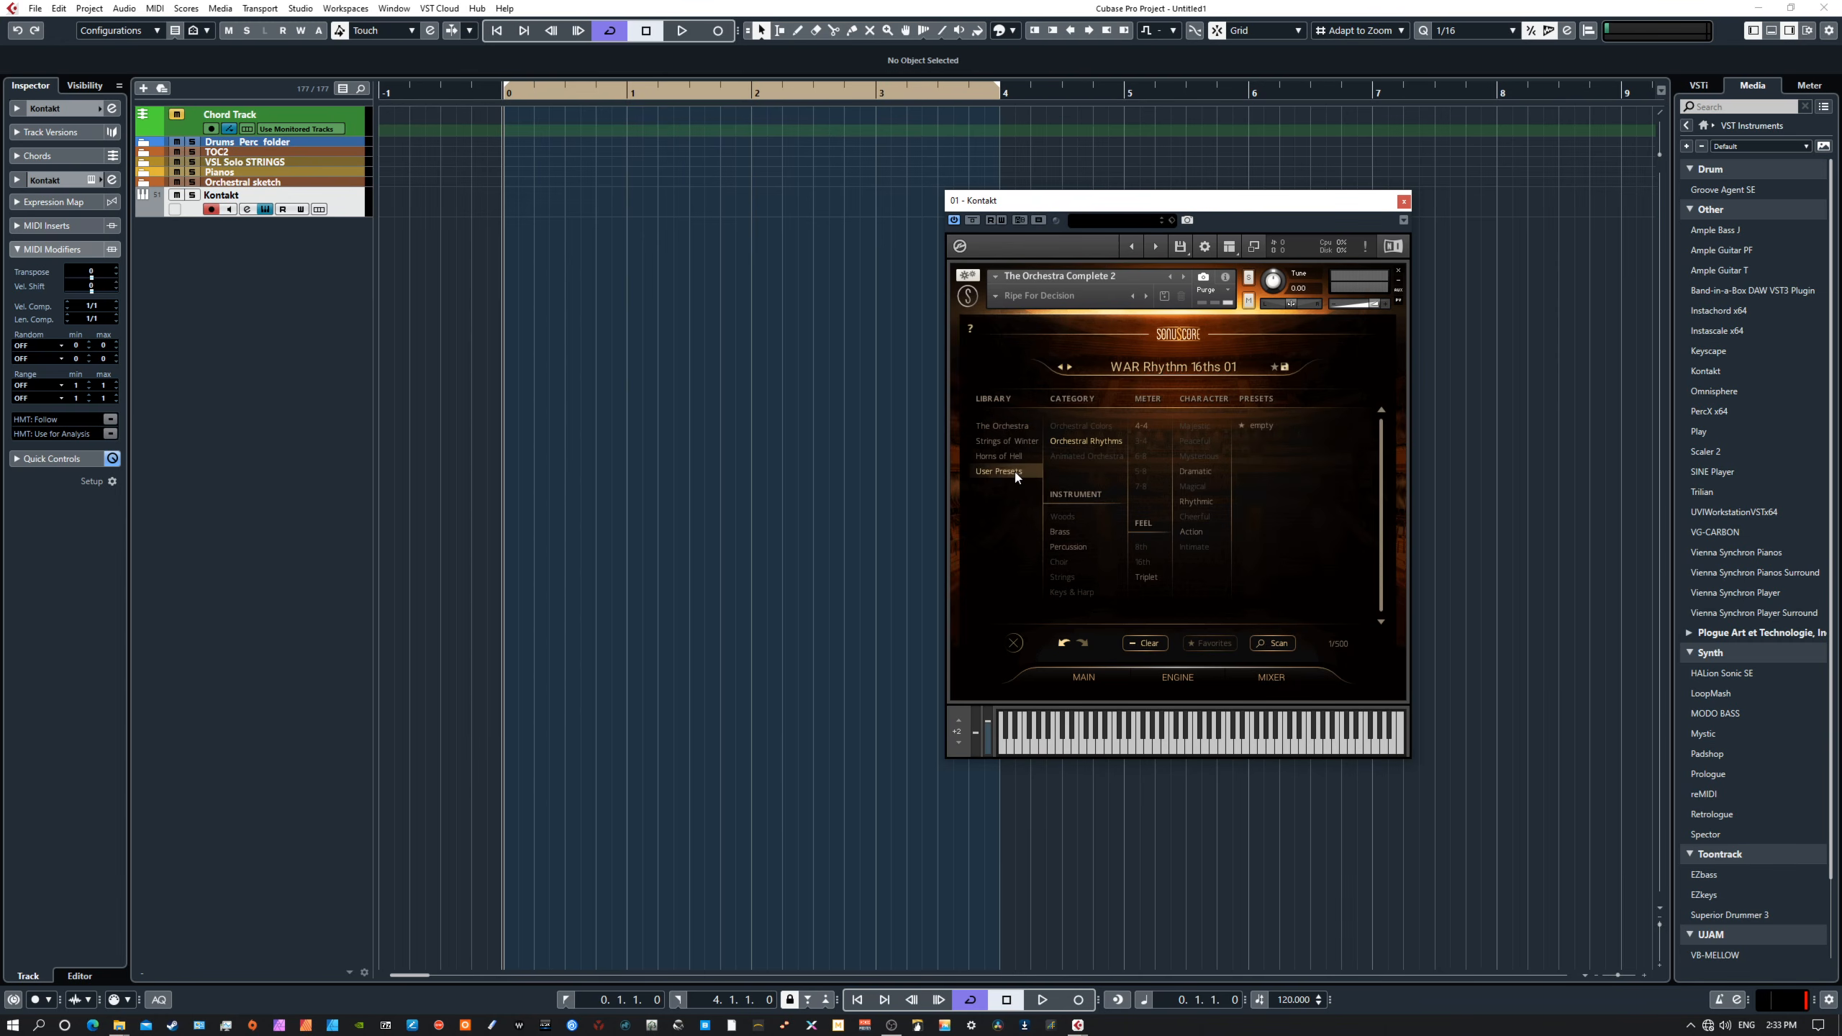
click(1279, 429)
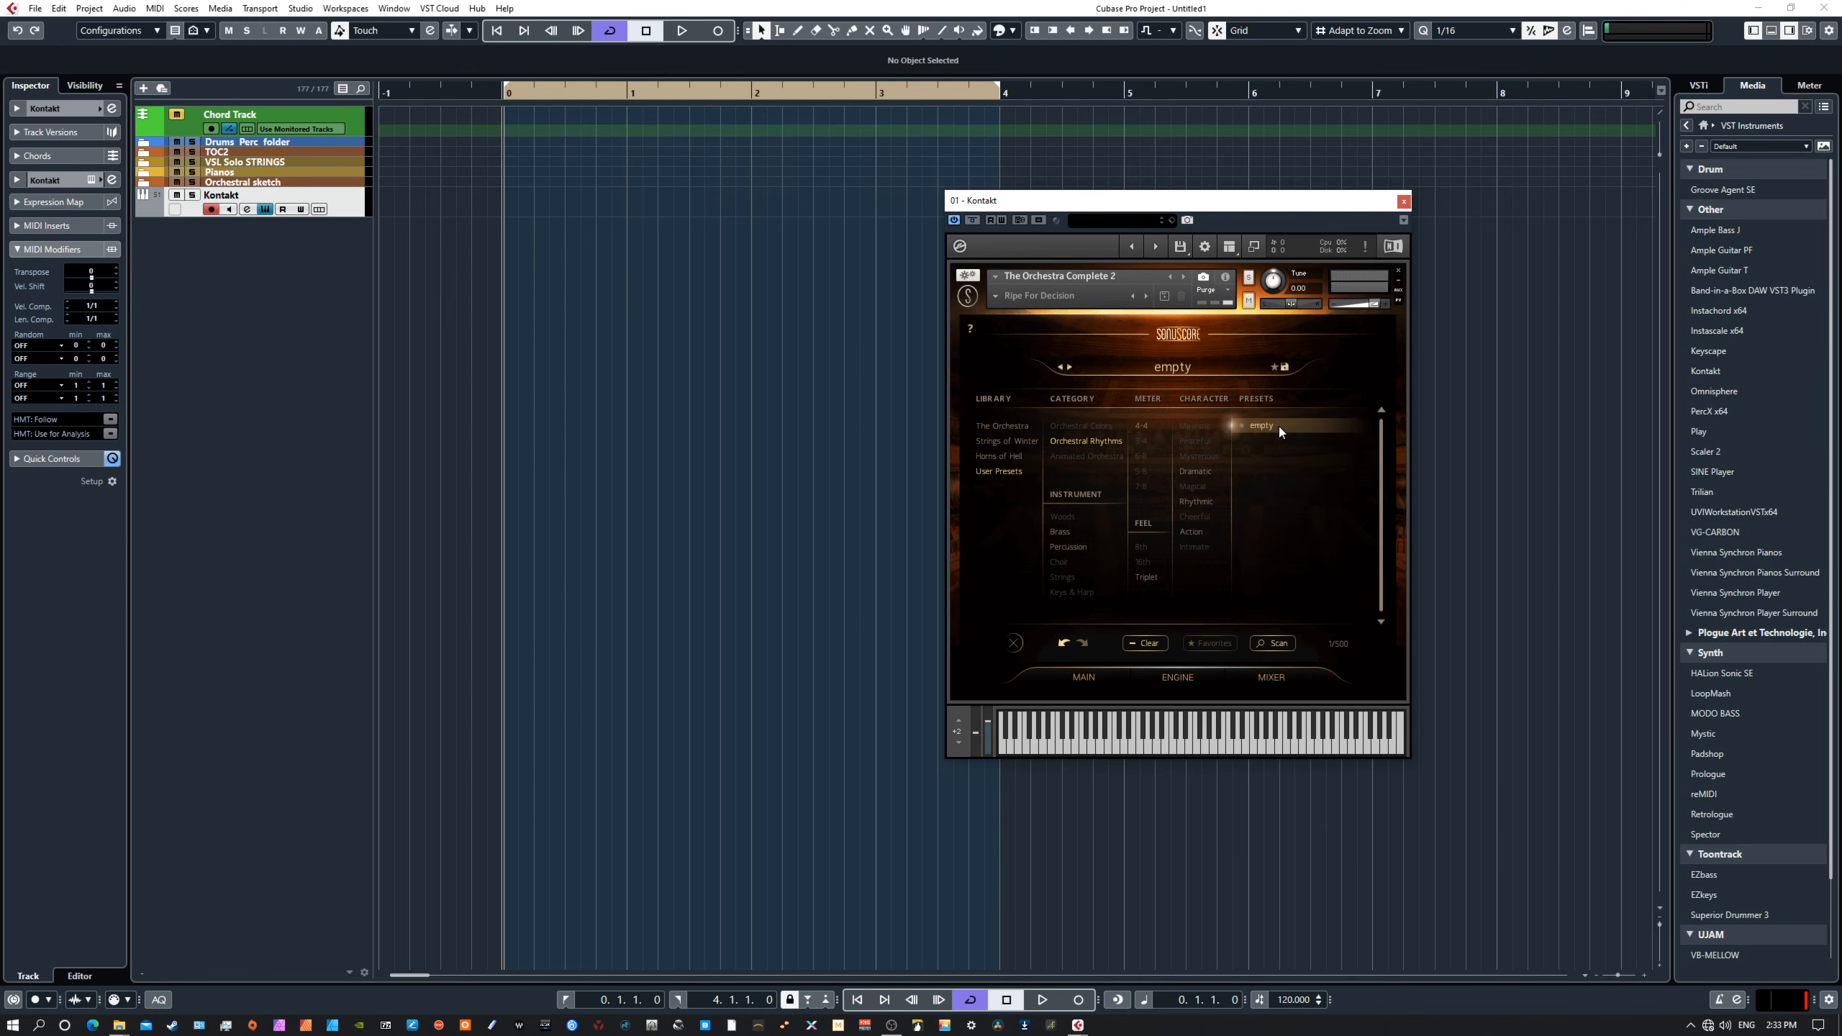
click(1083, 674)
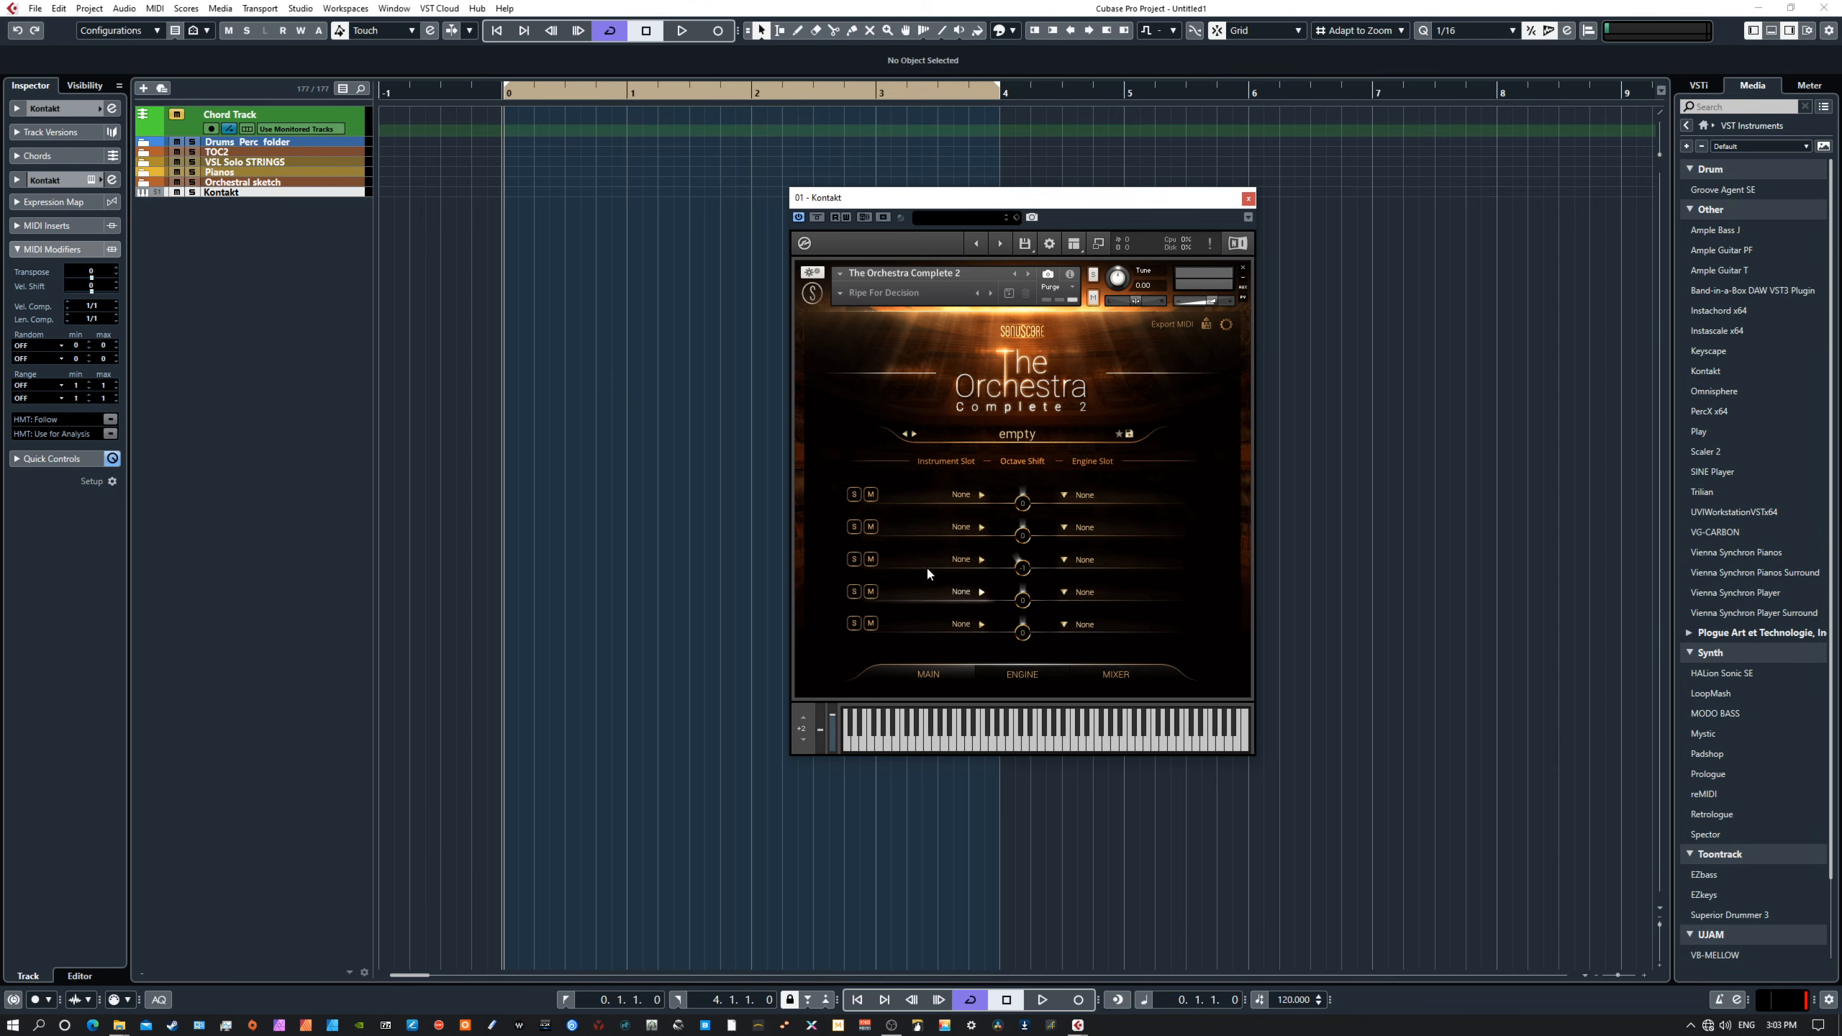
Step: Examine the arpeggiator engine settings and the mixer page of the empty preset, ending on the main page
click(1021, 678)
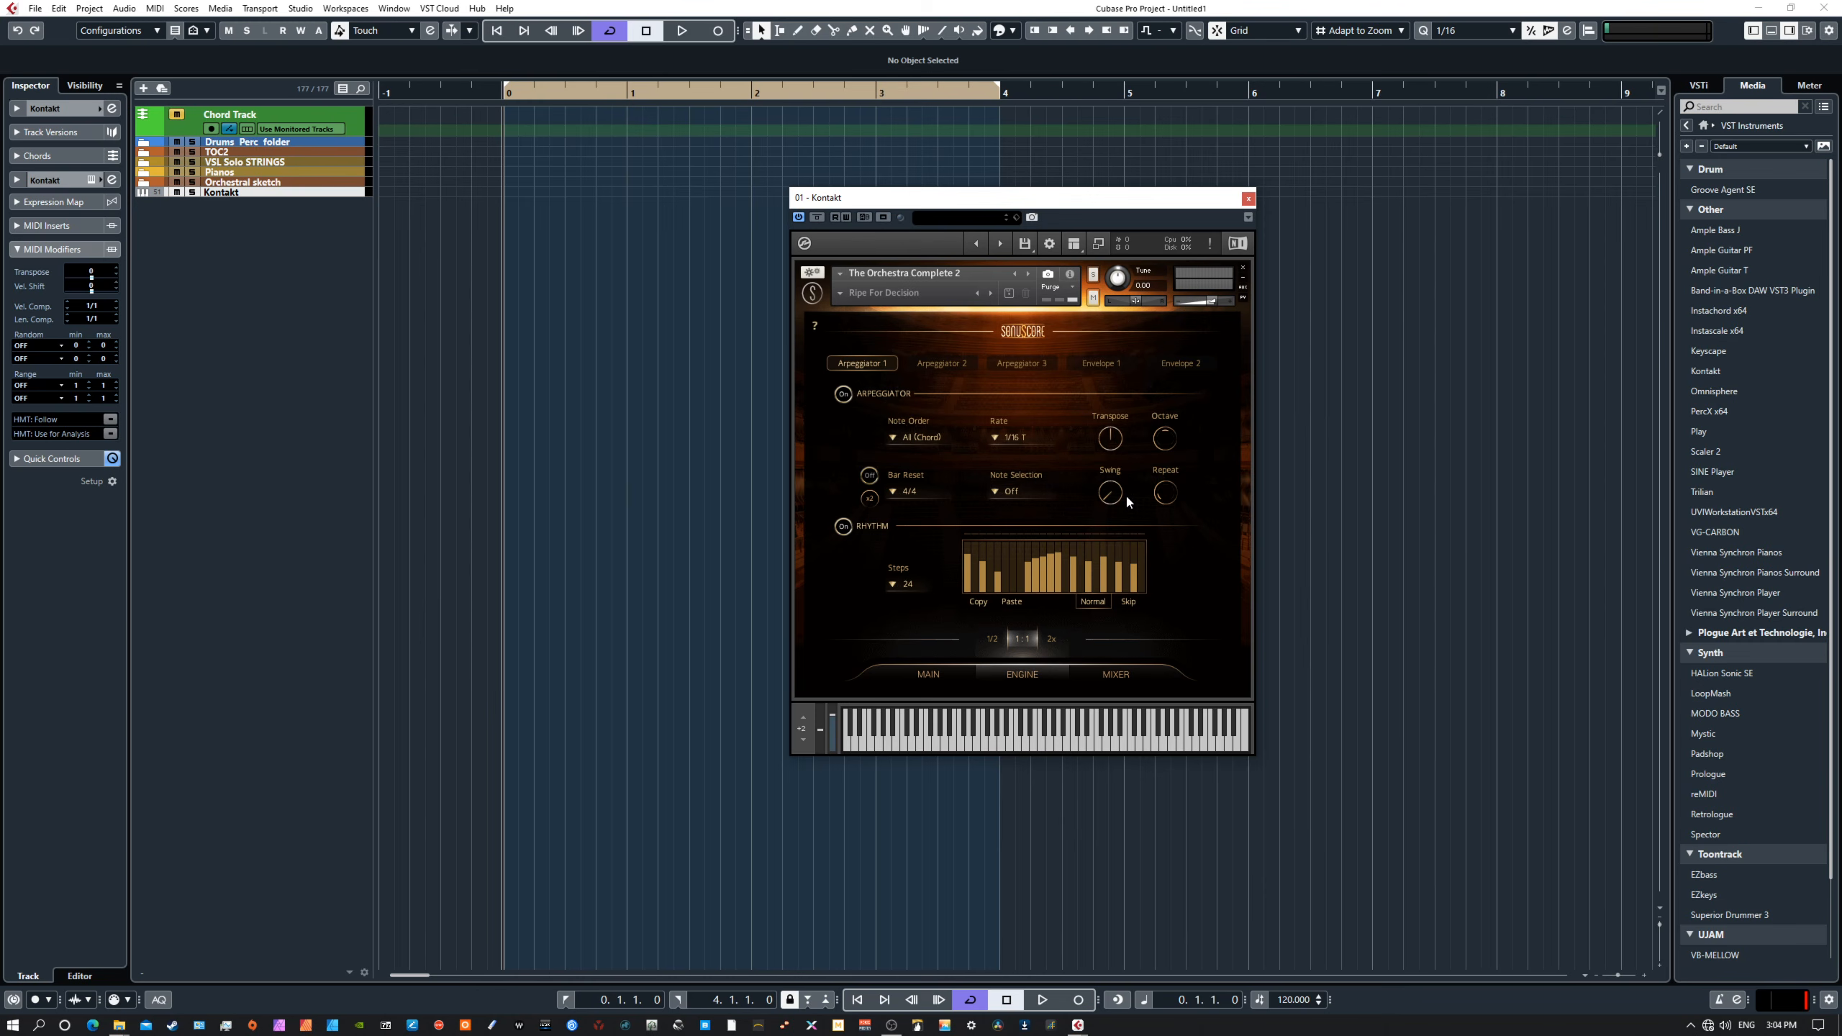
click(1113, 674)
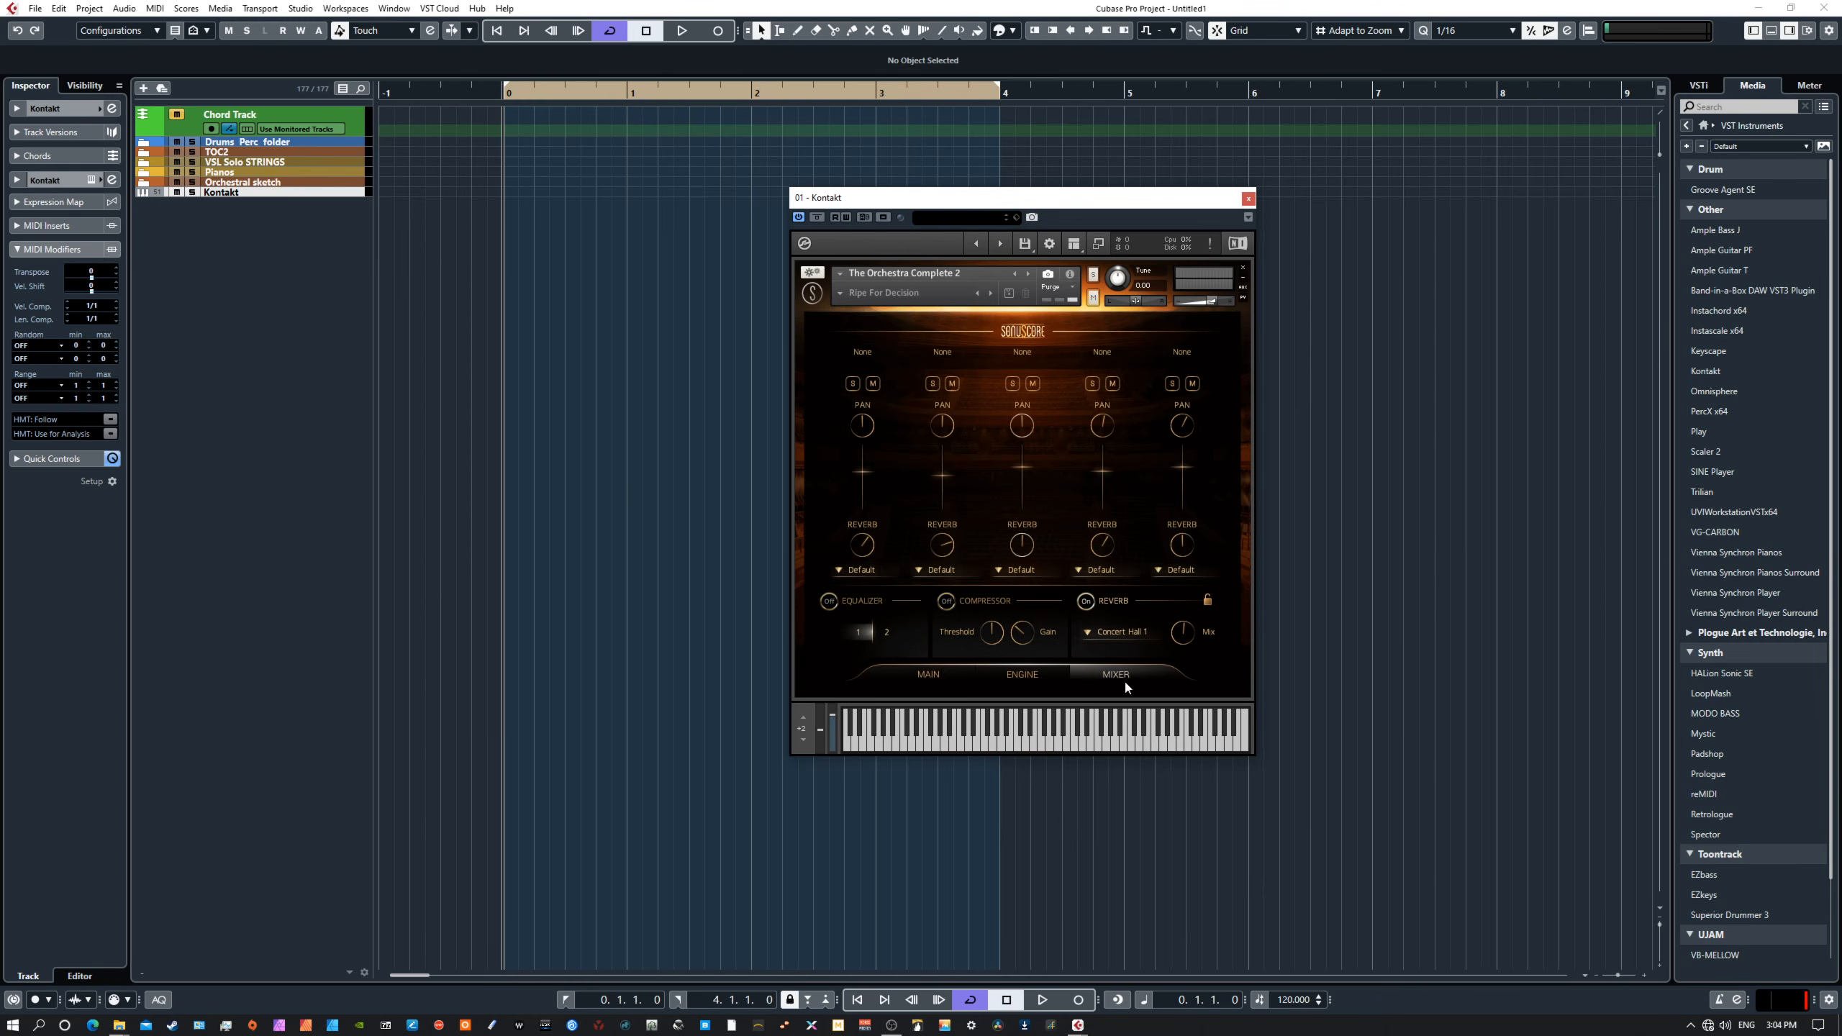
click(931, 672)
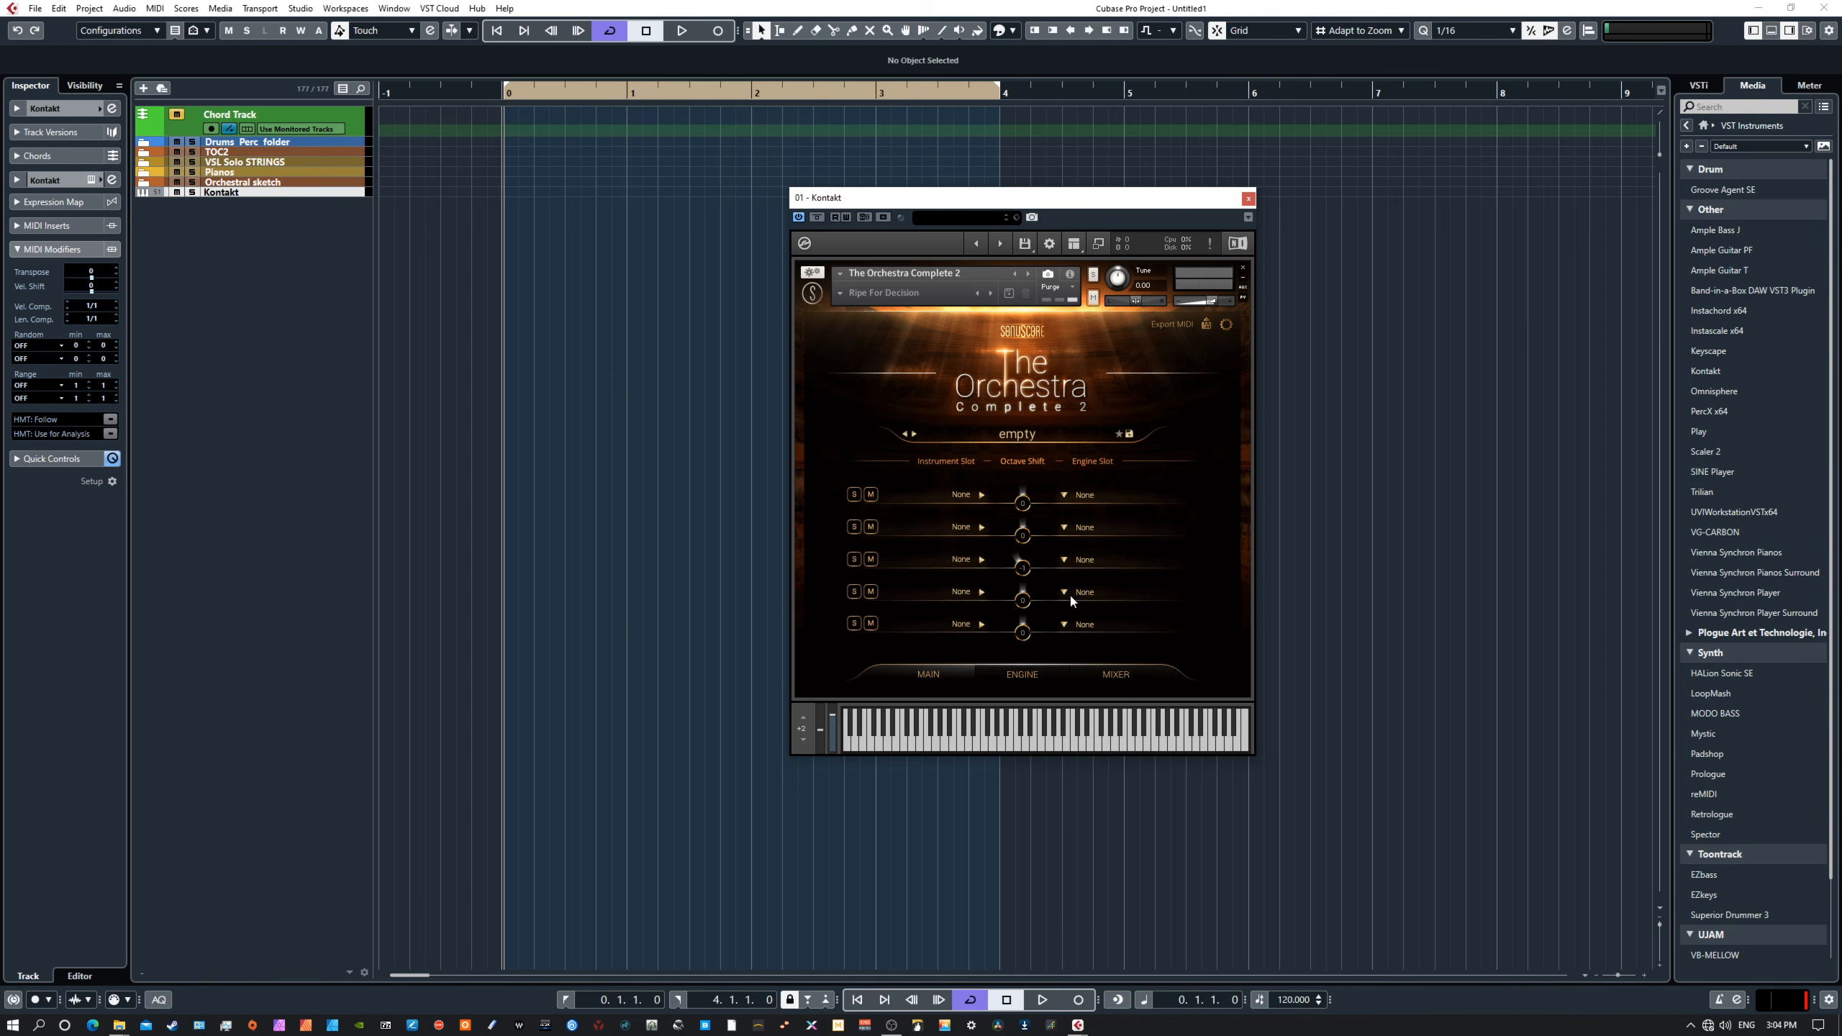
click(1116, 675)
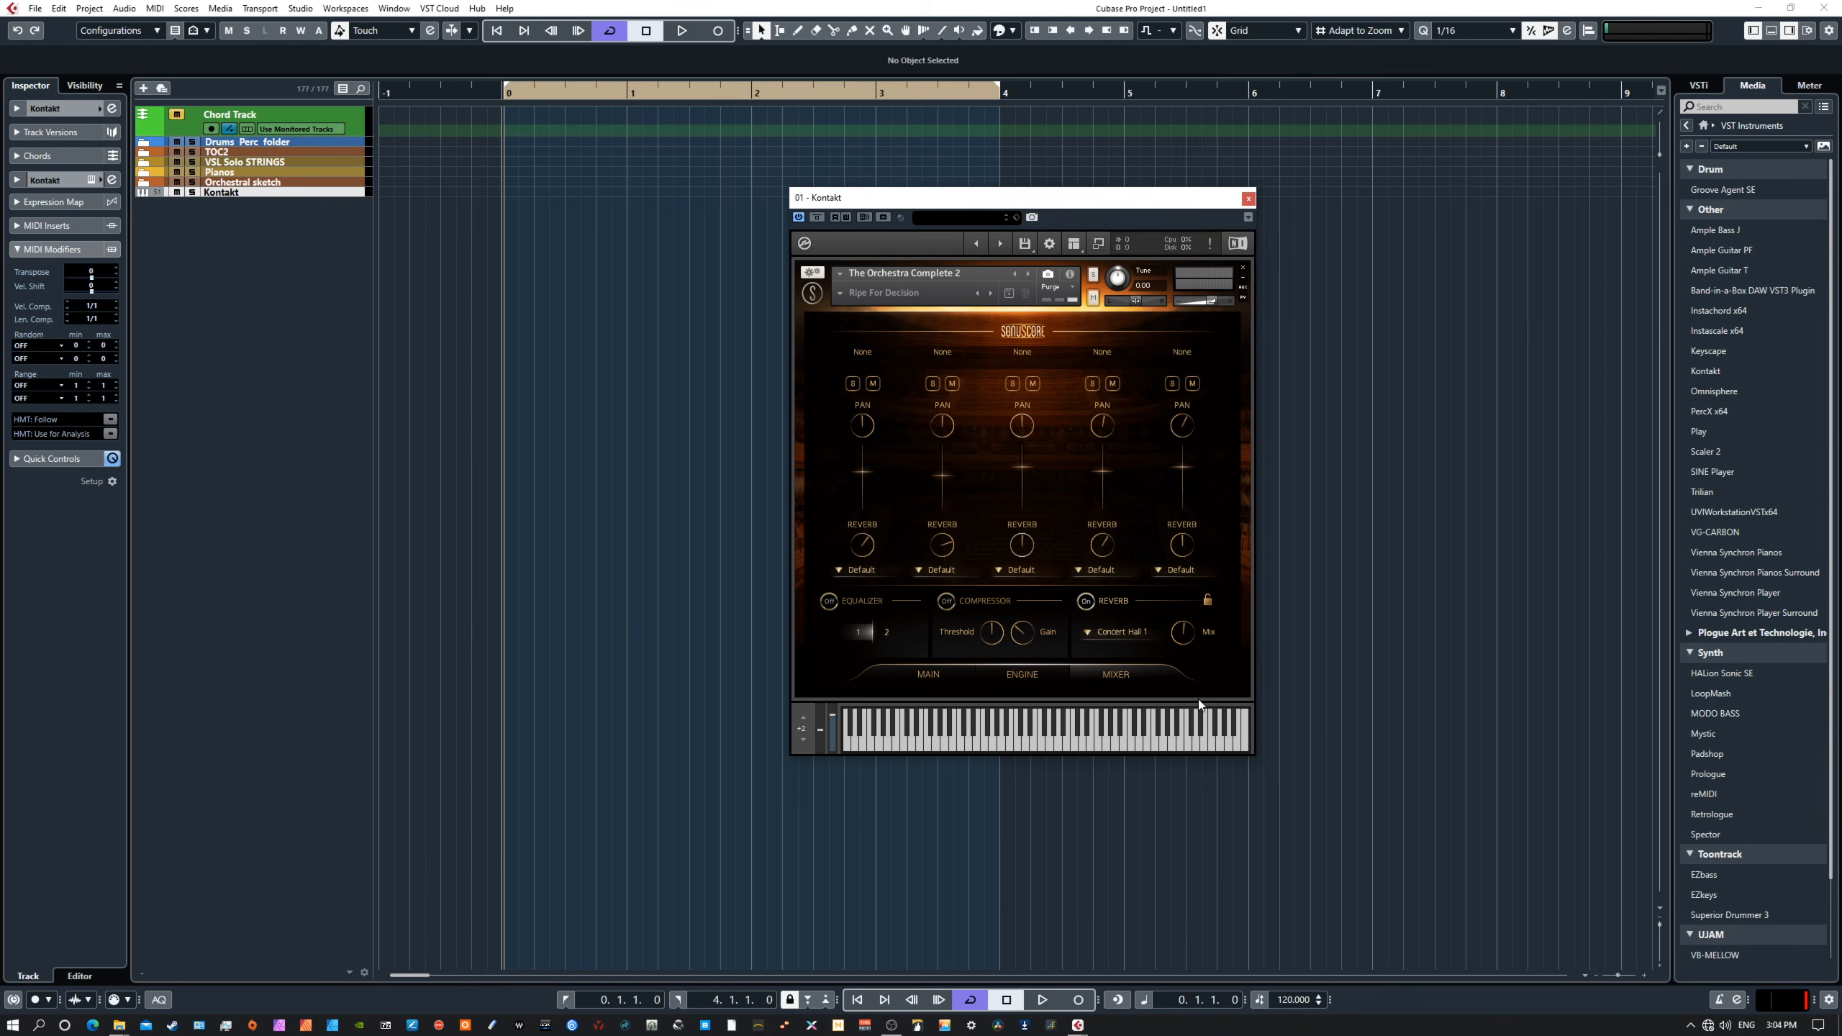
click(935, 674)
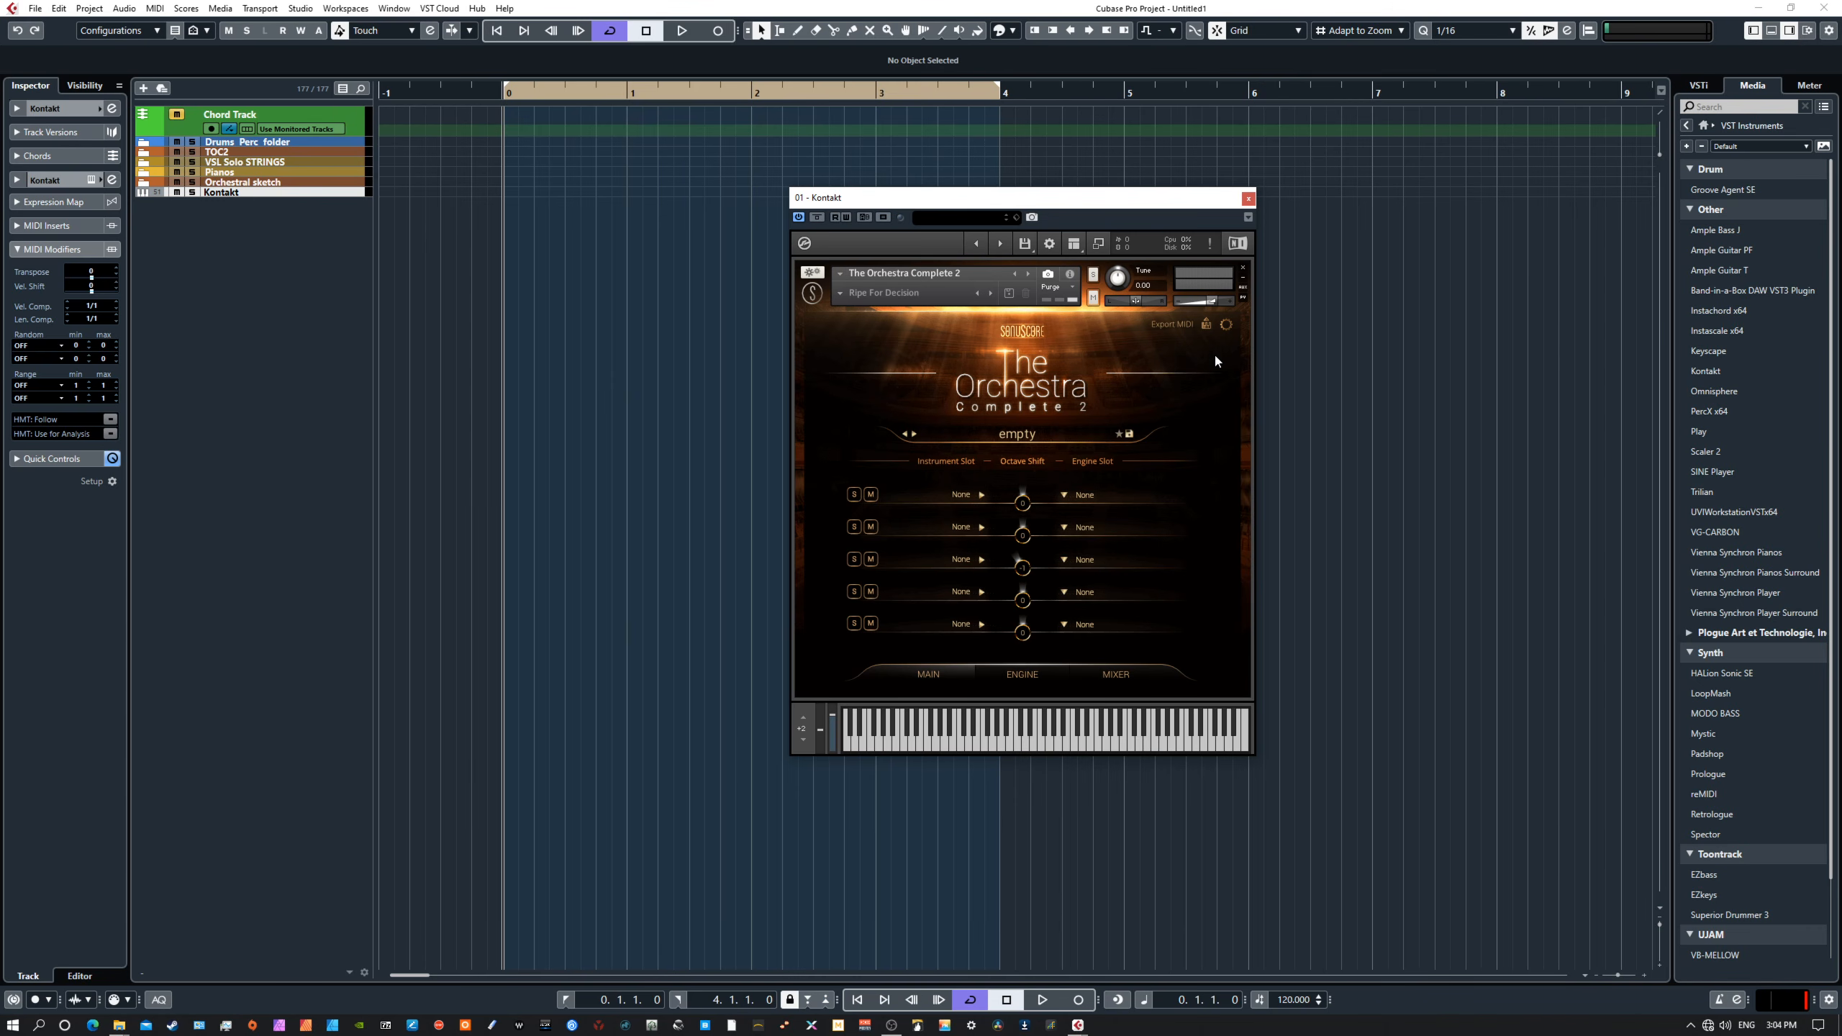
Step: Inspect the Dynamics MIDI CC choice in the global settings and return to the main page
click(1227, 326)
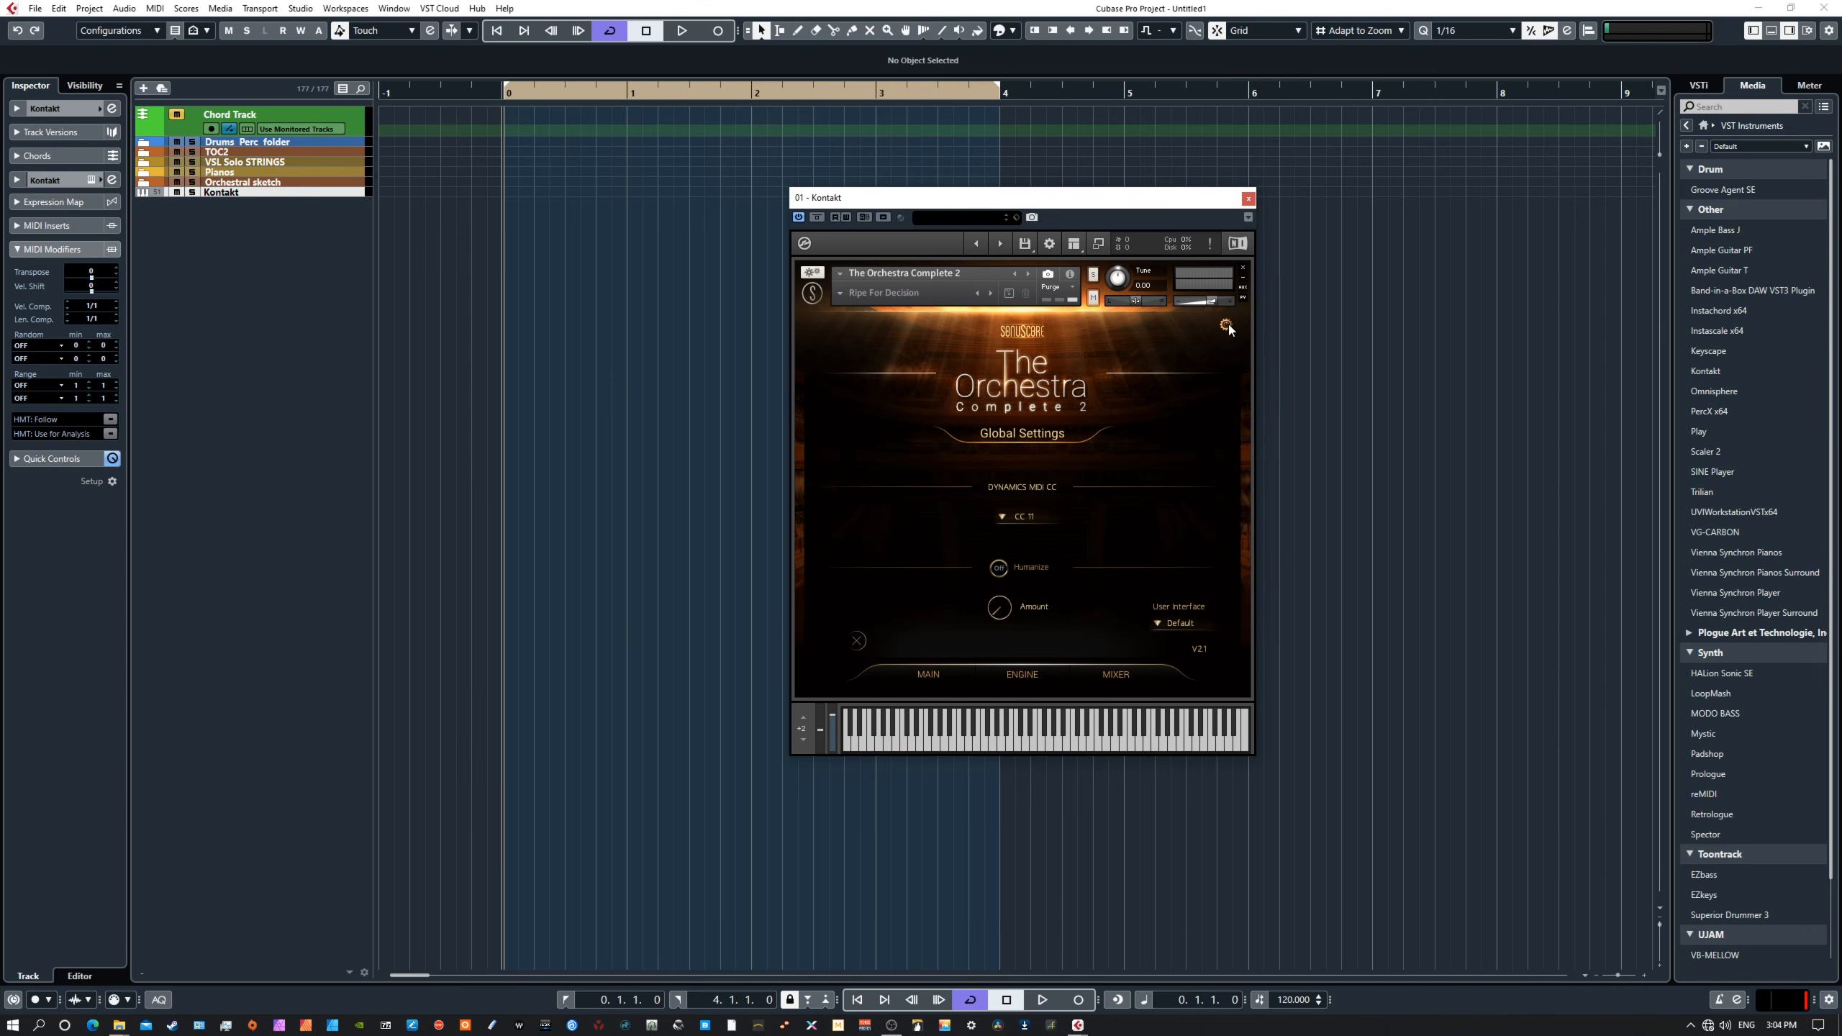
click(1033, 516)
click(935, 674)
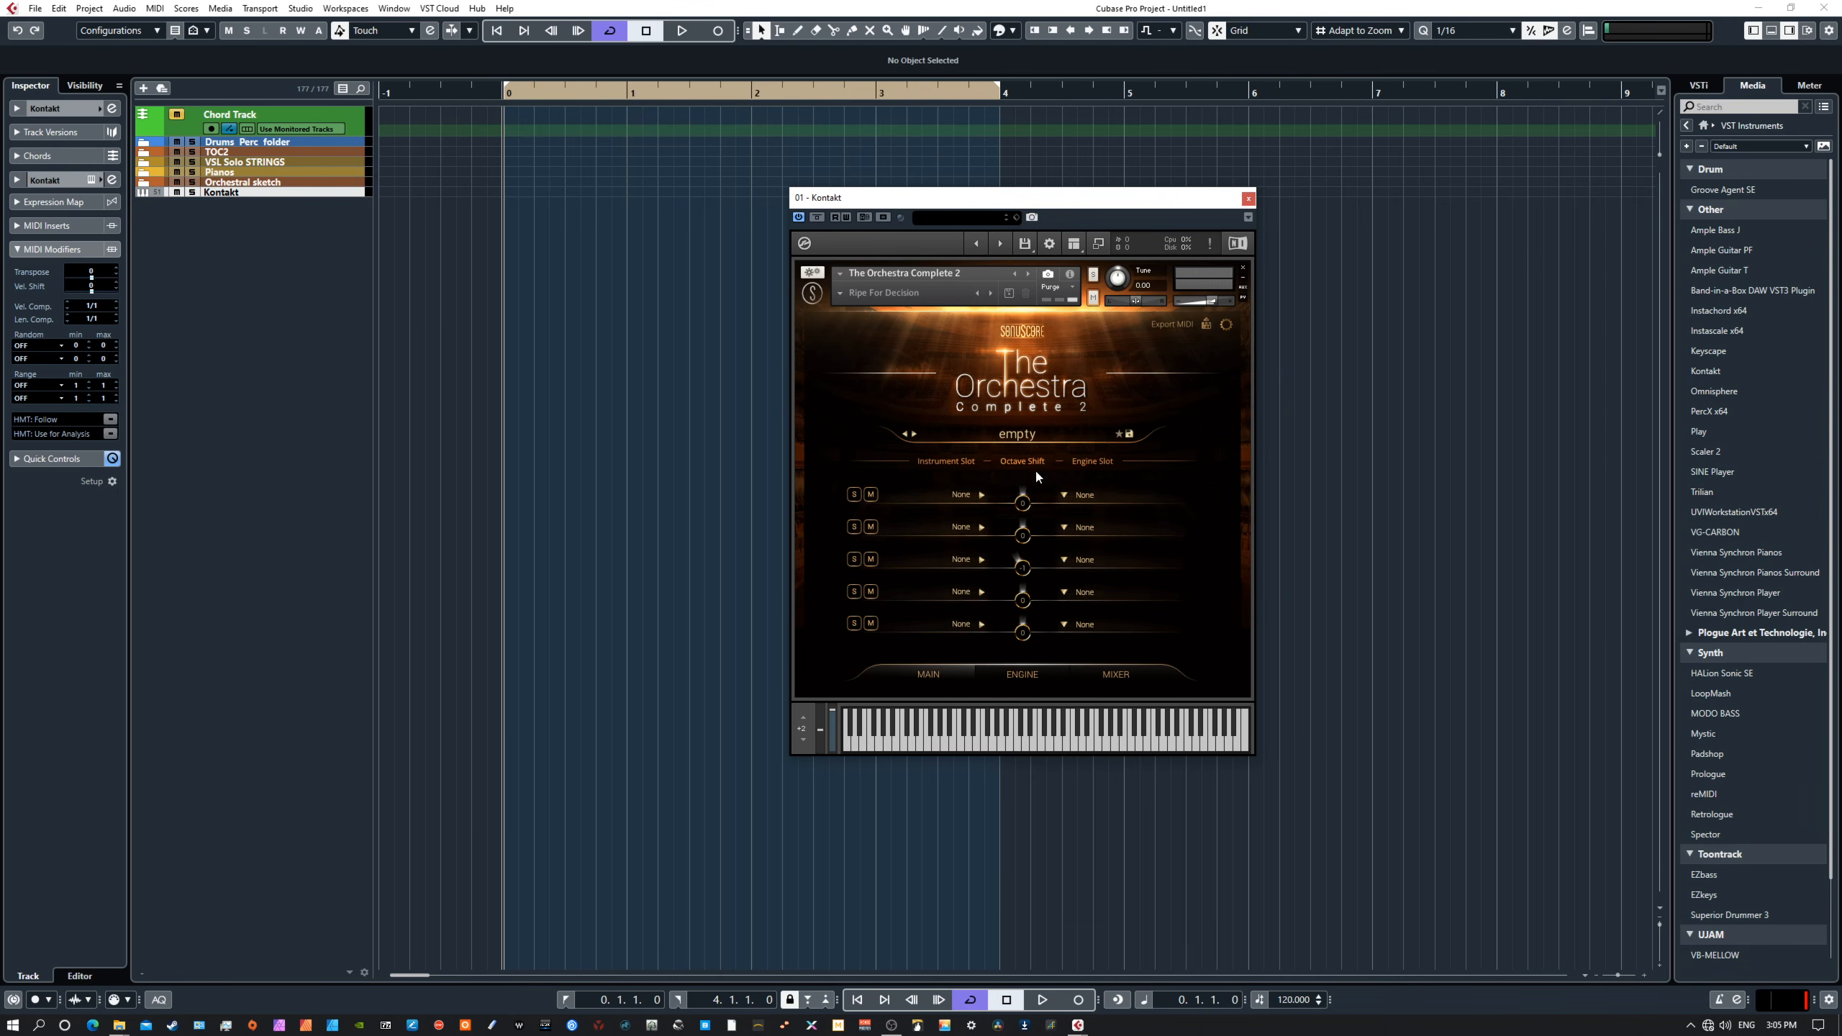
Step: Assign the Strings section's Violin 1 with the Staccato articulation to instrument slot 1
click(960, 497)
click(931, 483)
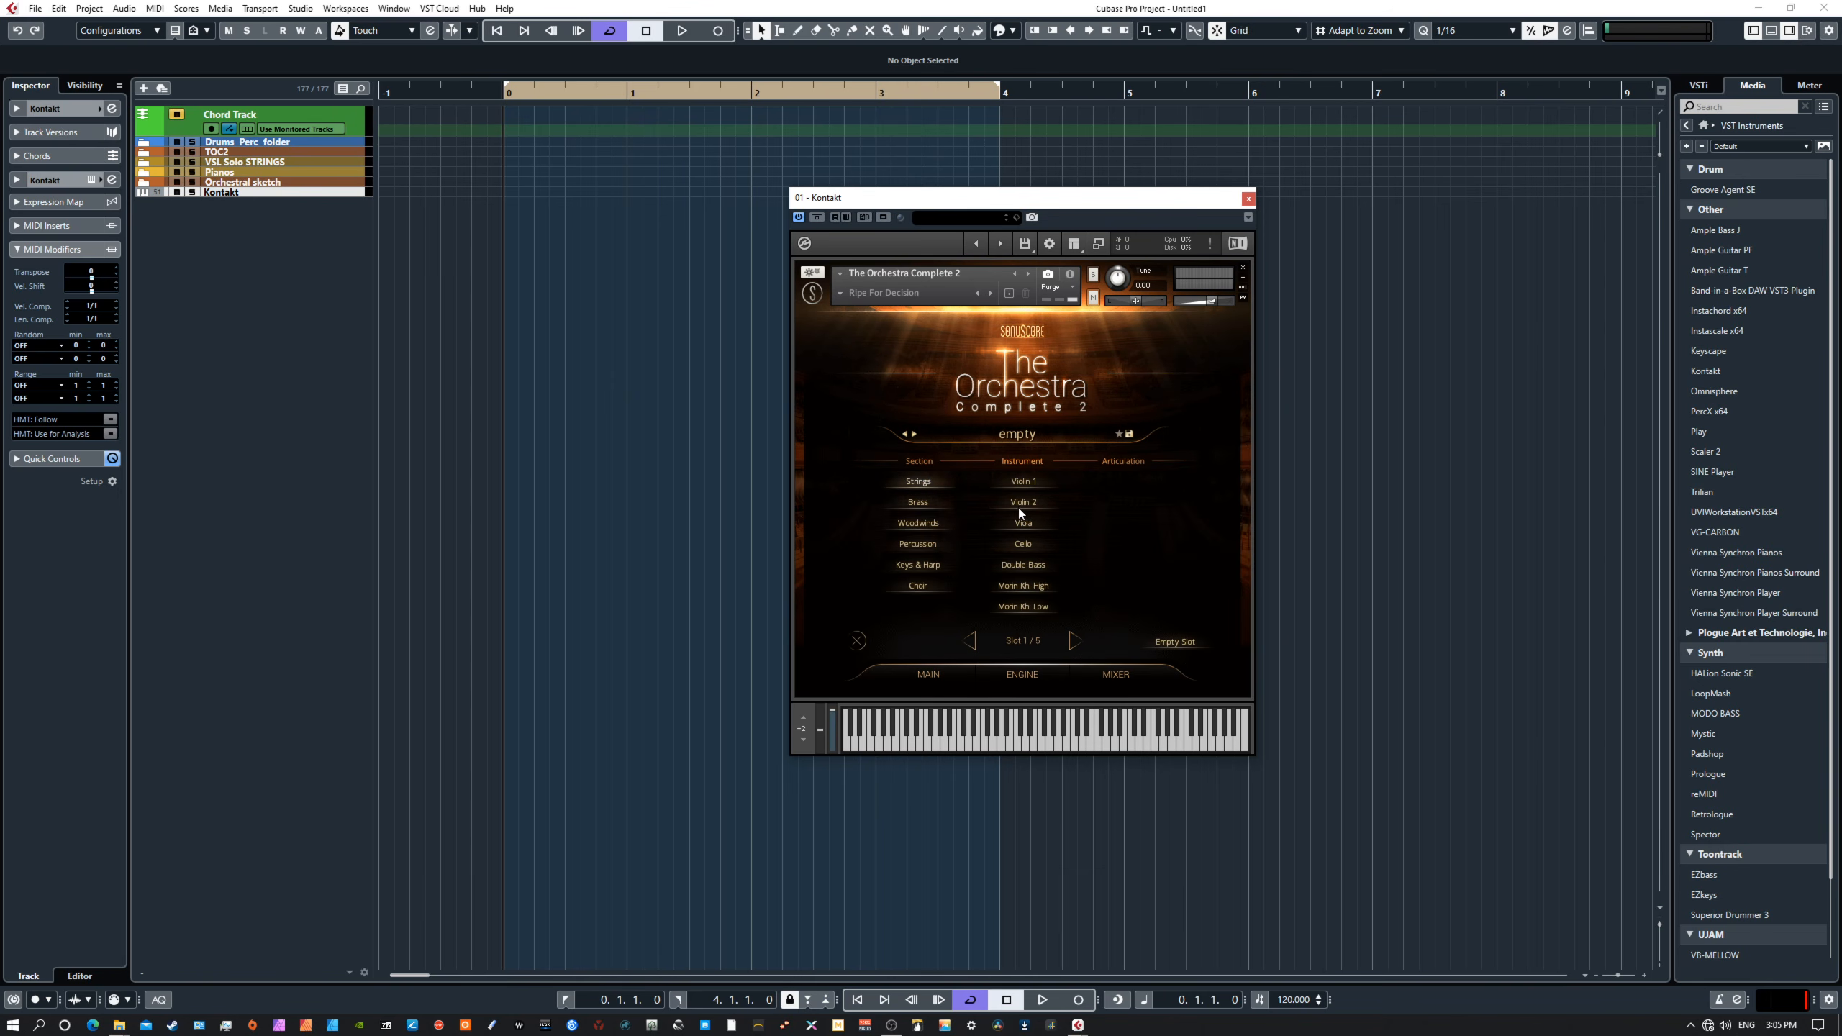
click(1037, 482)
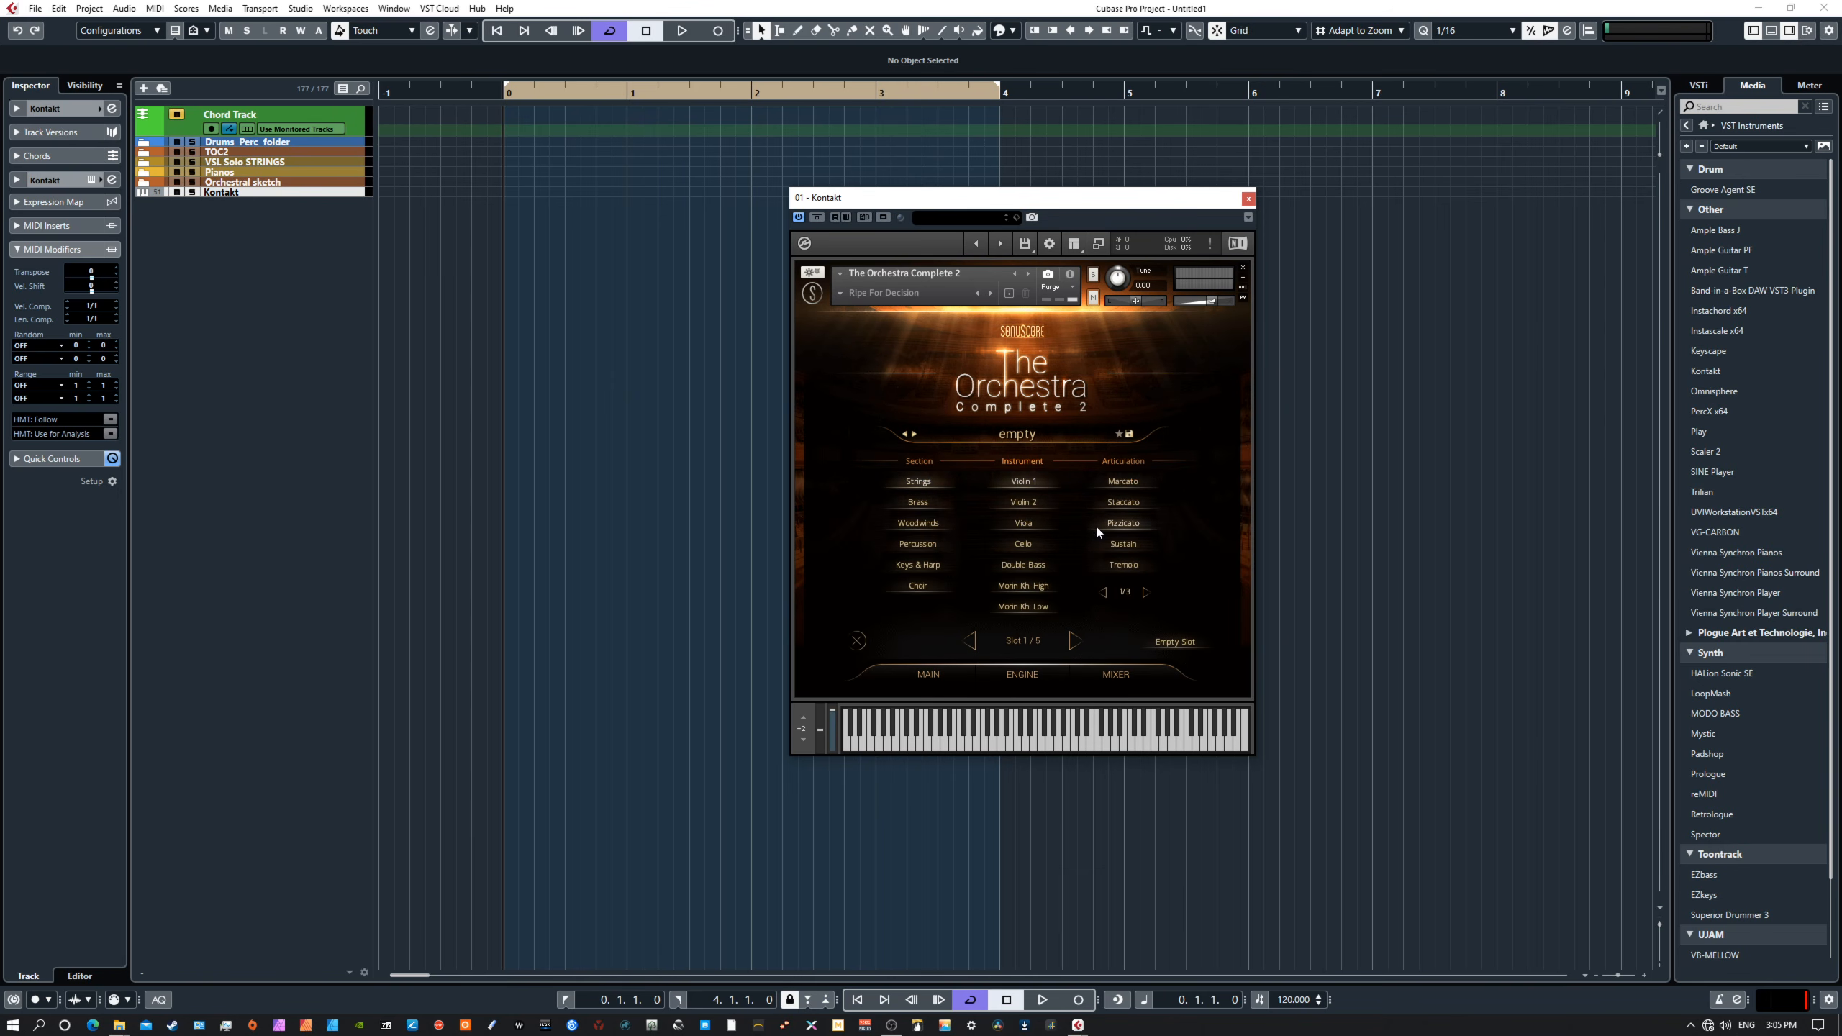
click(1137, 503)
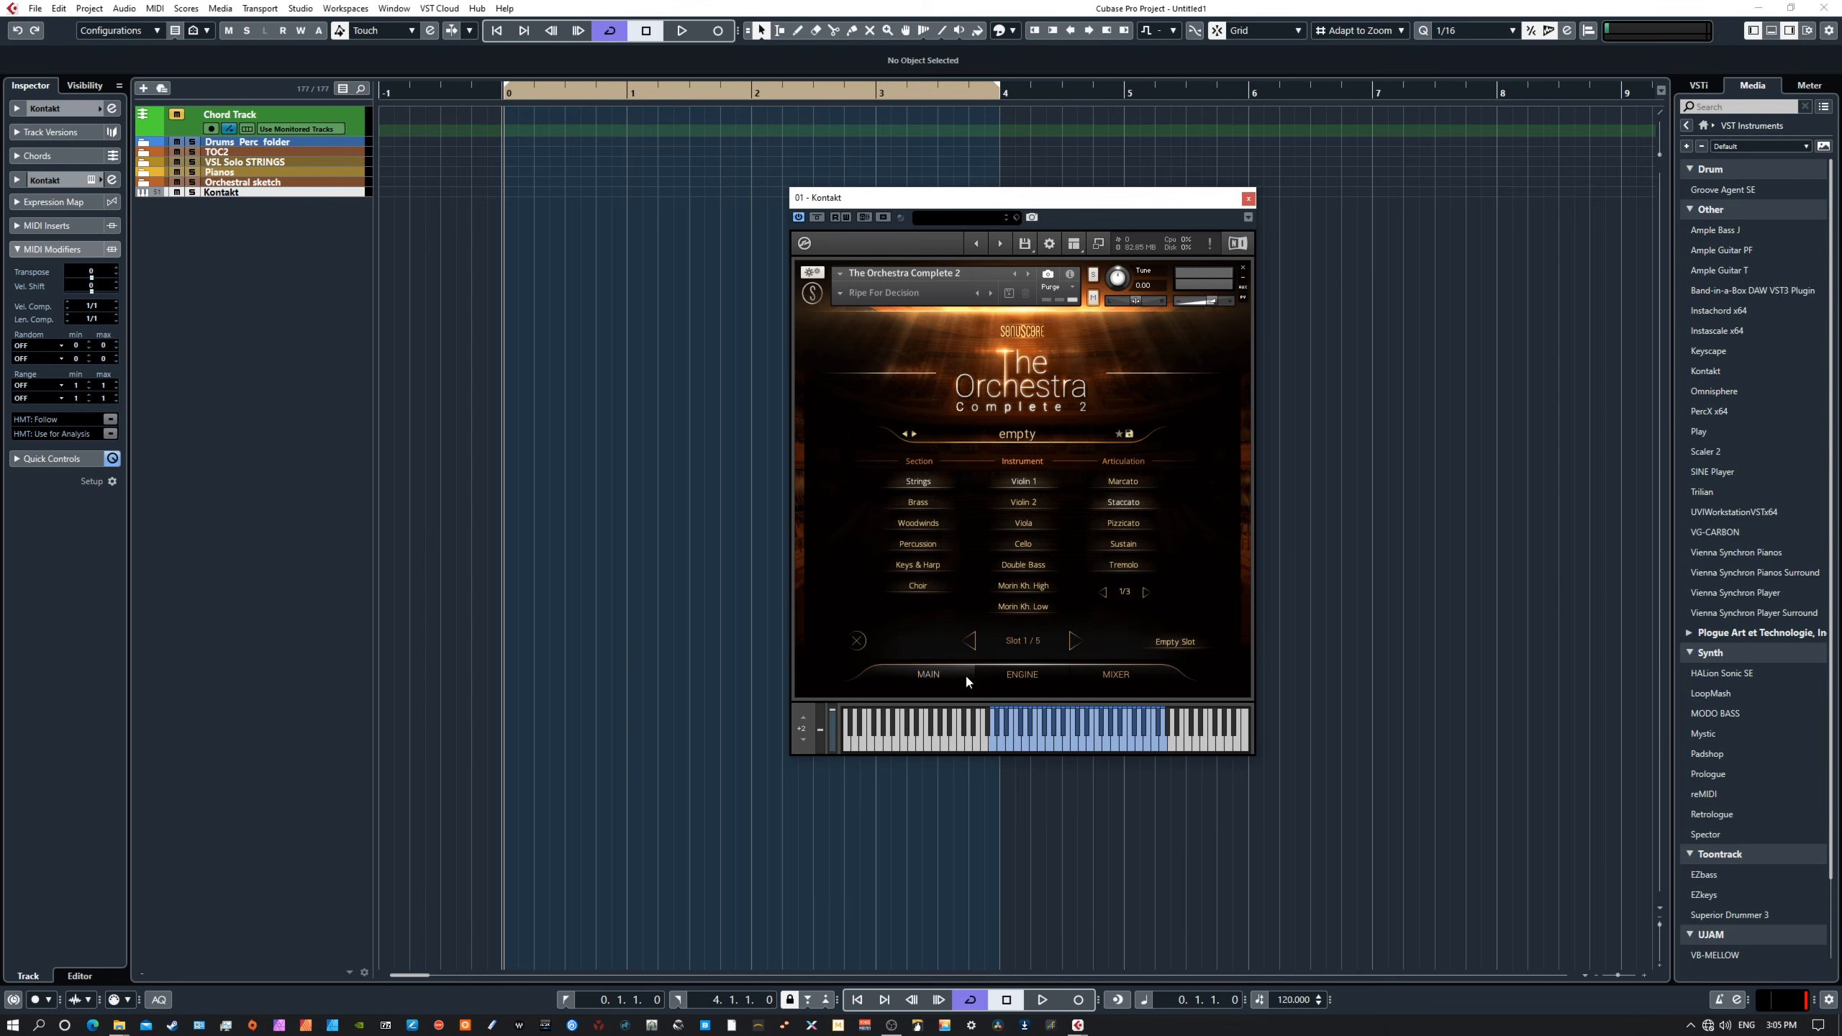
Step: Check slot 1's engine options with Violin 1 Staccato, switch the articulation to Sustain, and check the engine options again
click(928, 674)
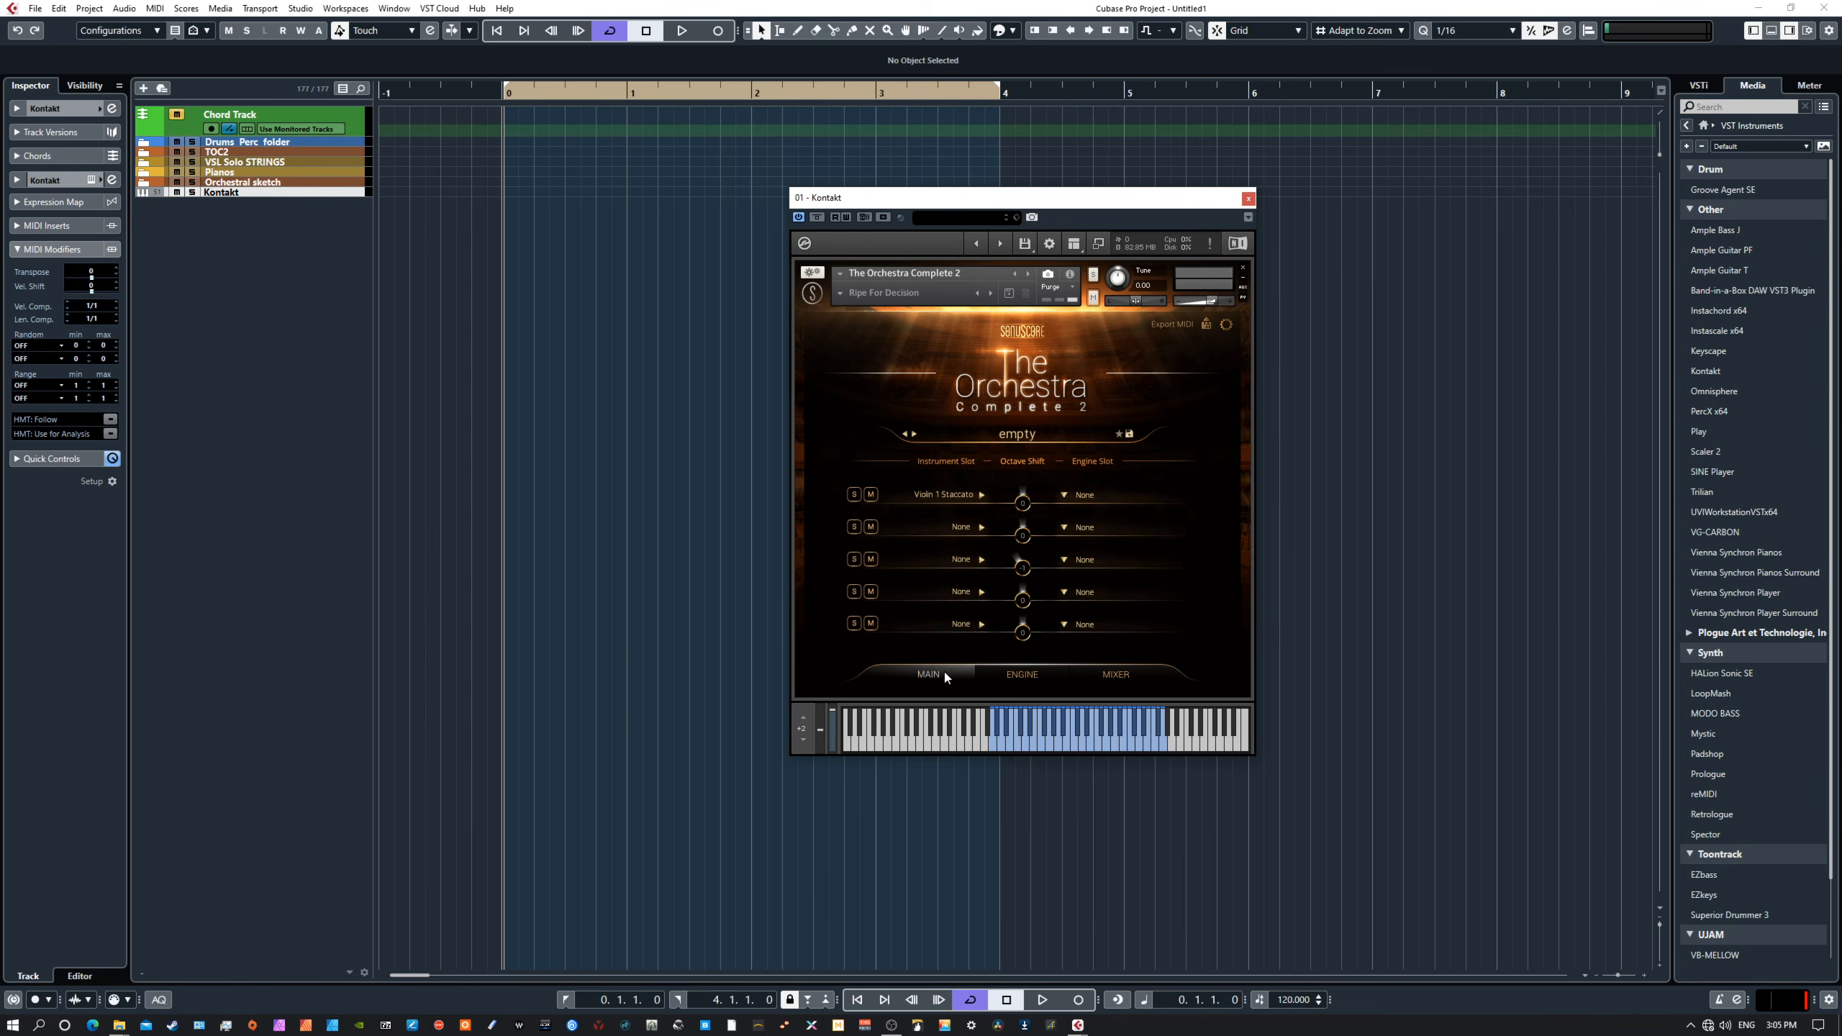
click(1088, 499)
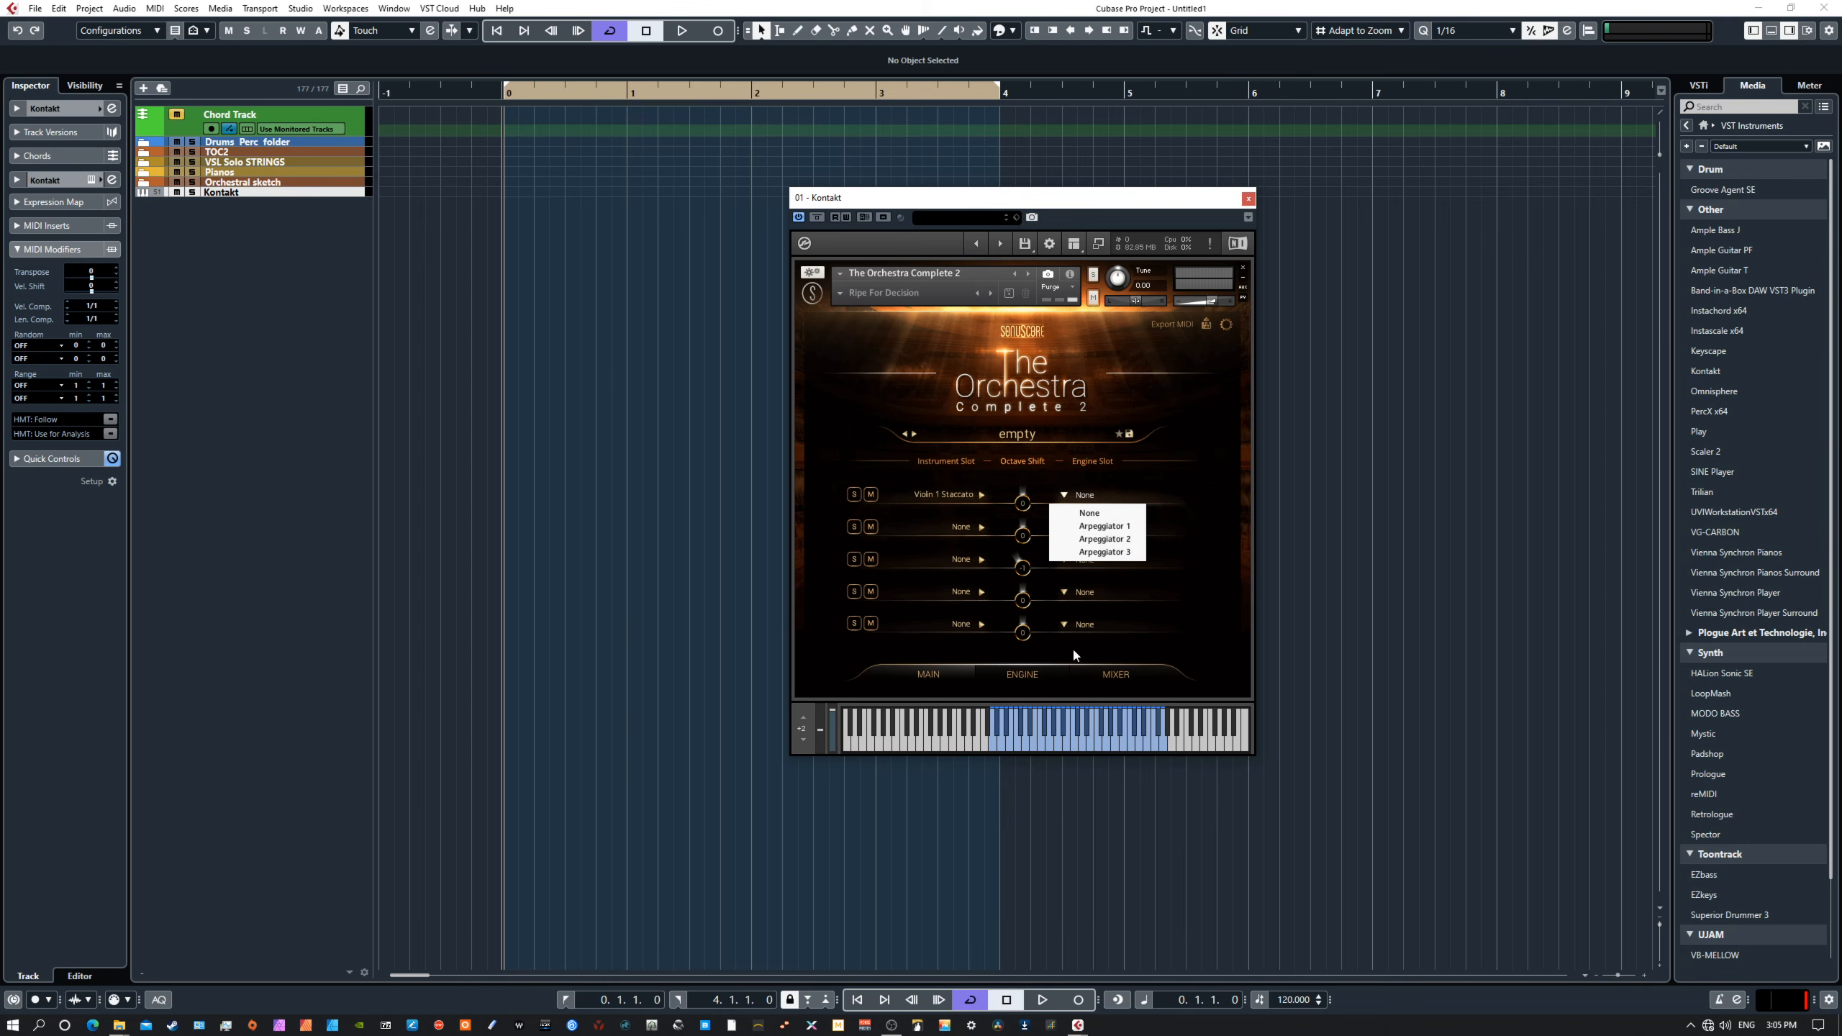
click(971, 496)
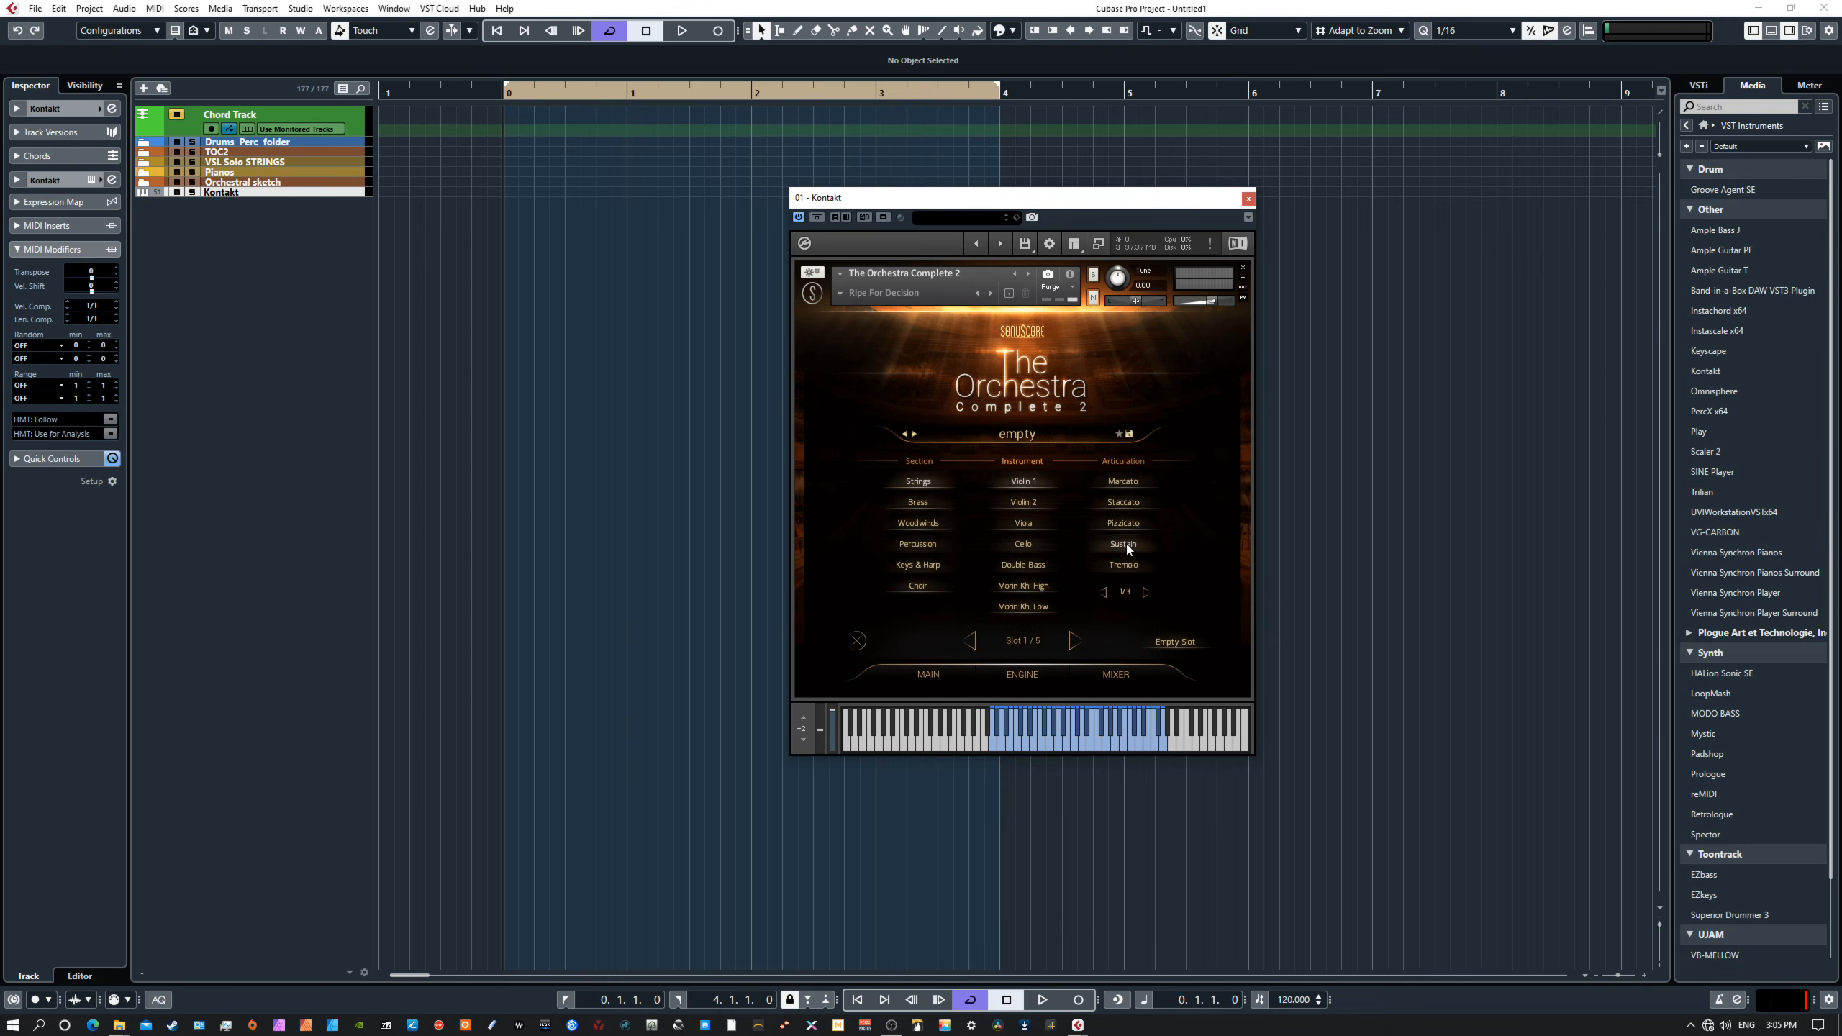
click(927, 673)
click(1088, 495)
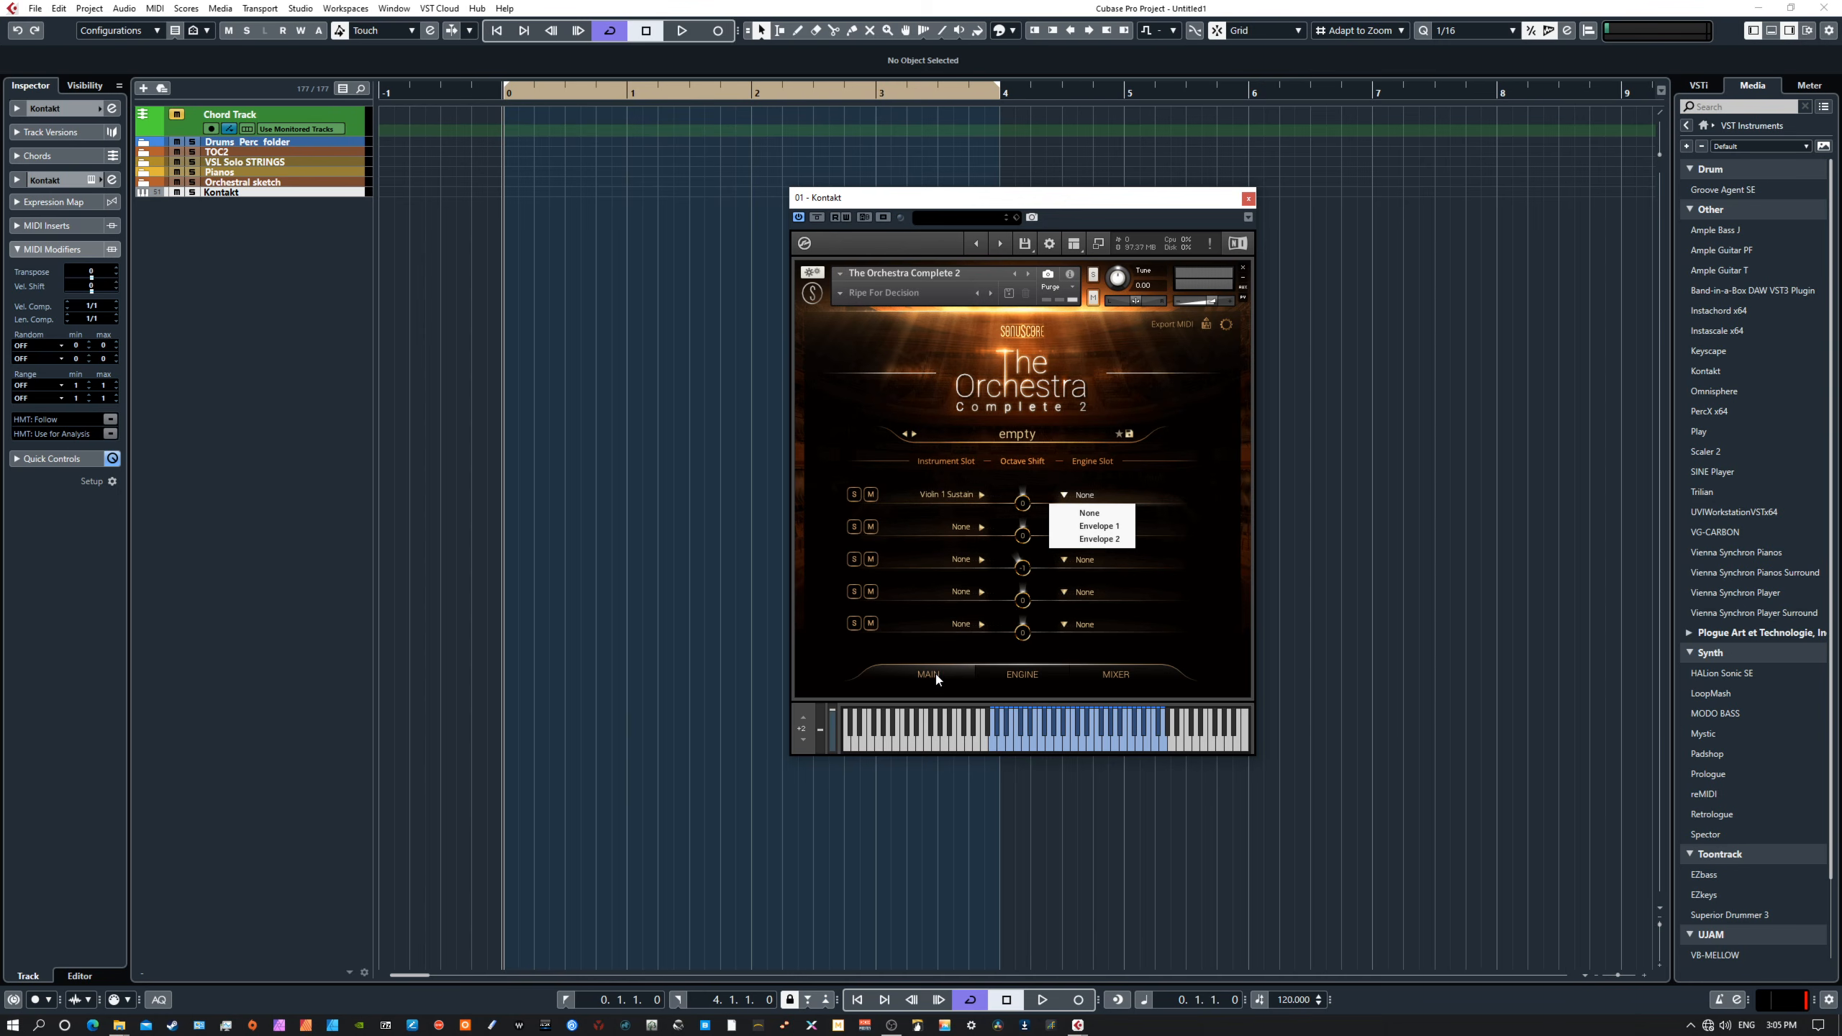
Step: Set slot 1's articulation back to Staccato and assign Arpeggiator 1 as its engine
click(956, 492)
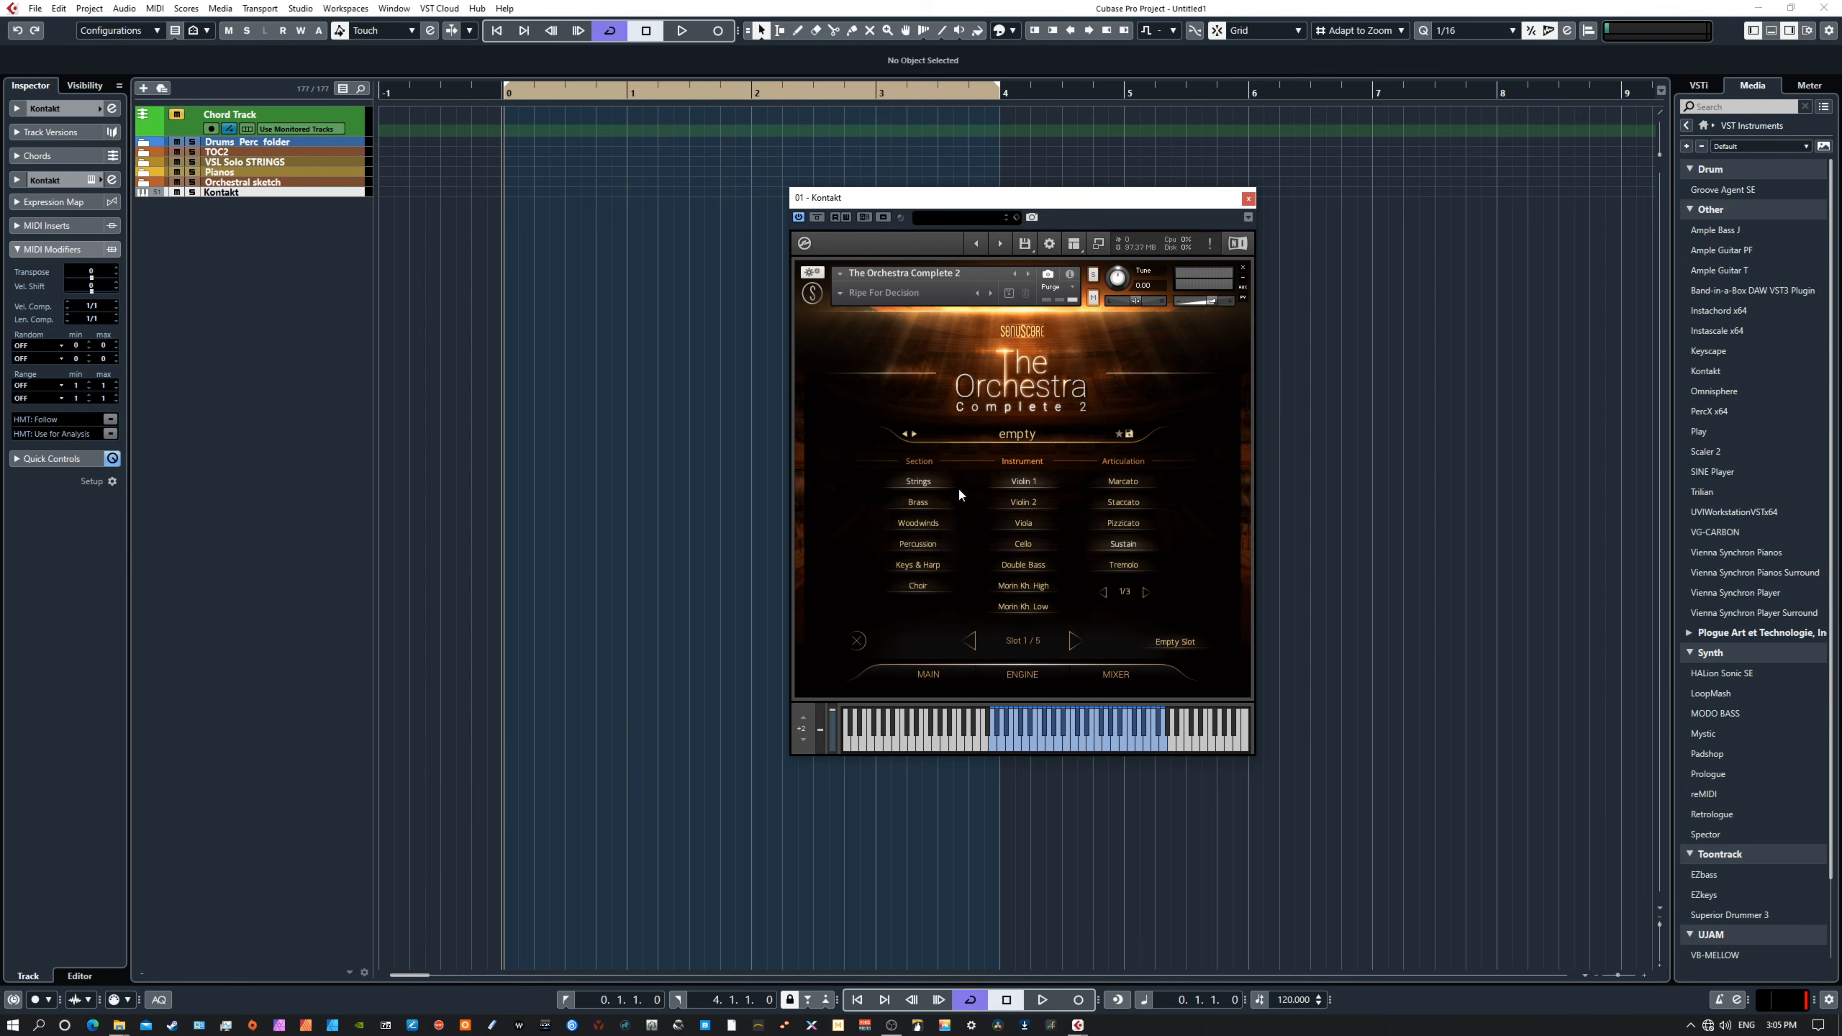
click(929, 674)
click(1087, 496)
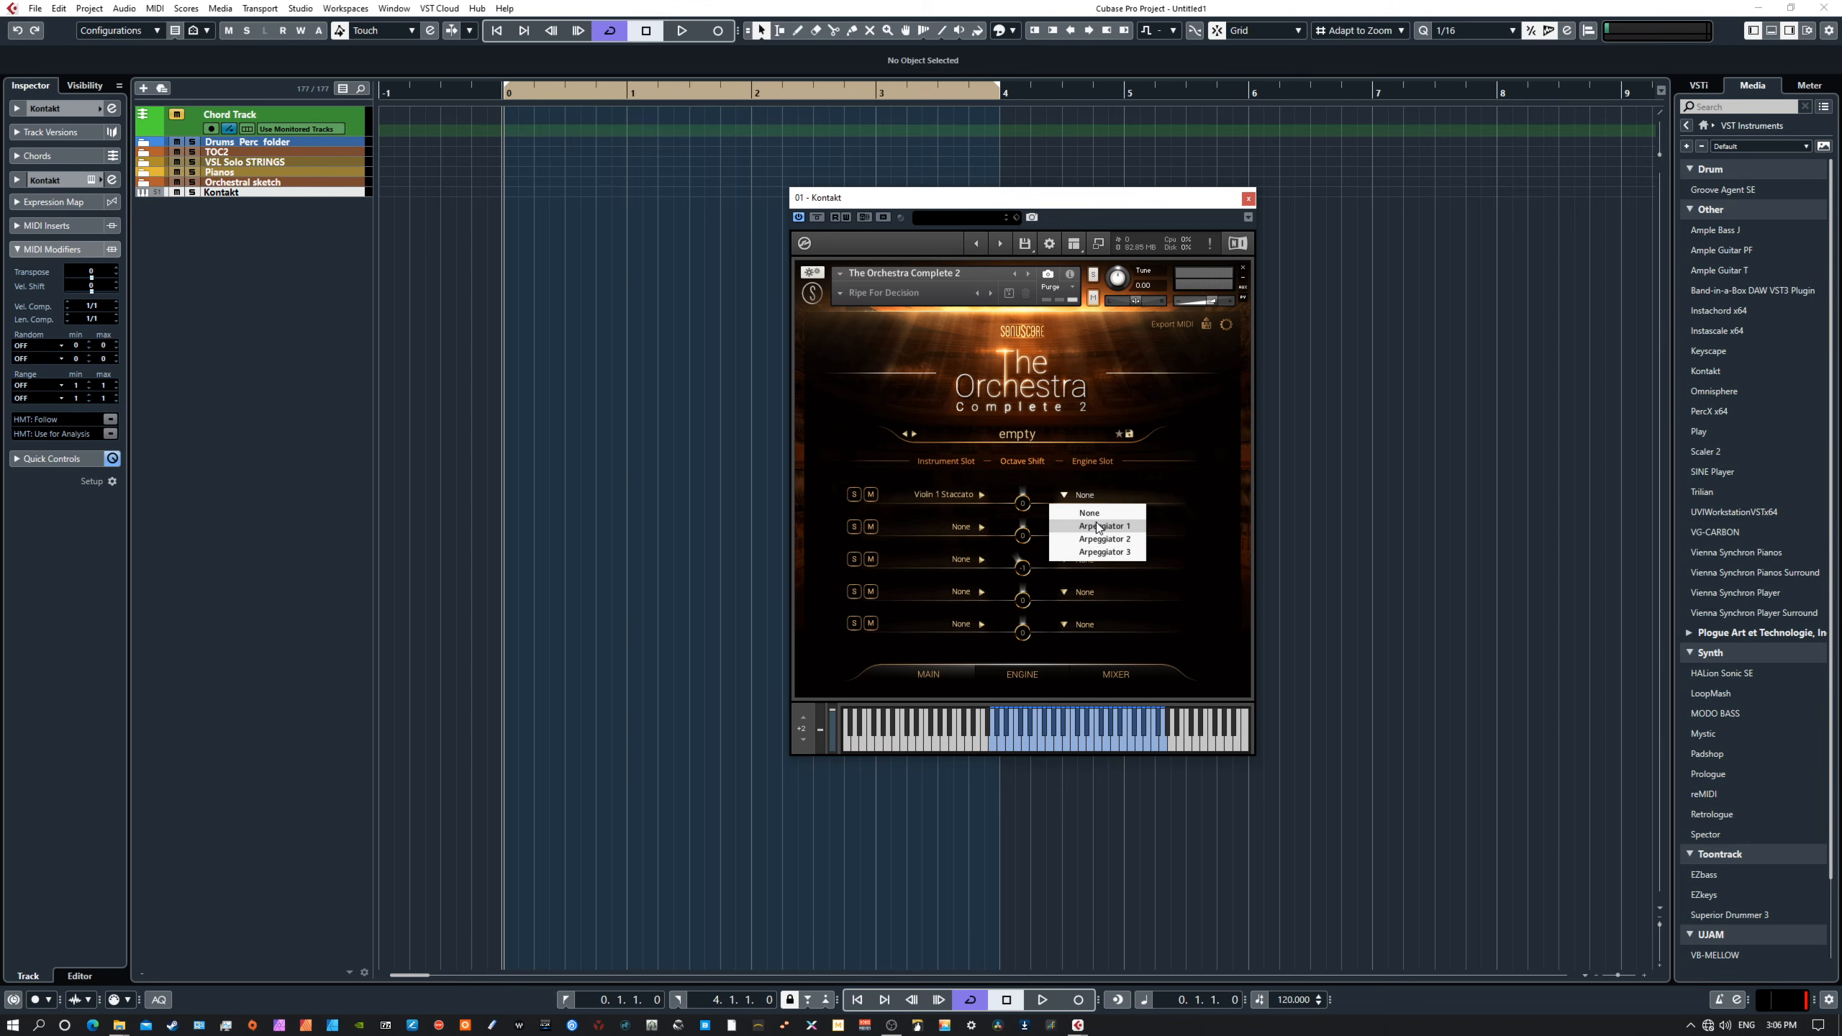
click(1102, 527)
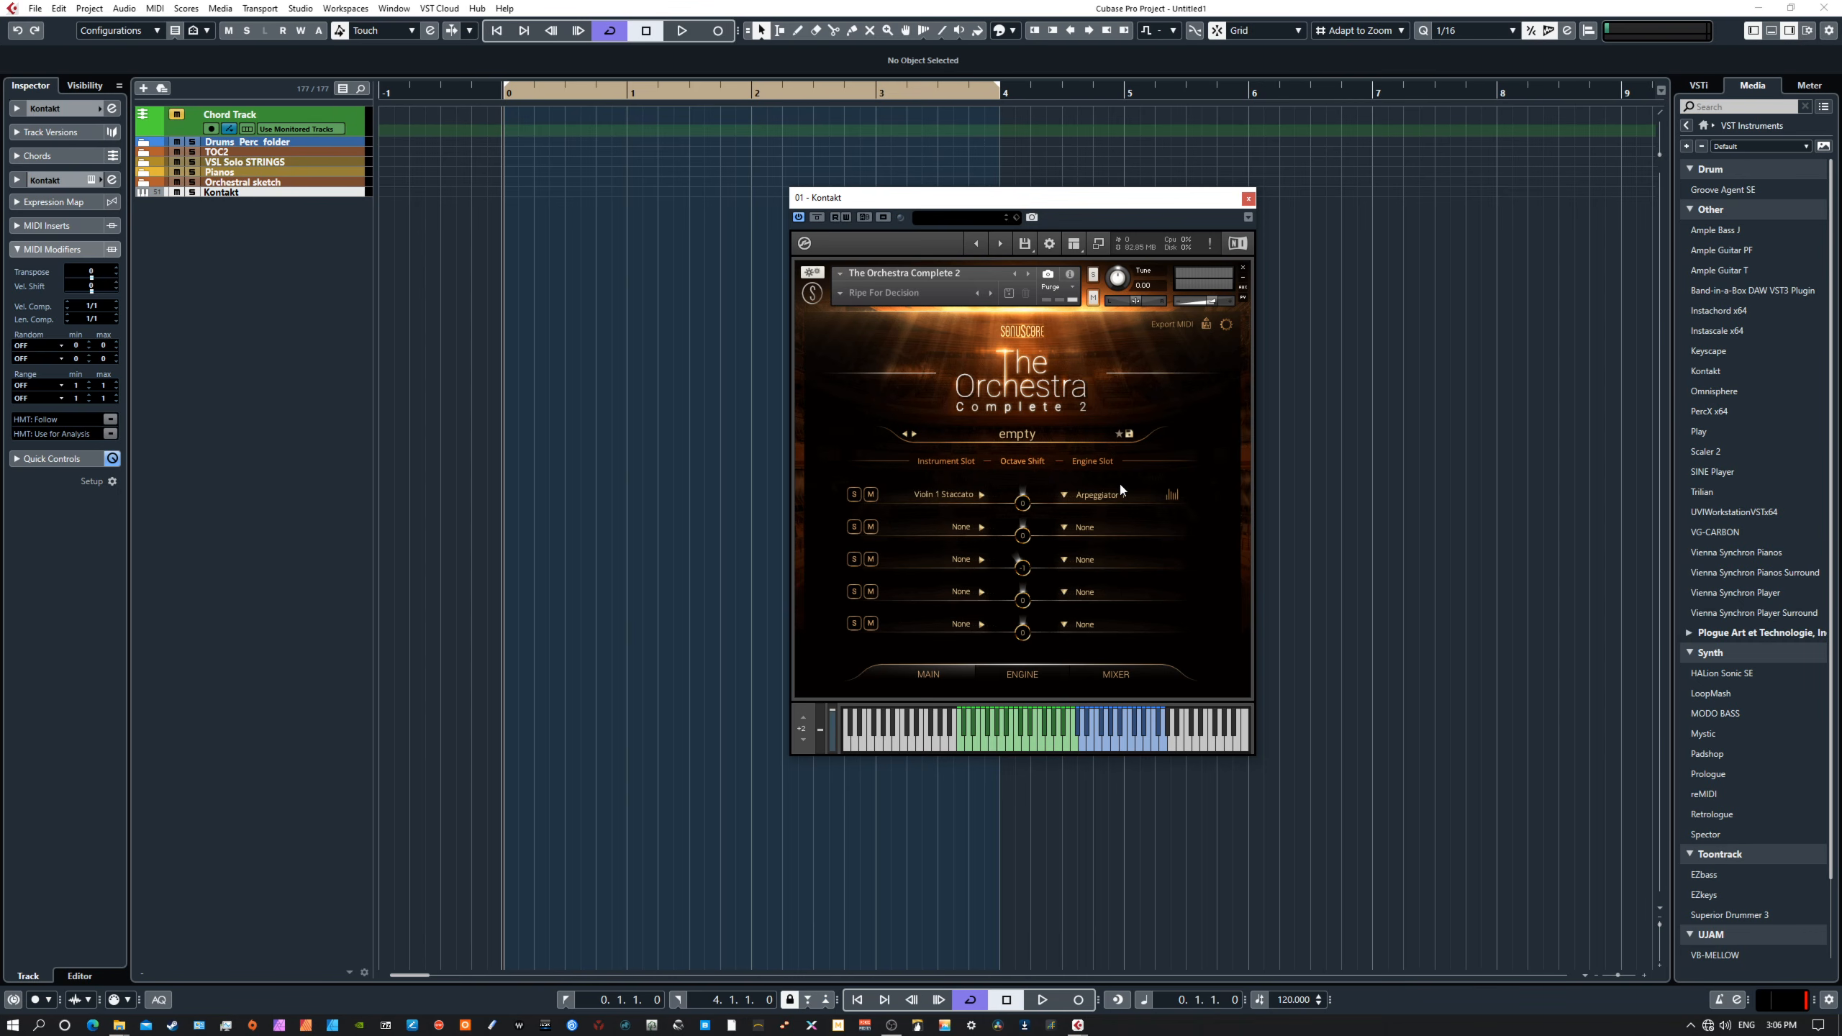
Step: Turn off the Rhythm section of Arpeggiator 1 and set the arpeggiator rate to 1/8
click(1036, 679)
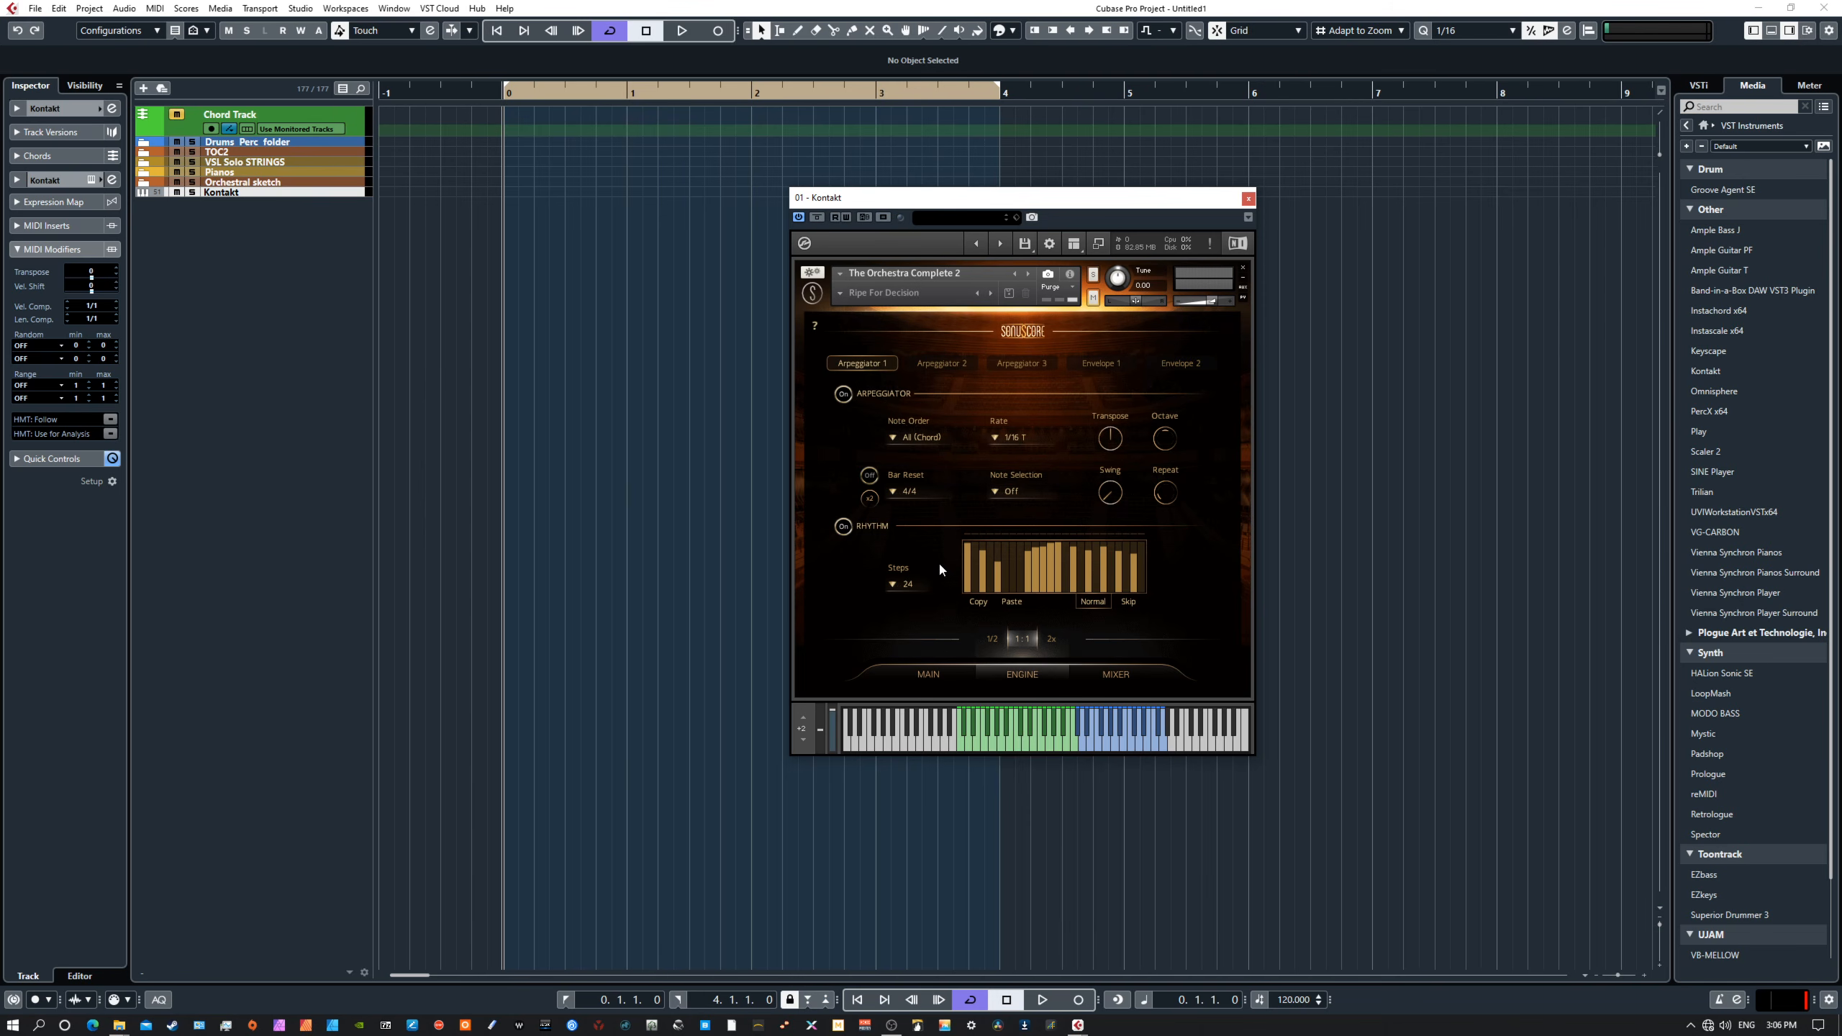
click(844, 527)
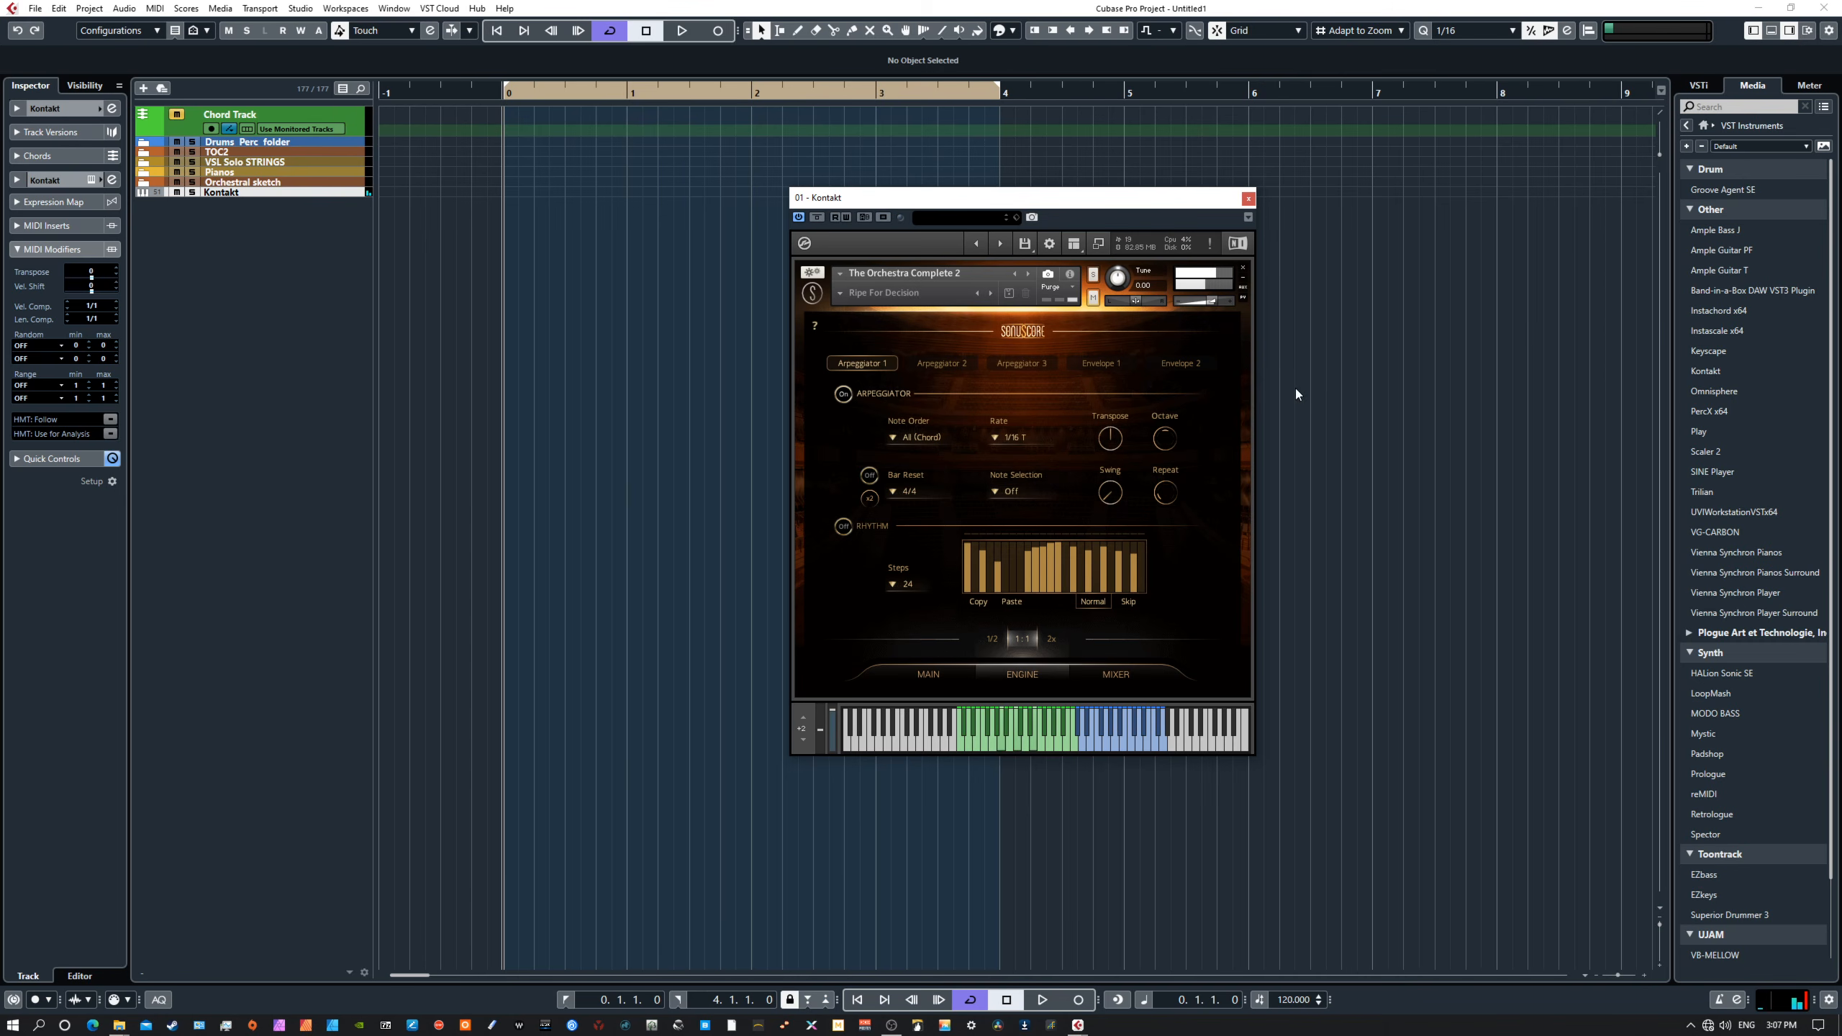
click(1012, 440)
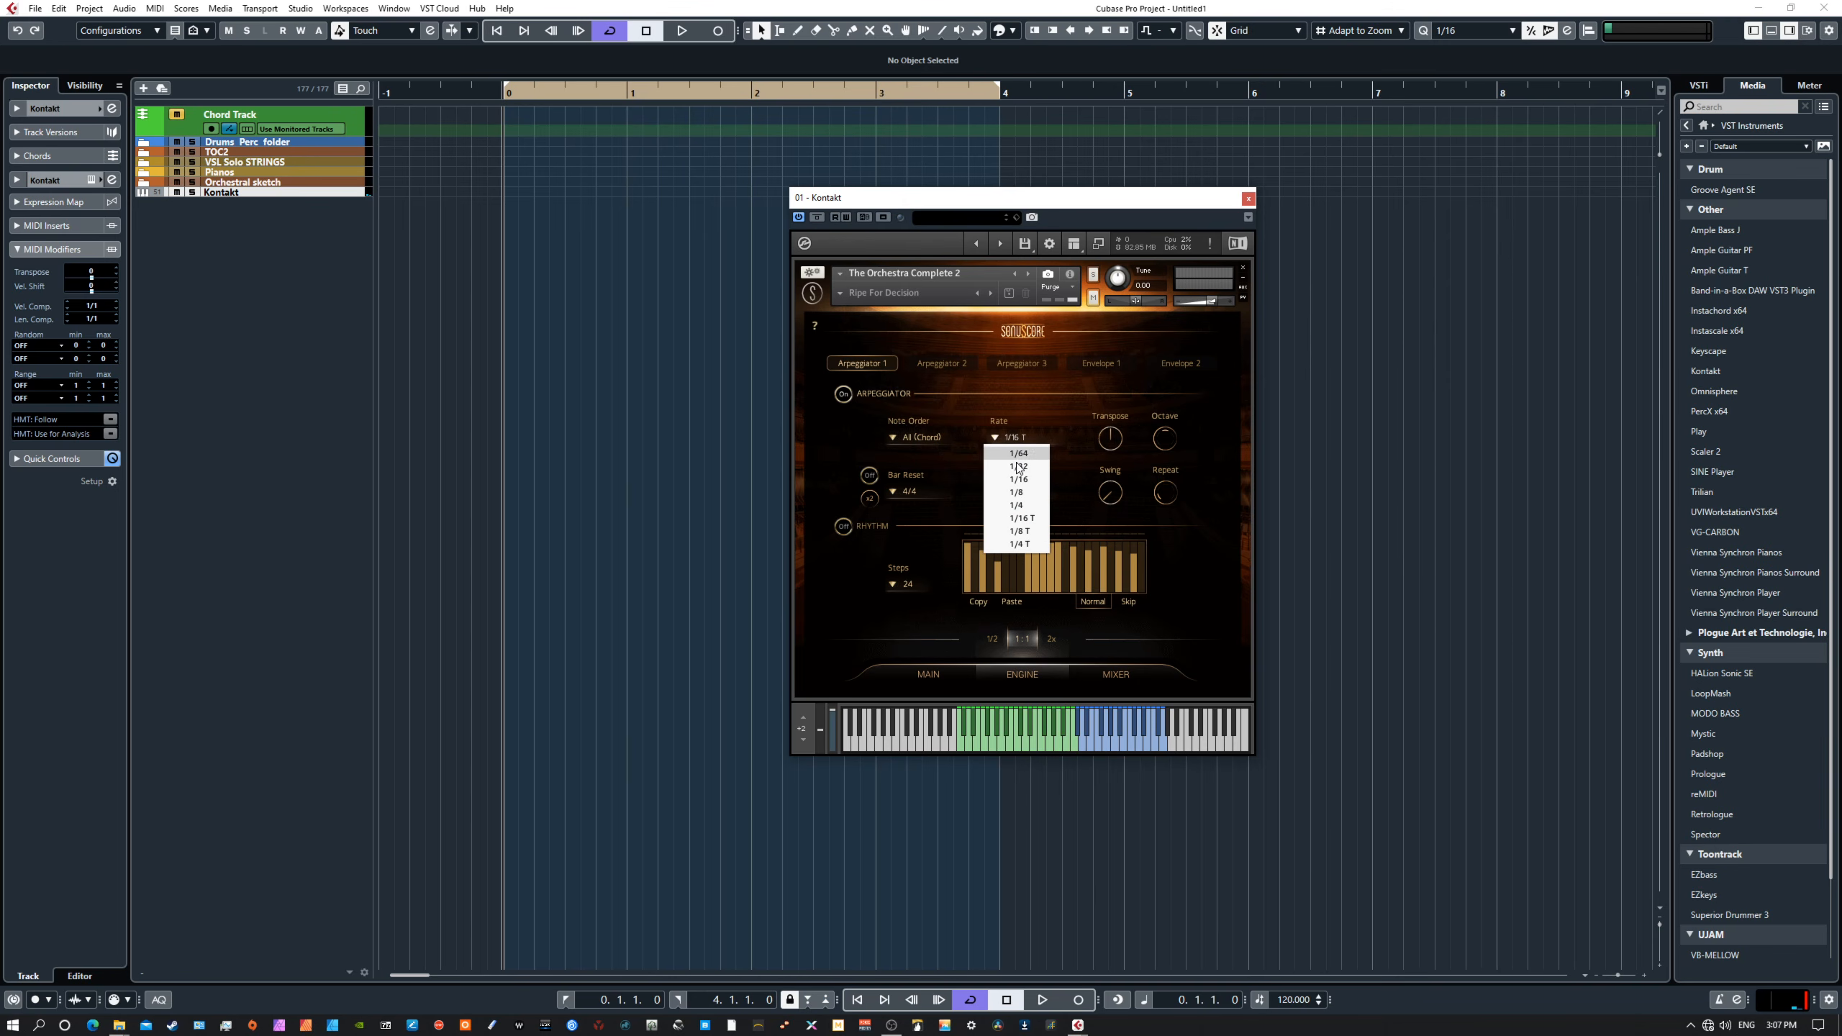
click(1020, 493)
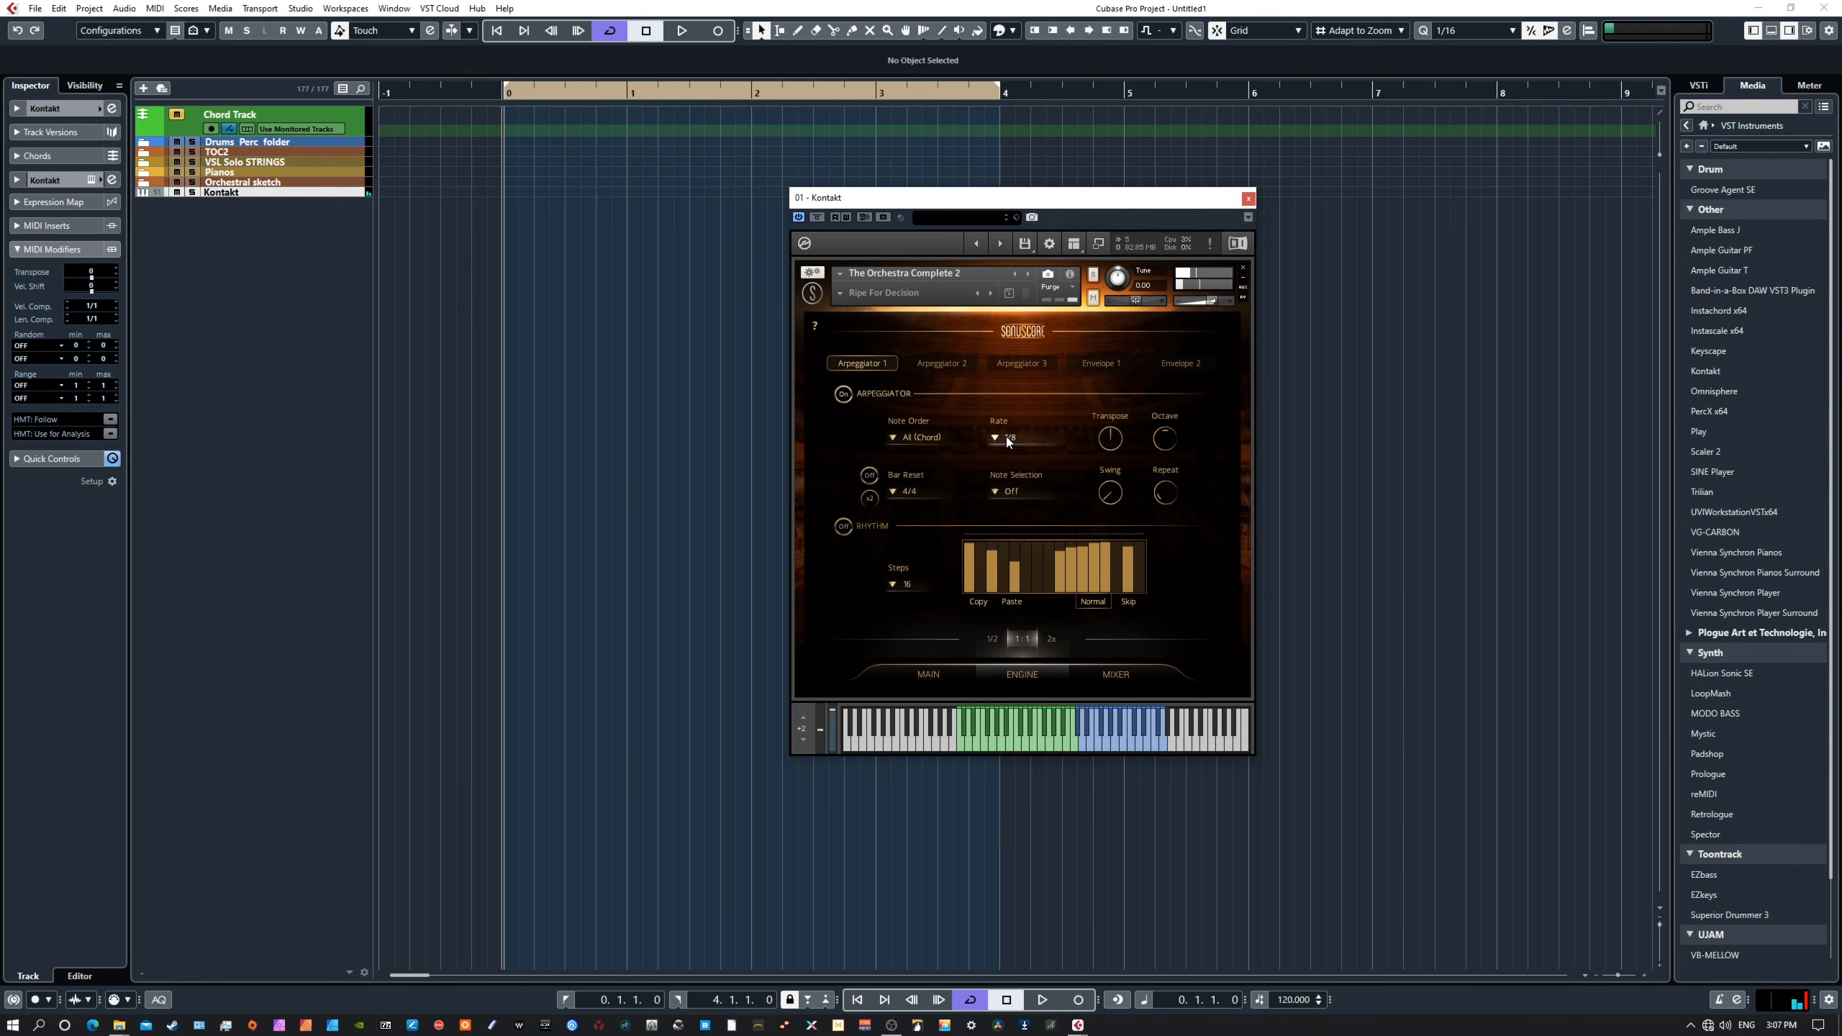
Step: Try the note orders Up, Down, Move In and All (Chord) on Arpeggiator 1
click(915, 437)
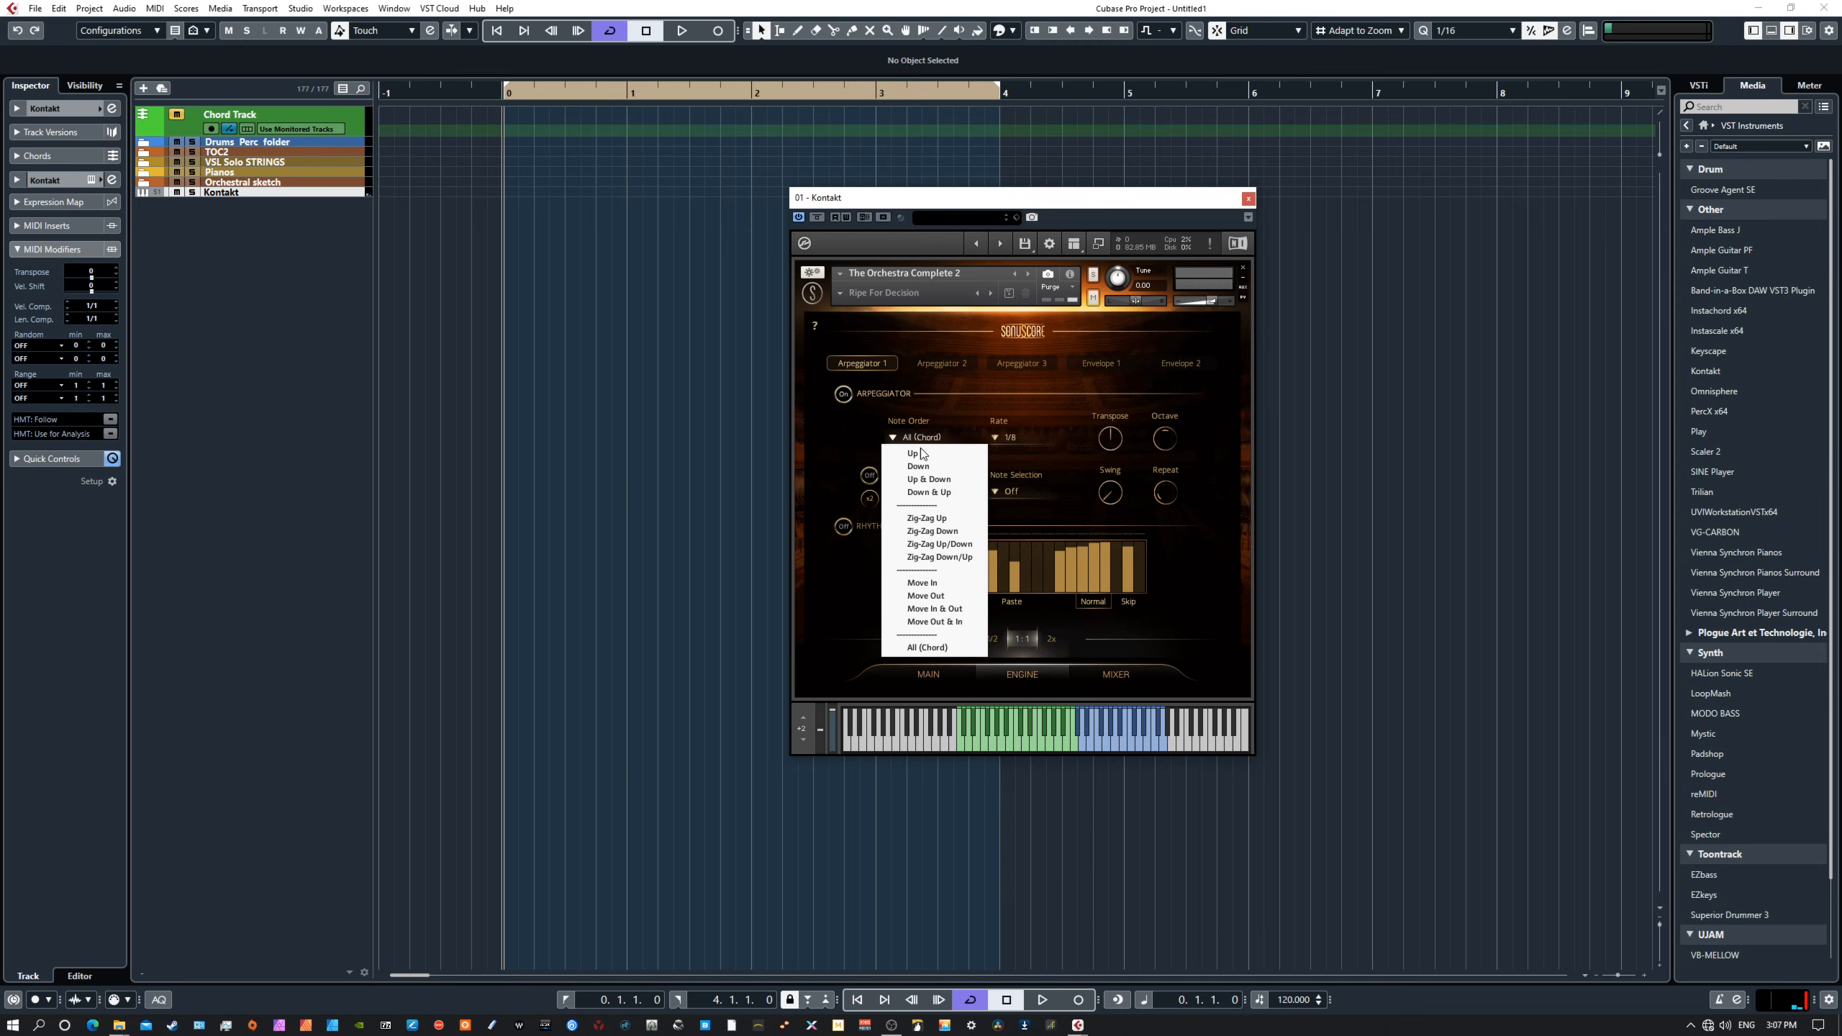
click(929, 455)
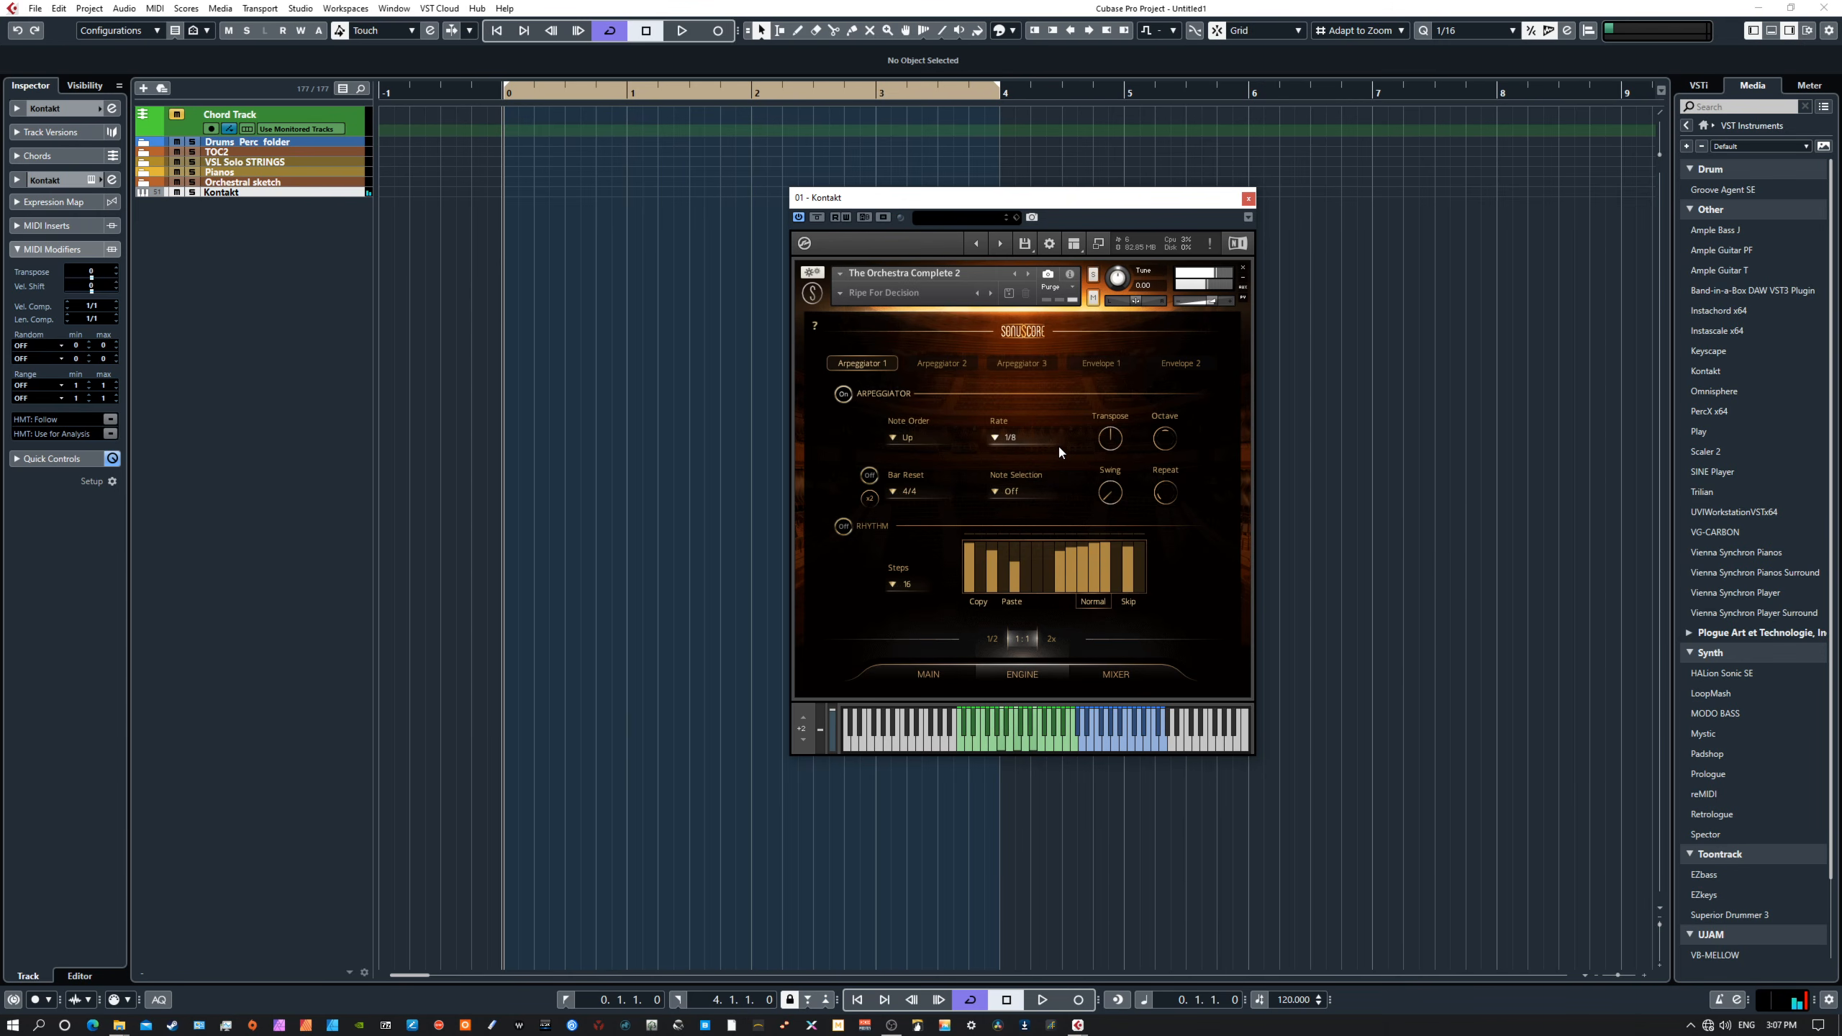
click(910, 437)
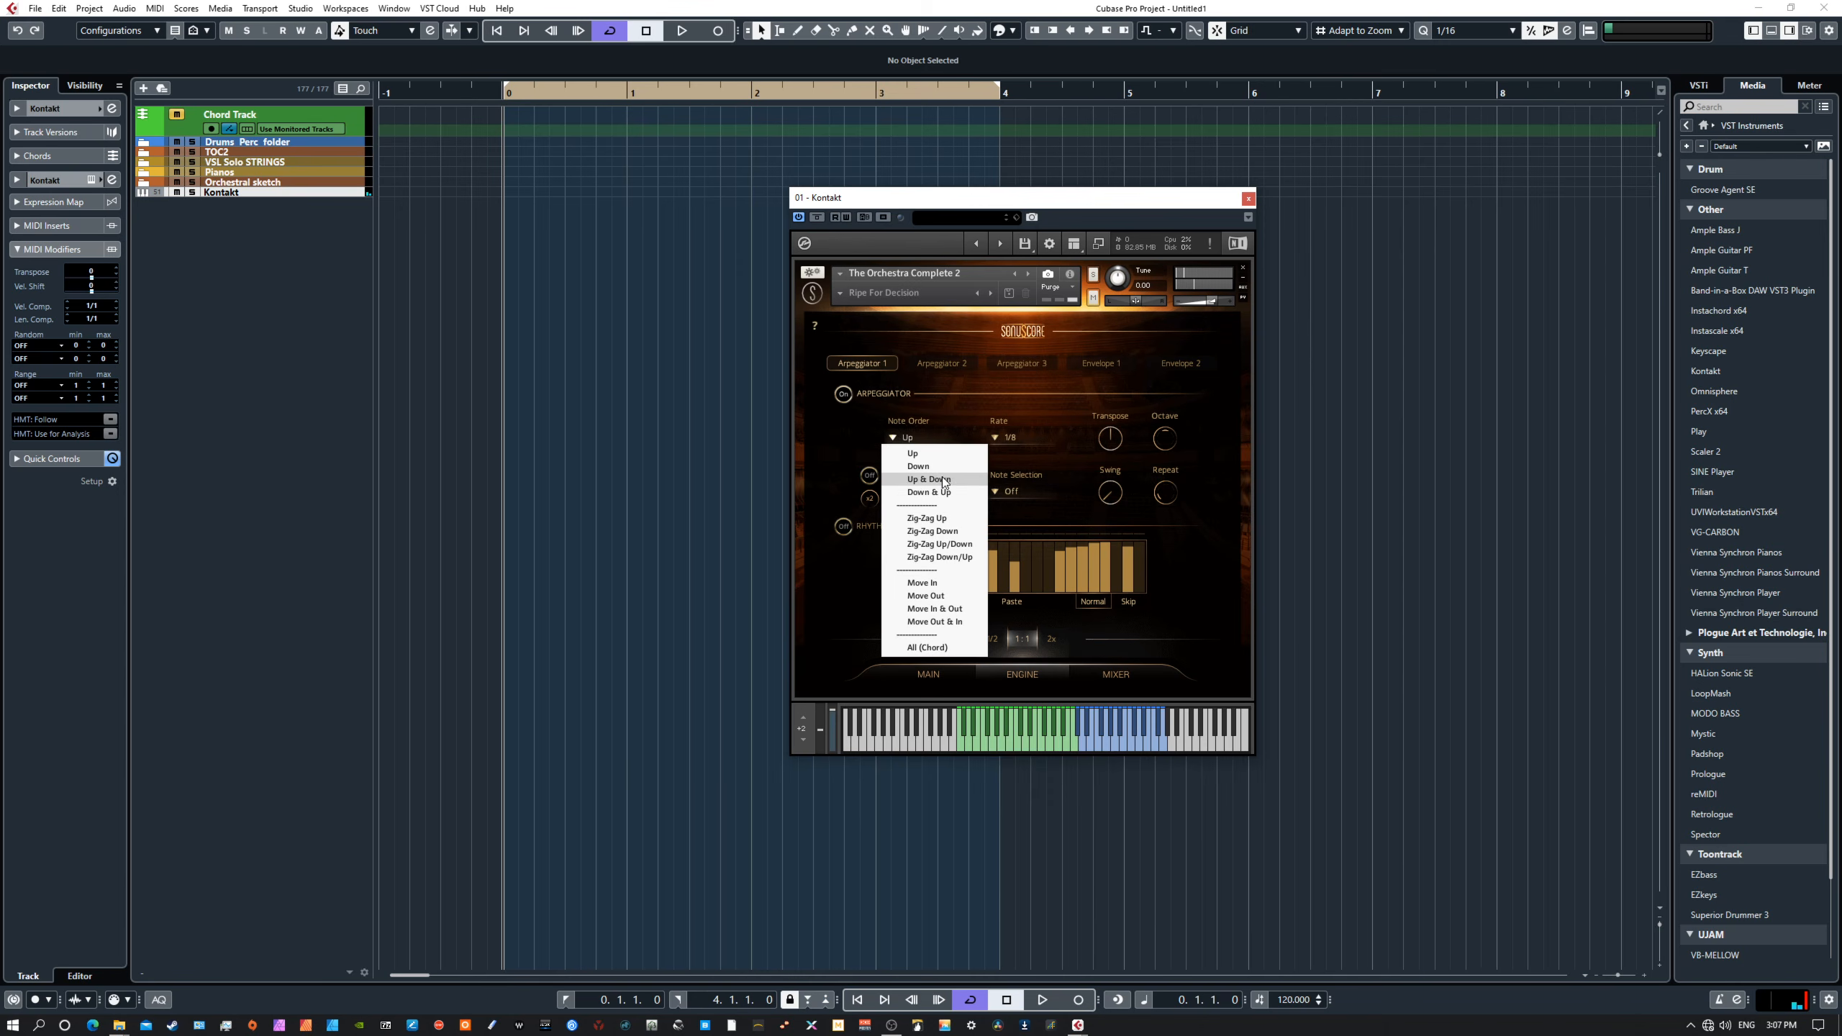
click(936, 467)
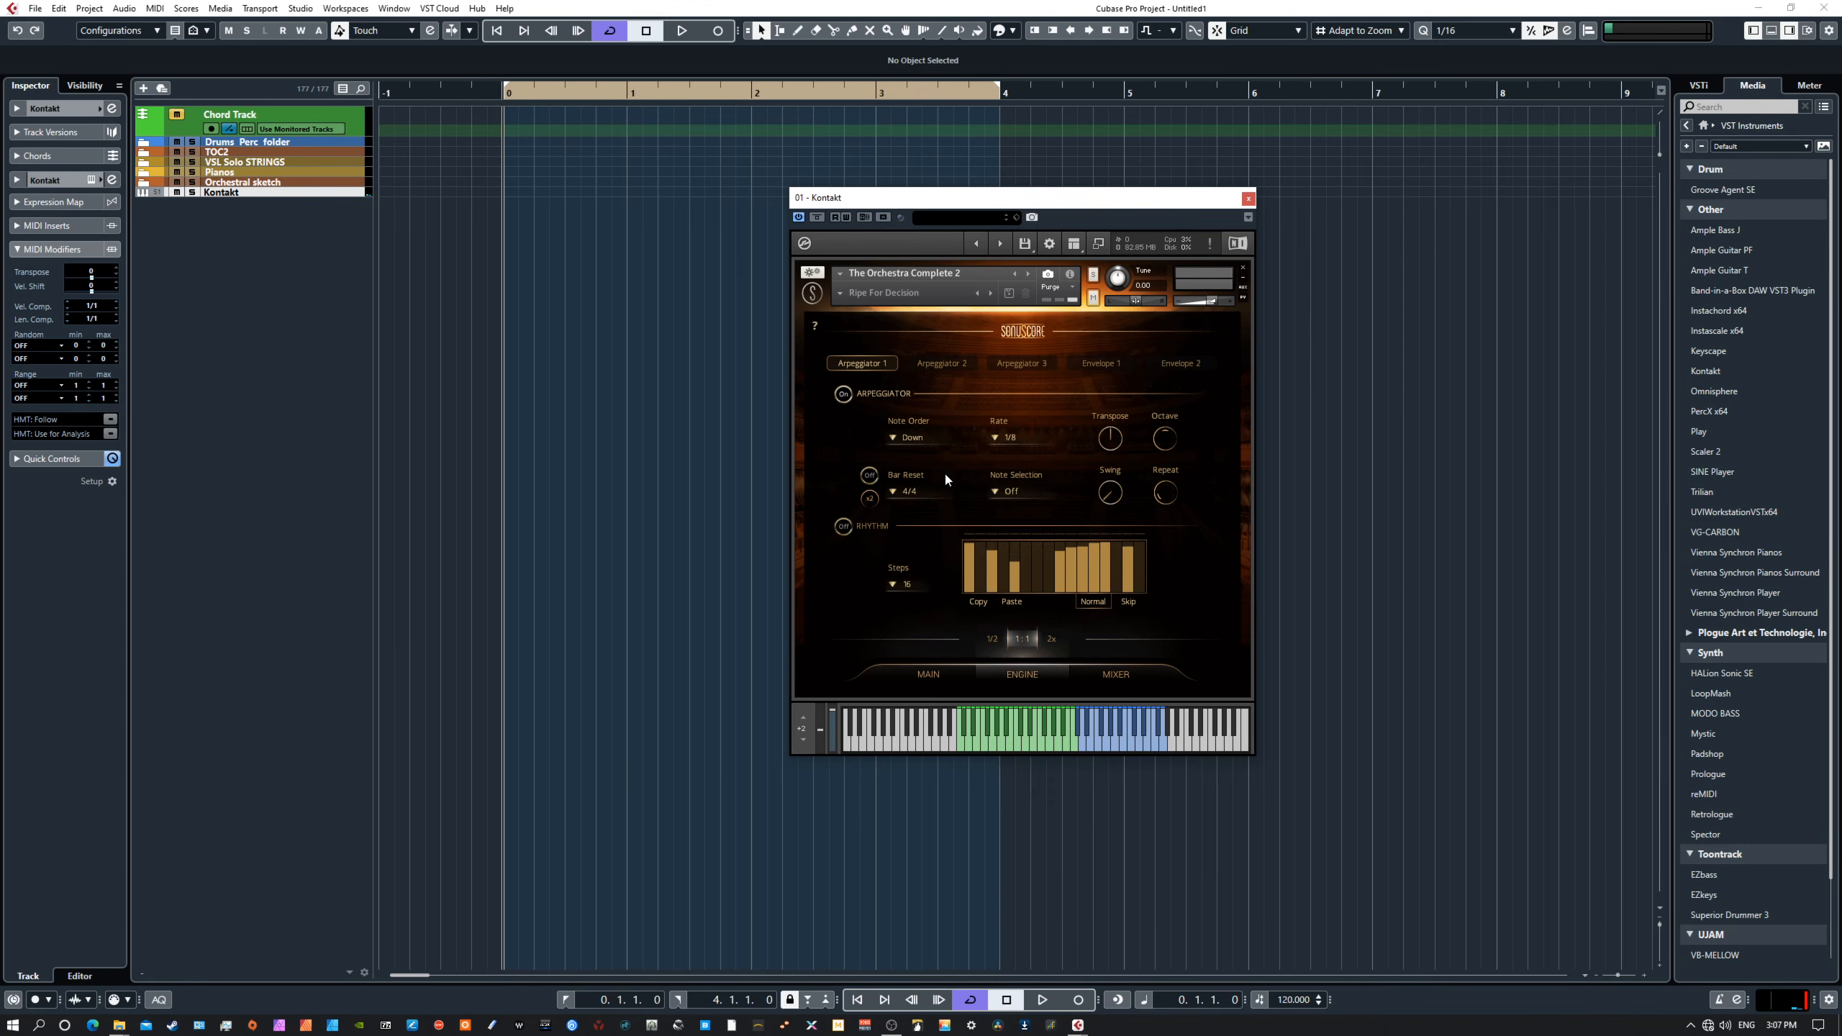
click(914, 441)
click(946, 584)
click(929, 437)
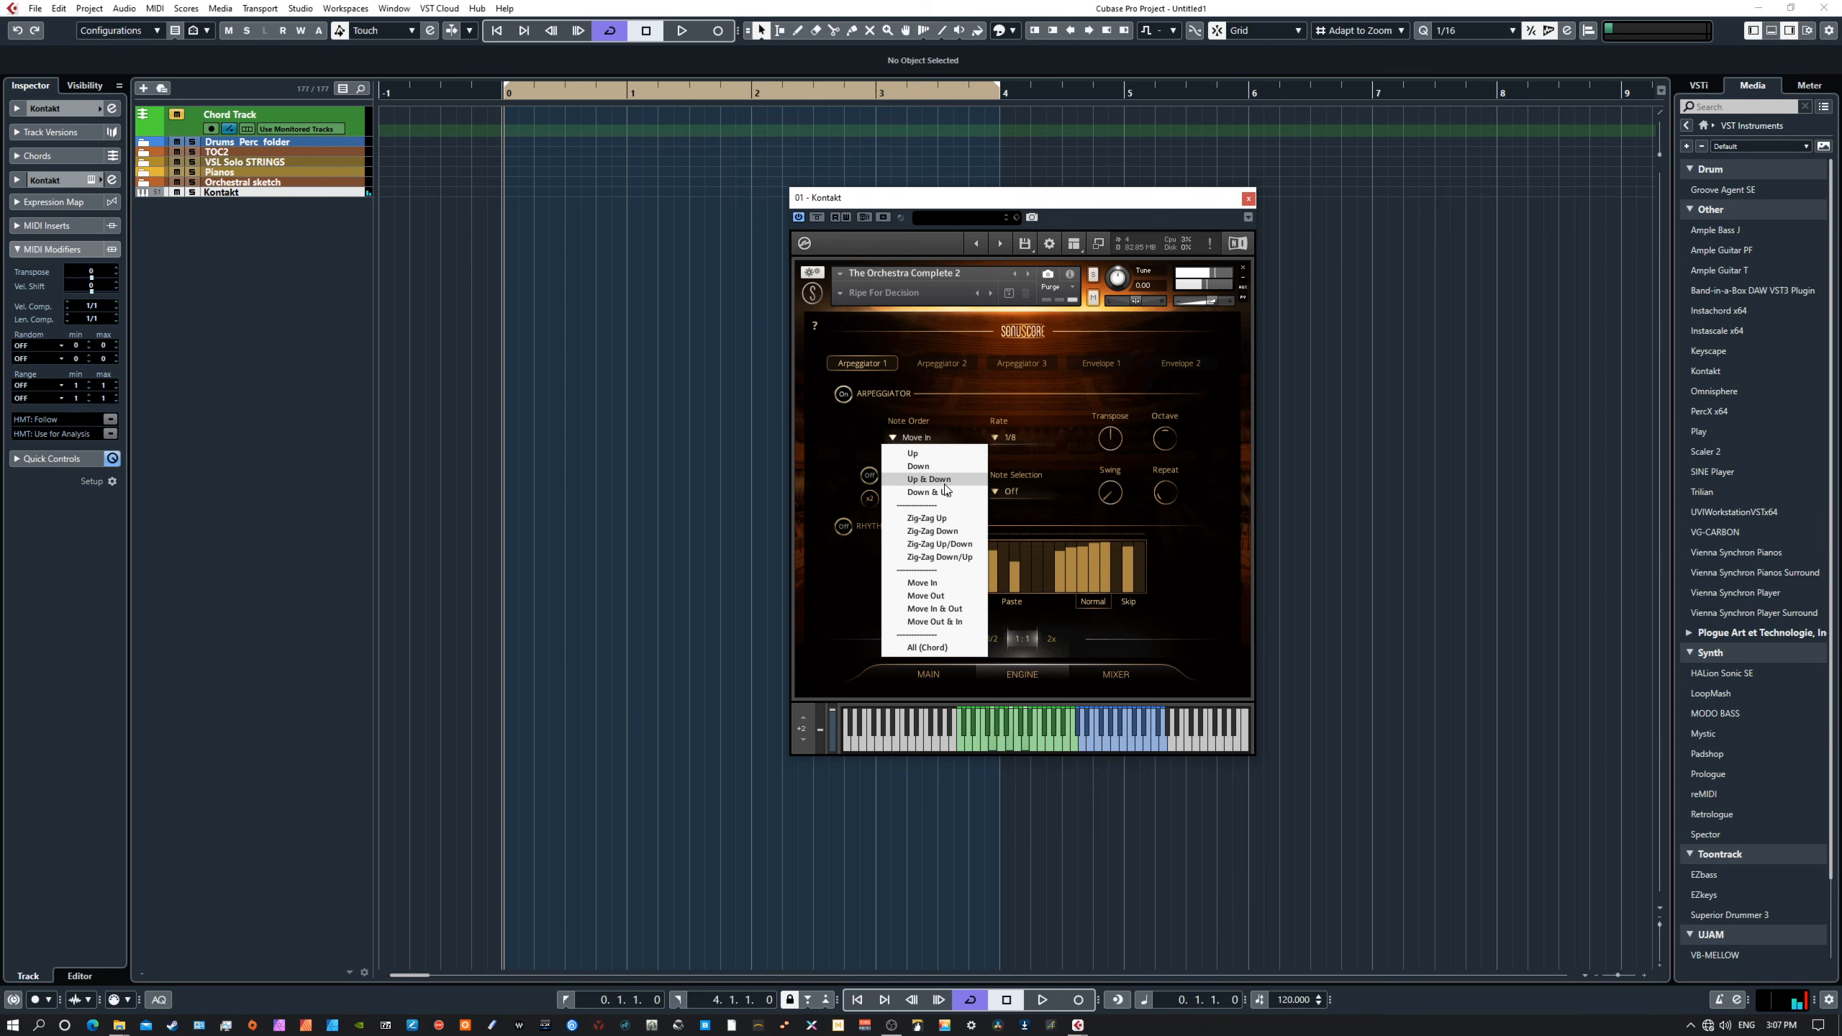
click(947, 649)
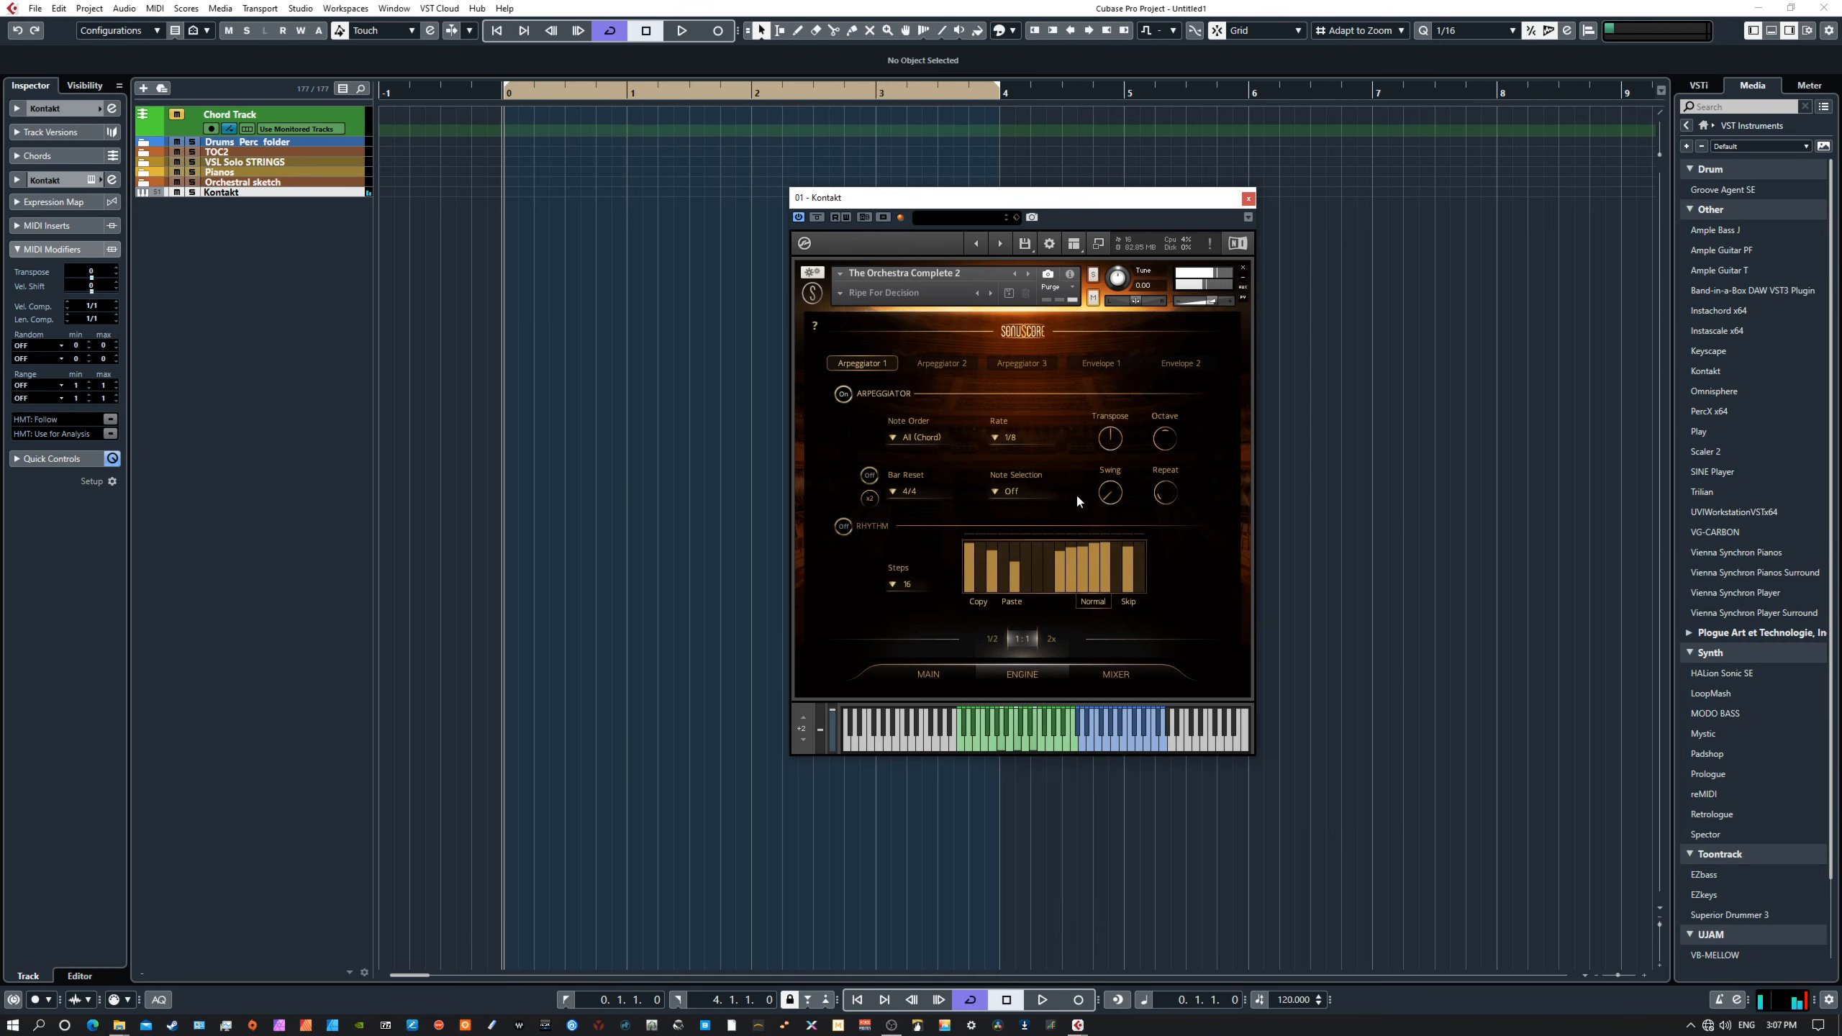
Step: Set Arpeggiator 1's note order to Up and try its Transpose control
click(919, 438)
click(929, 455)
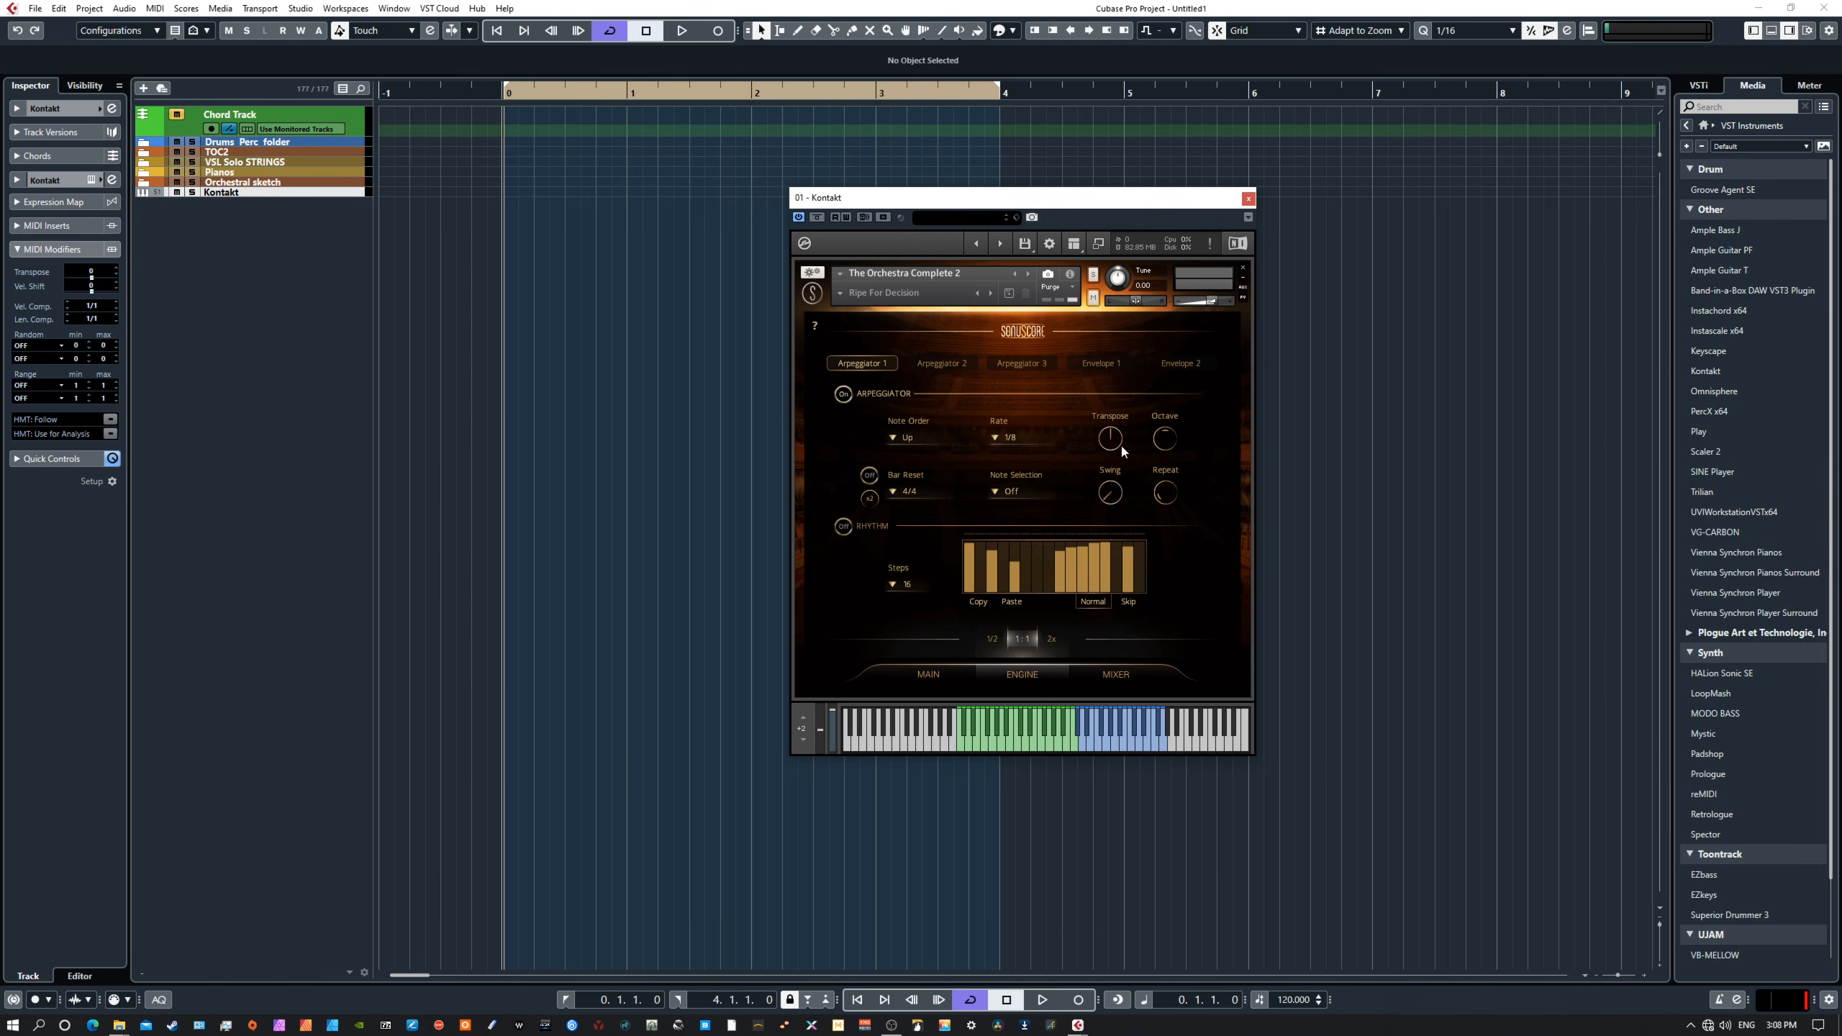
mouse_move(1115, 440)
mouse_down()
mouse_move(1124, 395)
mouse_move(1109, 499)
mouse_move(1115, 450)
mouse_up()
Step: Try slot 1's octave shift one octave up and one octave down, and return it to 0
click(929, 674)
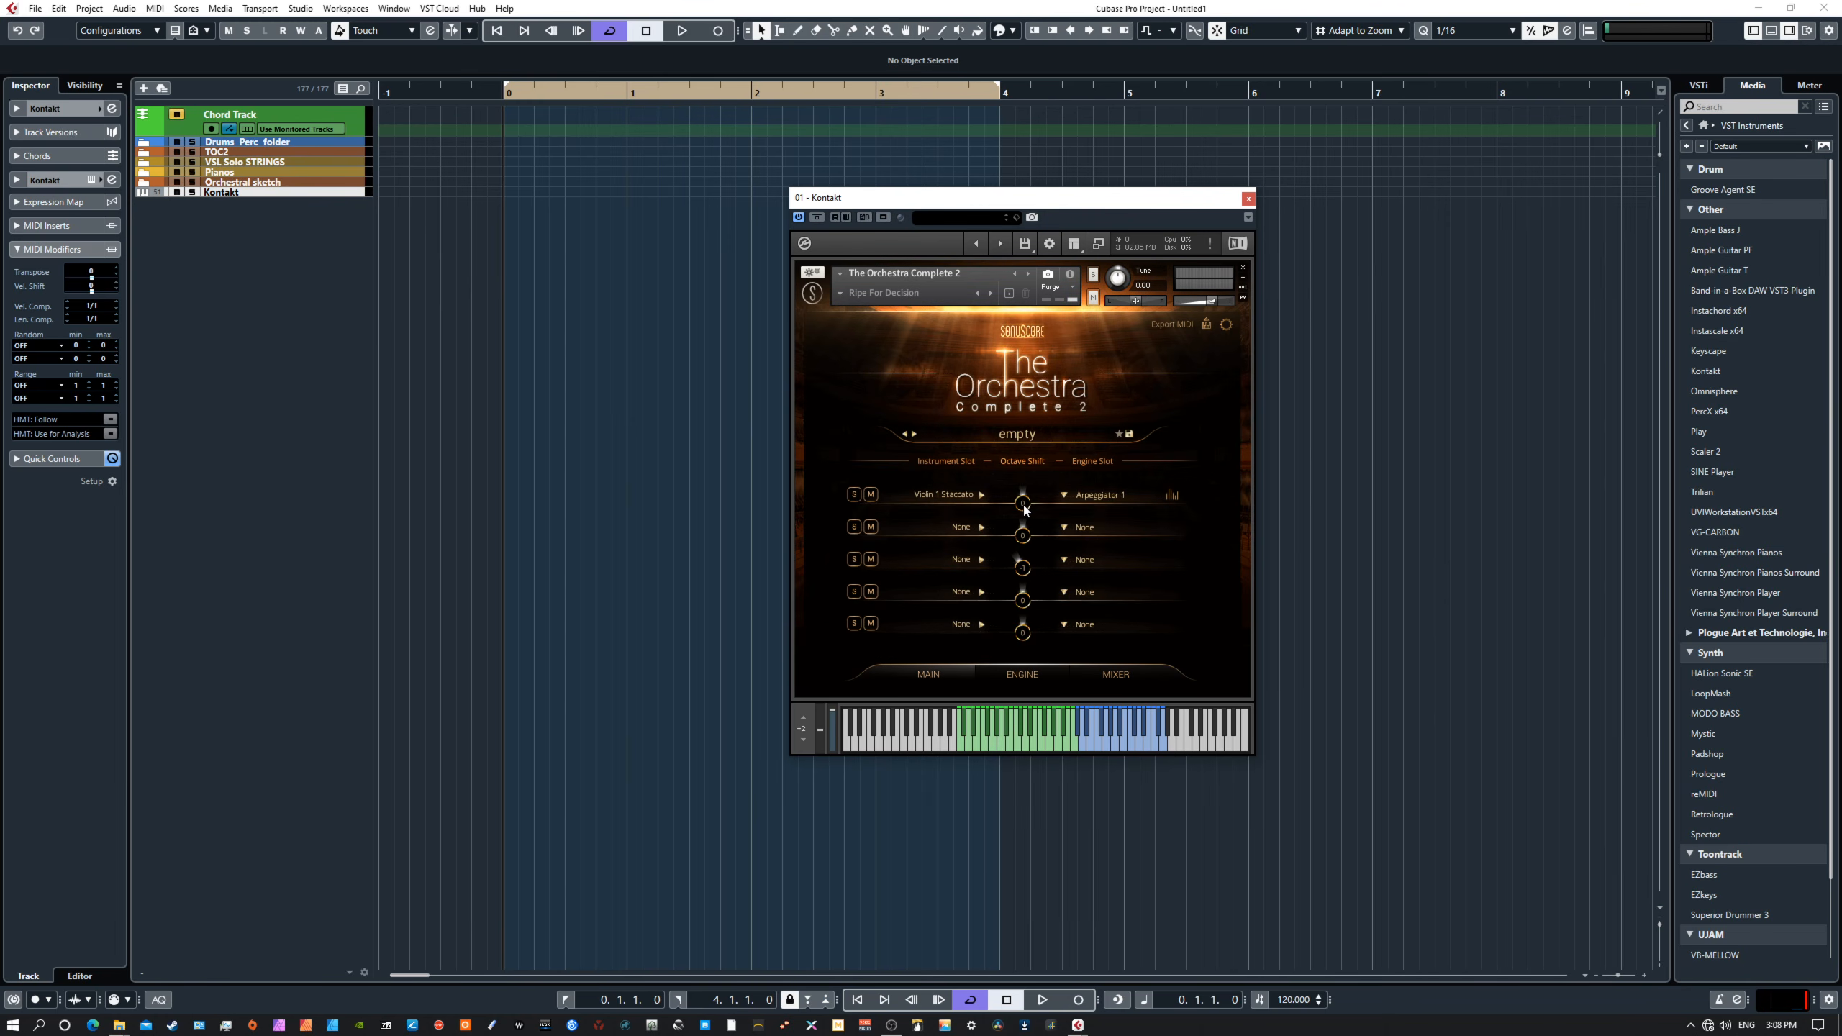
drag(1026, 506, 1028, 495)
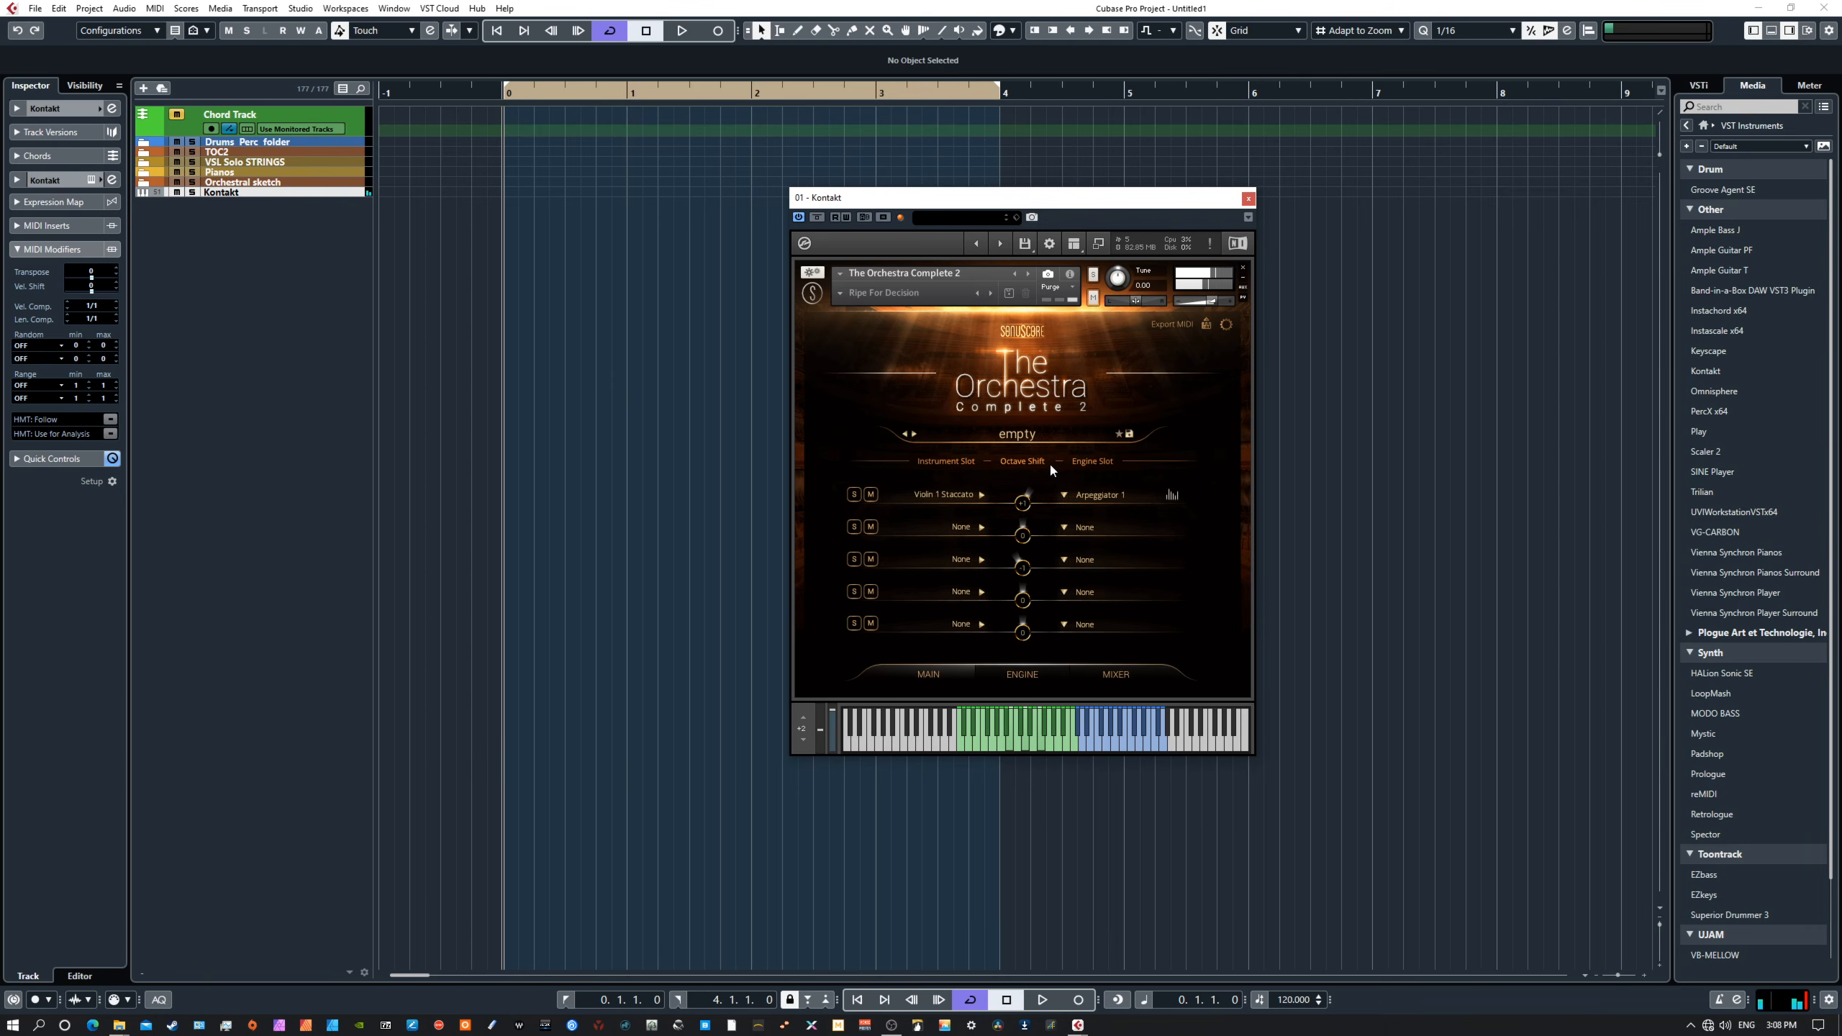
drag(1024, 503, 1020, 570)
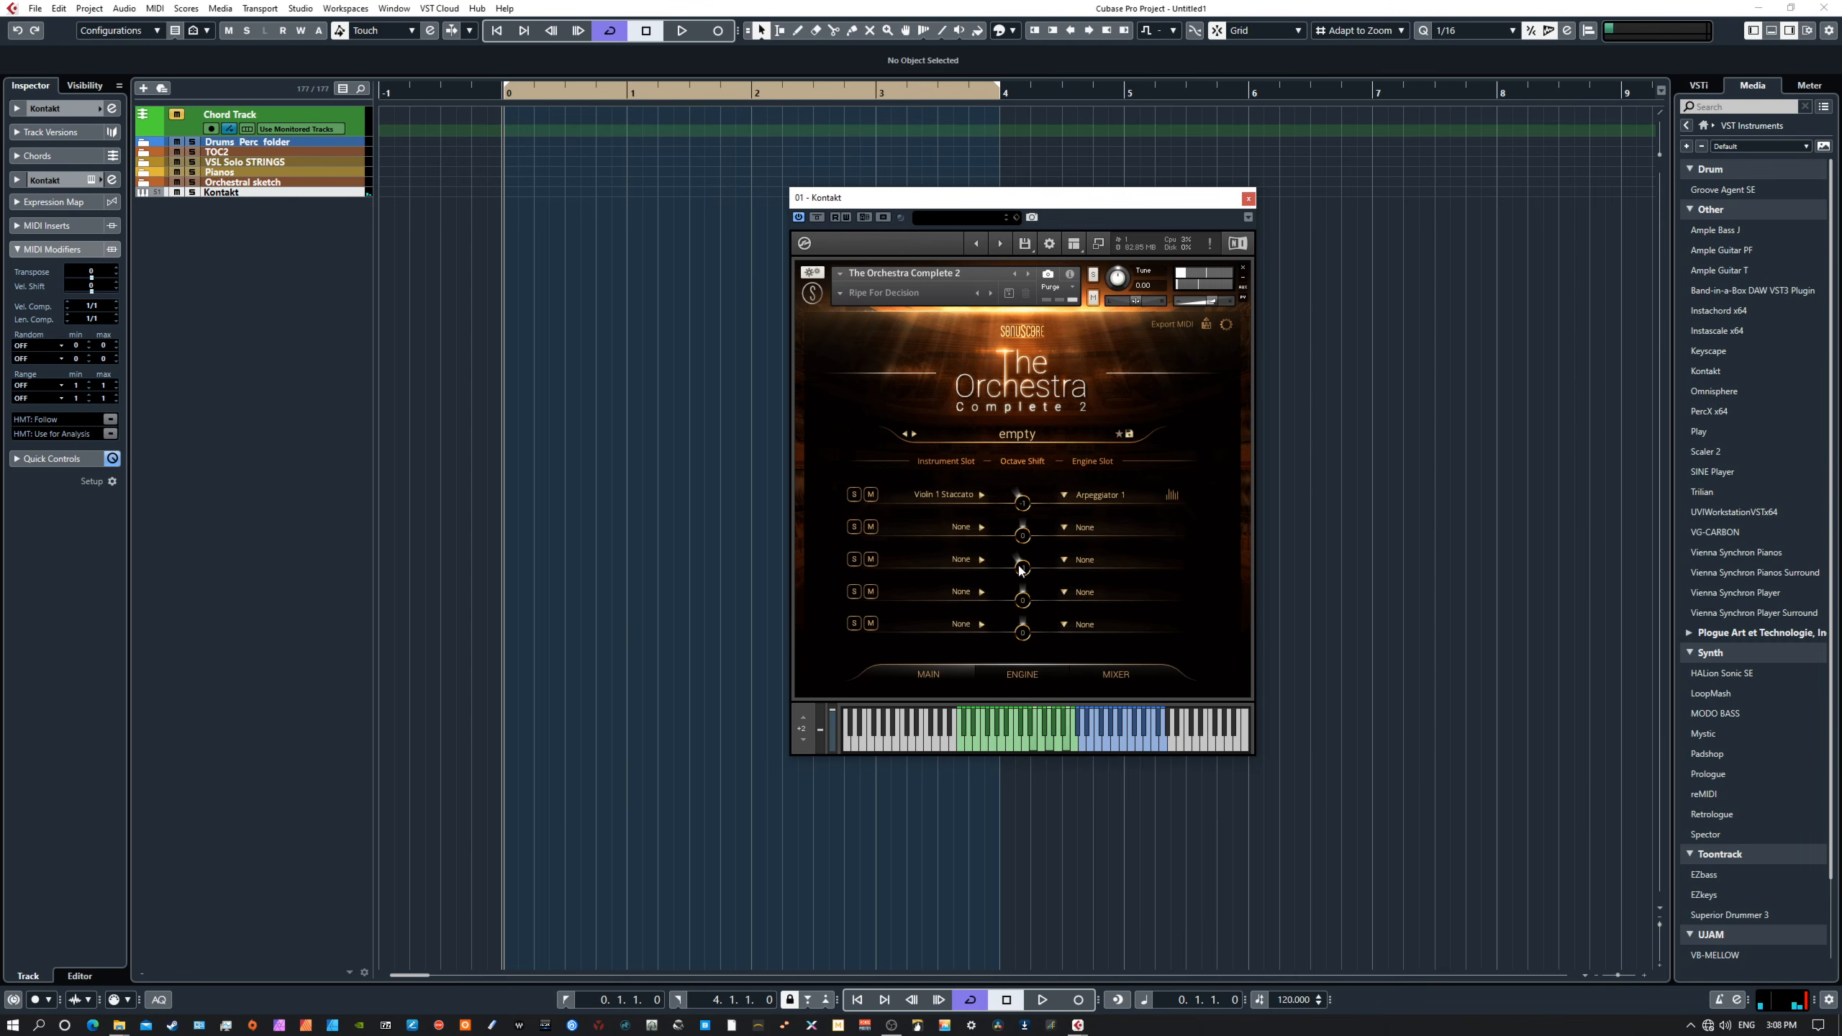
drag(1018, 513, 1033, 488)
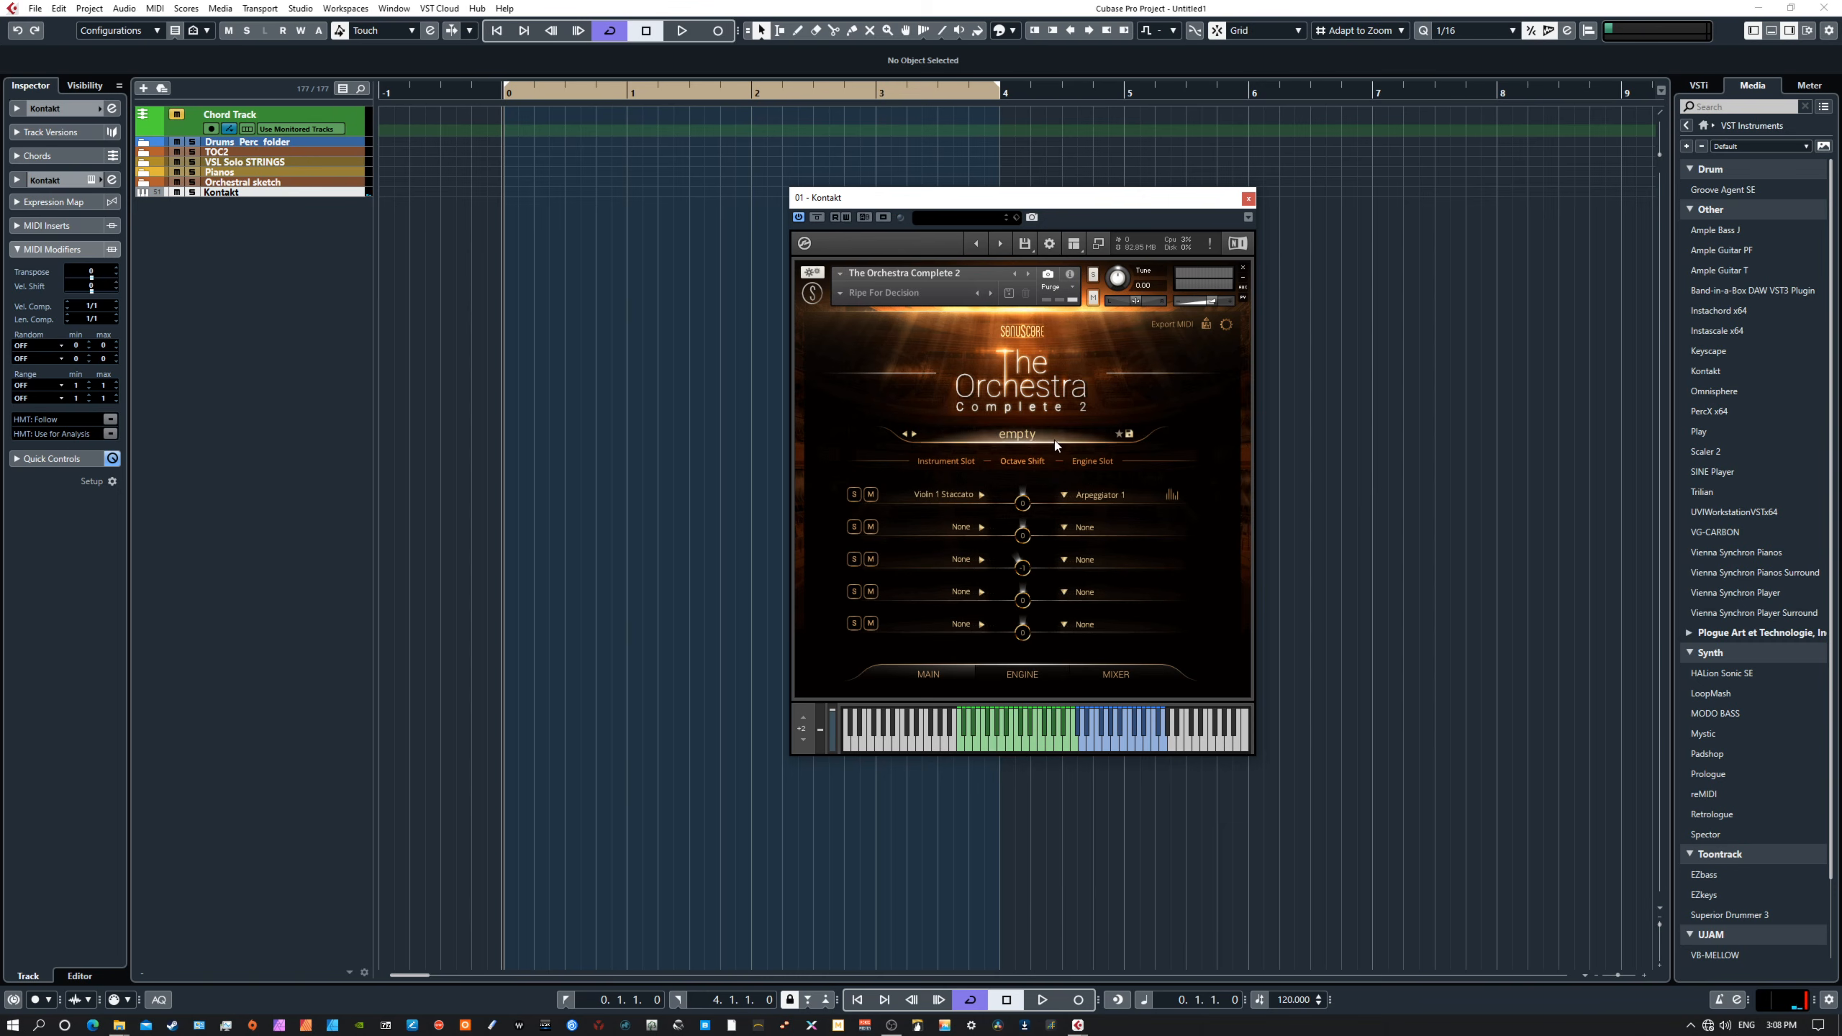
Step: Try different Octave amounts on Arpeggiator 1 and leave the range raised above its initial setting
click(1023, 675)
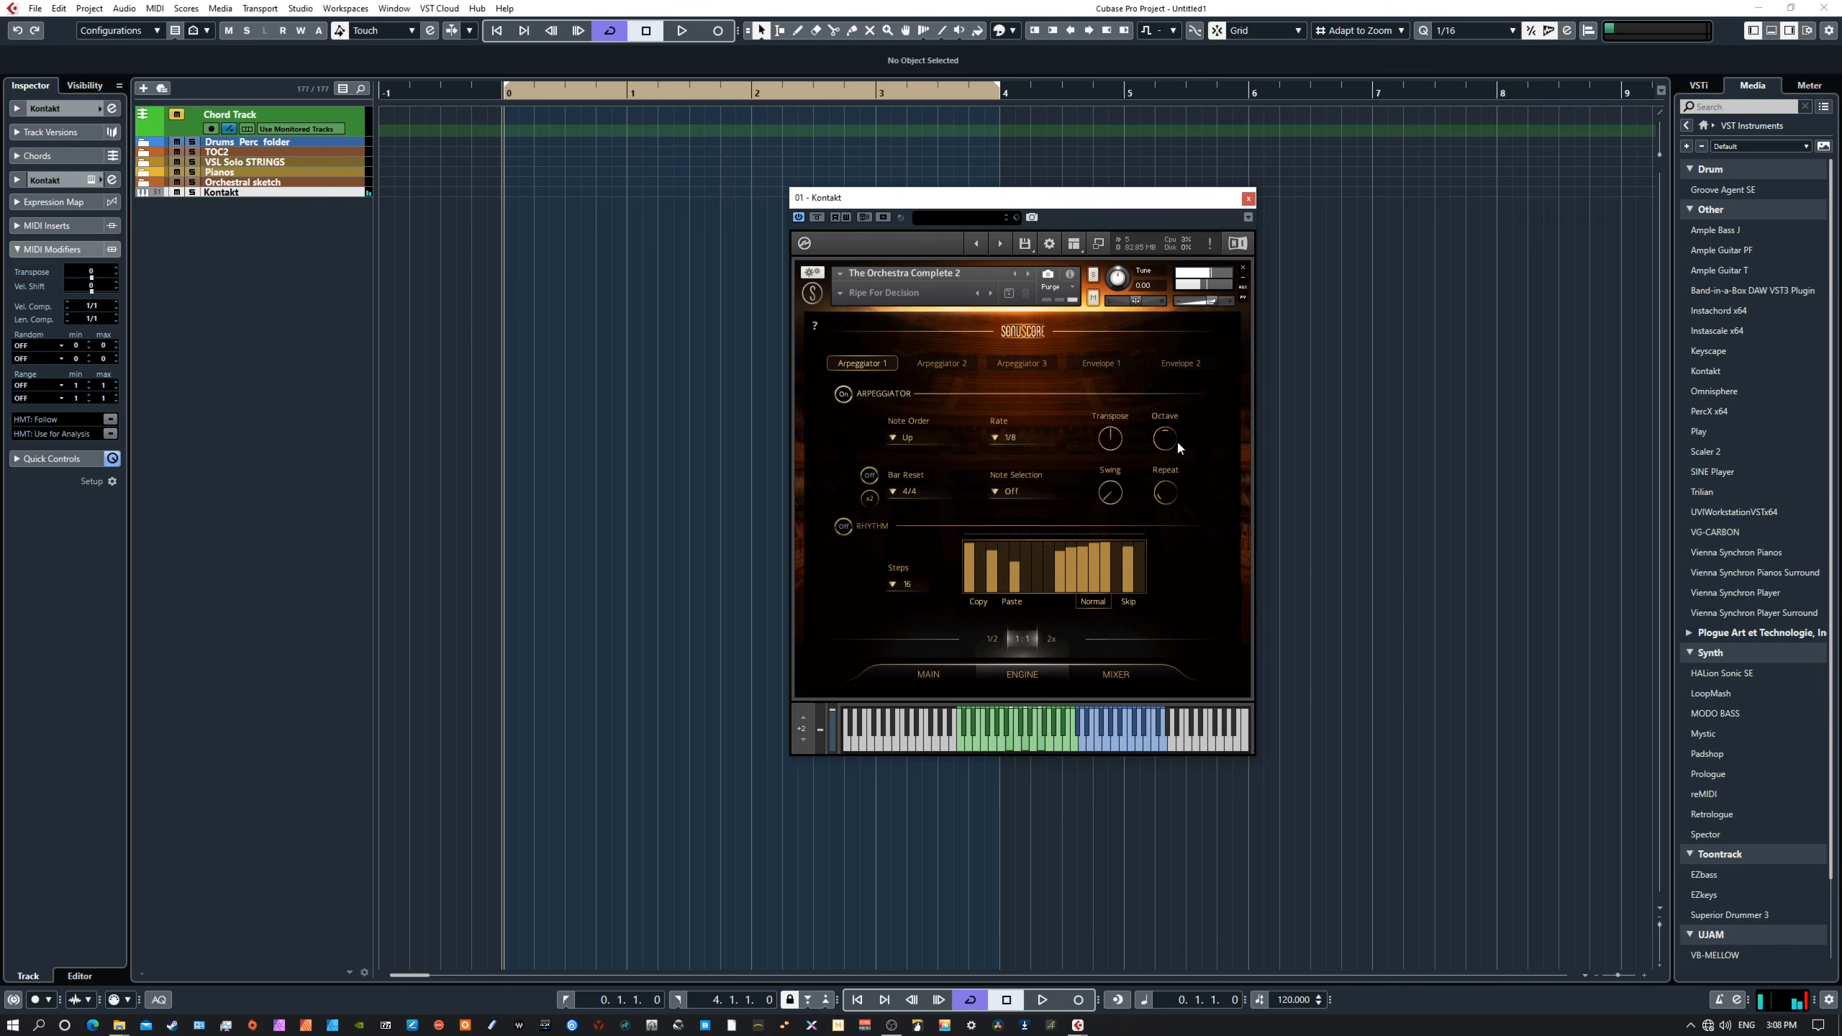
drag(1166, 449, 1180, 421)
drag(1166, 446, 1180, 411)
drag(1165, 436, 1160, 458)
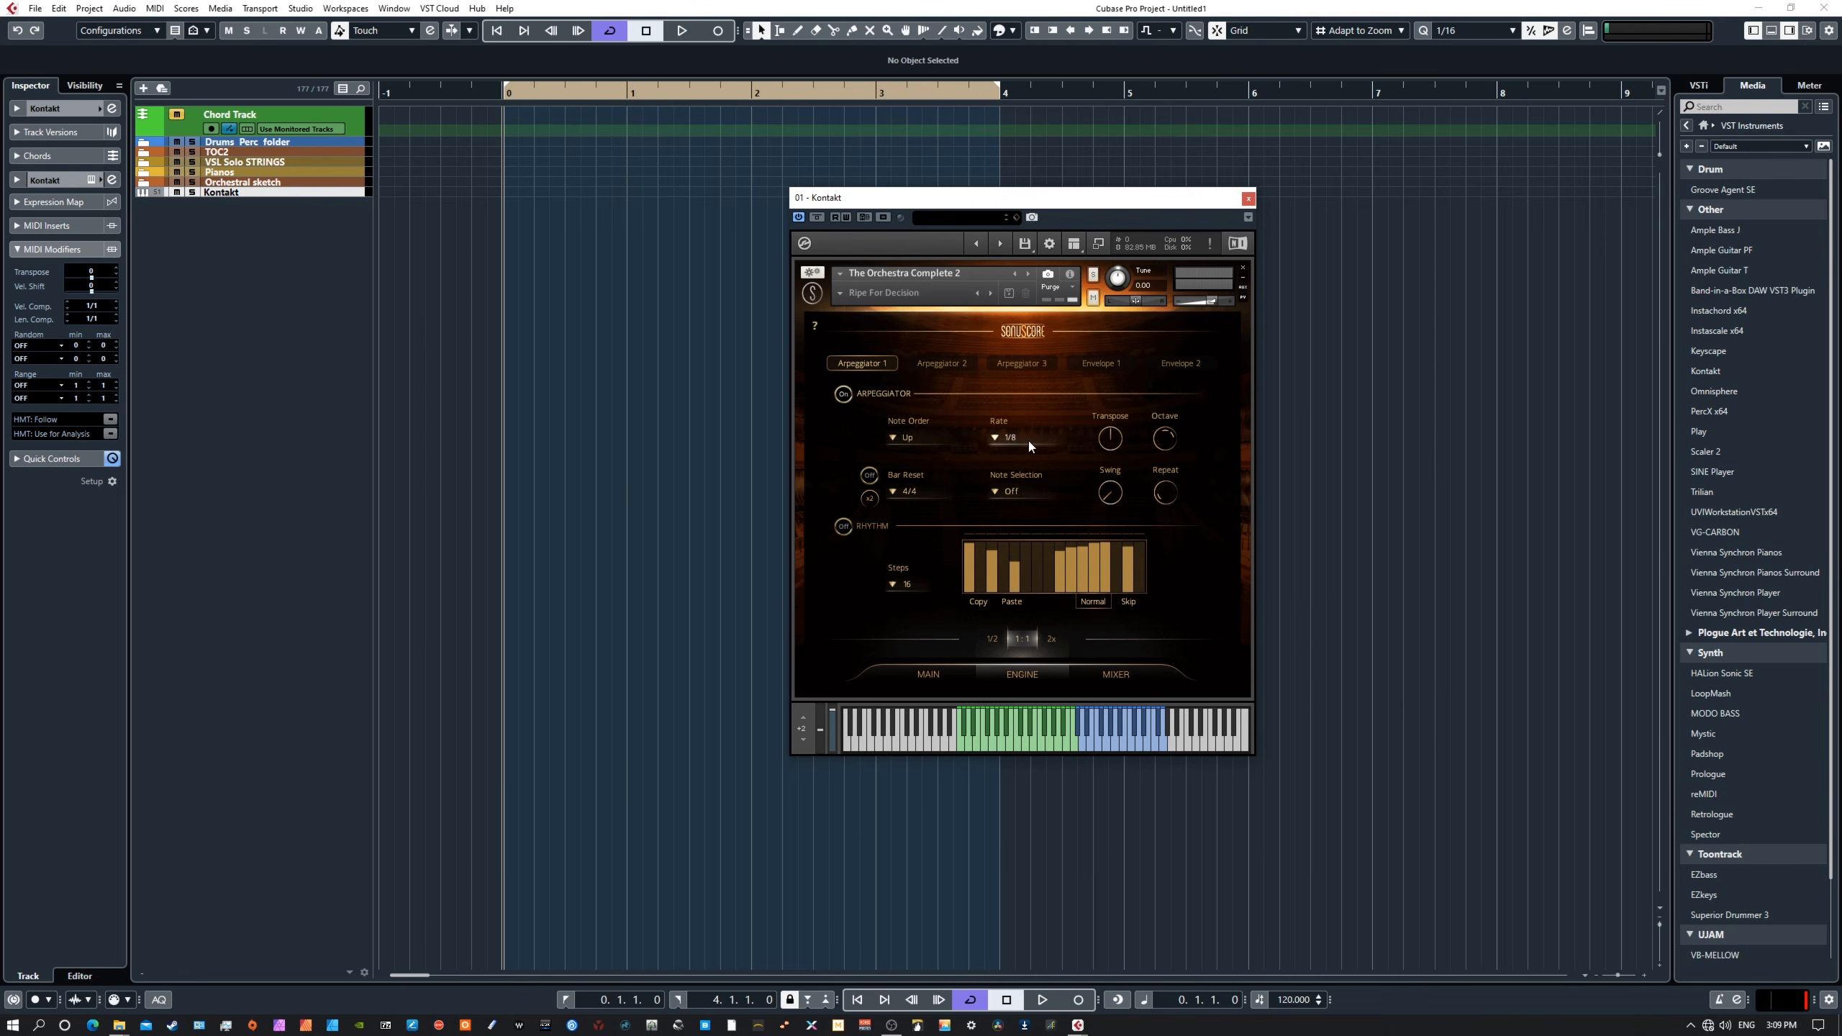
Step: Try Arpeggiator 1's note selection at Top and Lowest, and set it back to Off
click(1016, 493)
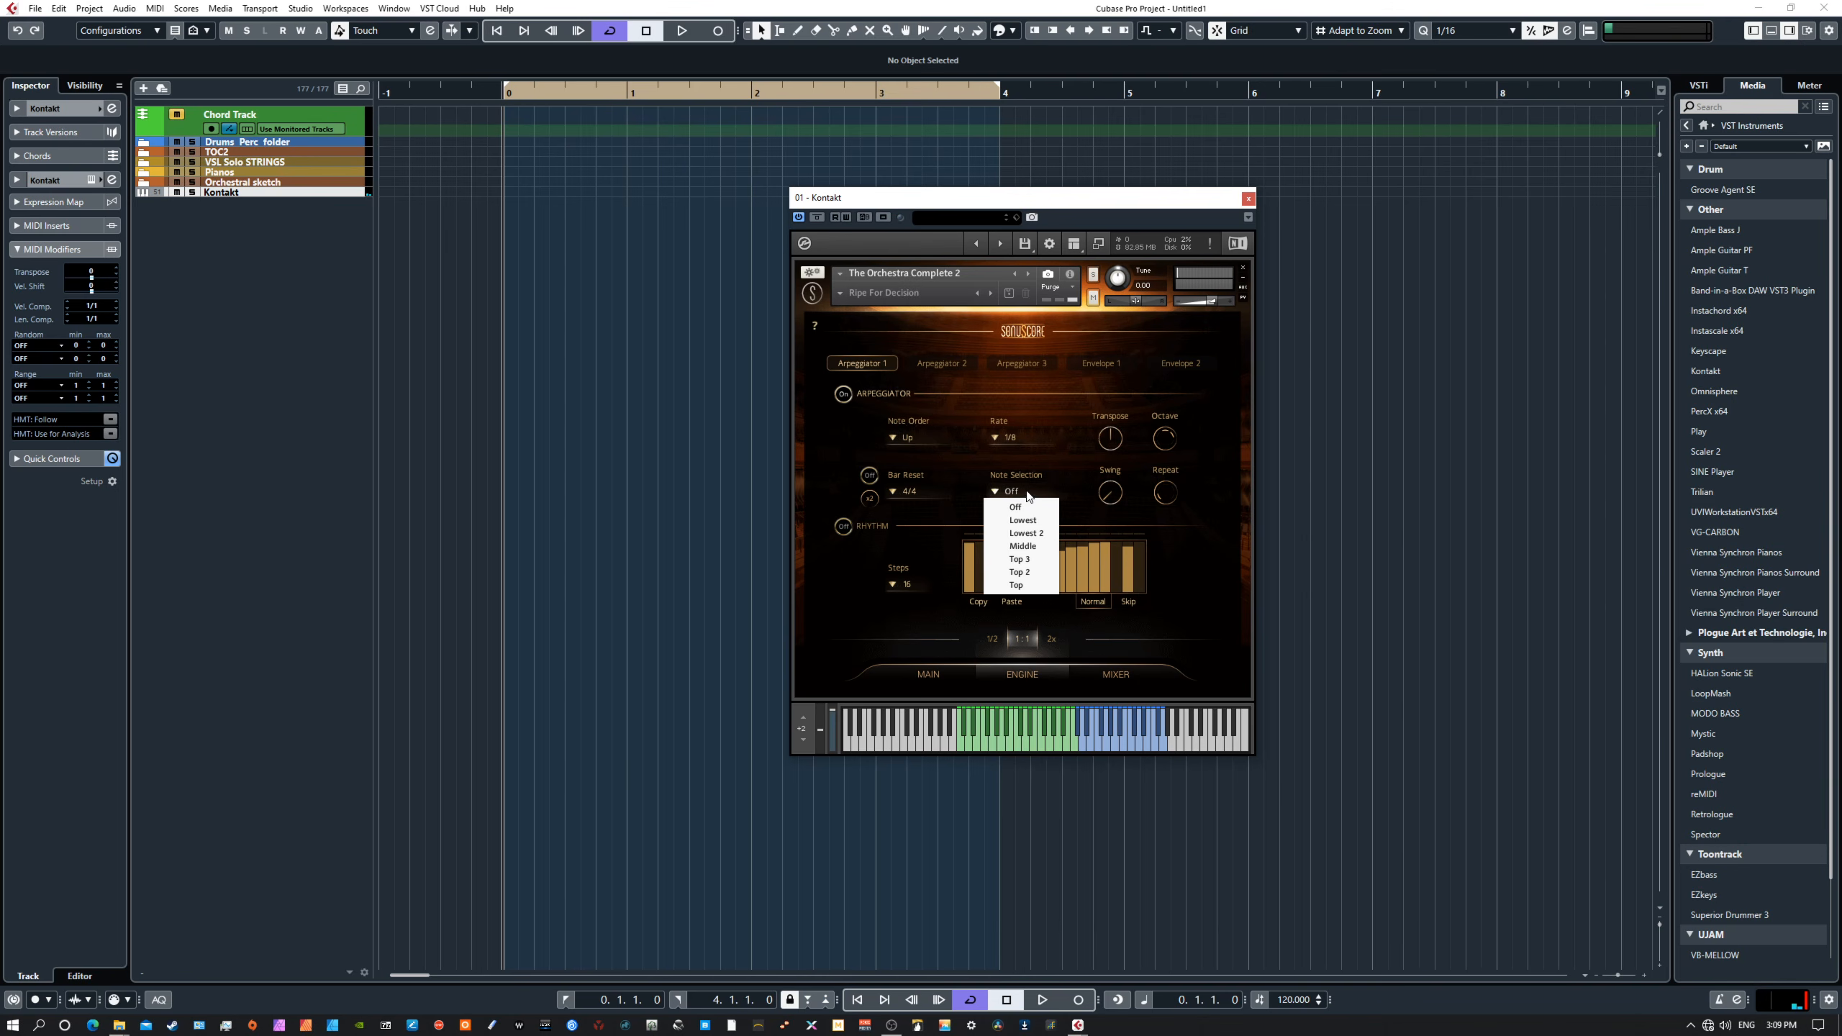
click(1032, 584)
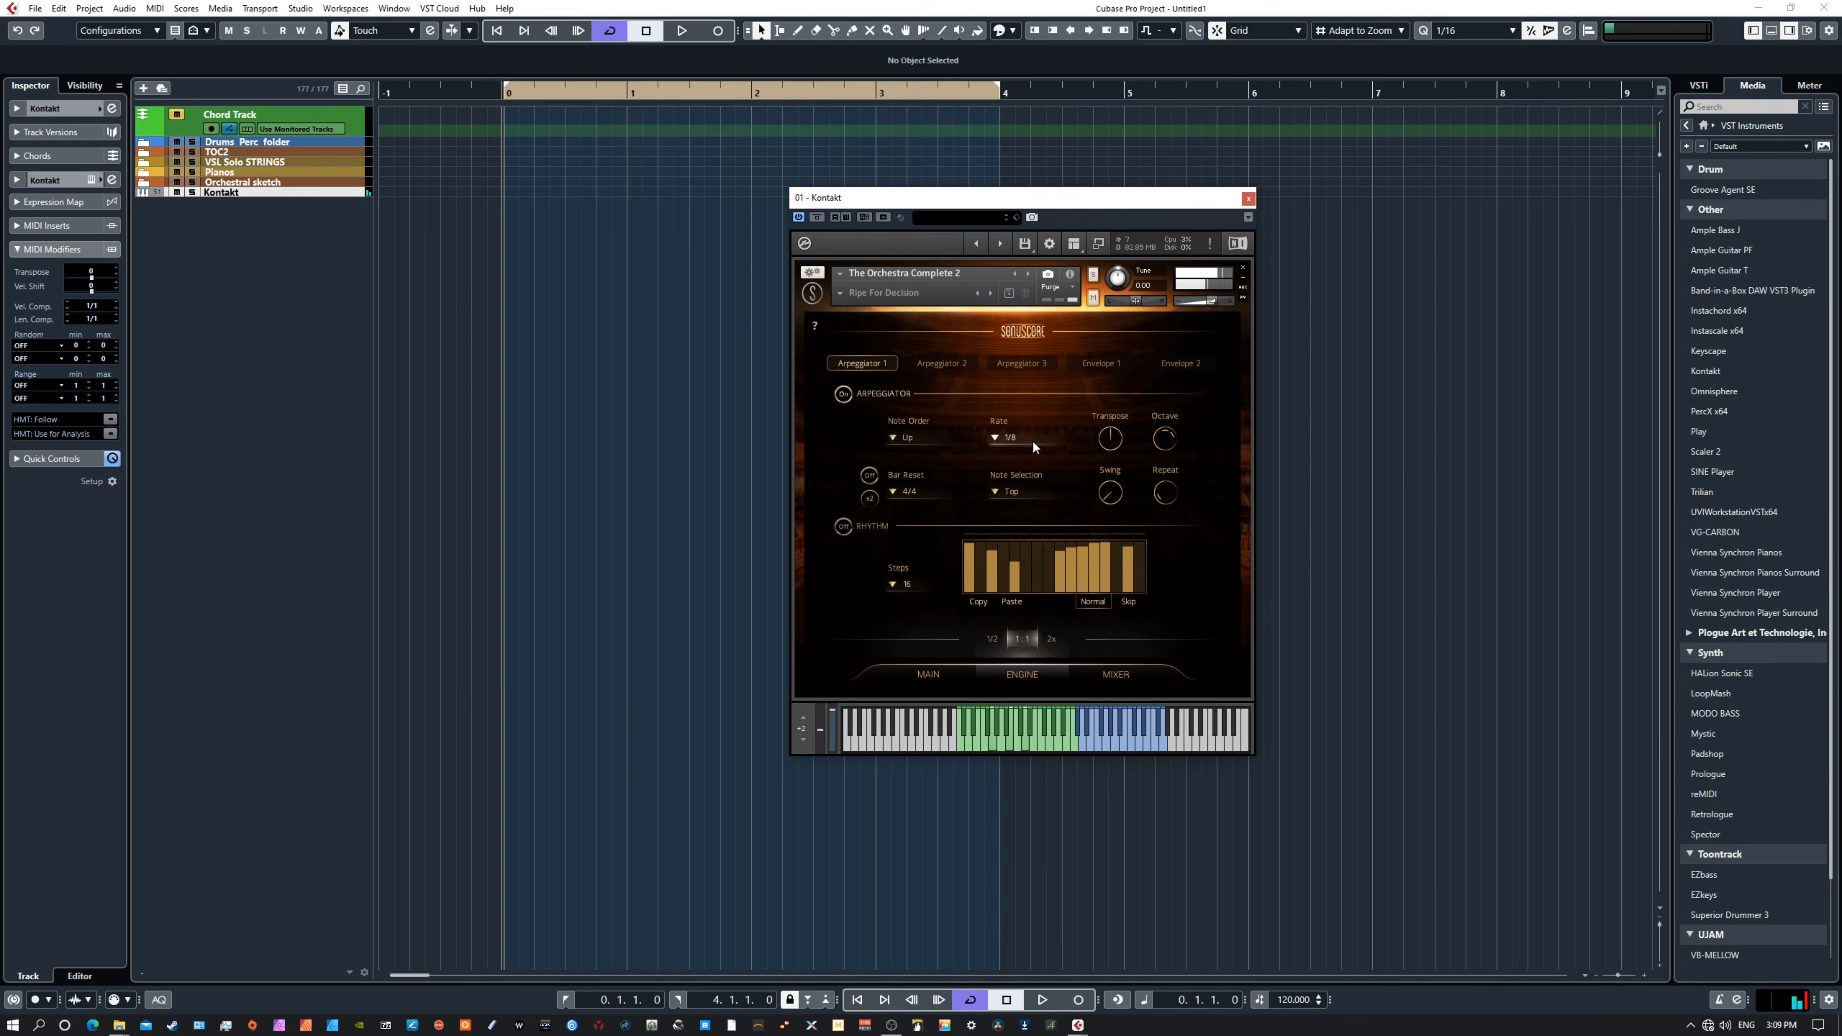
click(1029, 495)
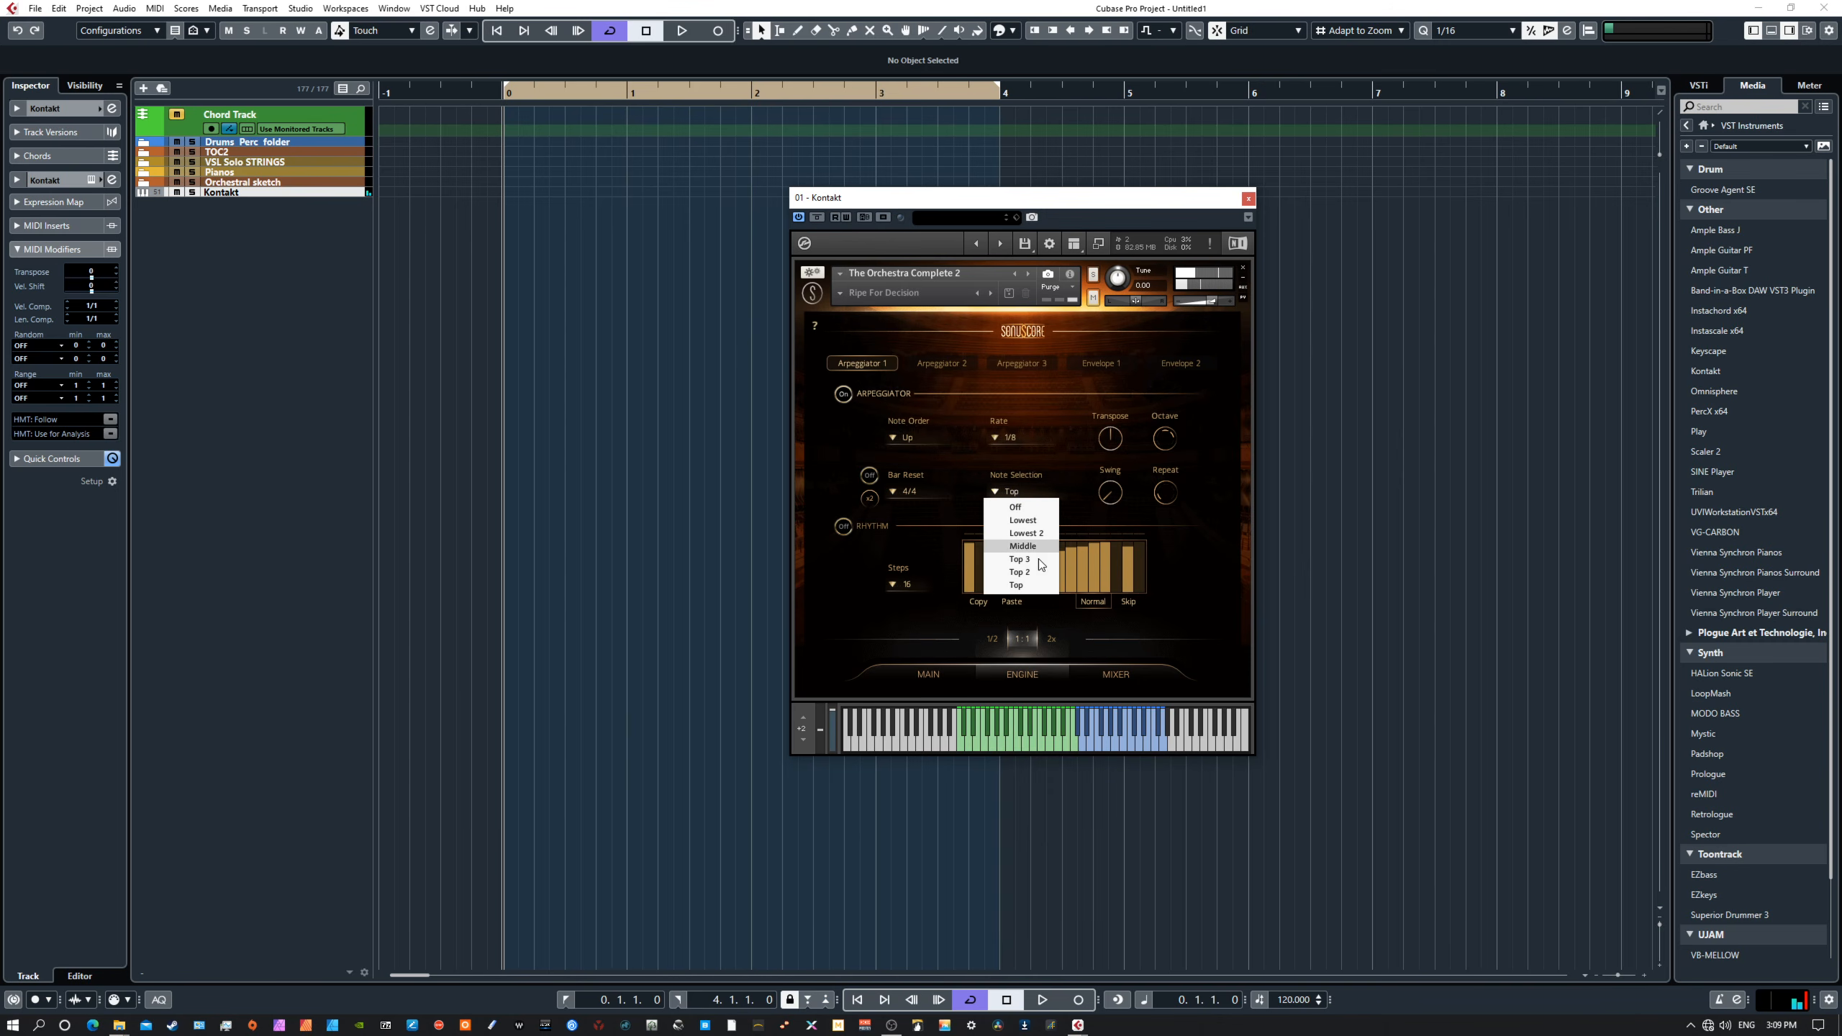
click(1024, 520)
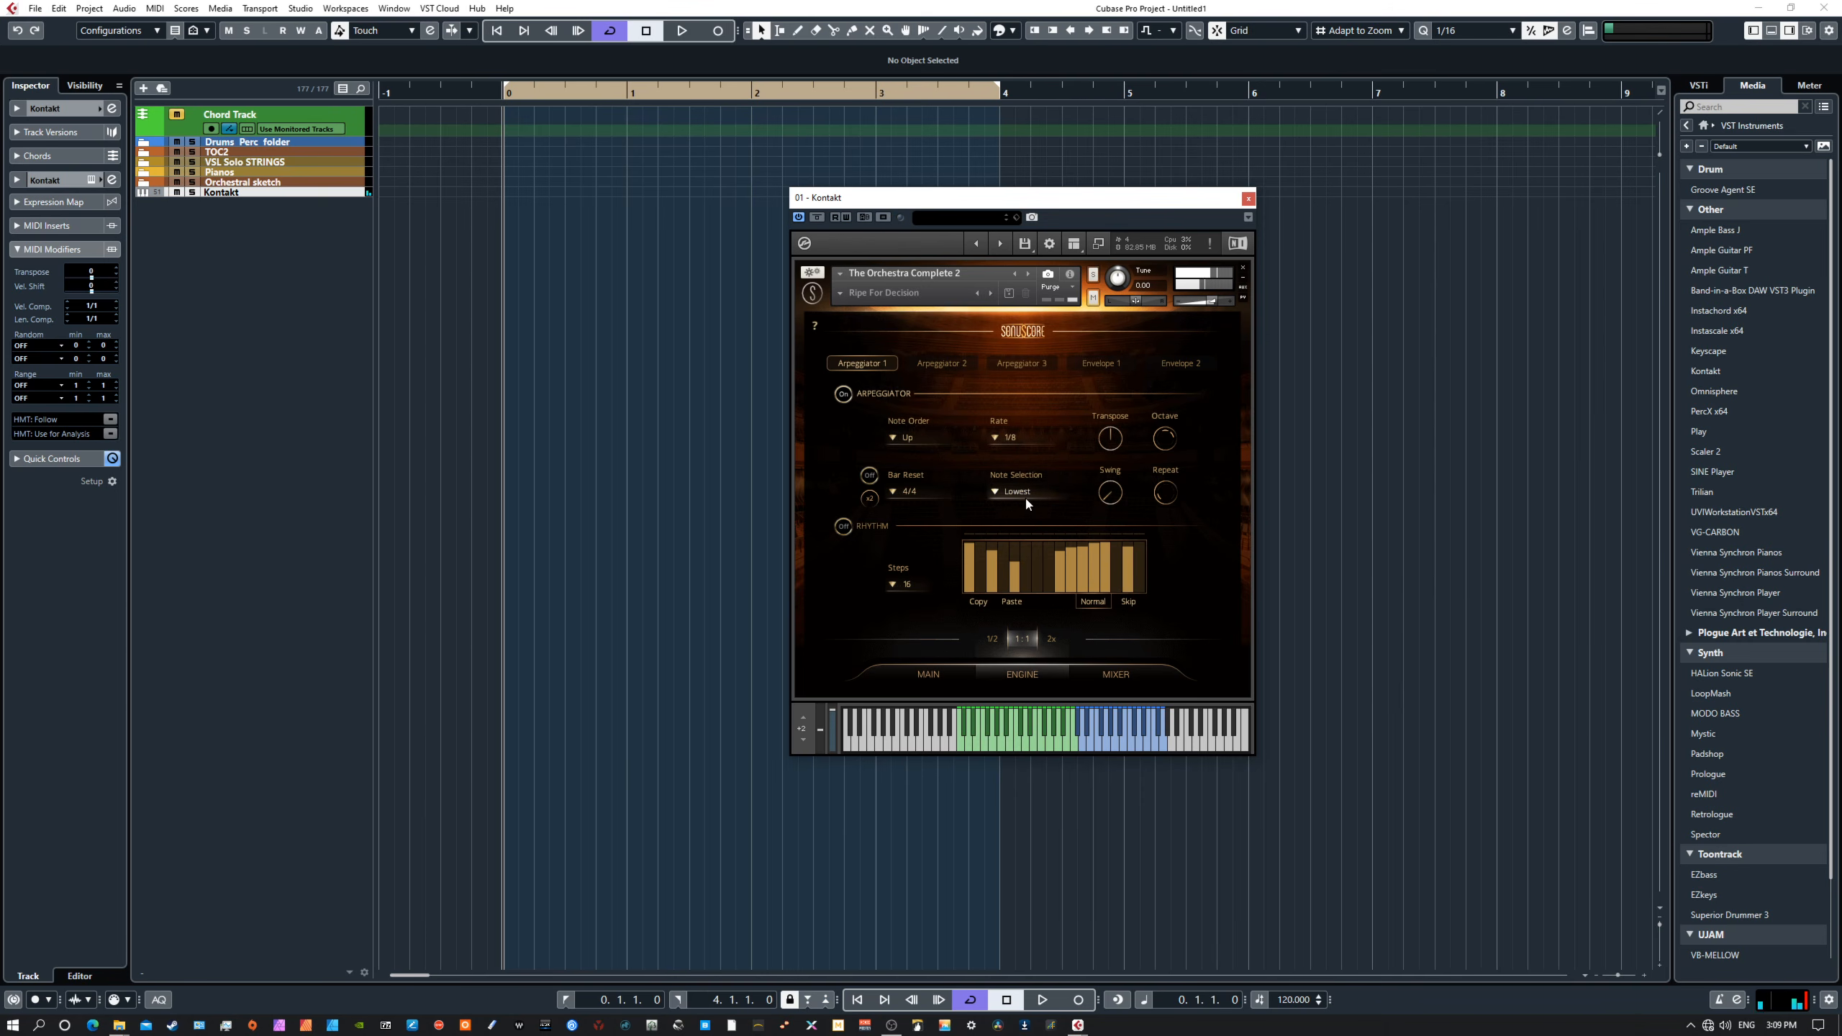
click(1021, 491)
click(1028, 510)
Step: Try Arpeggiator 1's Swing and Repeat controls and return both to their minimum
drag(1110, 505, 1093, 421)
drag(1094, 413, 1047, 592)
drag(1166, 494, 1155, 548)
Step: Enable Arpeggiator 1's Rhythm section, draw its step bars to a roughly even height, and keep 16 steps
click(842, 527)
drag(981, 565, 1016, 571)
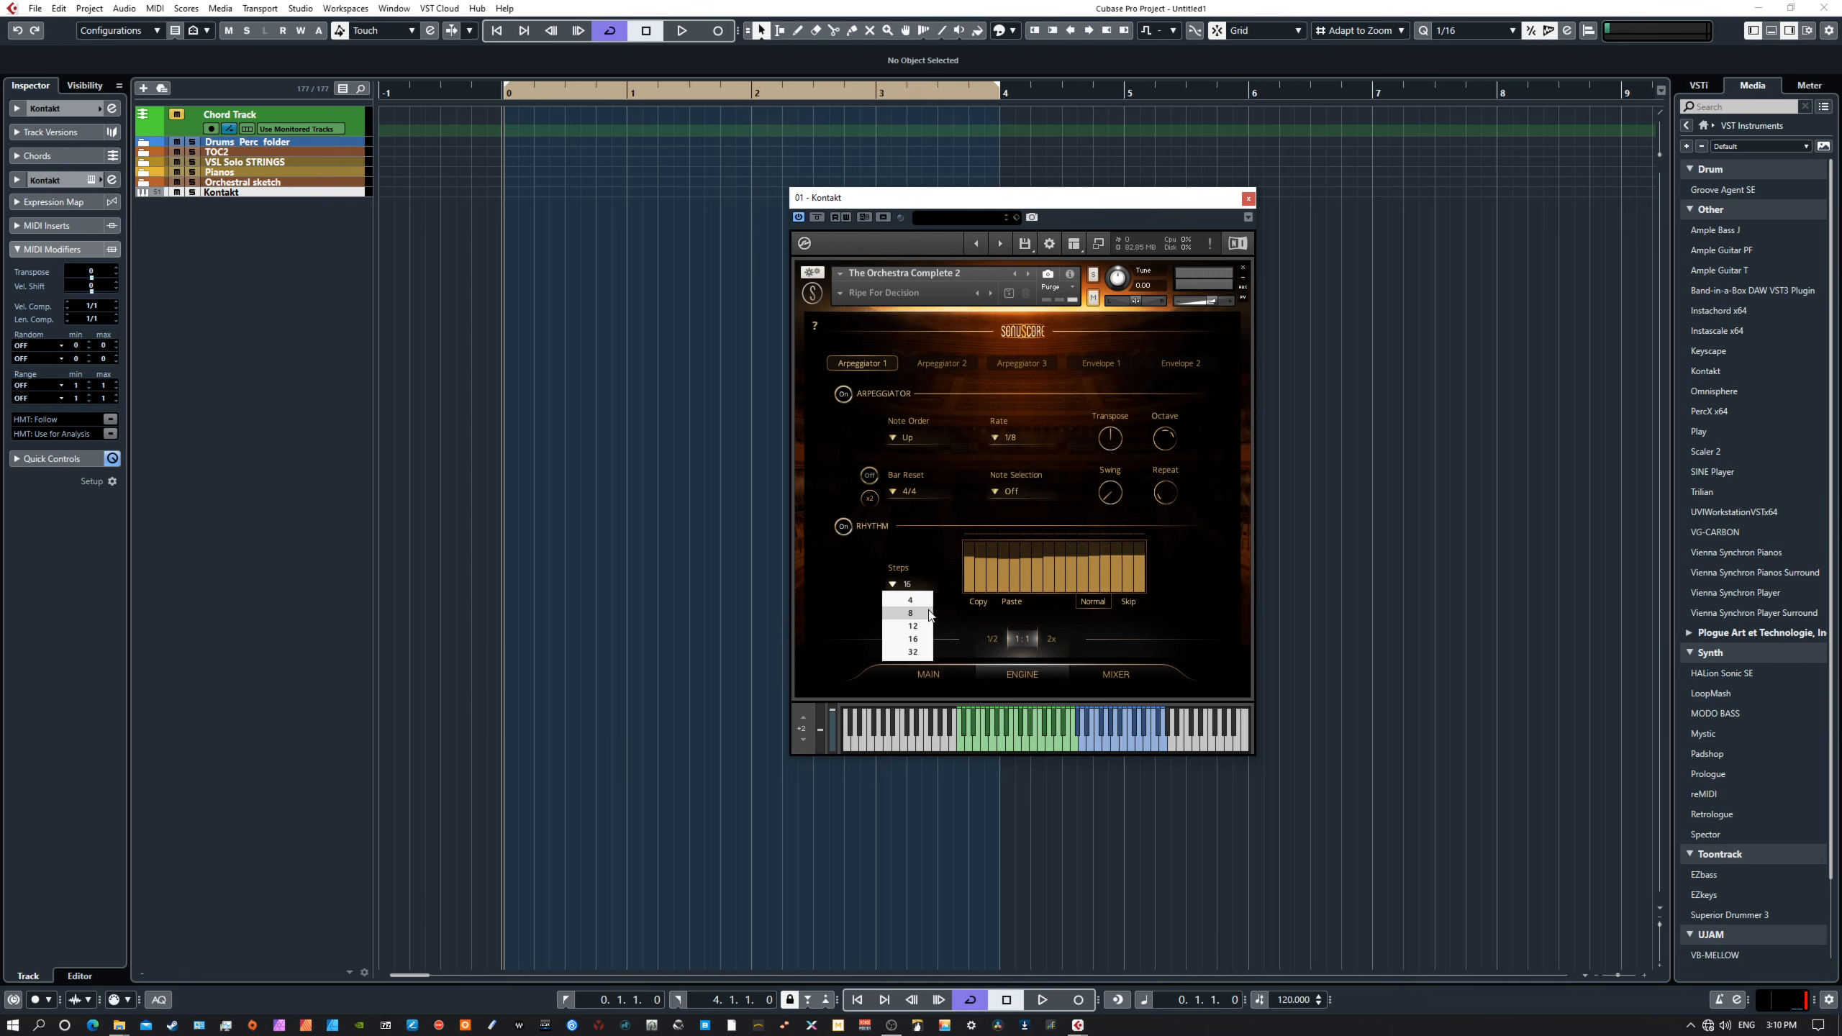
click(853, 580)
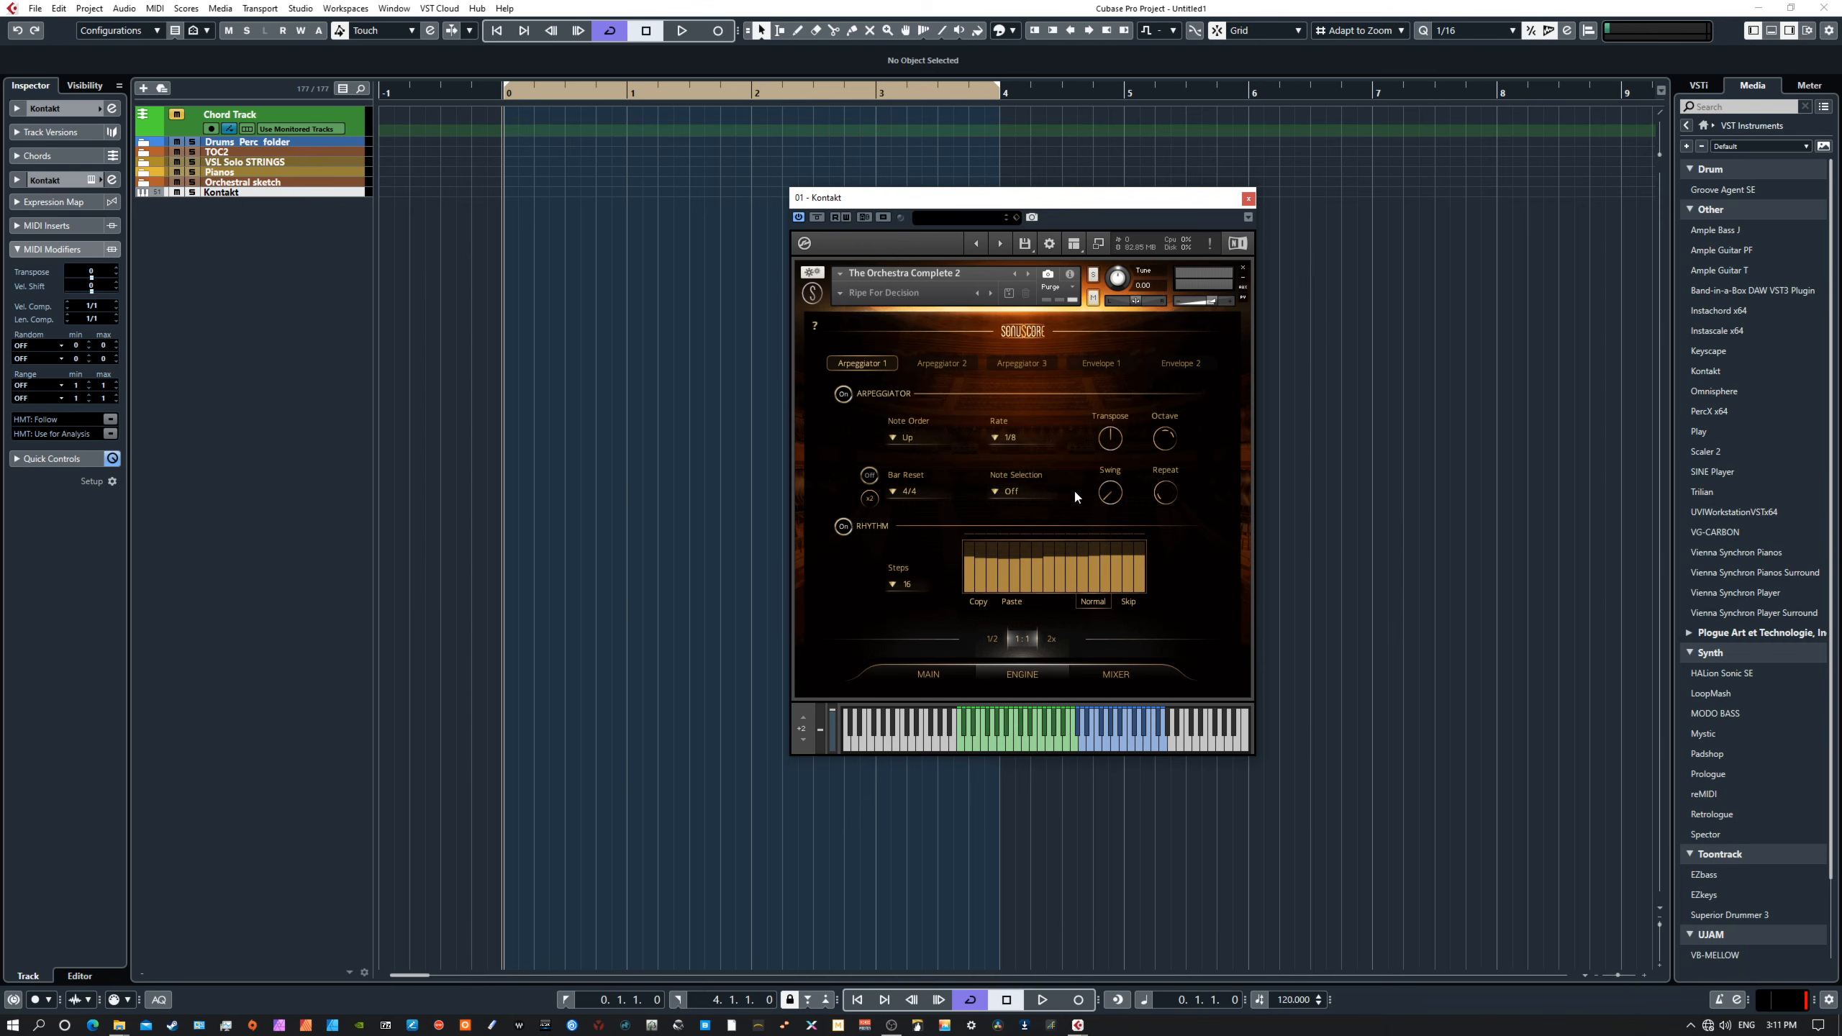
Step: Raise all 16 rhythm step bars to full height and compare the Rhythm section off and on
drag(973, 550, 1001, 547)
drag(1150, 549, 1121, 551)
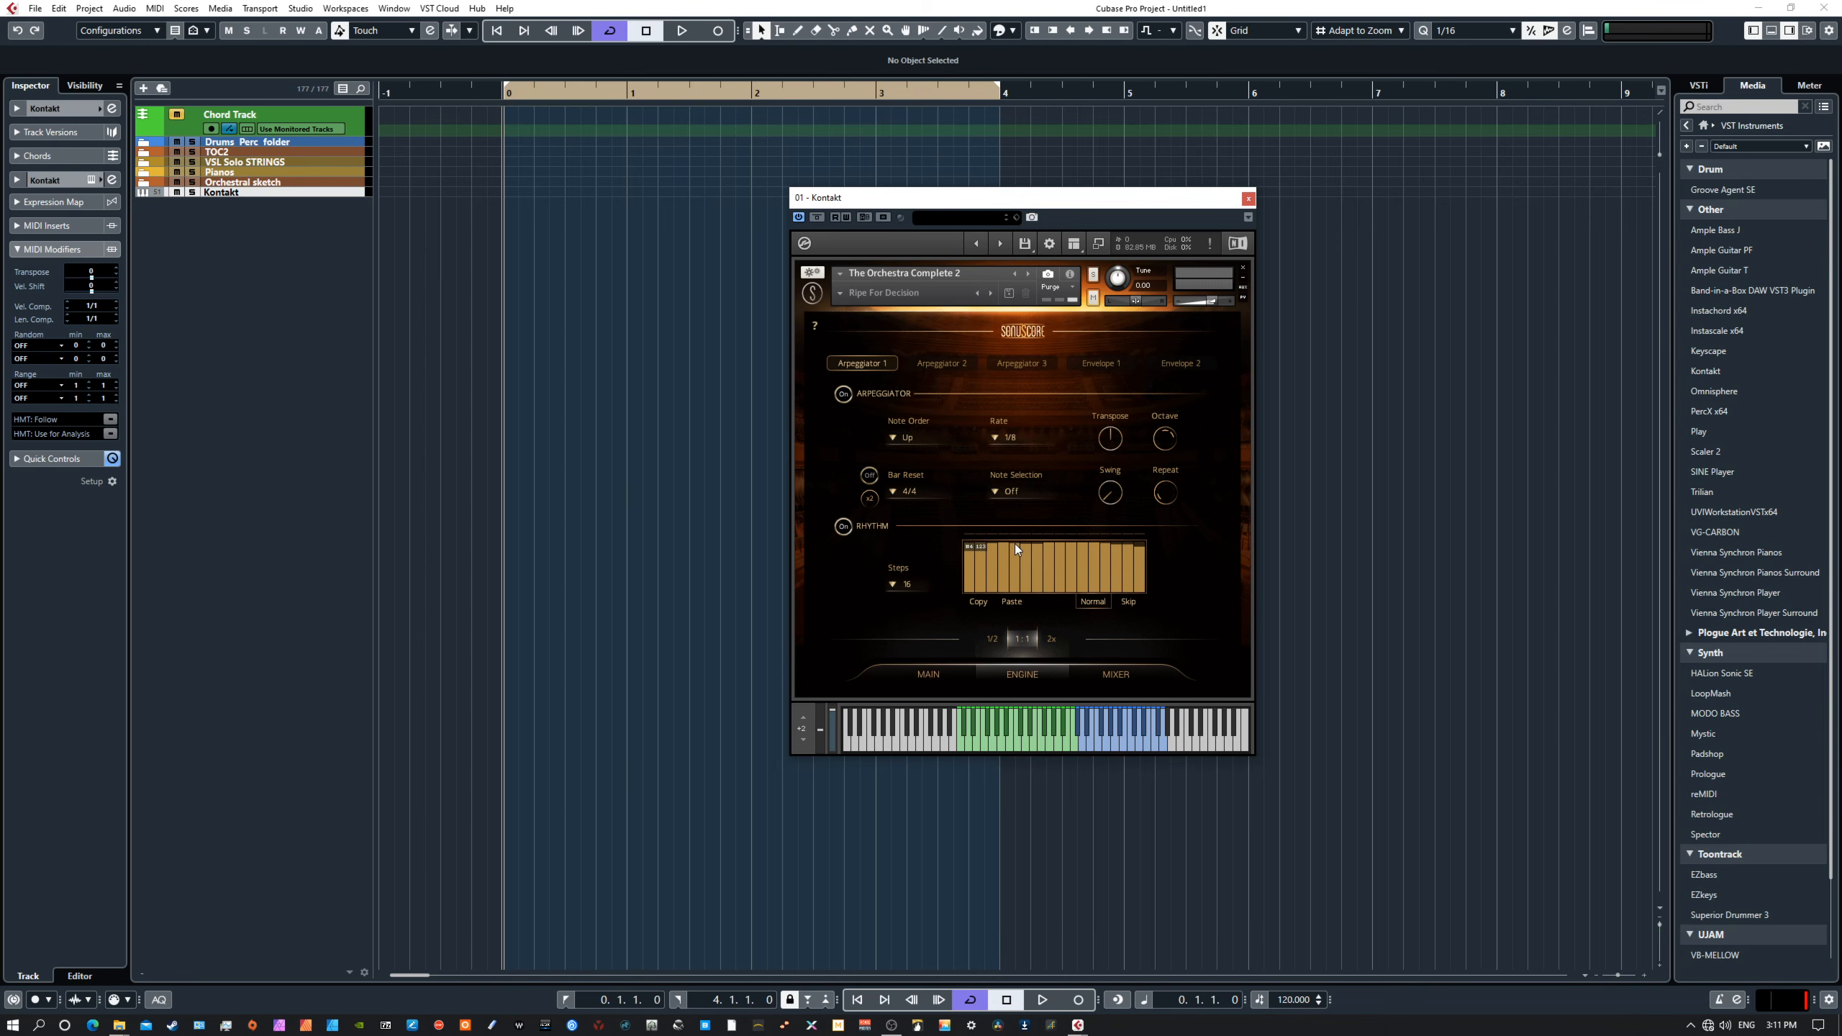
click(1138, 544)
click(1130, 544)
drag(1117, 543, 1115, 534)
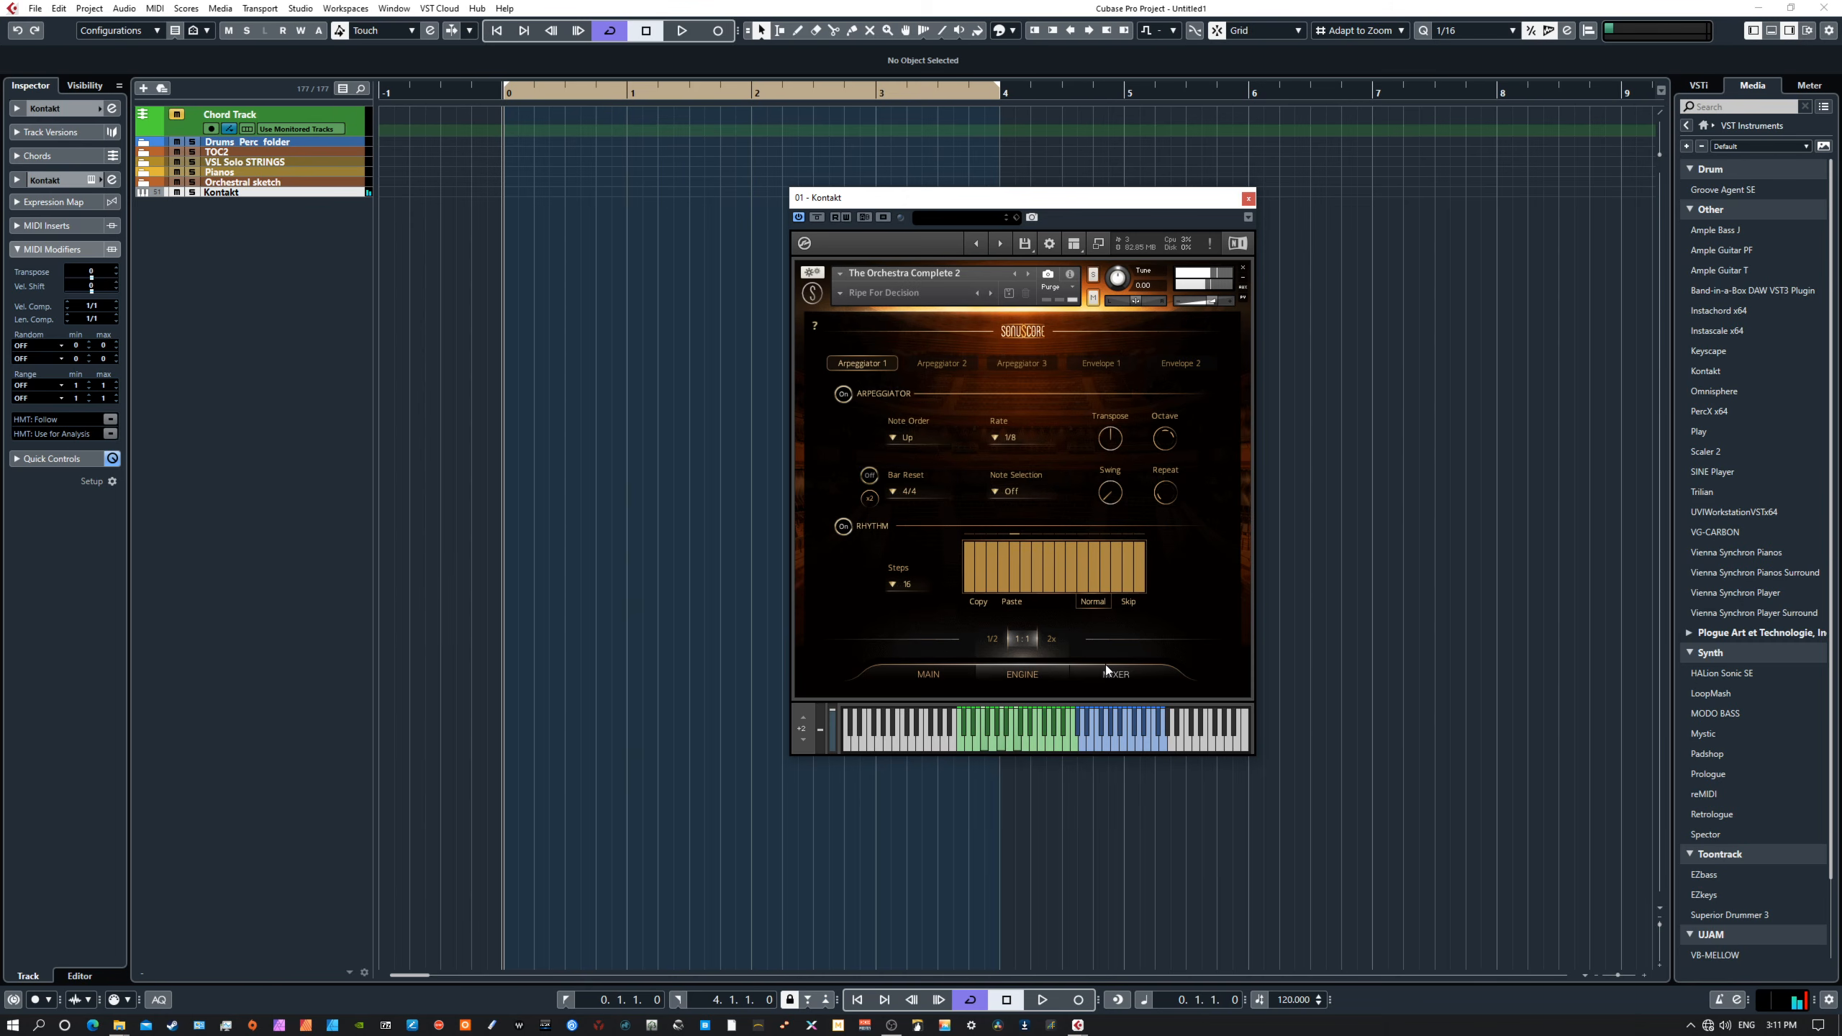
click(843, 526)
click(842, 526)
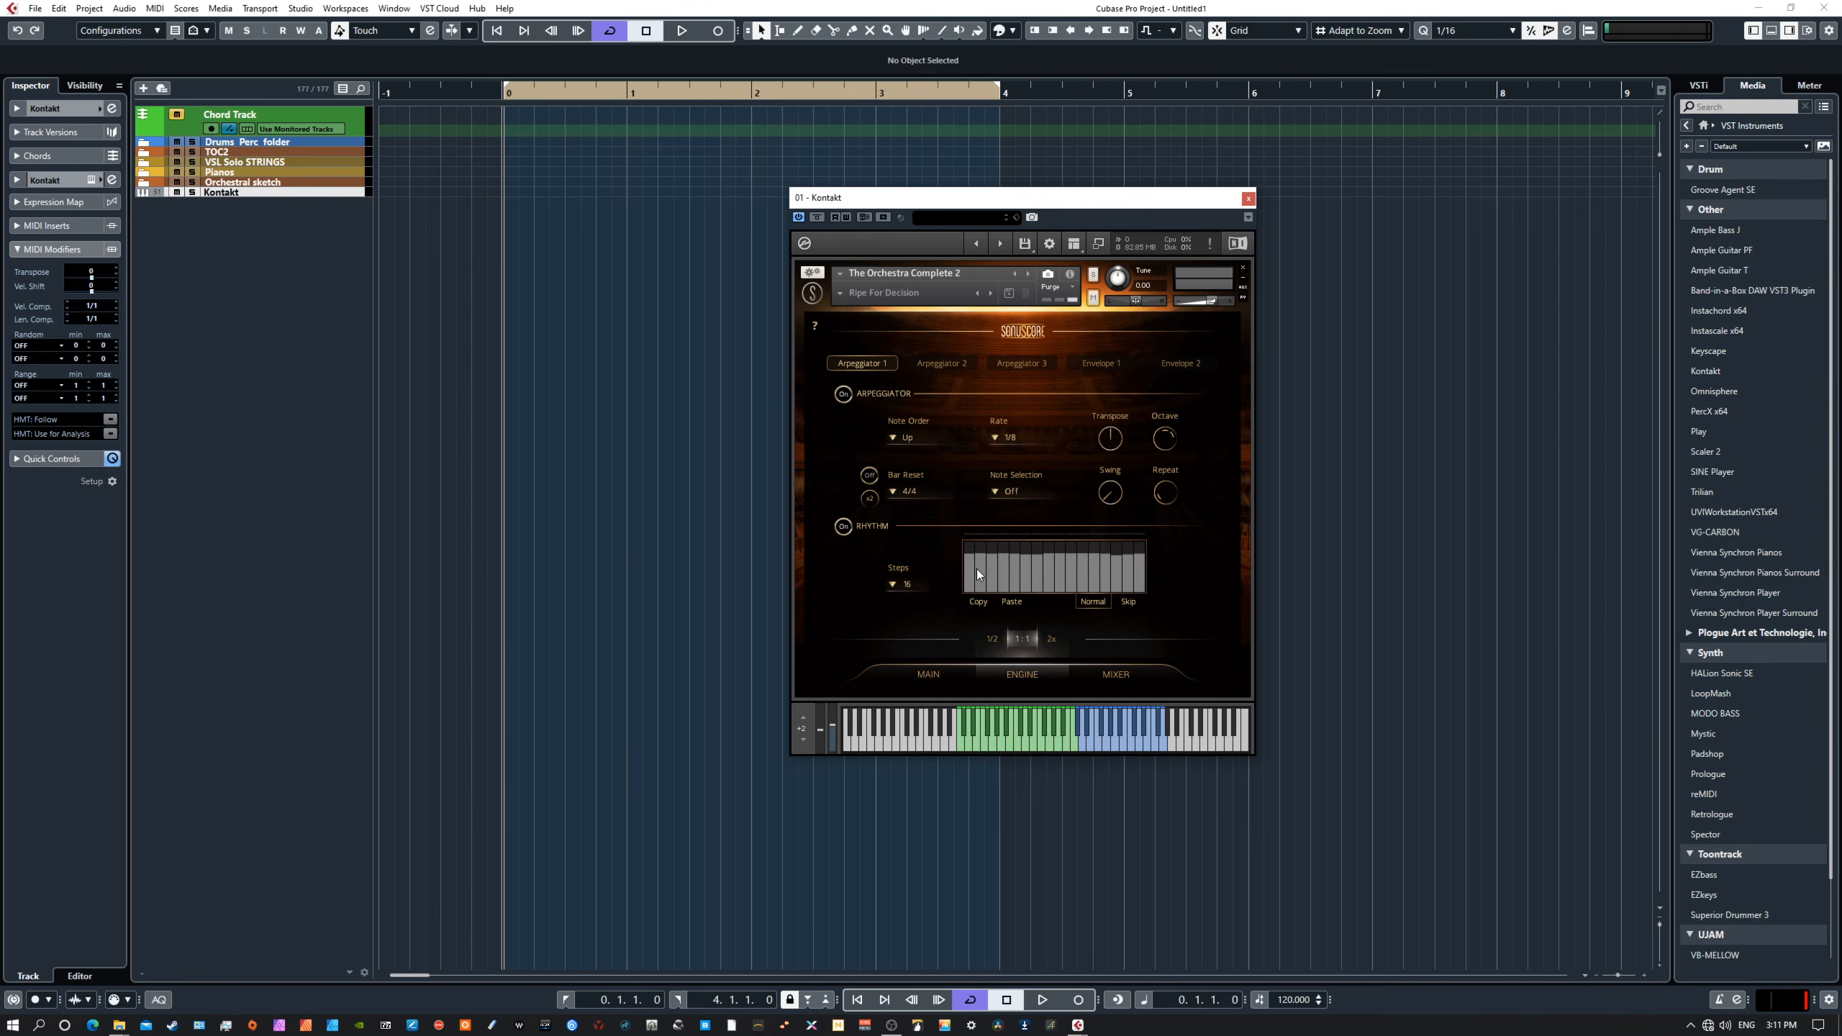
Step: Draw an alternating high and low accent pattern across Arpeggiator 1's 16 rhythm steps
drag(968, 591, 992, 580)
drag(966, 556, 981, 559)
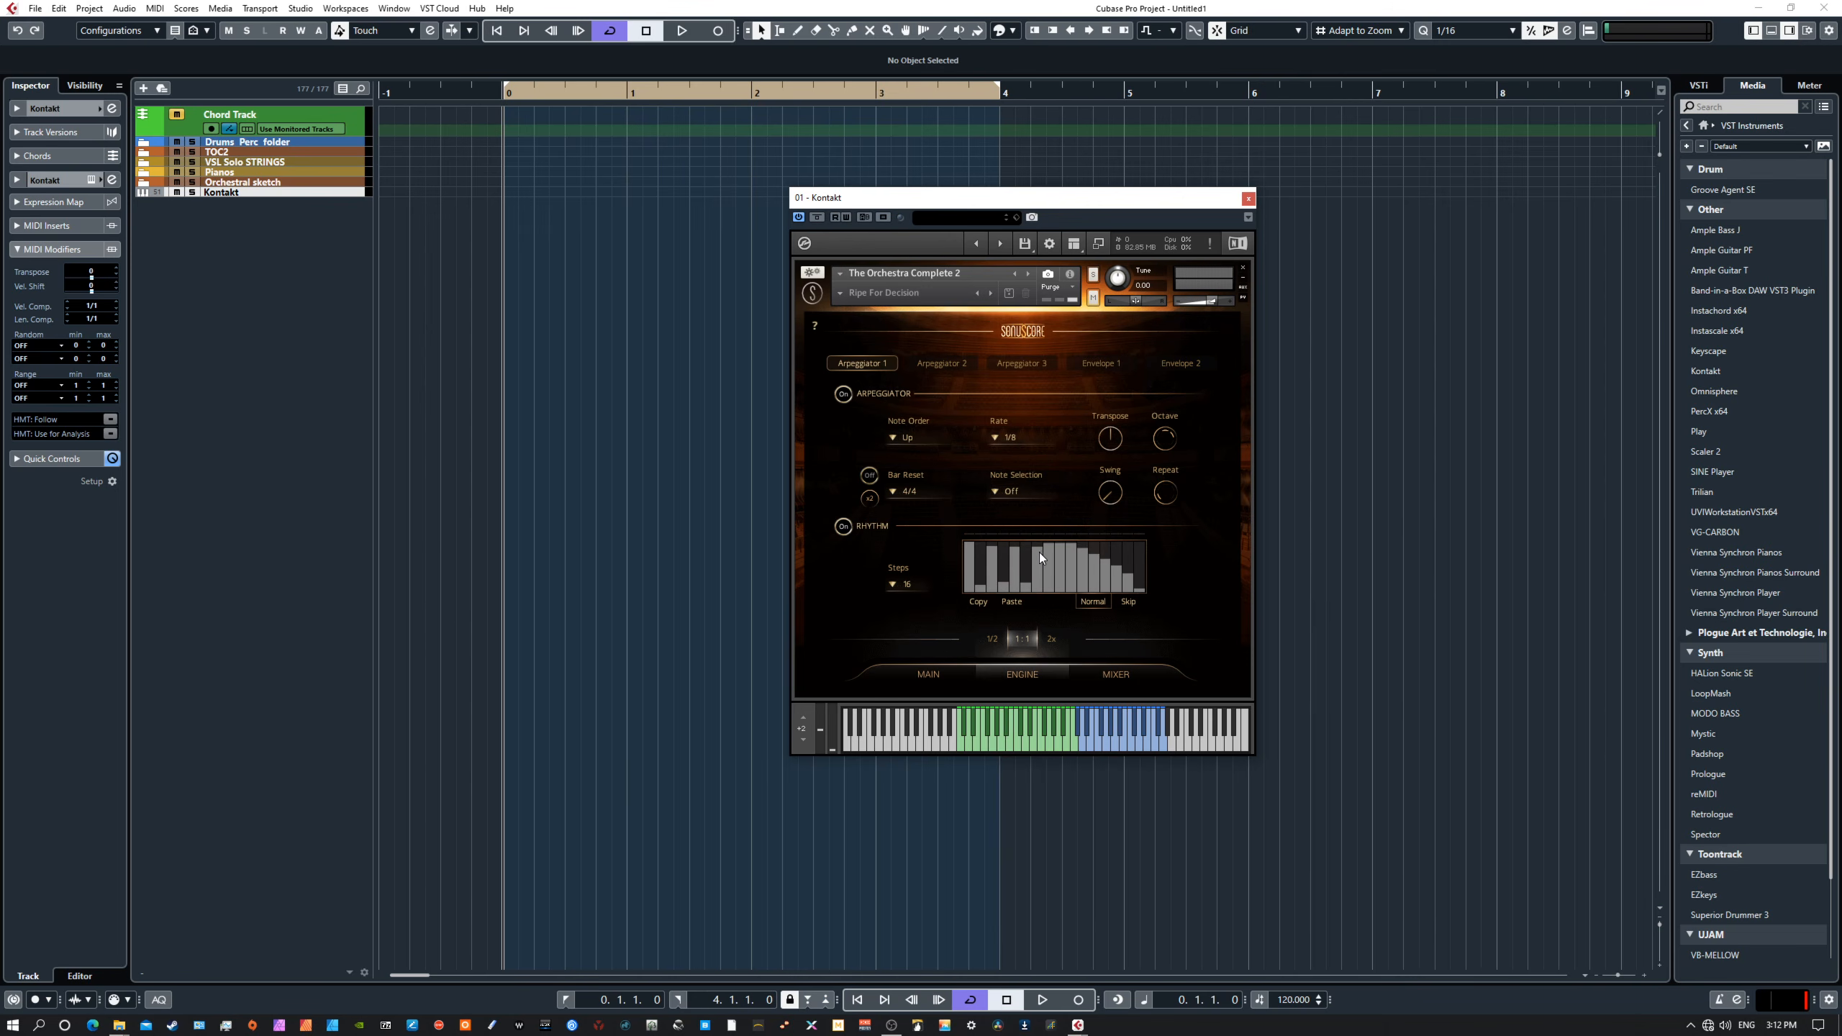
click(1069, 582)
click(1097, 585)
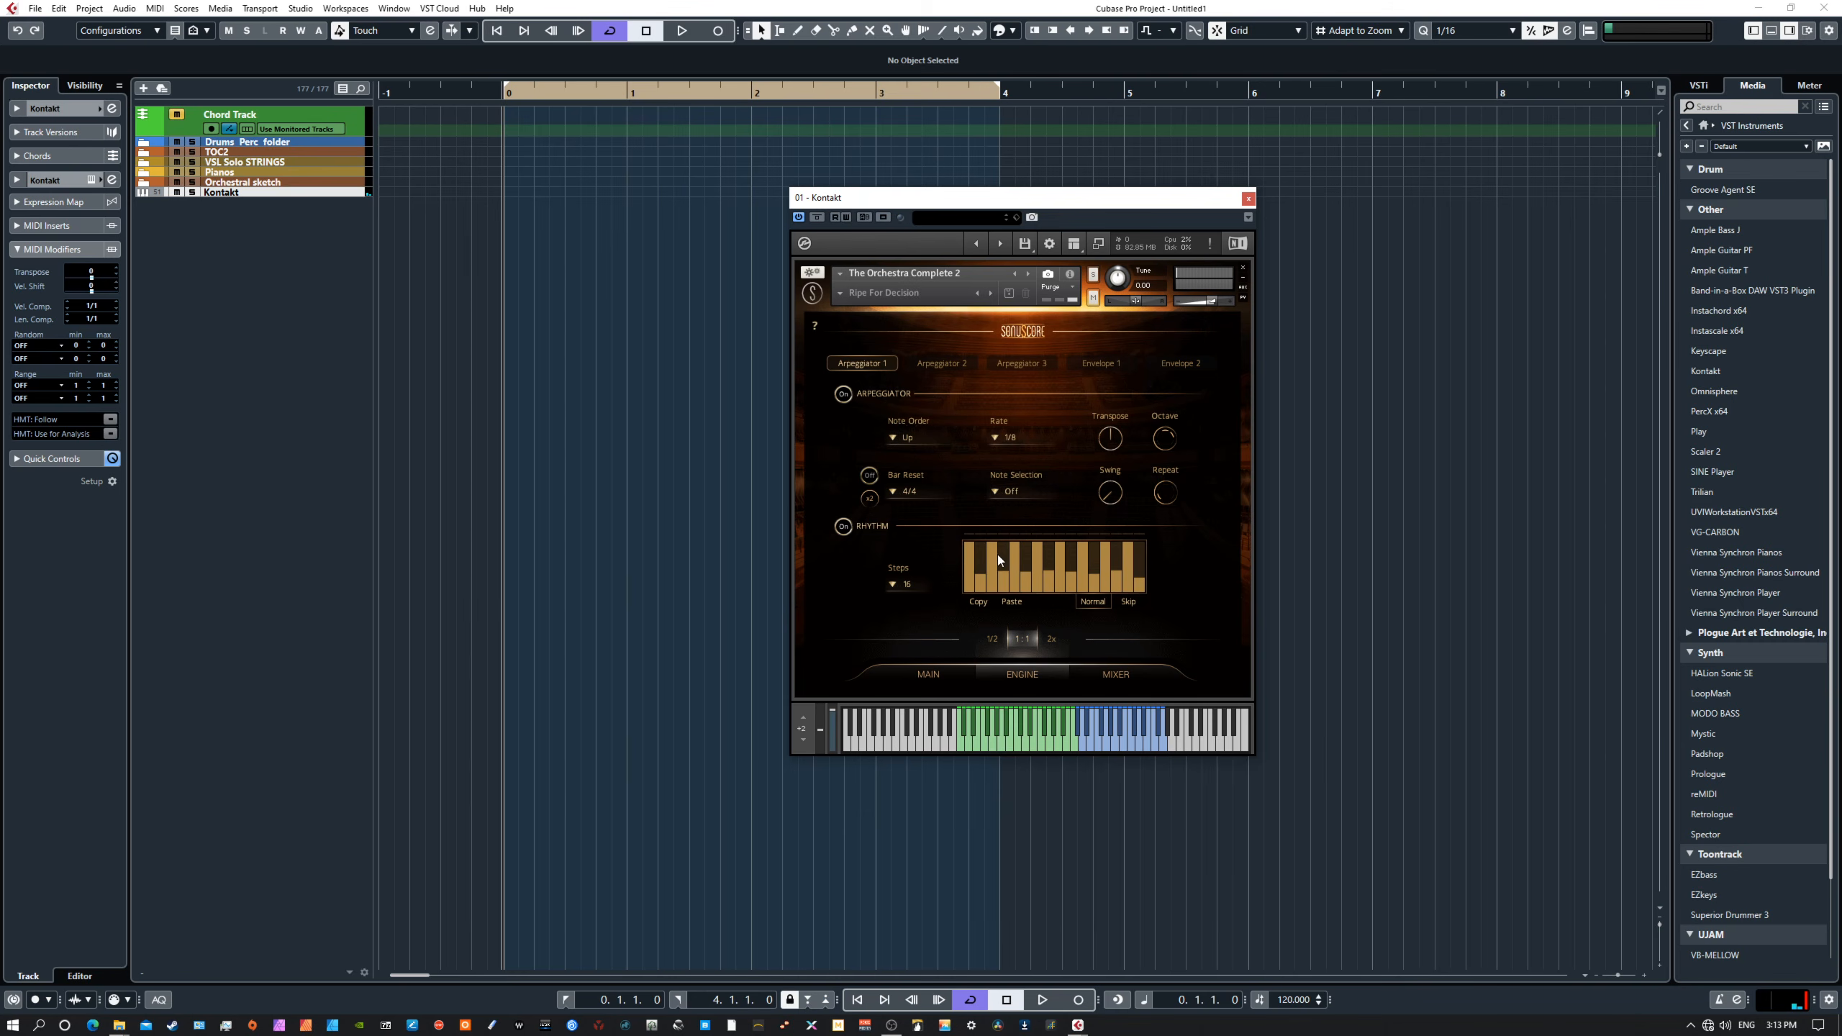
Step: Level Arpeggiator 1's 16 rhythm step bars to a nearly even height close to maximum
drag(1101, 562, 1005, 553)
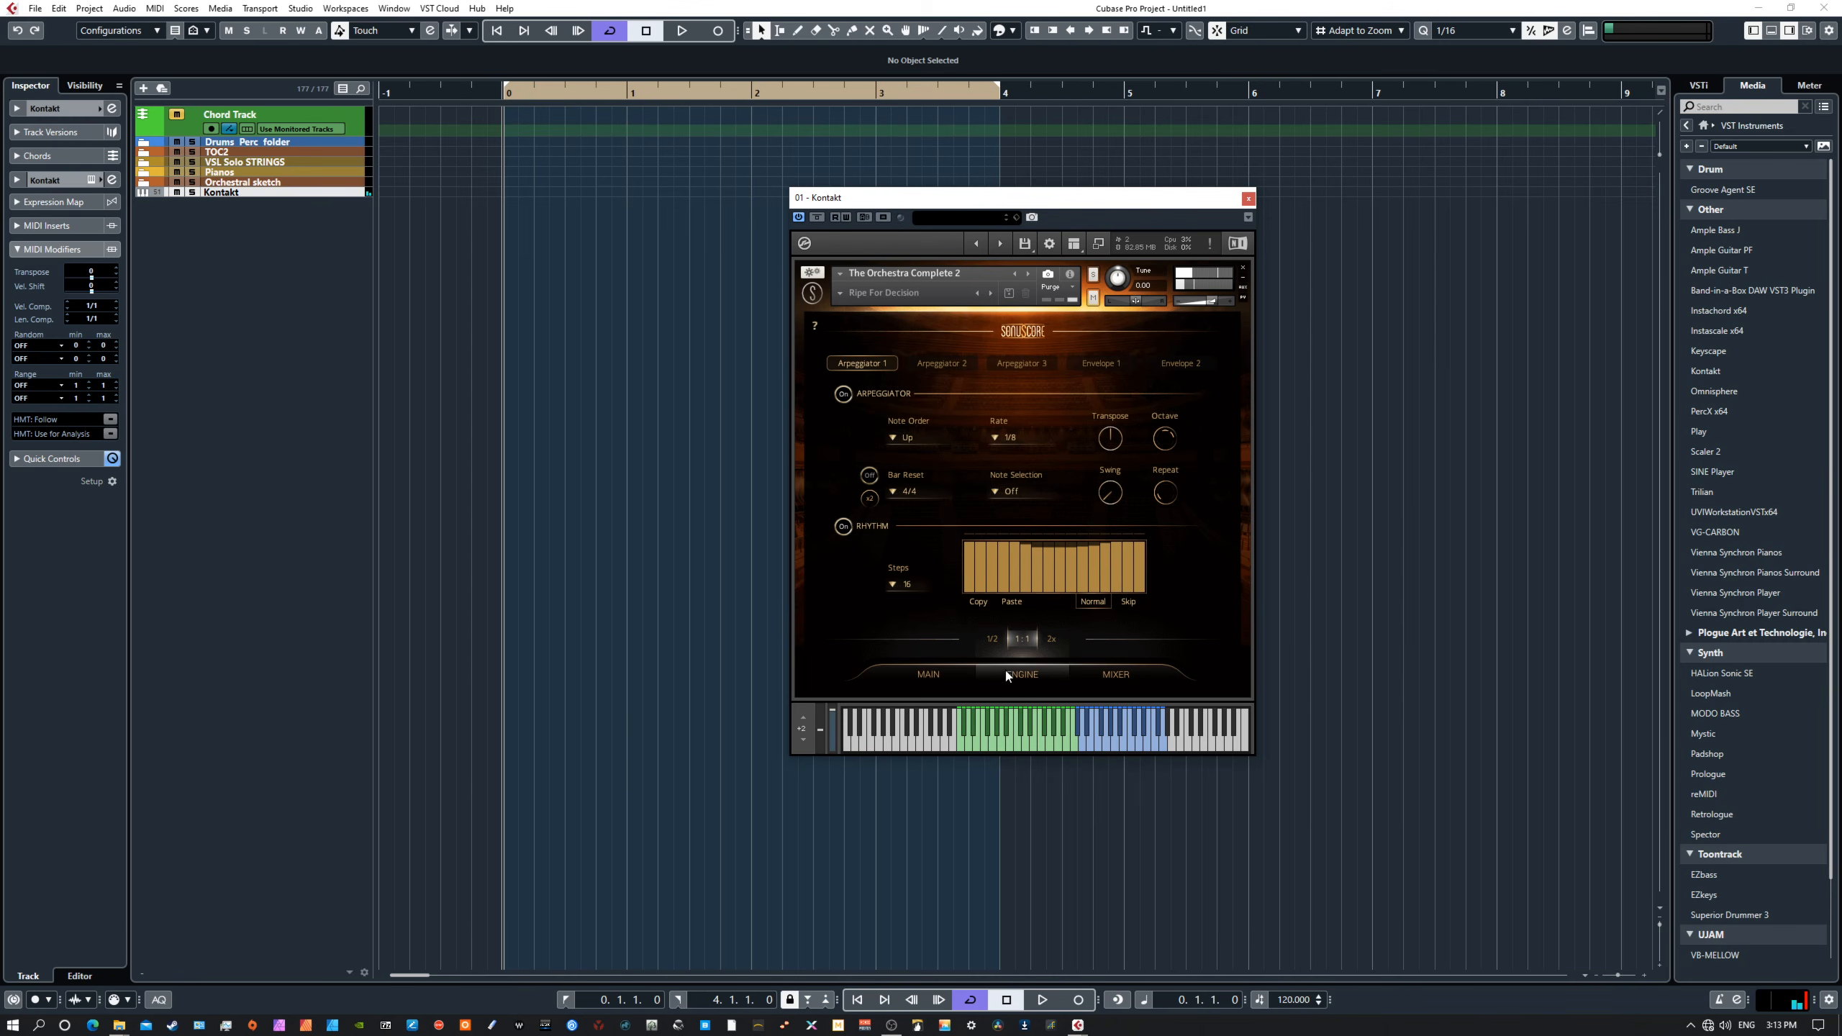
Step: Load Double Bass Staccato into the fifth instrument slot and assign Arpeggiator 2 to it
click(922, 677)
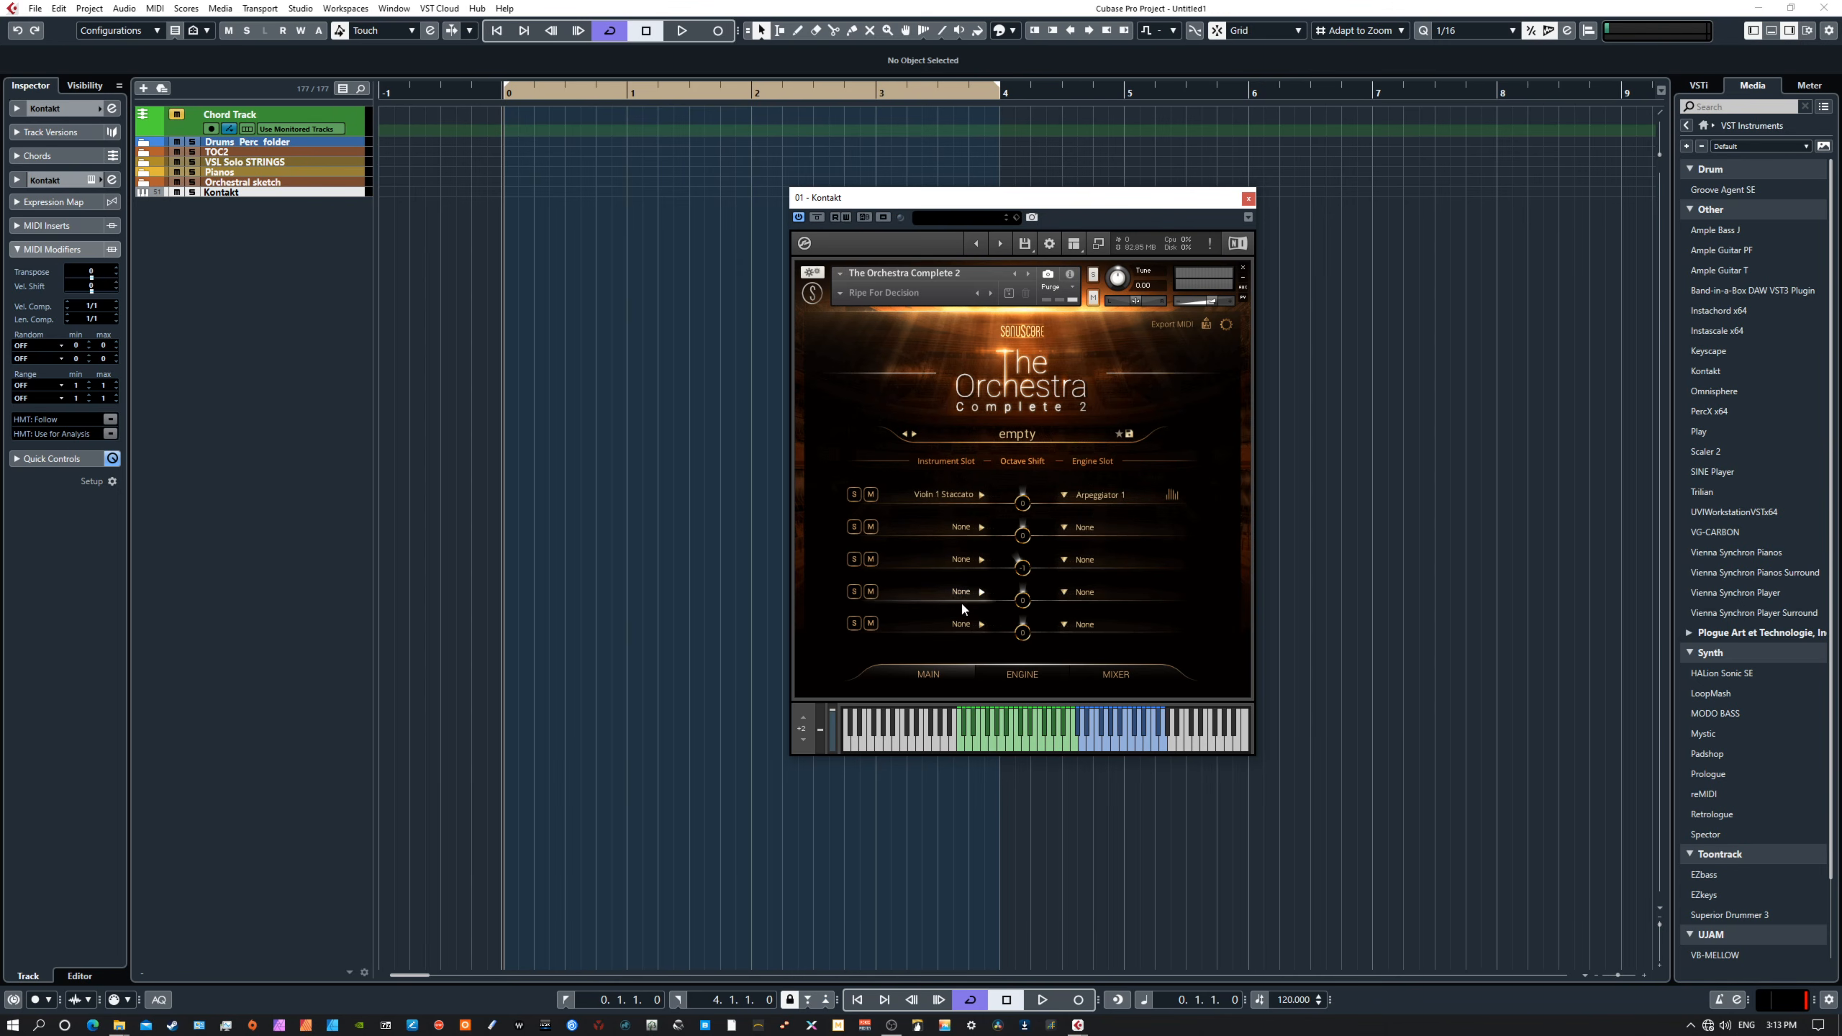
click(964, 625)
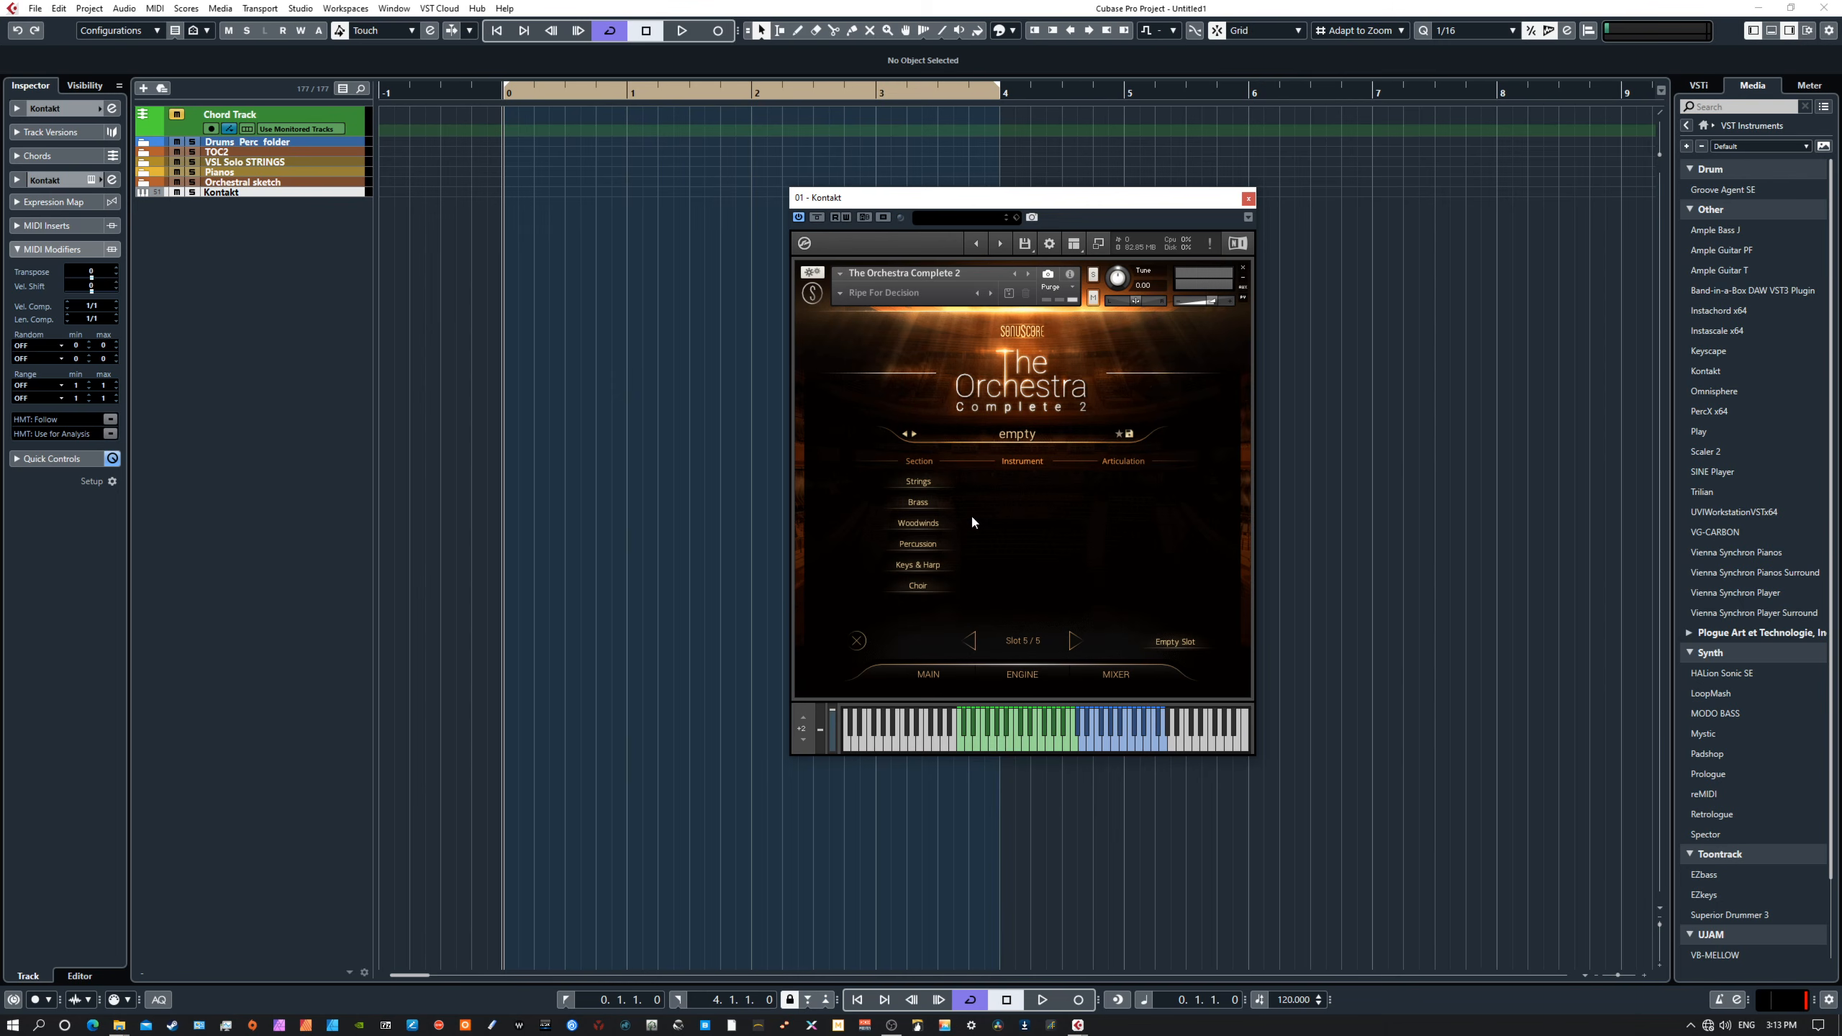
click(922, 483)
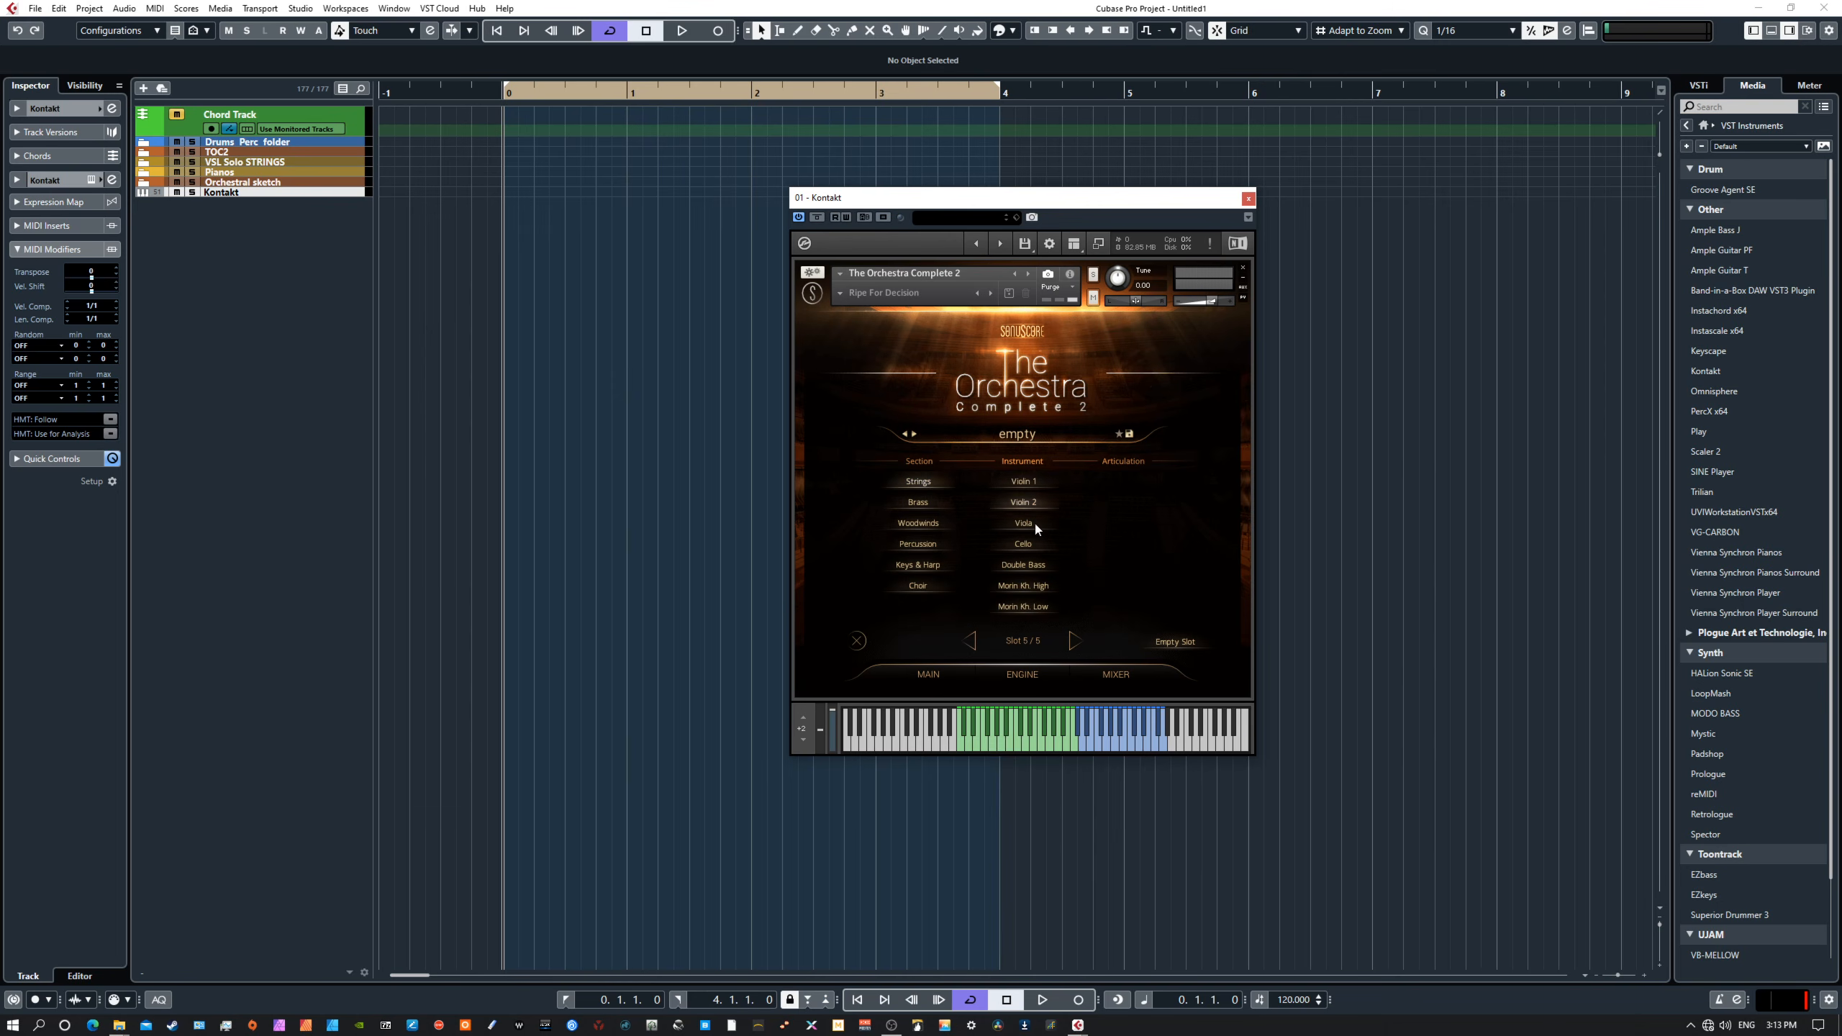
click(1026, 567)
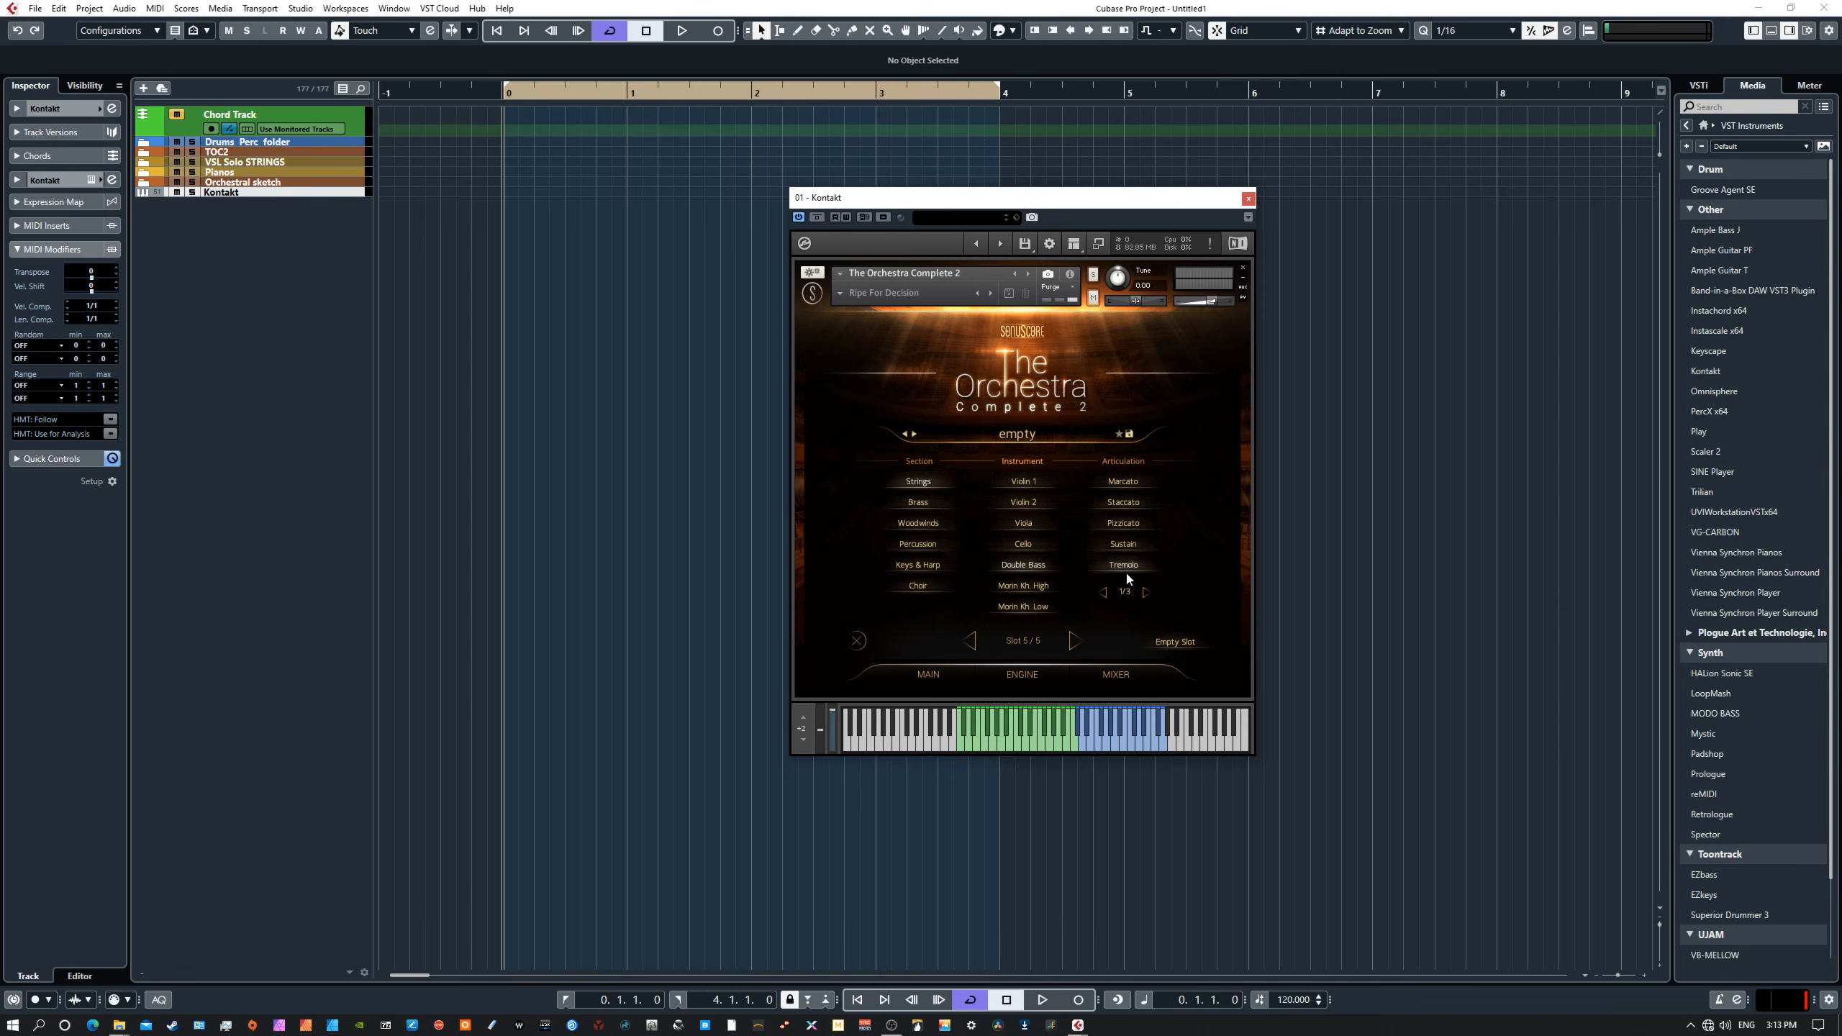
click(1136, 508)
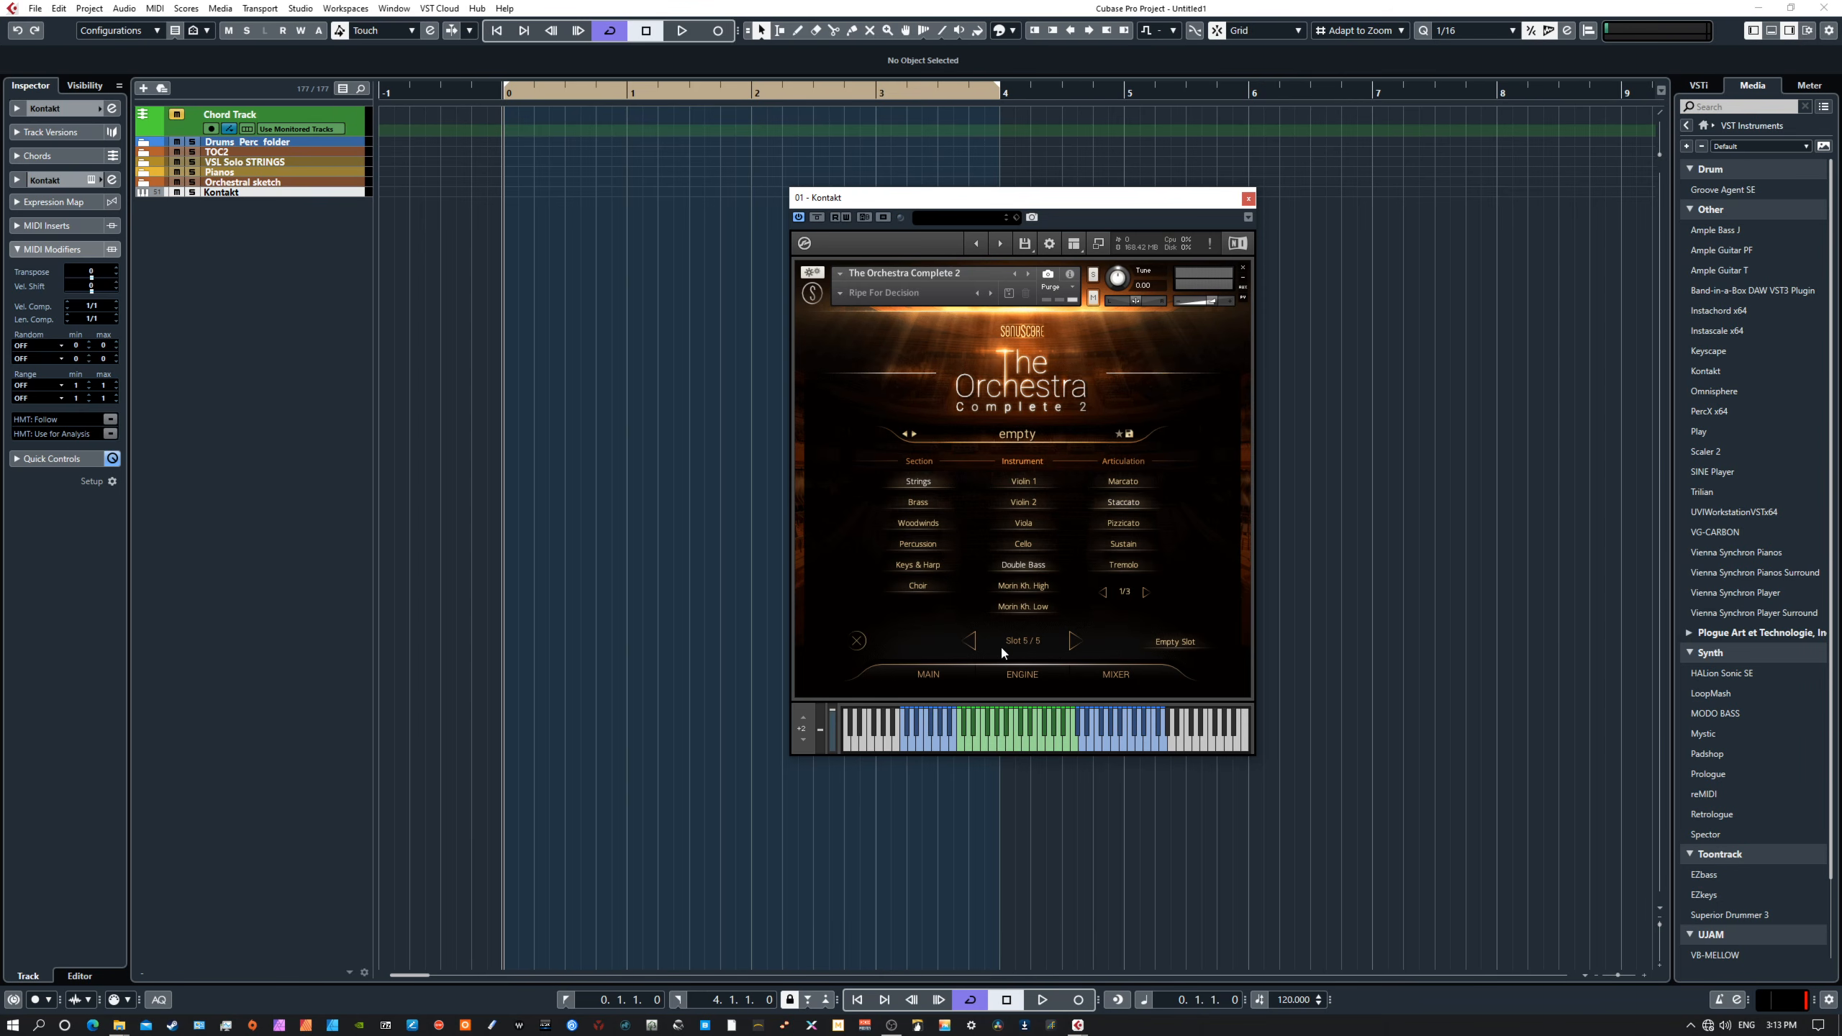
click(1023, 675)
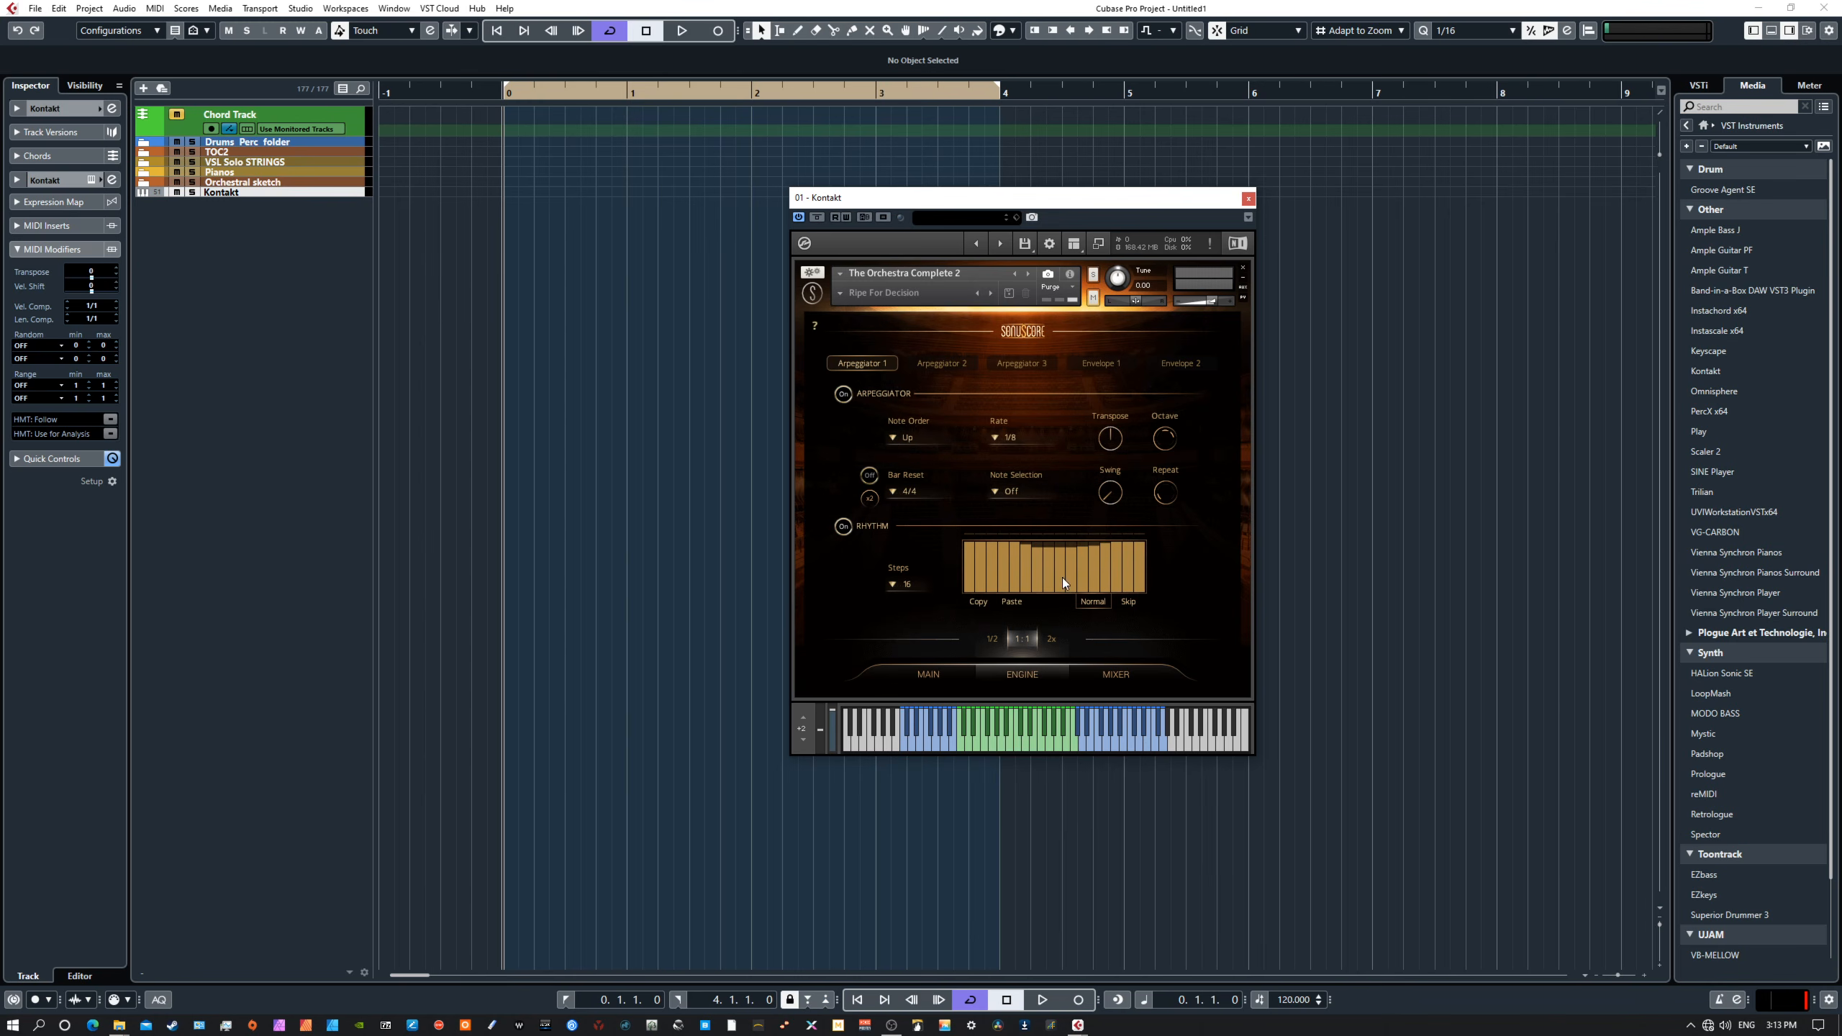
click(929, 674)
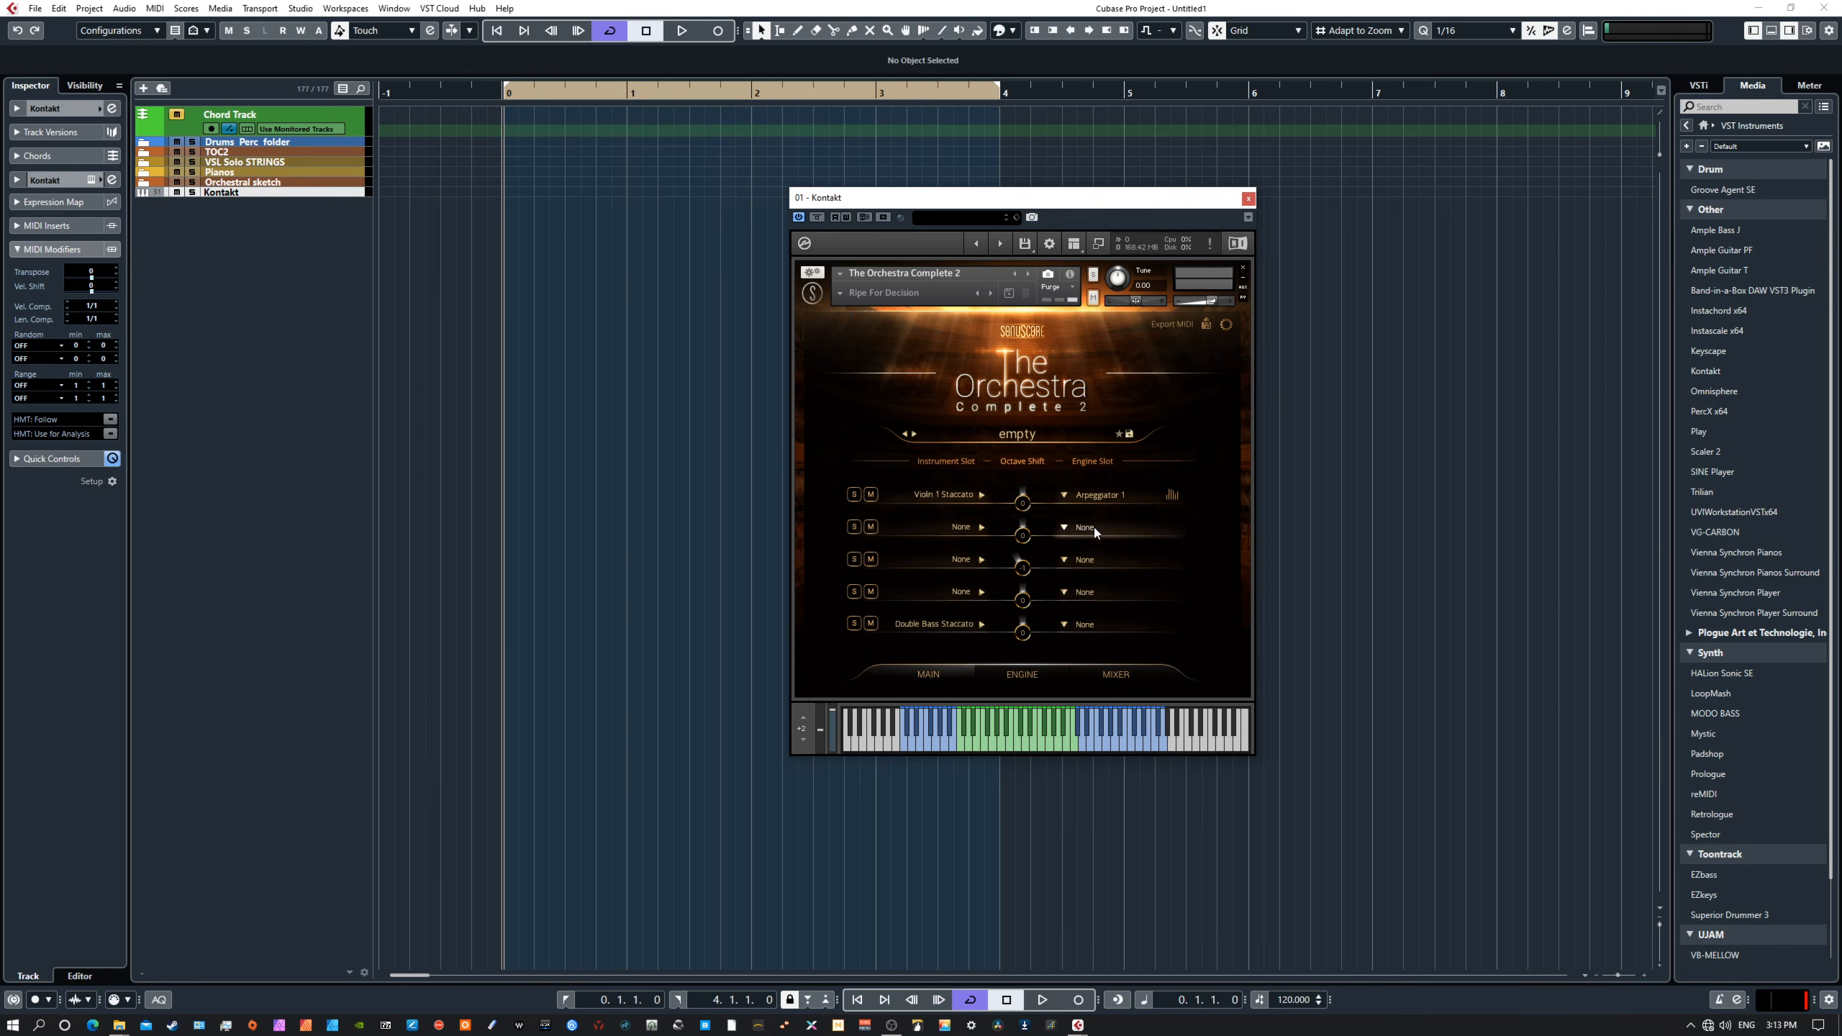
click(1085, 624)
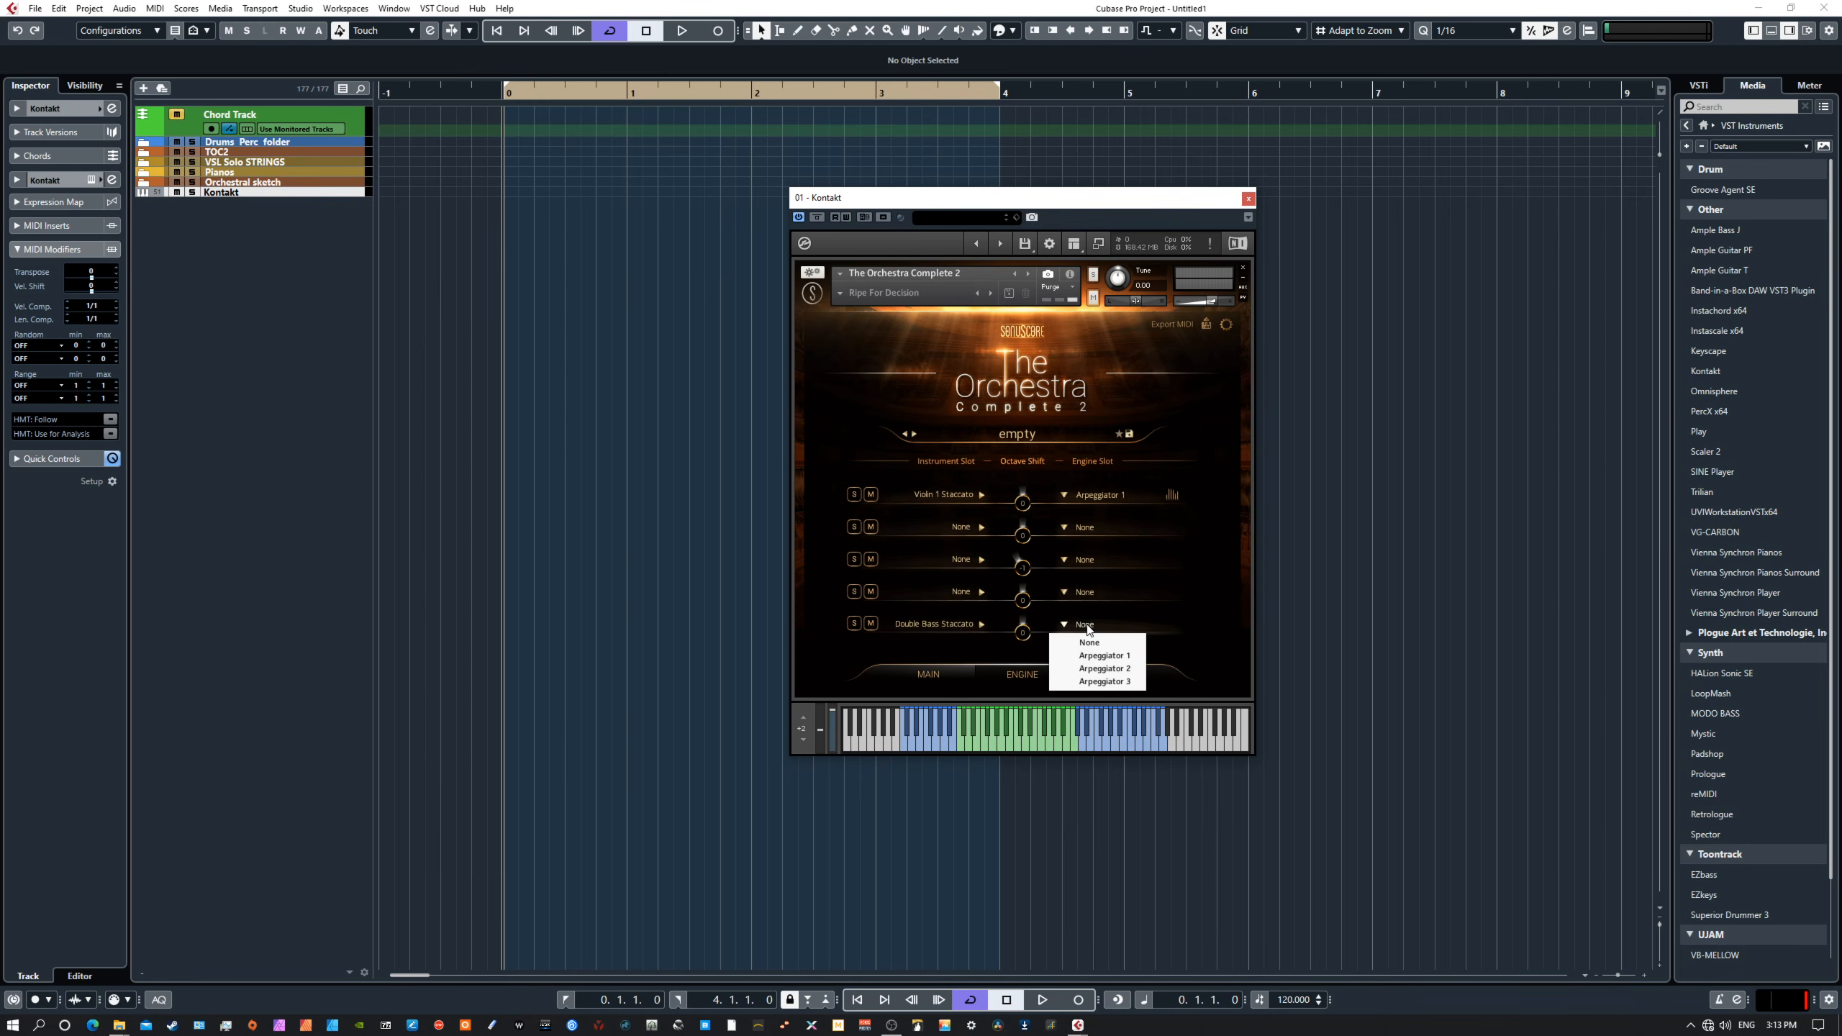
click(1104, 669)
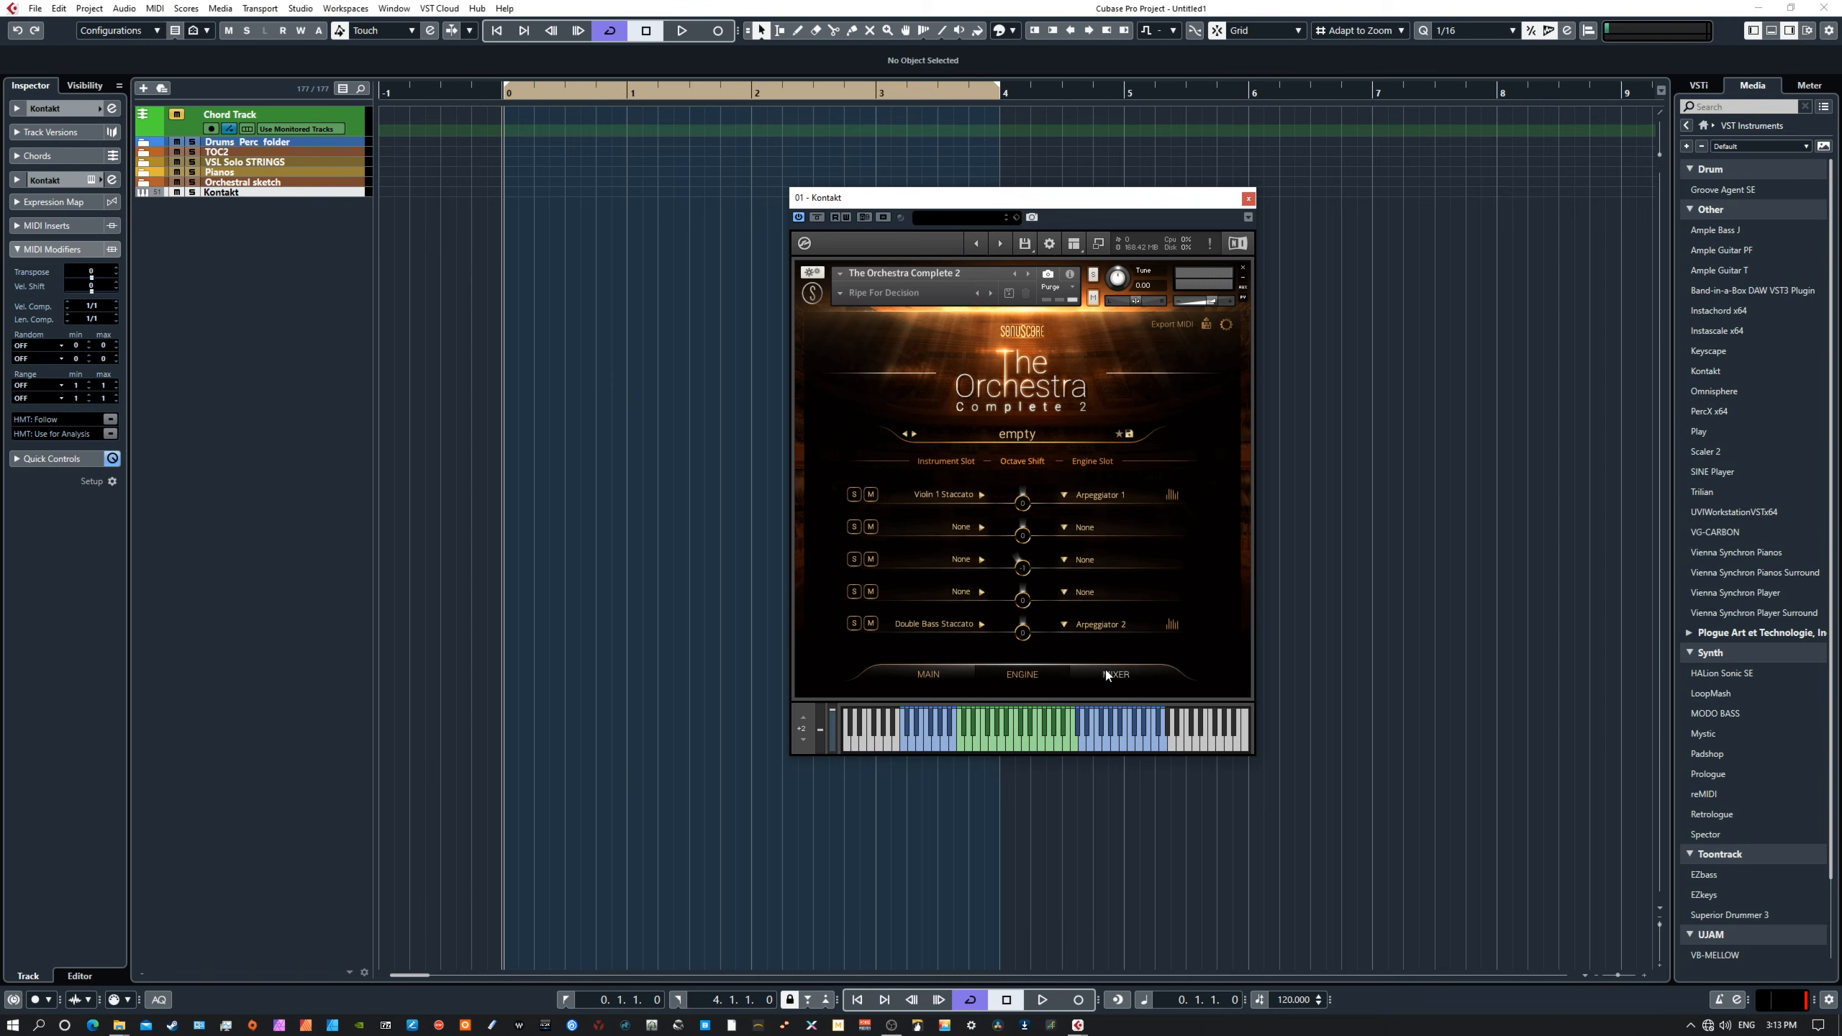
Step: Raise Arpeggiator 2's 12 rhythm step bars to a nearly even height close to maximum
click(1013, 679)
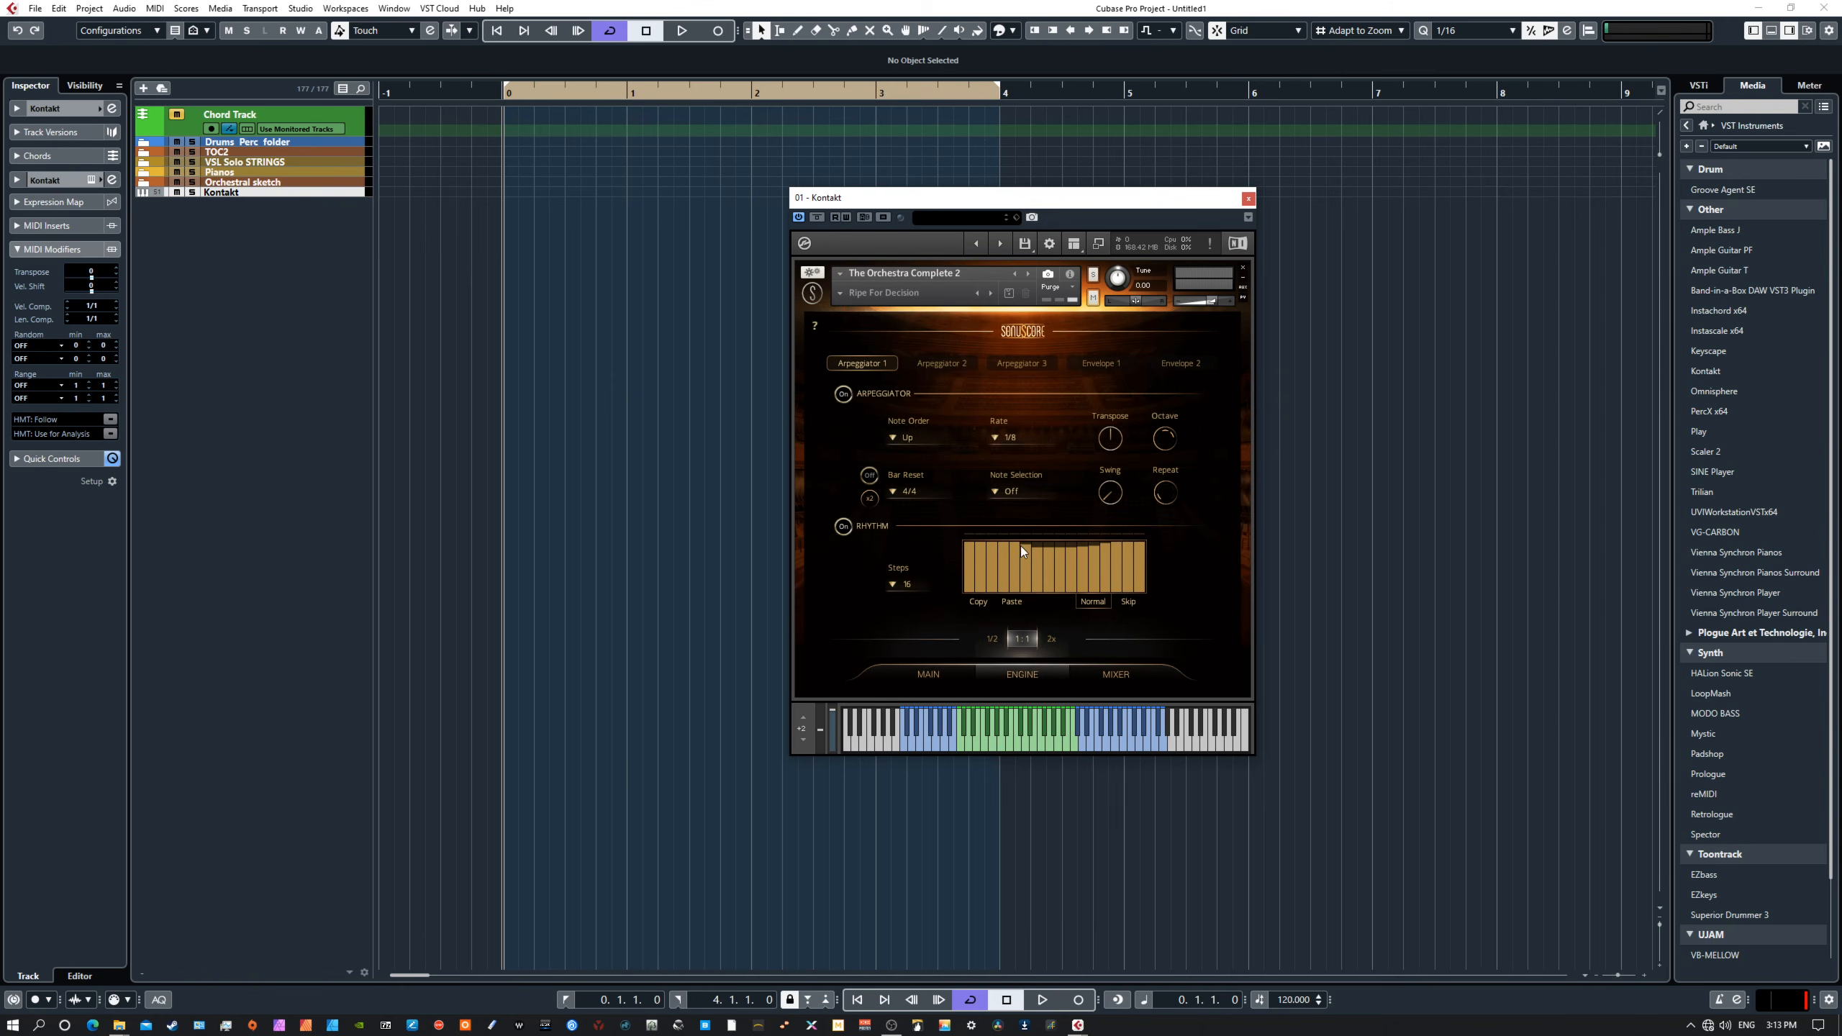
click(949, 366)
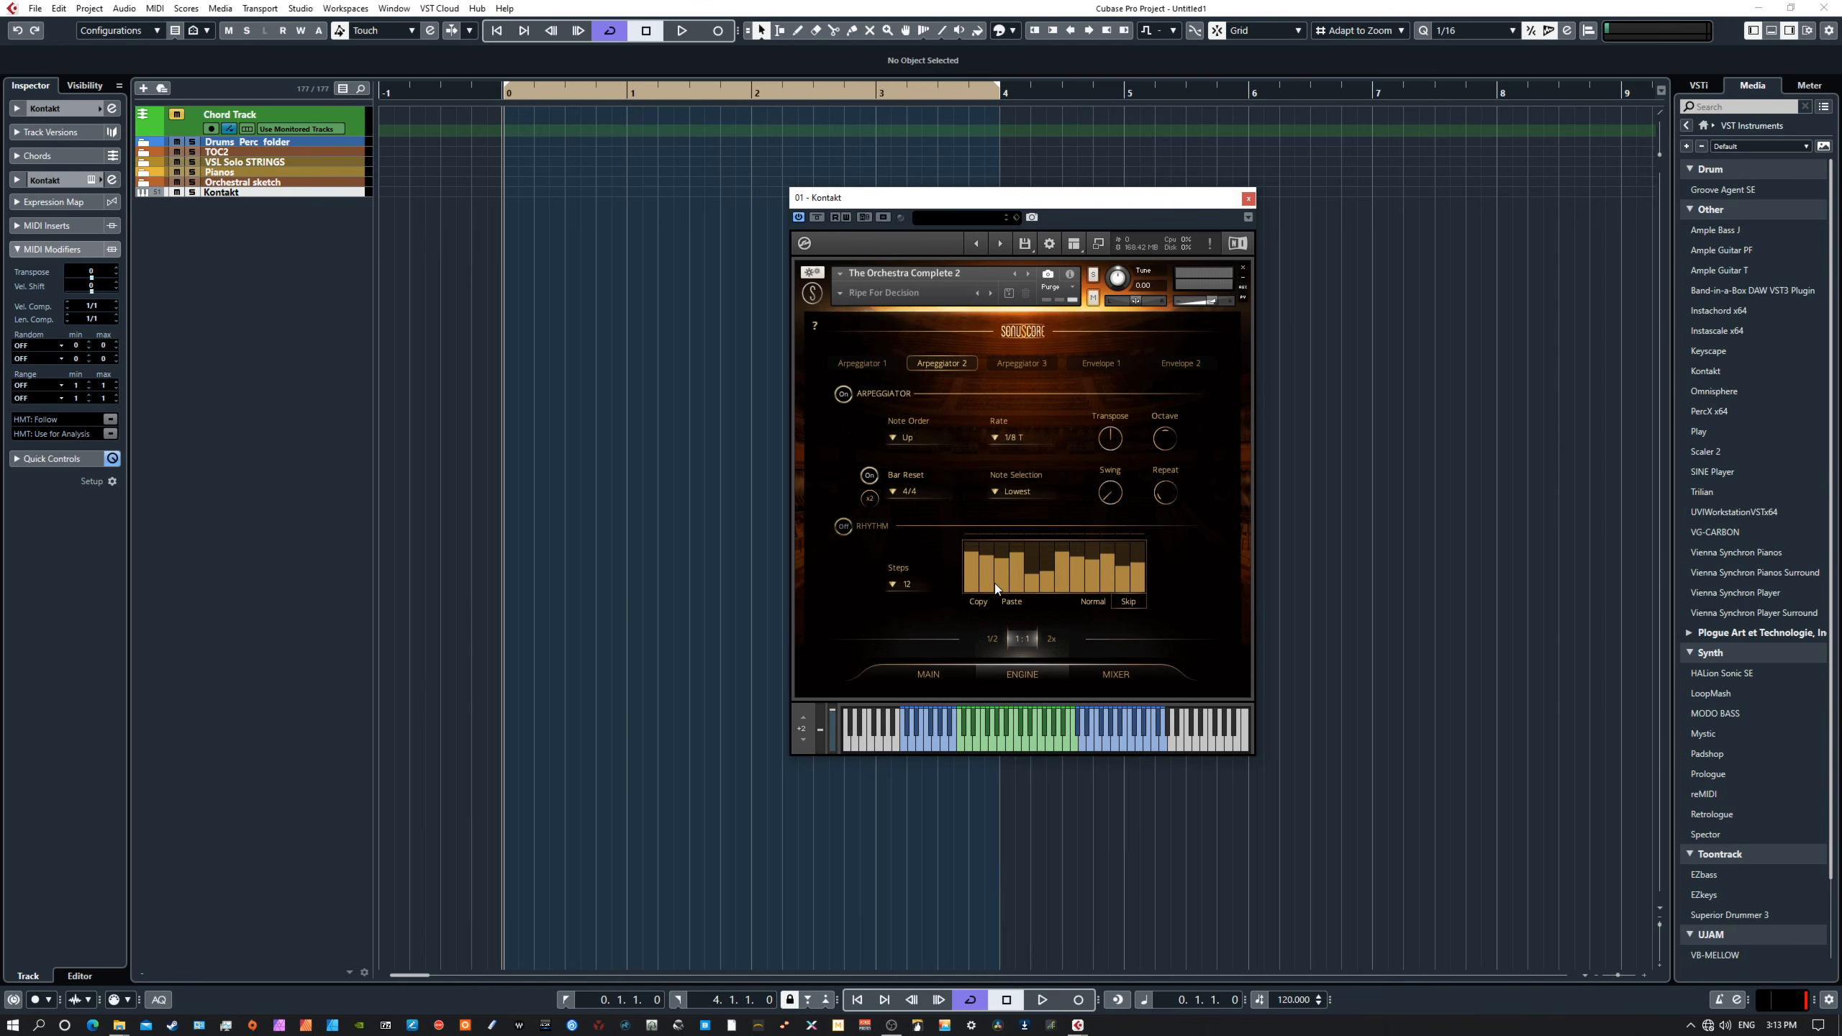
drag(964, 558, 1079, 563)
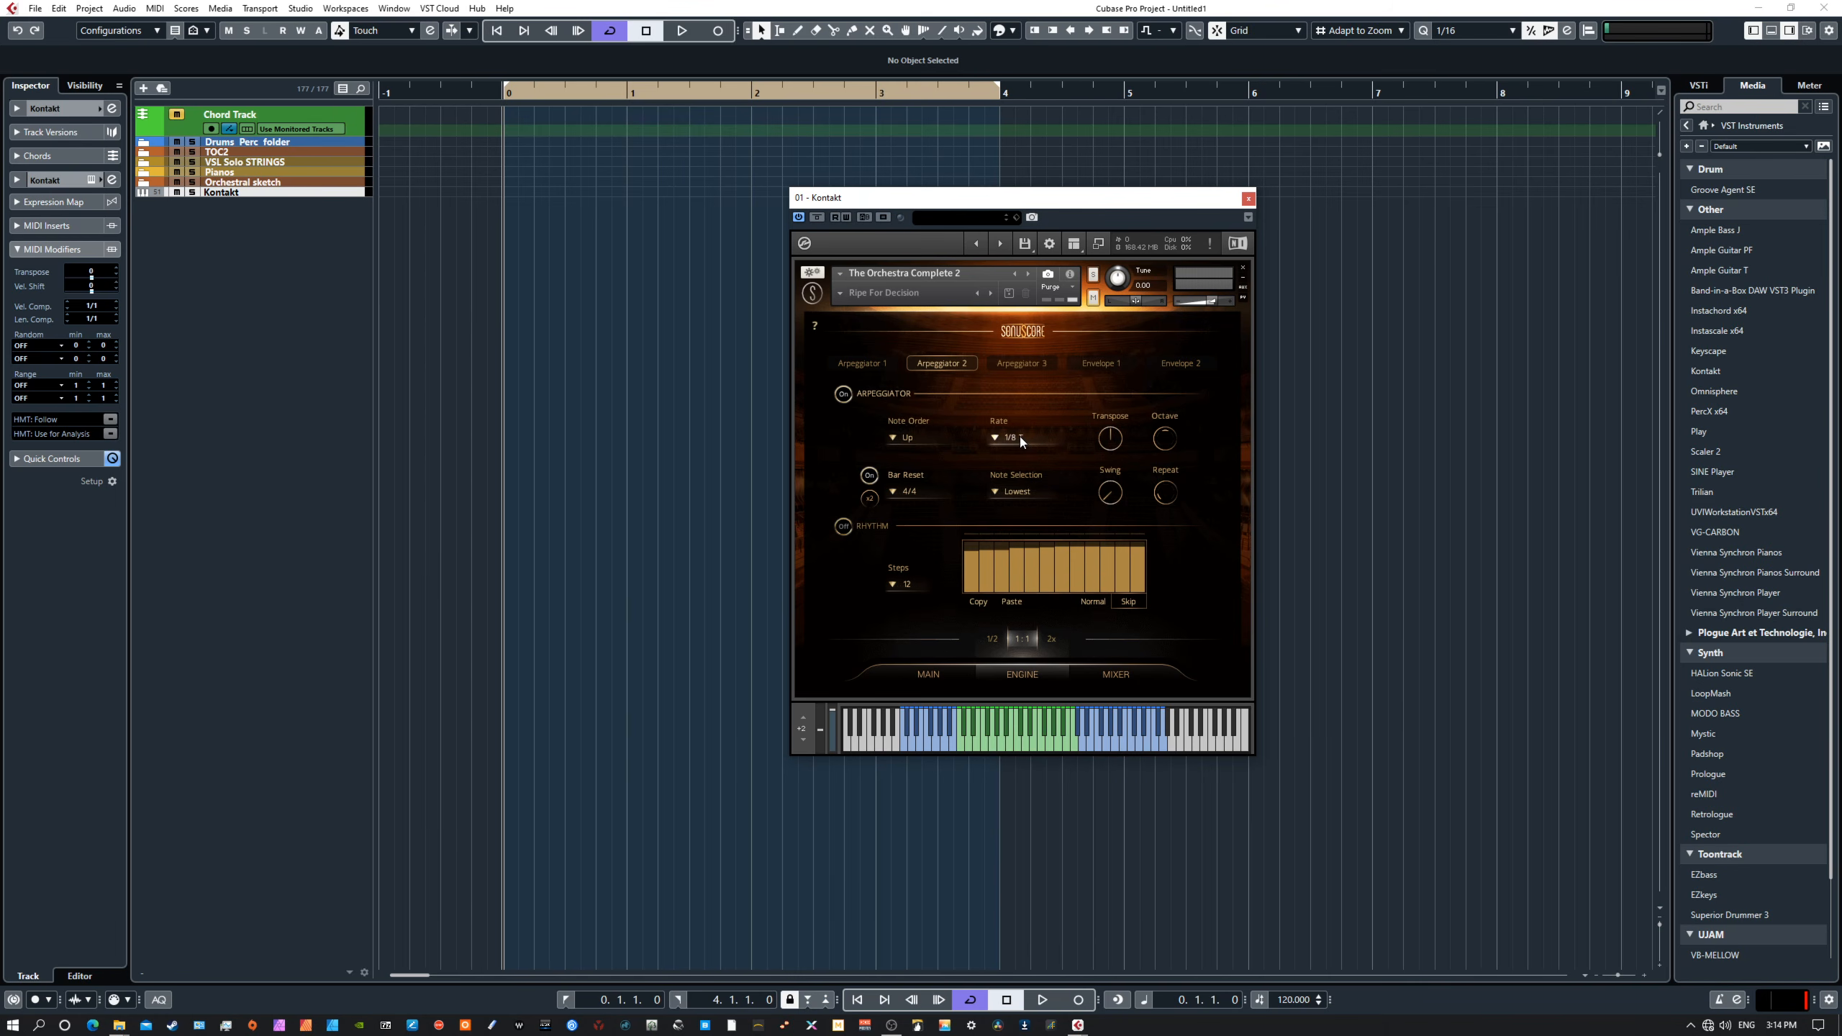
Step: Set Arpeggiator 2's Rate to 1/4, Note Selection to Off and Note Order to All (Chord)
click(1019, 436)
click(1019, 505)
click(1023, 492)
click(1034, 508)
click(911, 435)
click(936, 642)
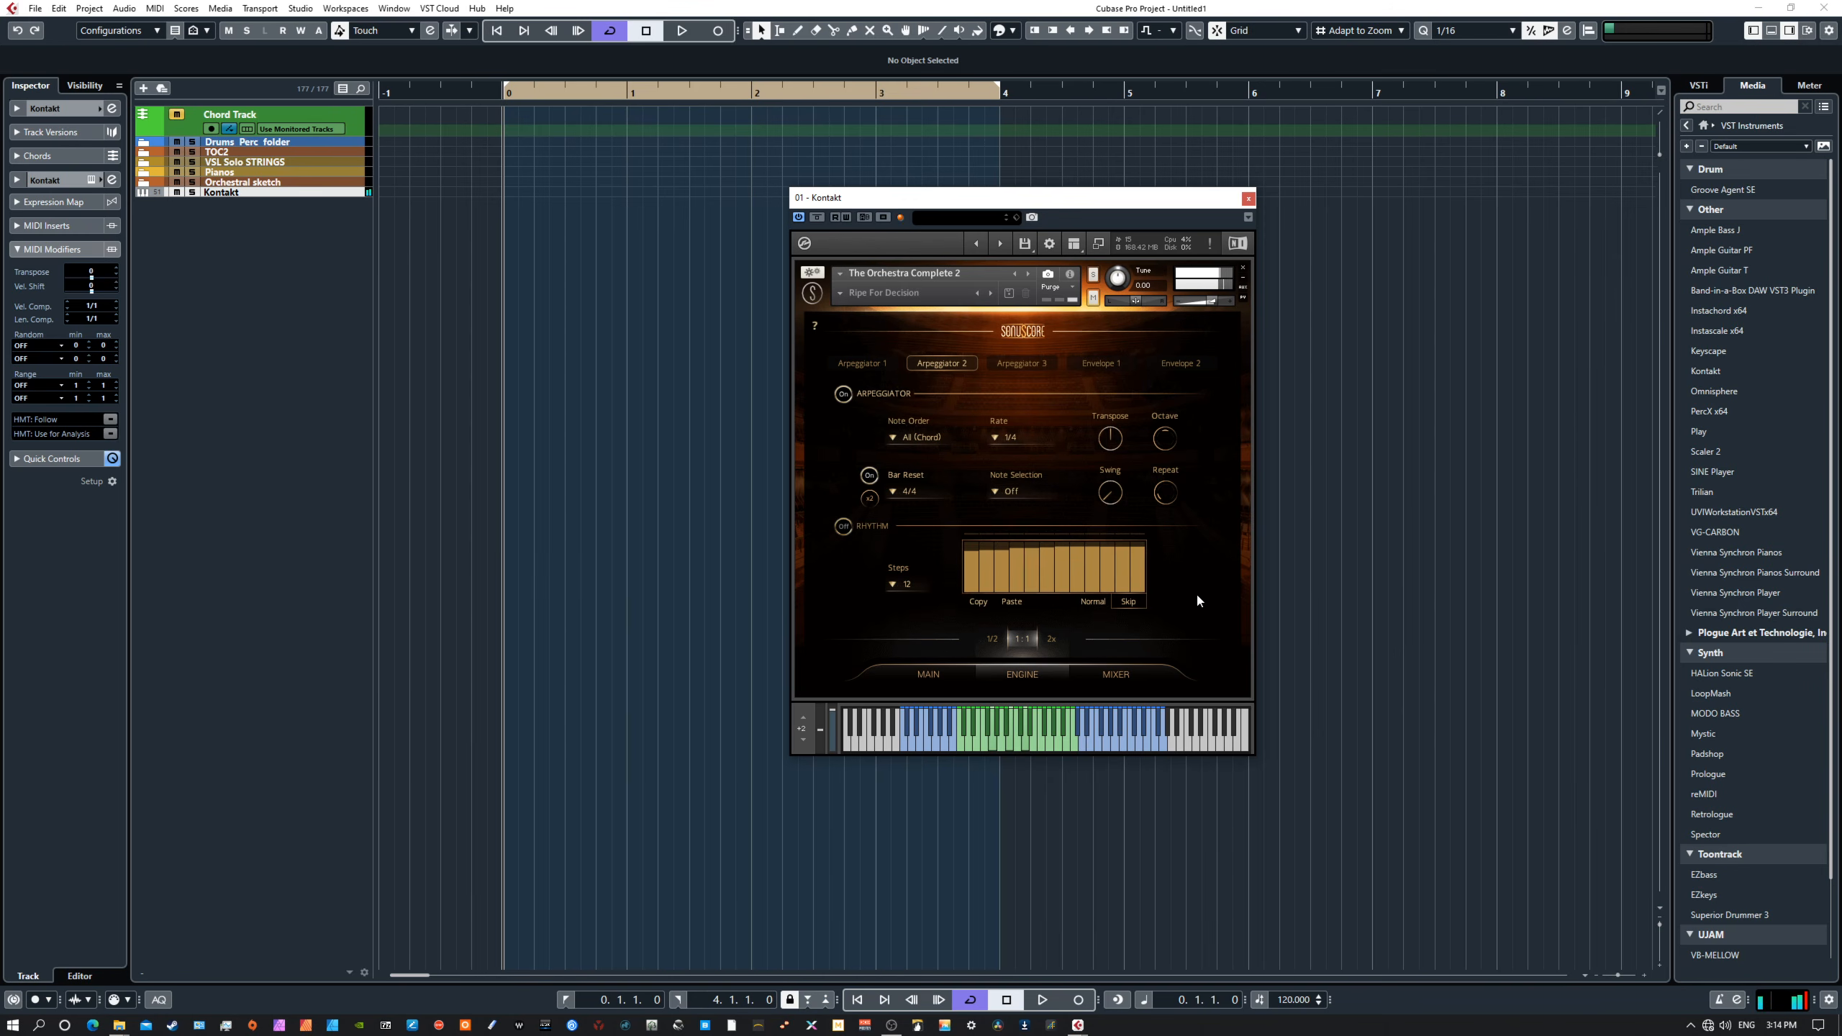
Step: Try Arpeggiator 2 with Note Order Up and a higher Repeat, and change Note Order to Move In
click(913, 436)
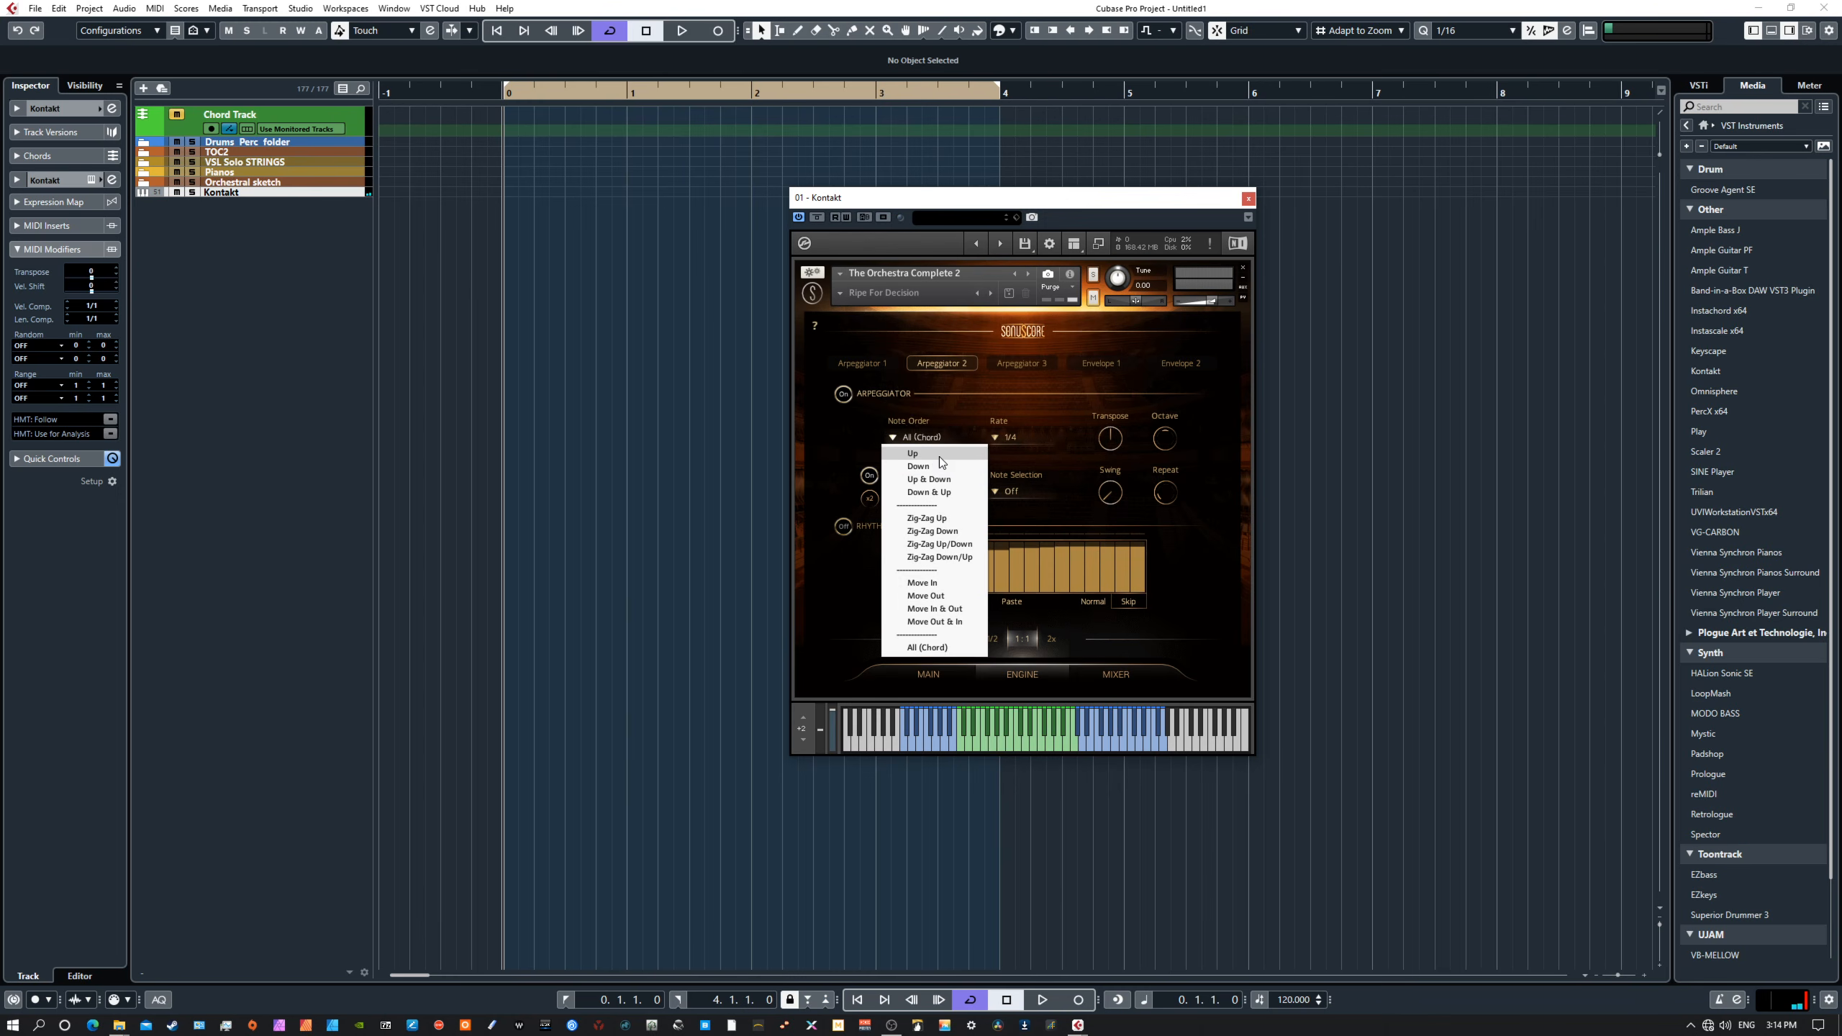
click(938, 455)
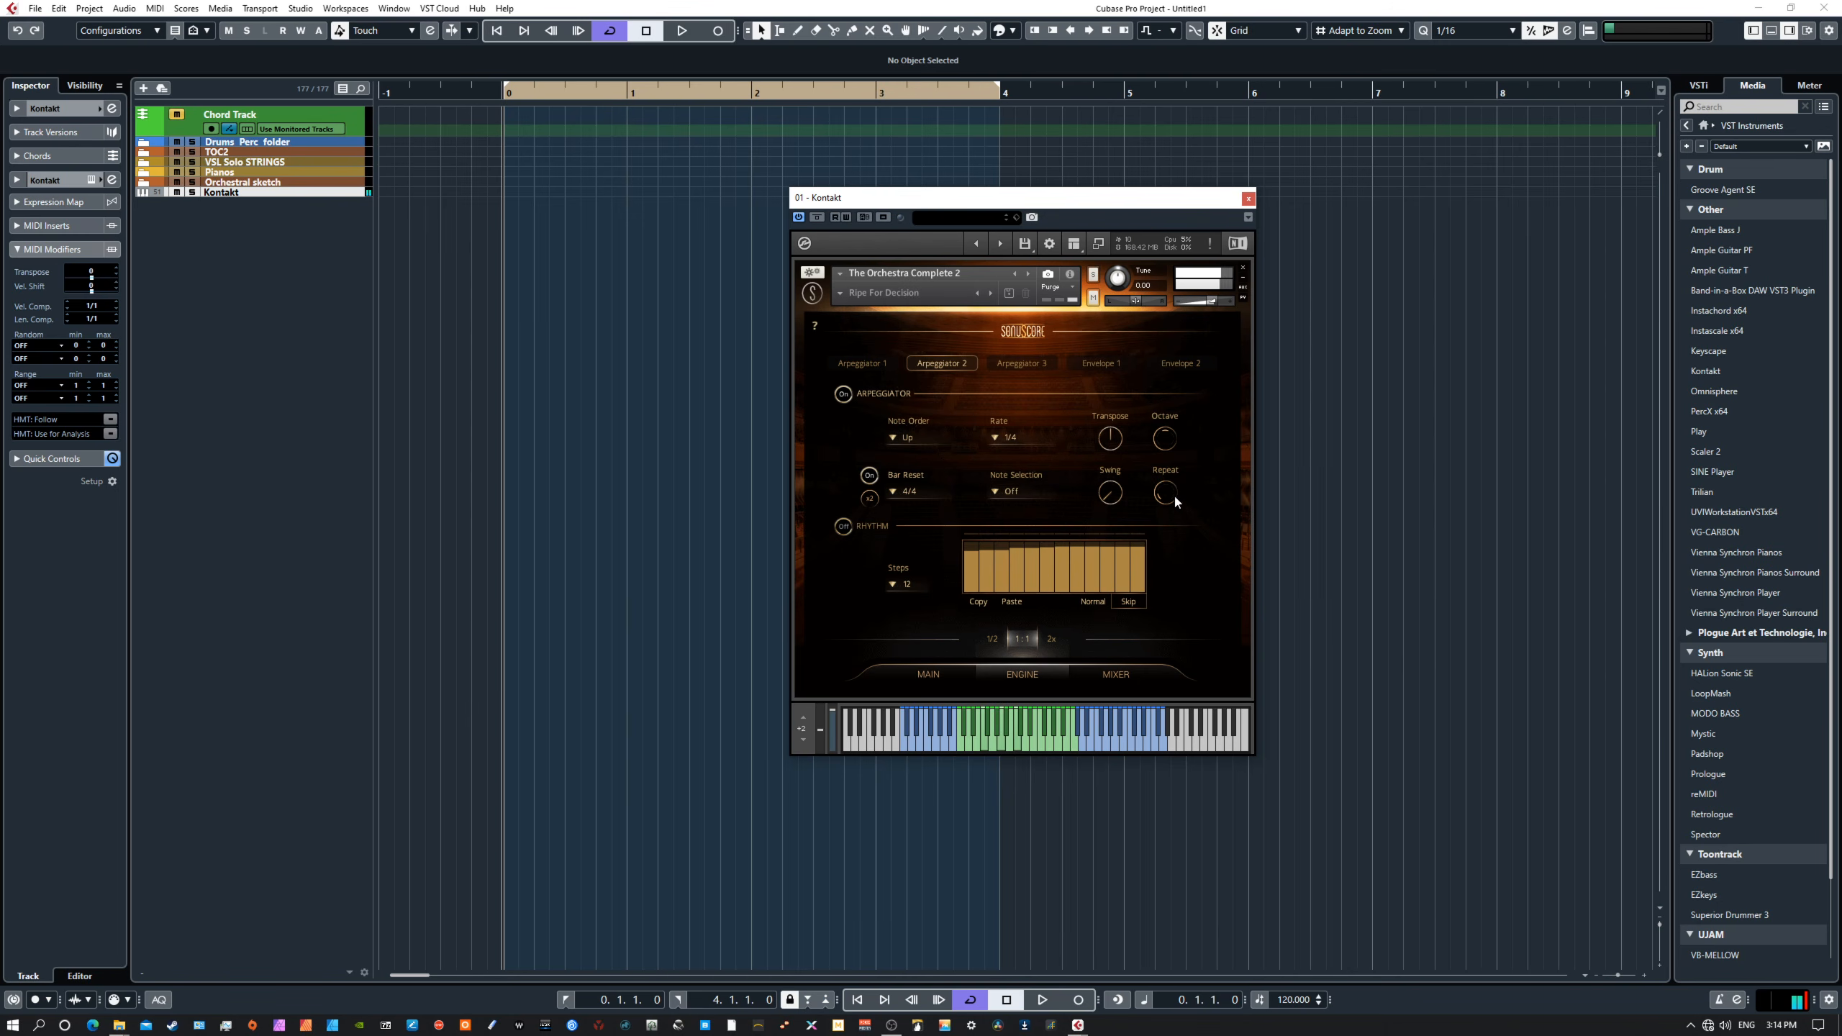
drag(1163, 499, 1174, 463)
click(908, 437)
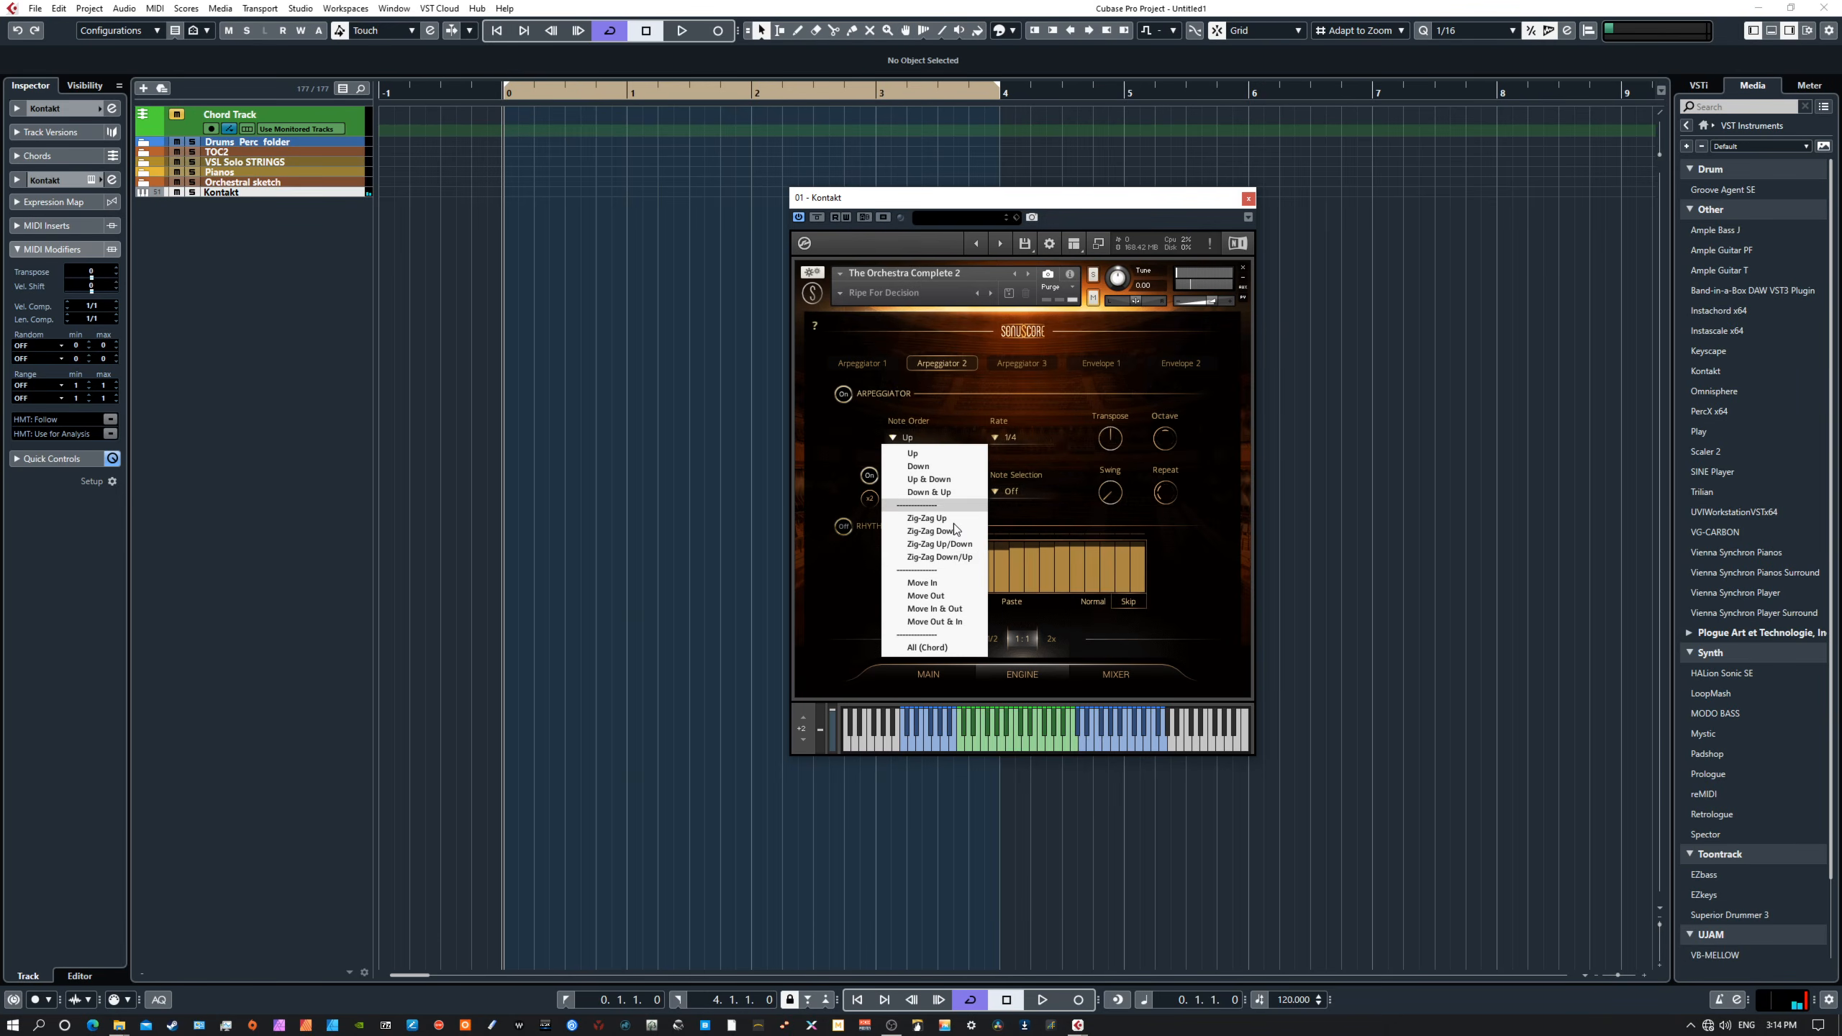
click(935, 584)
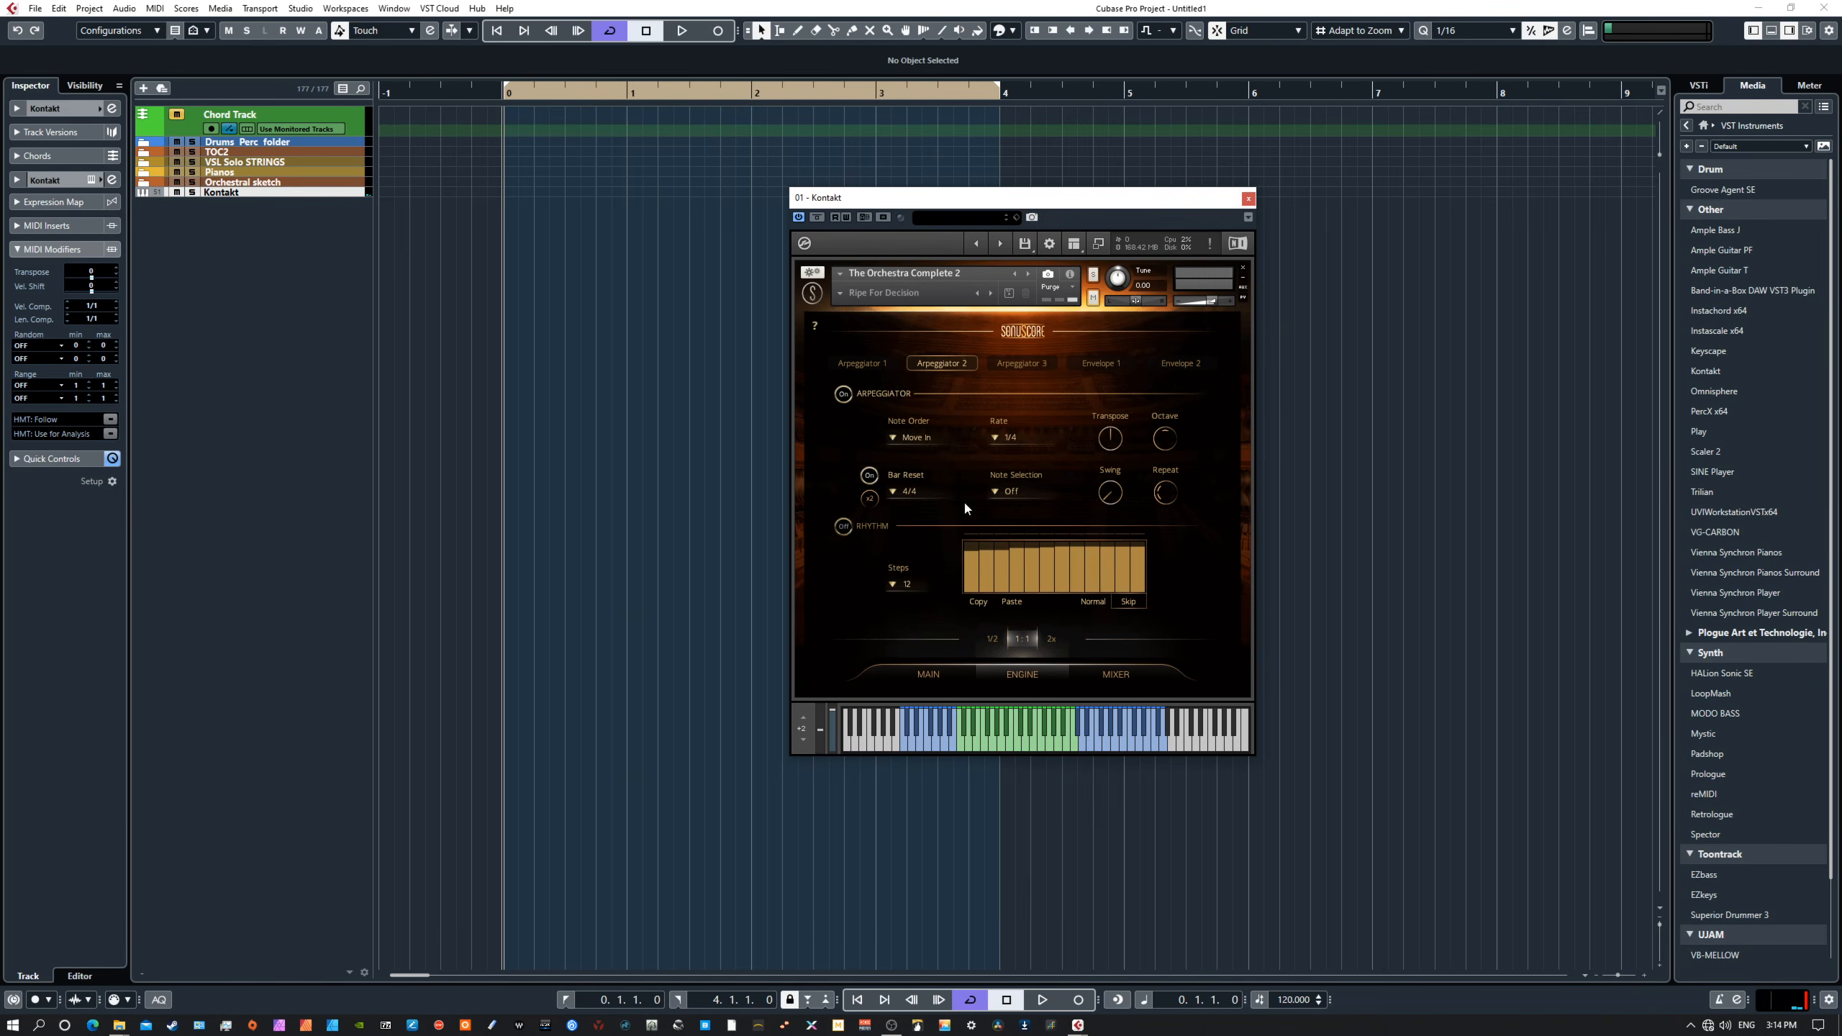
Step: Try Arpeggiator 2 at 1/4 T, set its Rate to 1/8, and adjust the Repeat and Octave amounts
click(1022, 440)
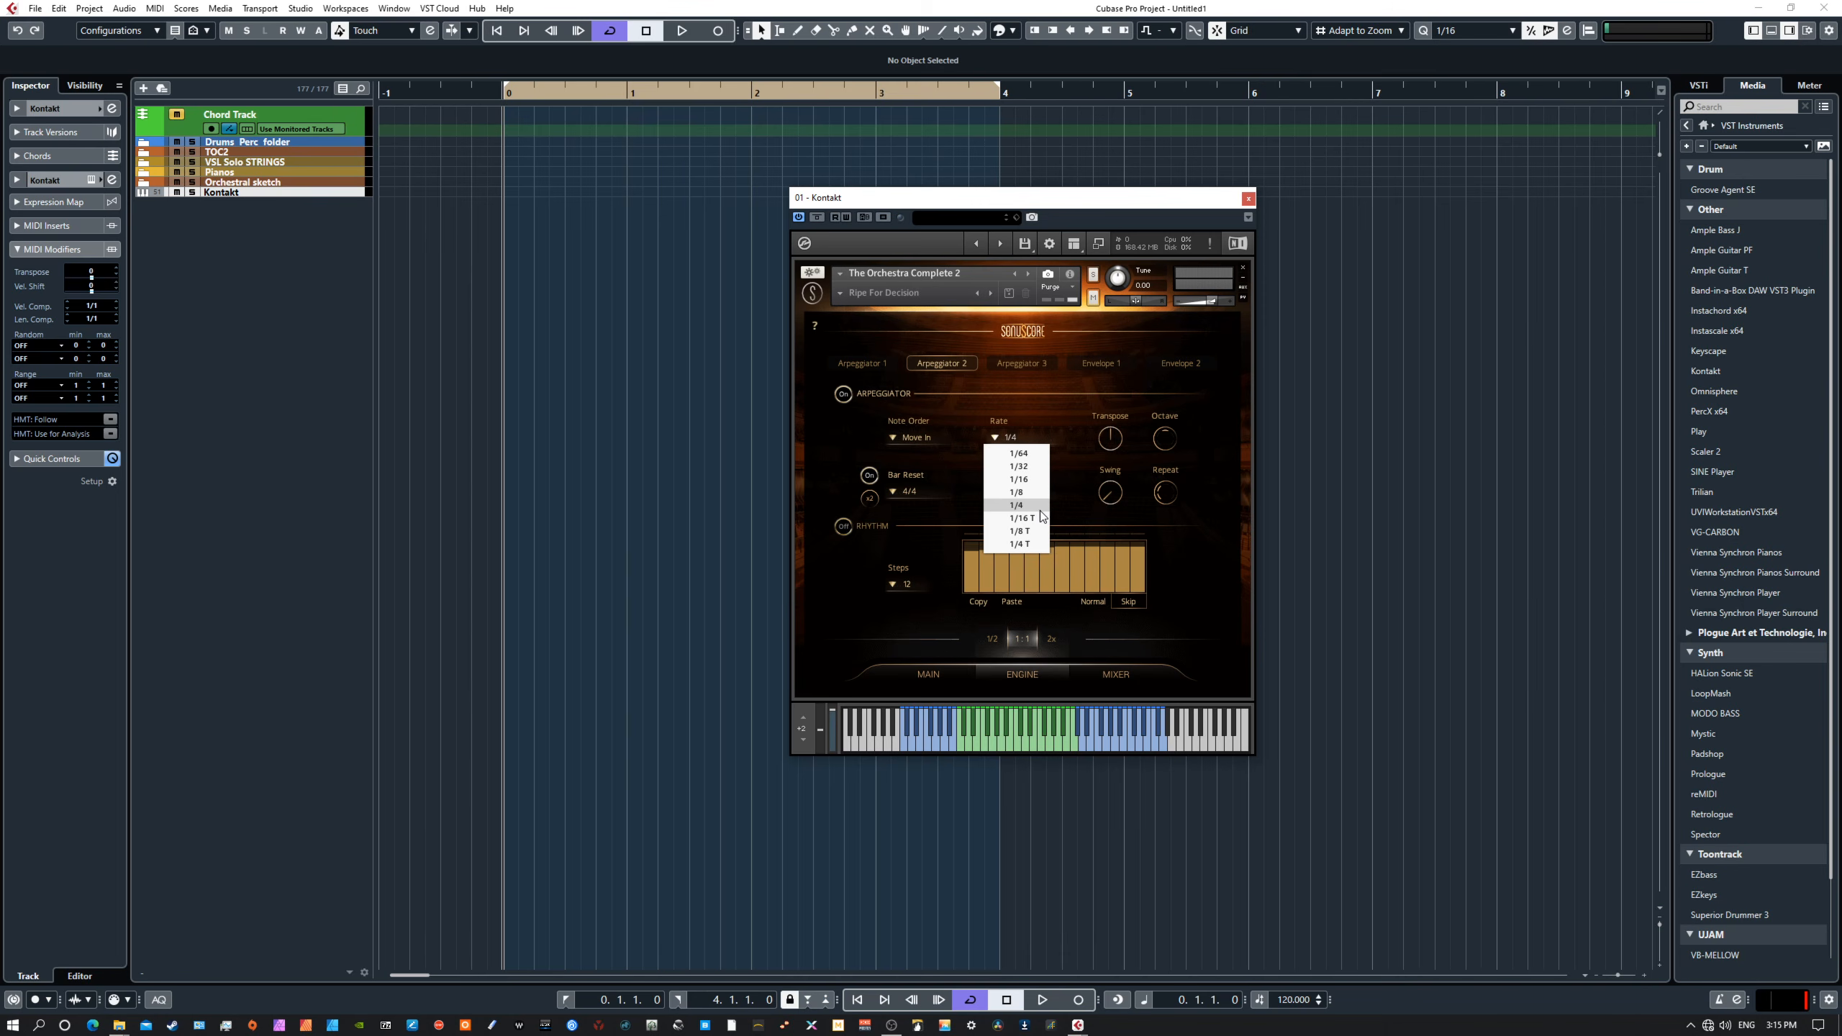
click(1032, 545)
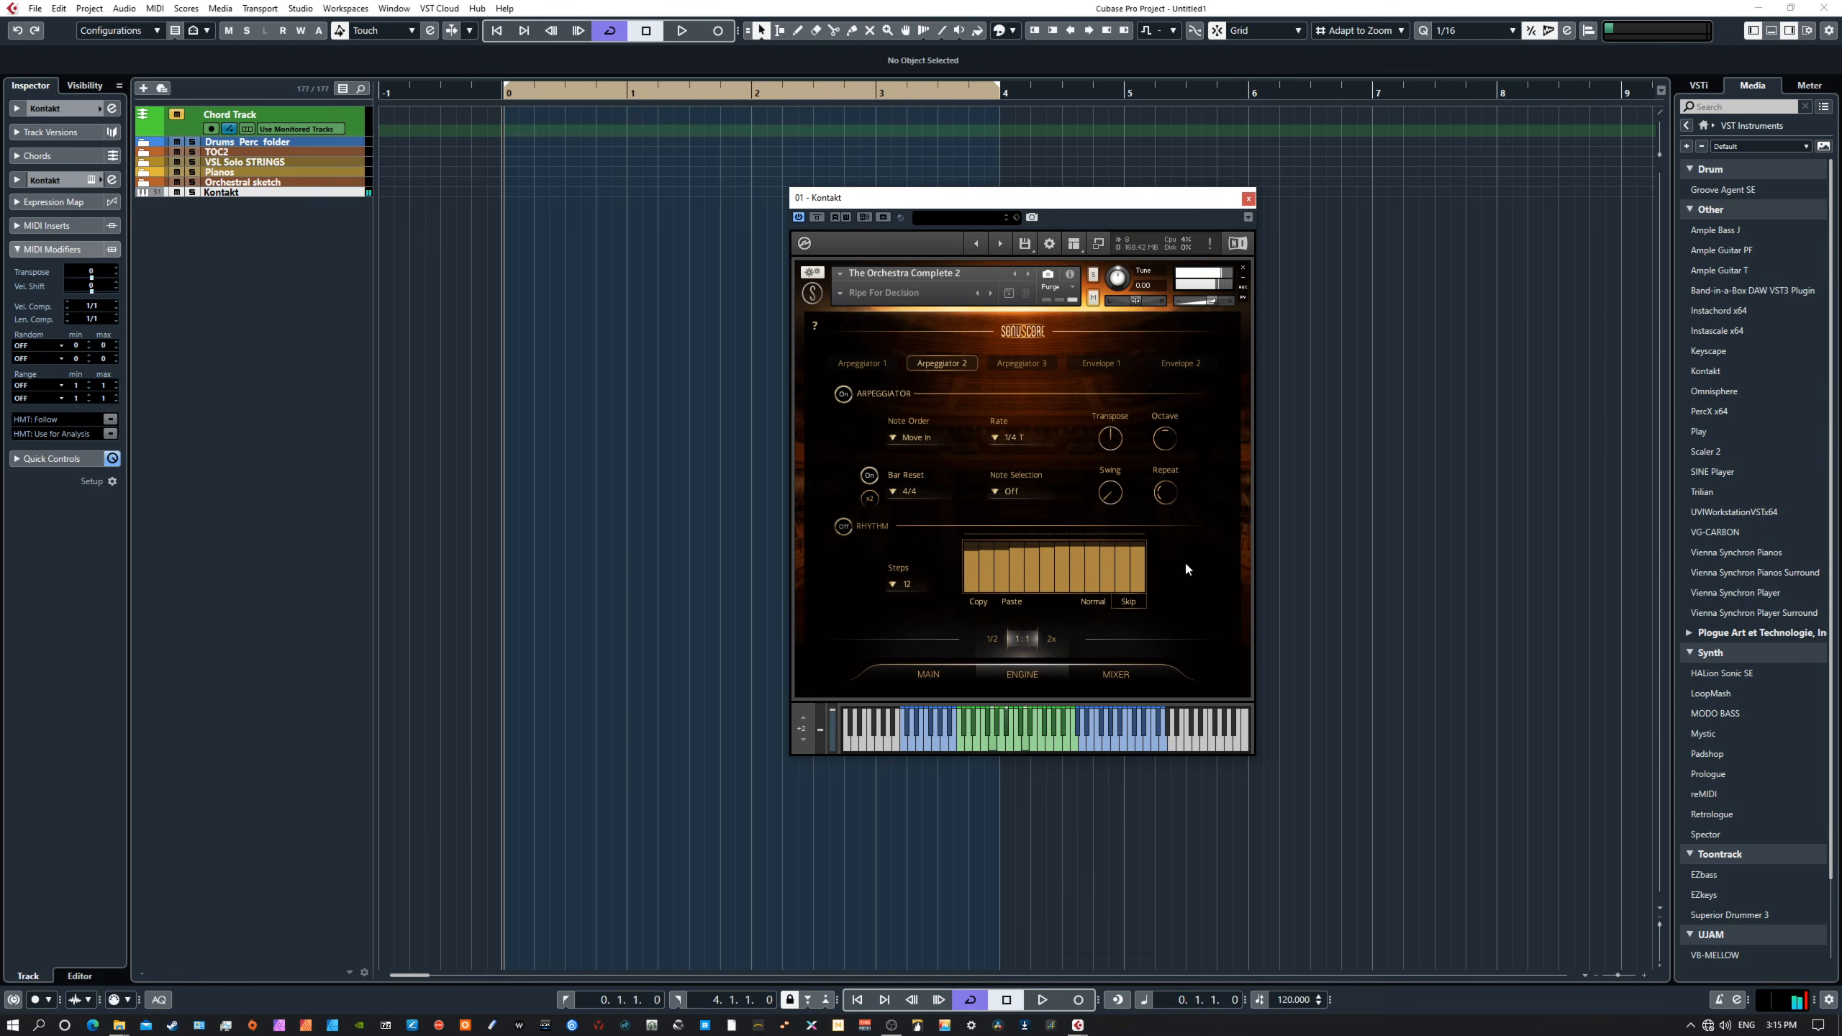
click(1013, 439)
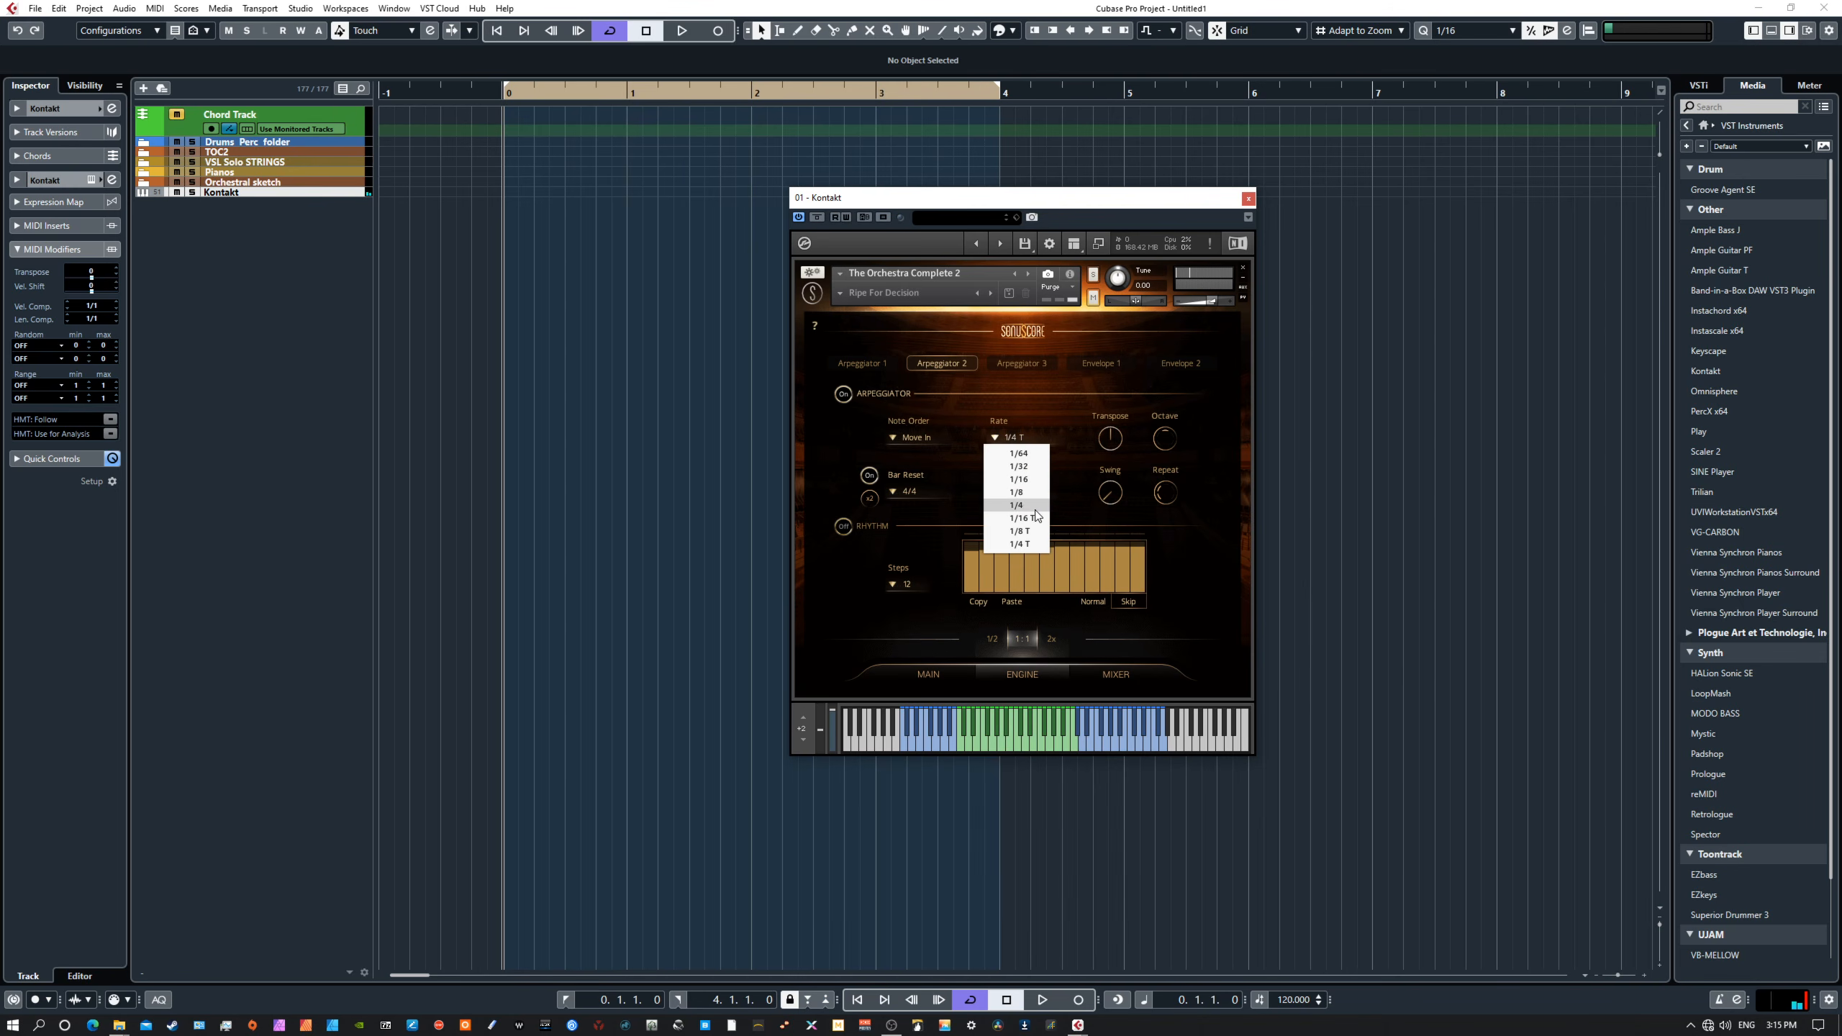
click(1019, 493)
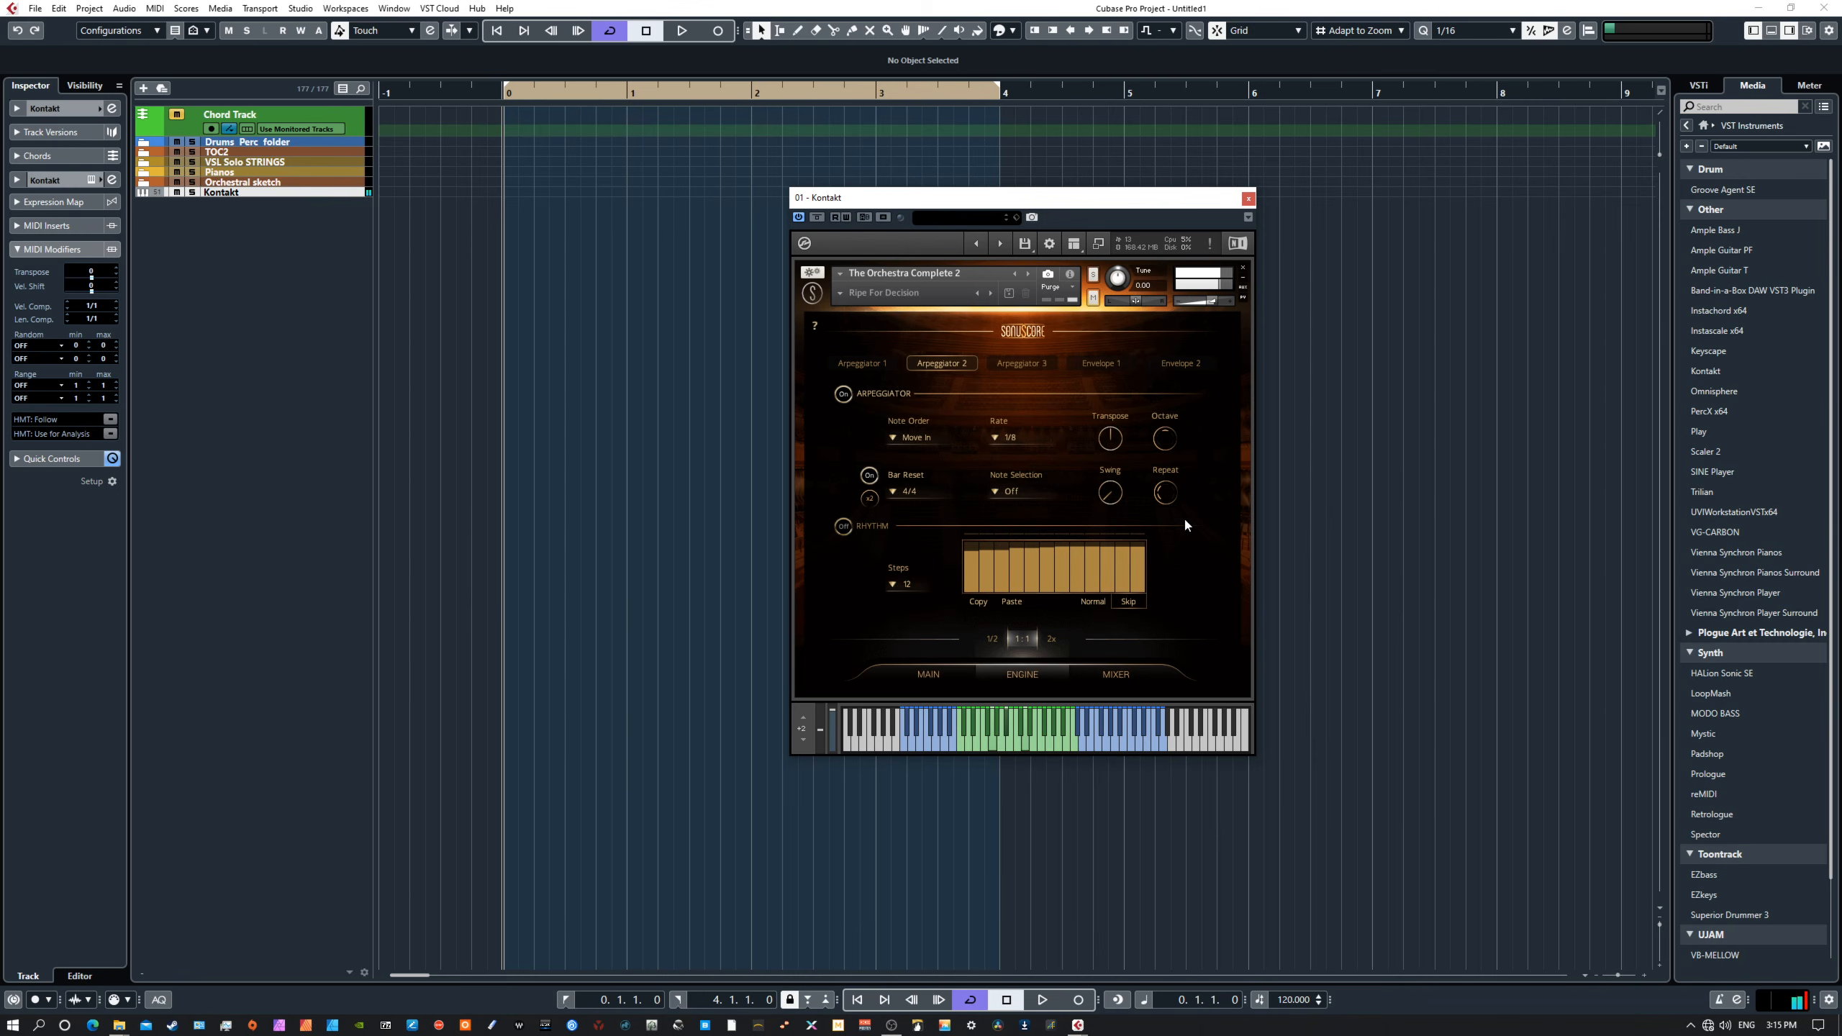
drag(1161, 495, 1162, 517)
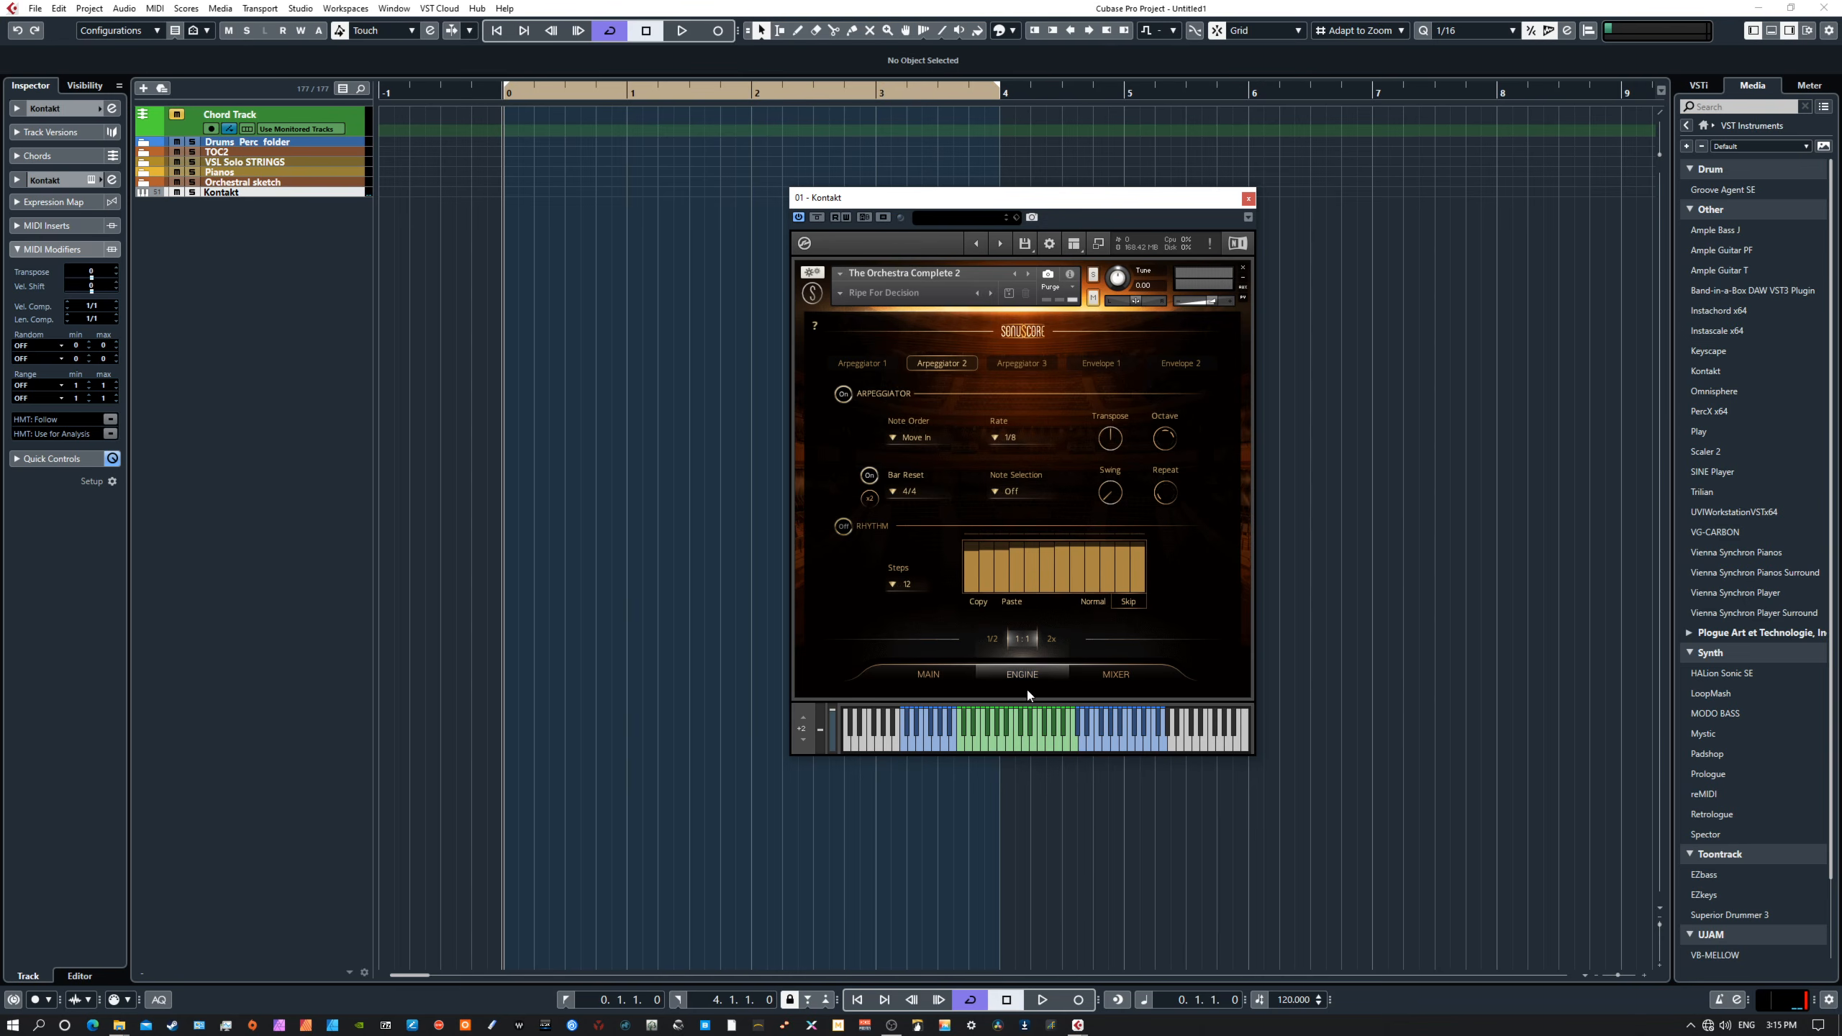
Step: Load Viola Sustain into the second instrument slot and assign Envelope 1 to it
click(927, 675)
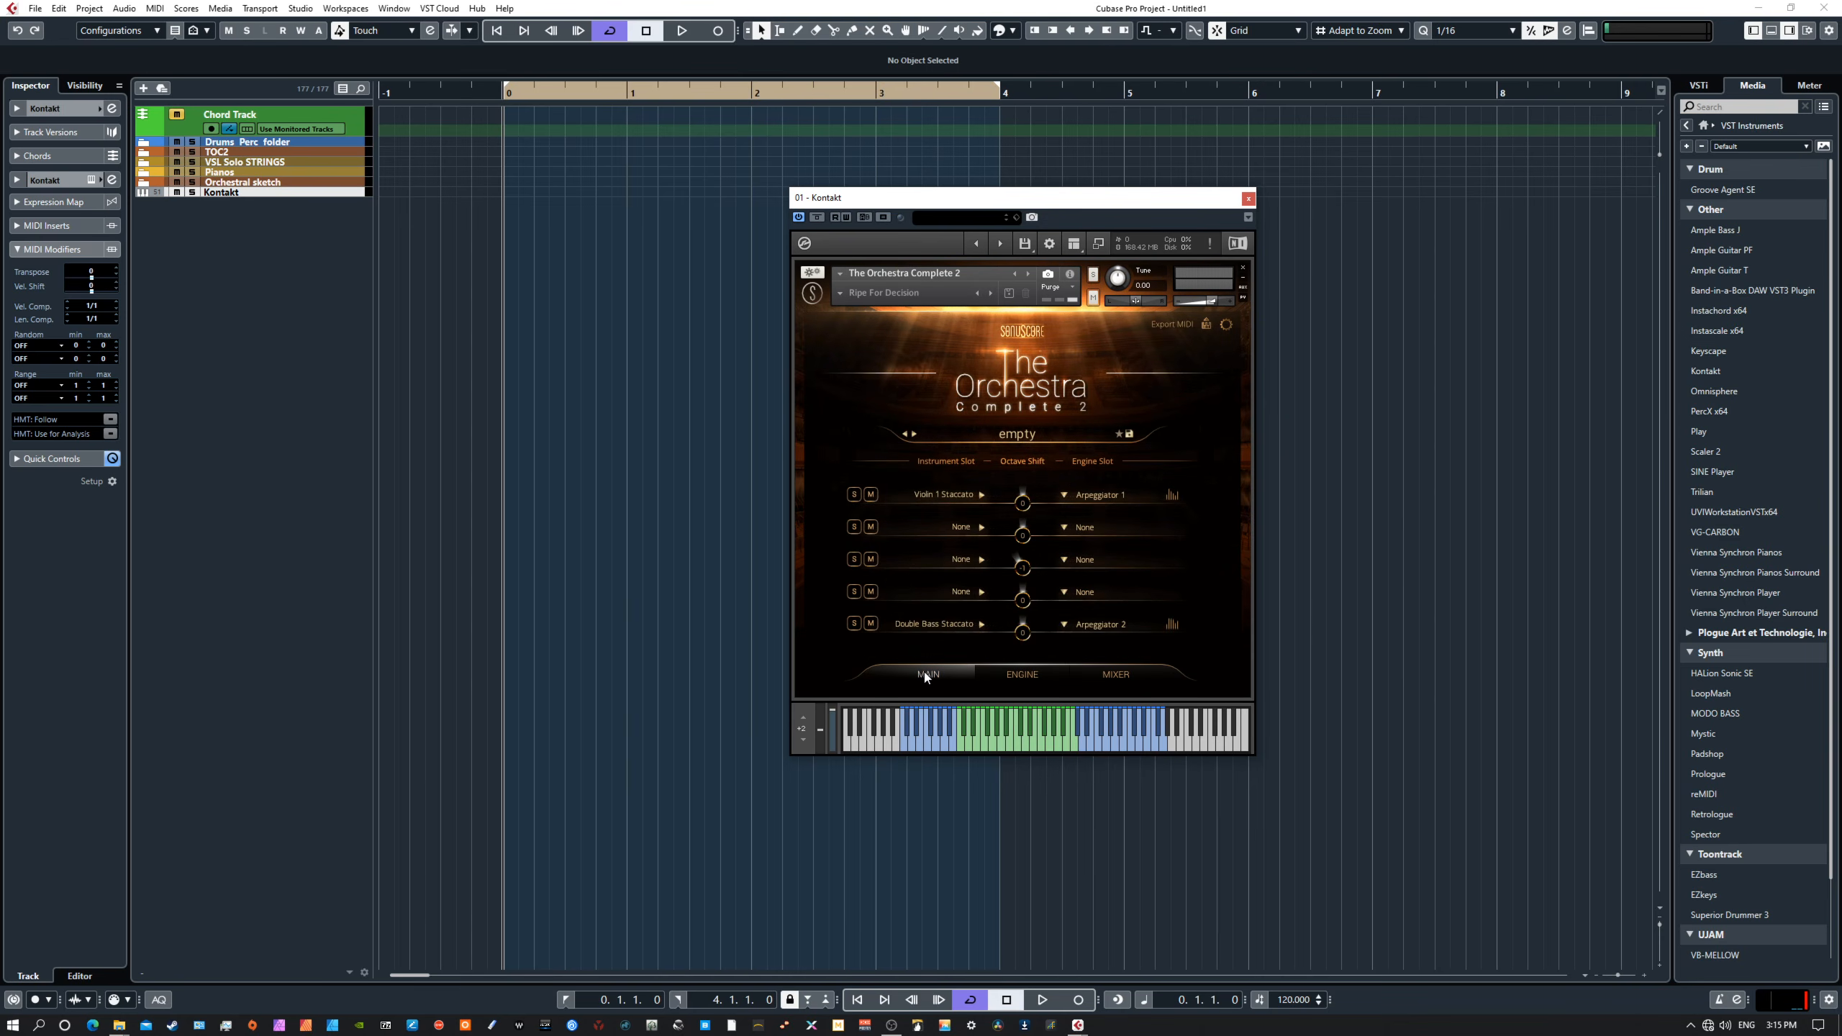
click(959, 528)
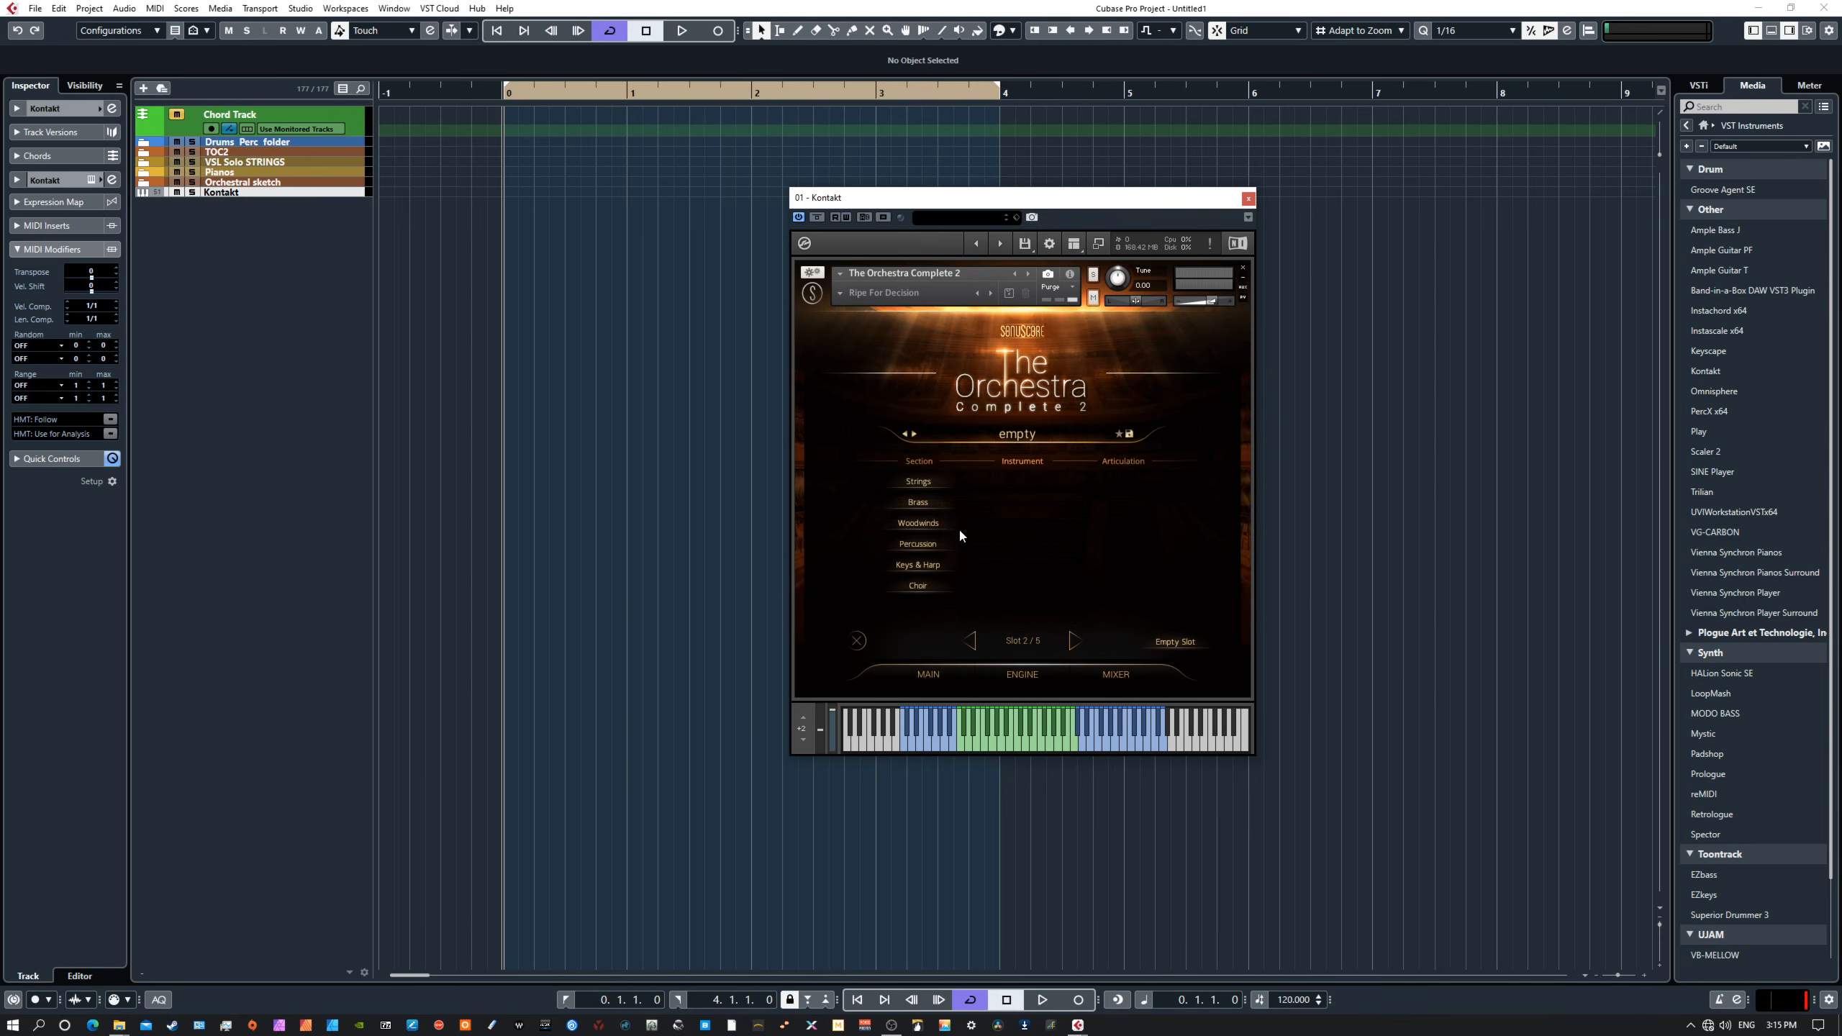
click(933, 486)
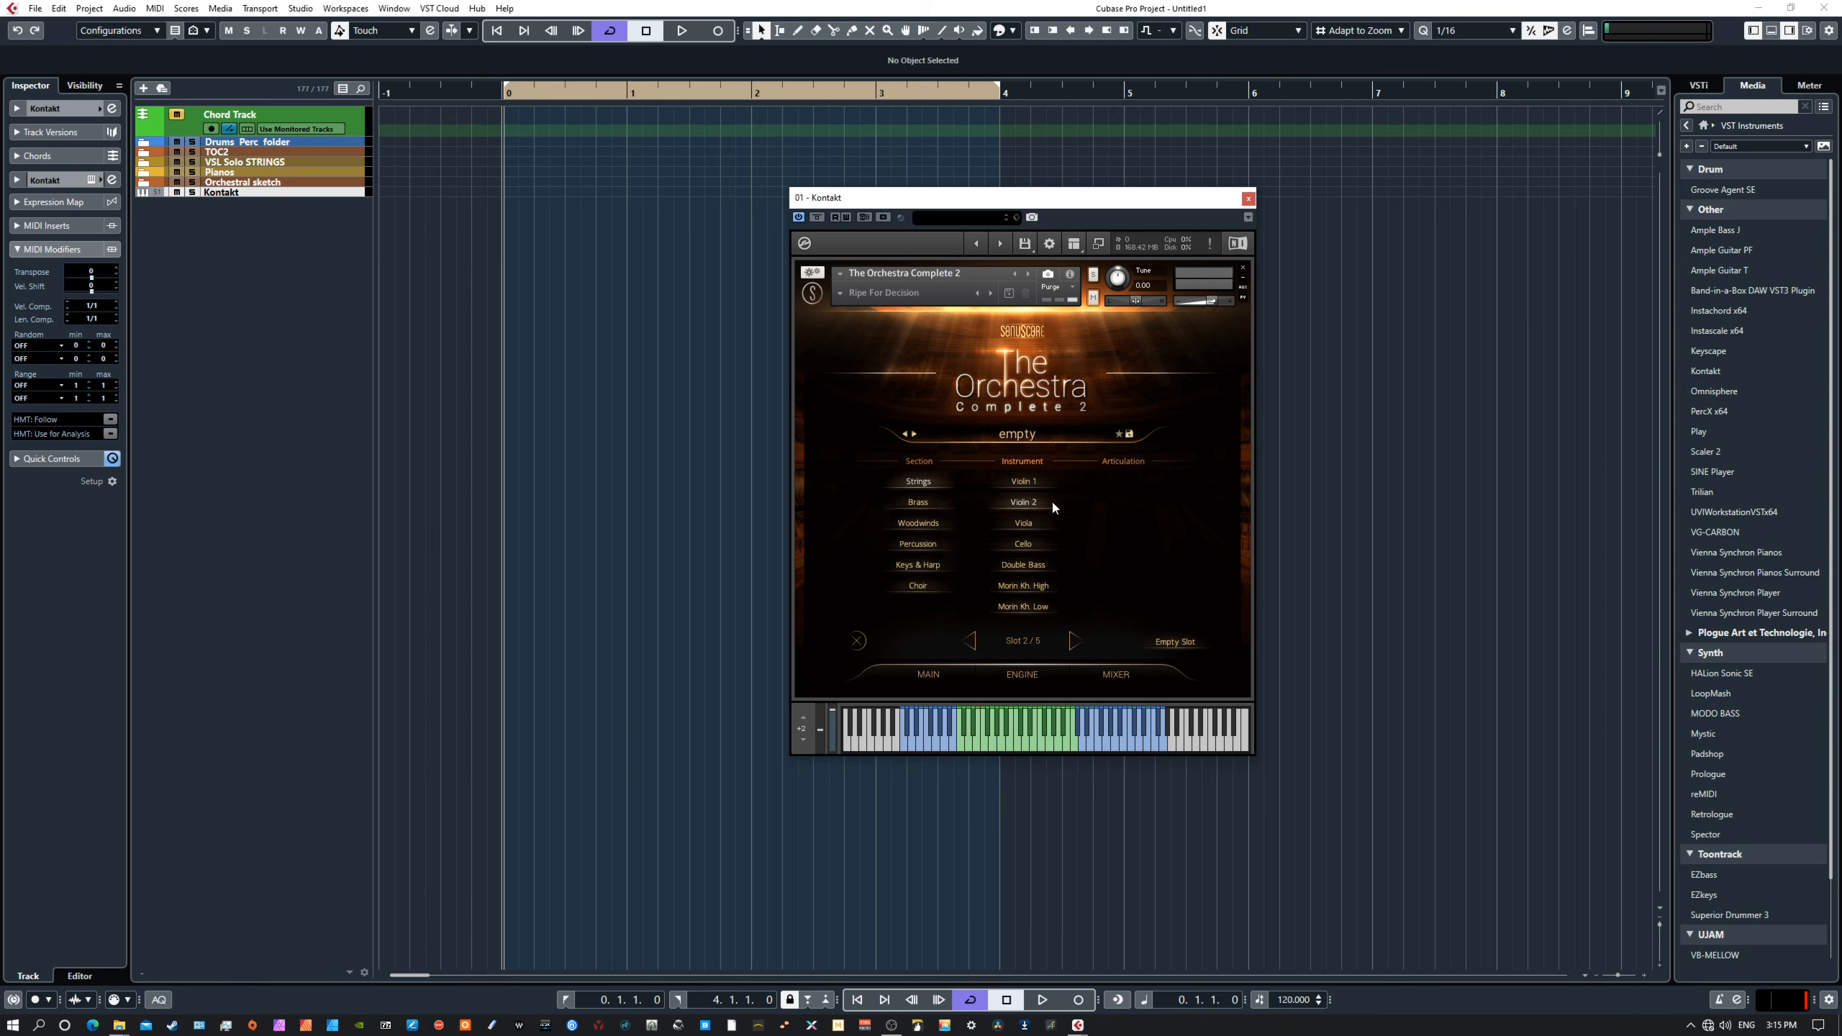
click(1024, 523)
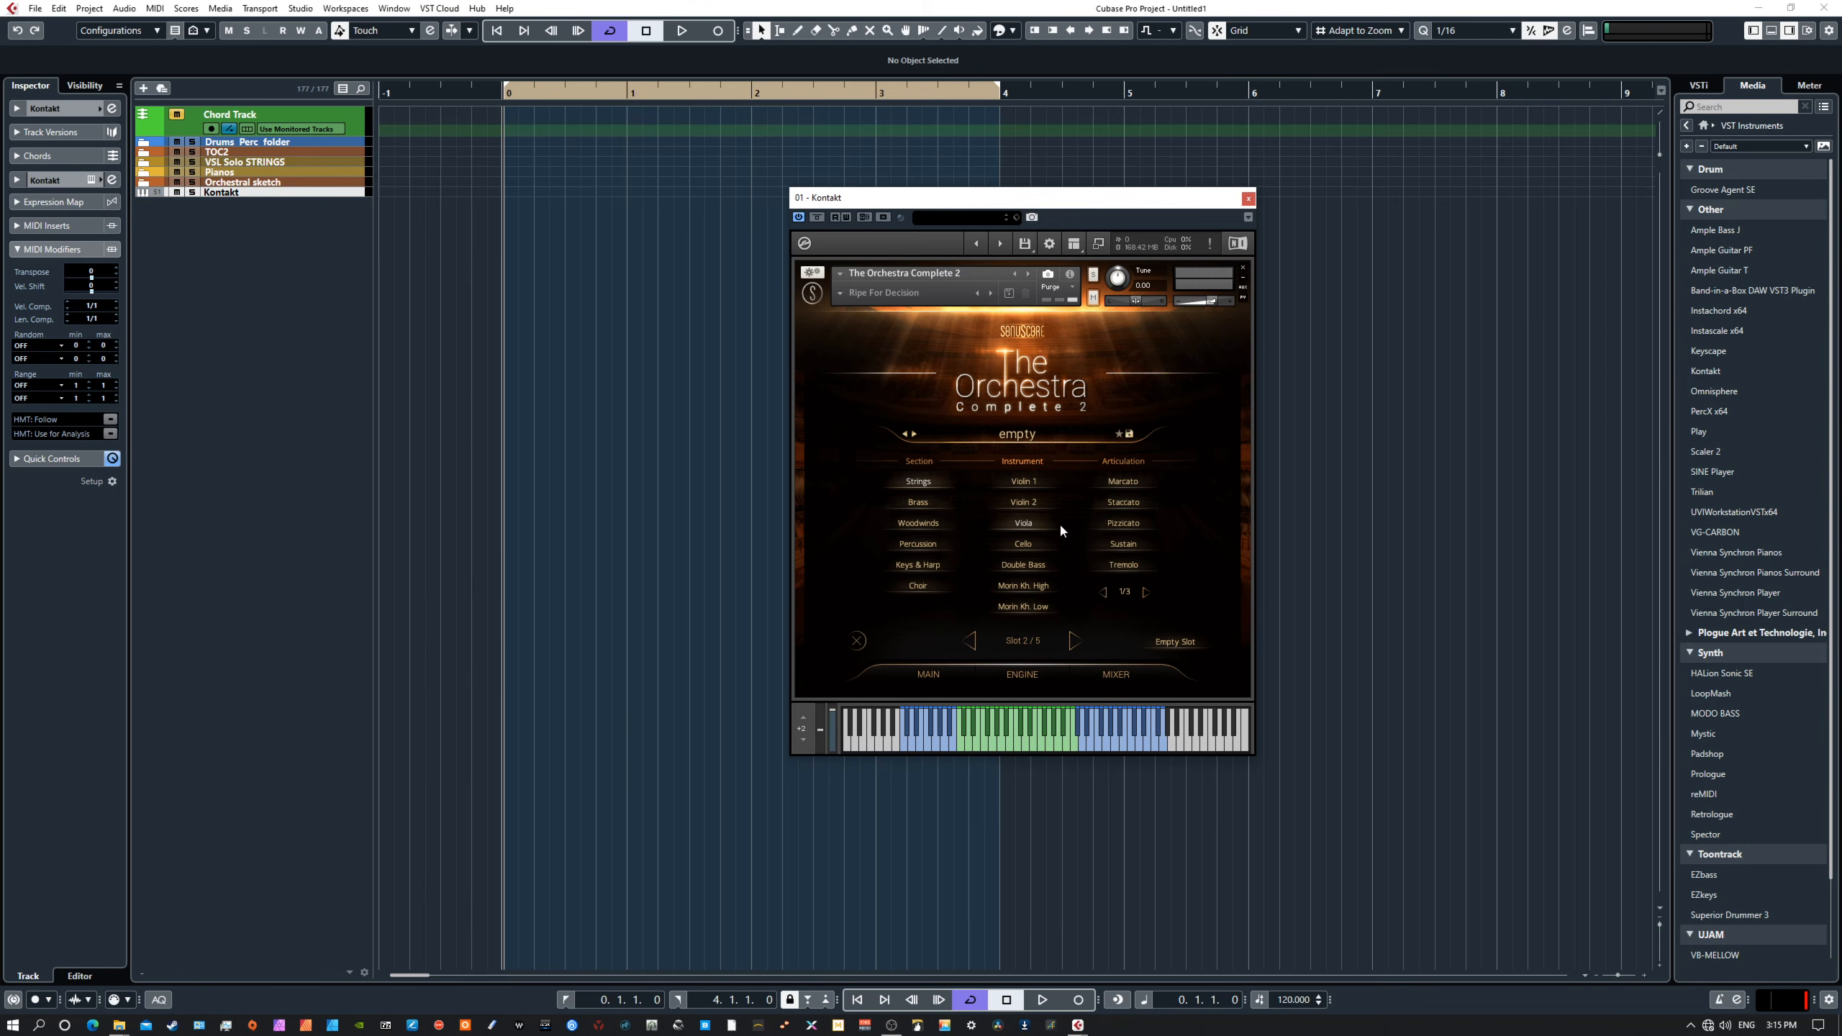
click(1124, 544)
click(931, 675)
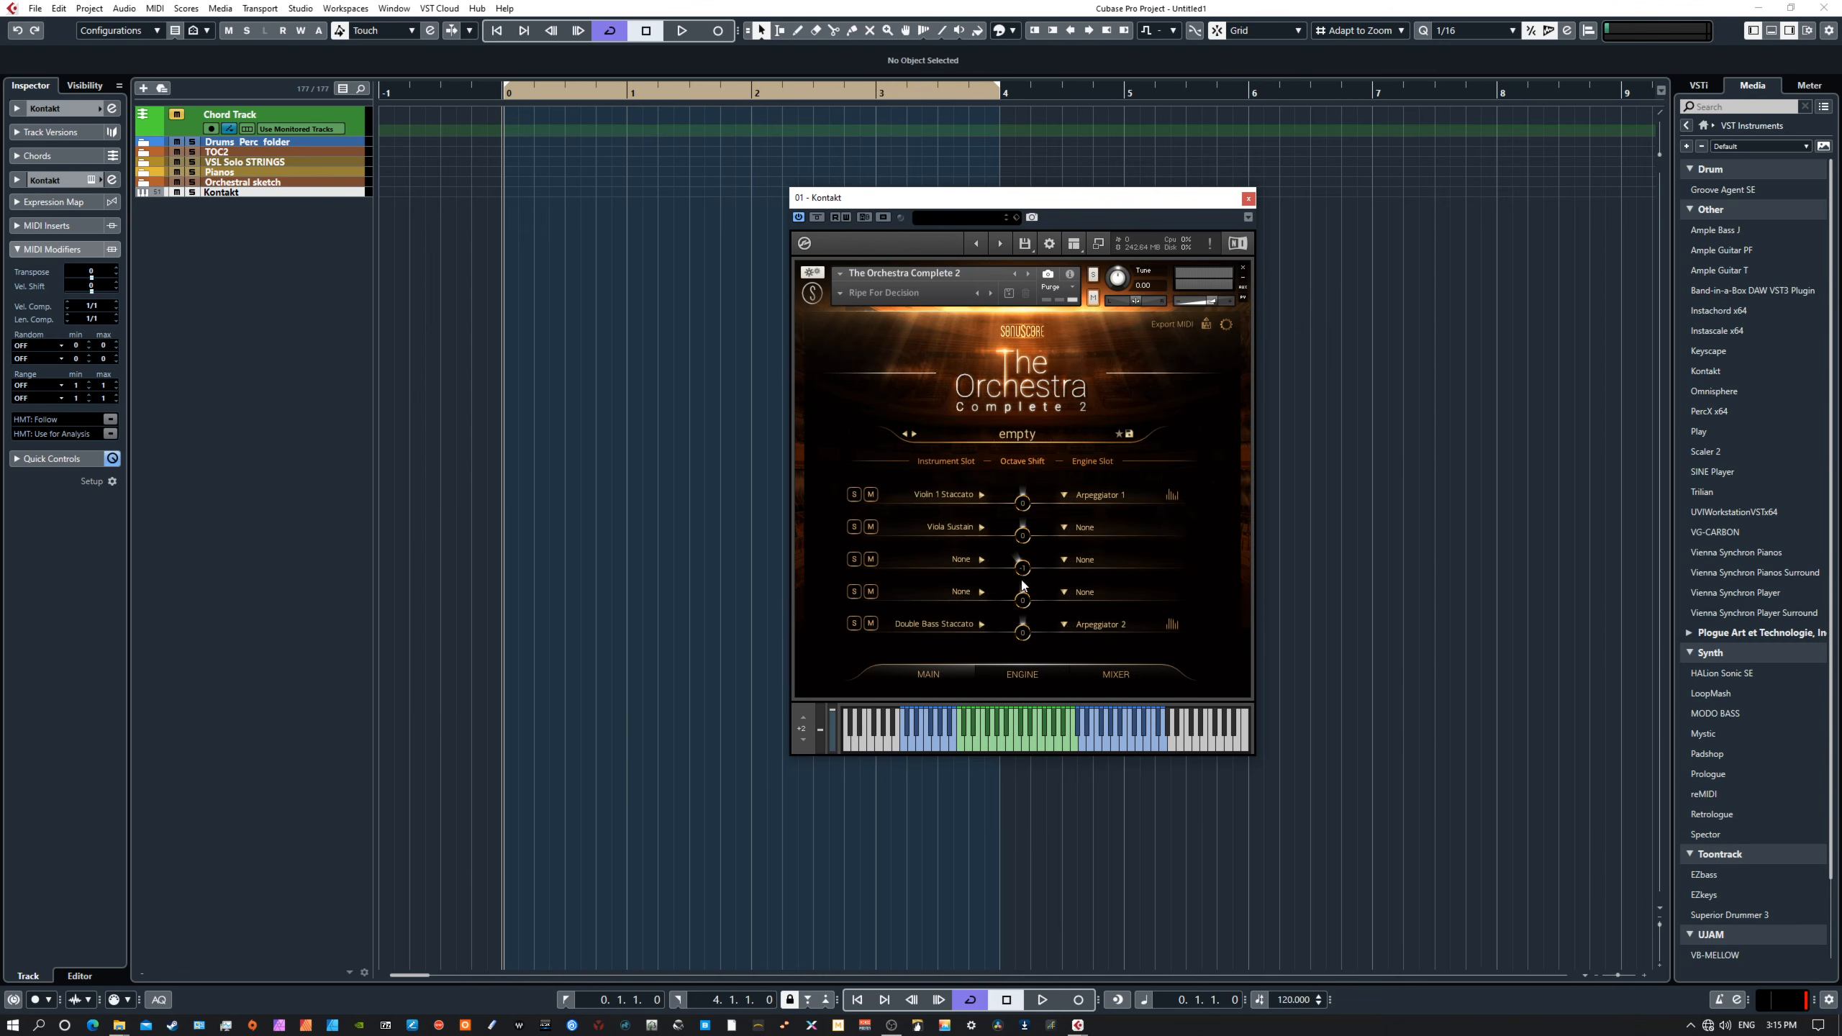
click(1078, 527)
click(1107, 560)
Step: Draw Envelope 1 as a curve rising from low to a central peak and fading out, and set Length to 1 Bar
click(1027, 675)
click(1110, 370)
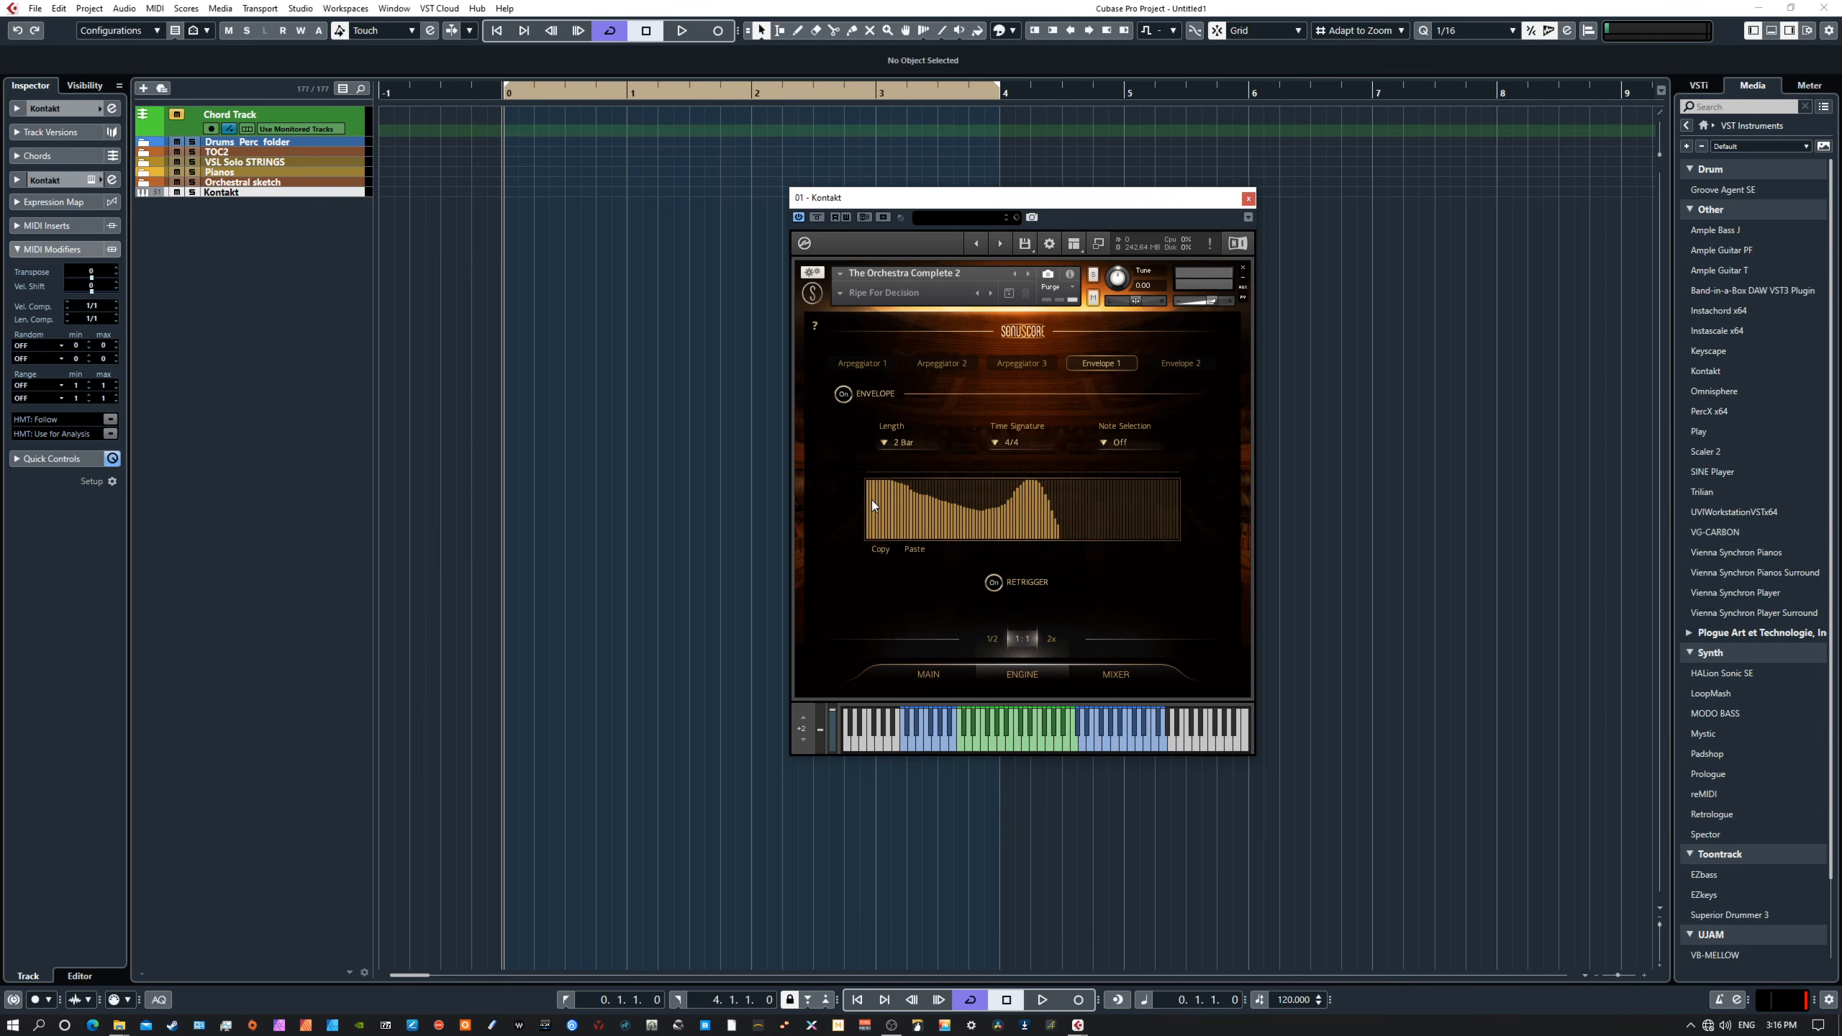
mouse_move(912, 488)
mouse_down()
mouse_move(950, 490)
mouse_move(864, 506)
mouse_up()
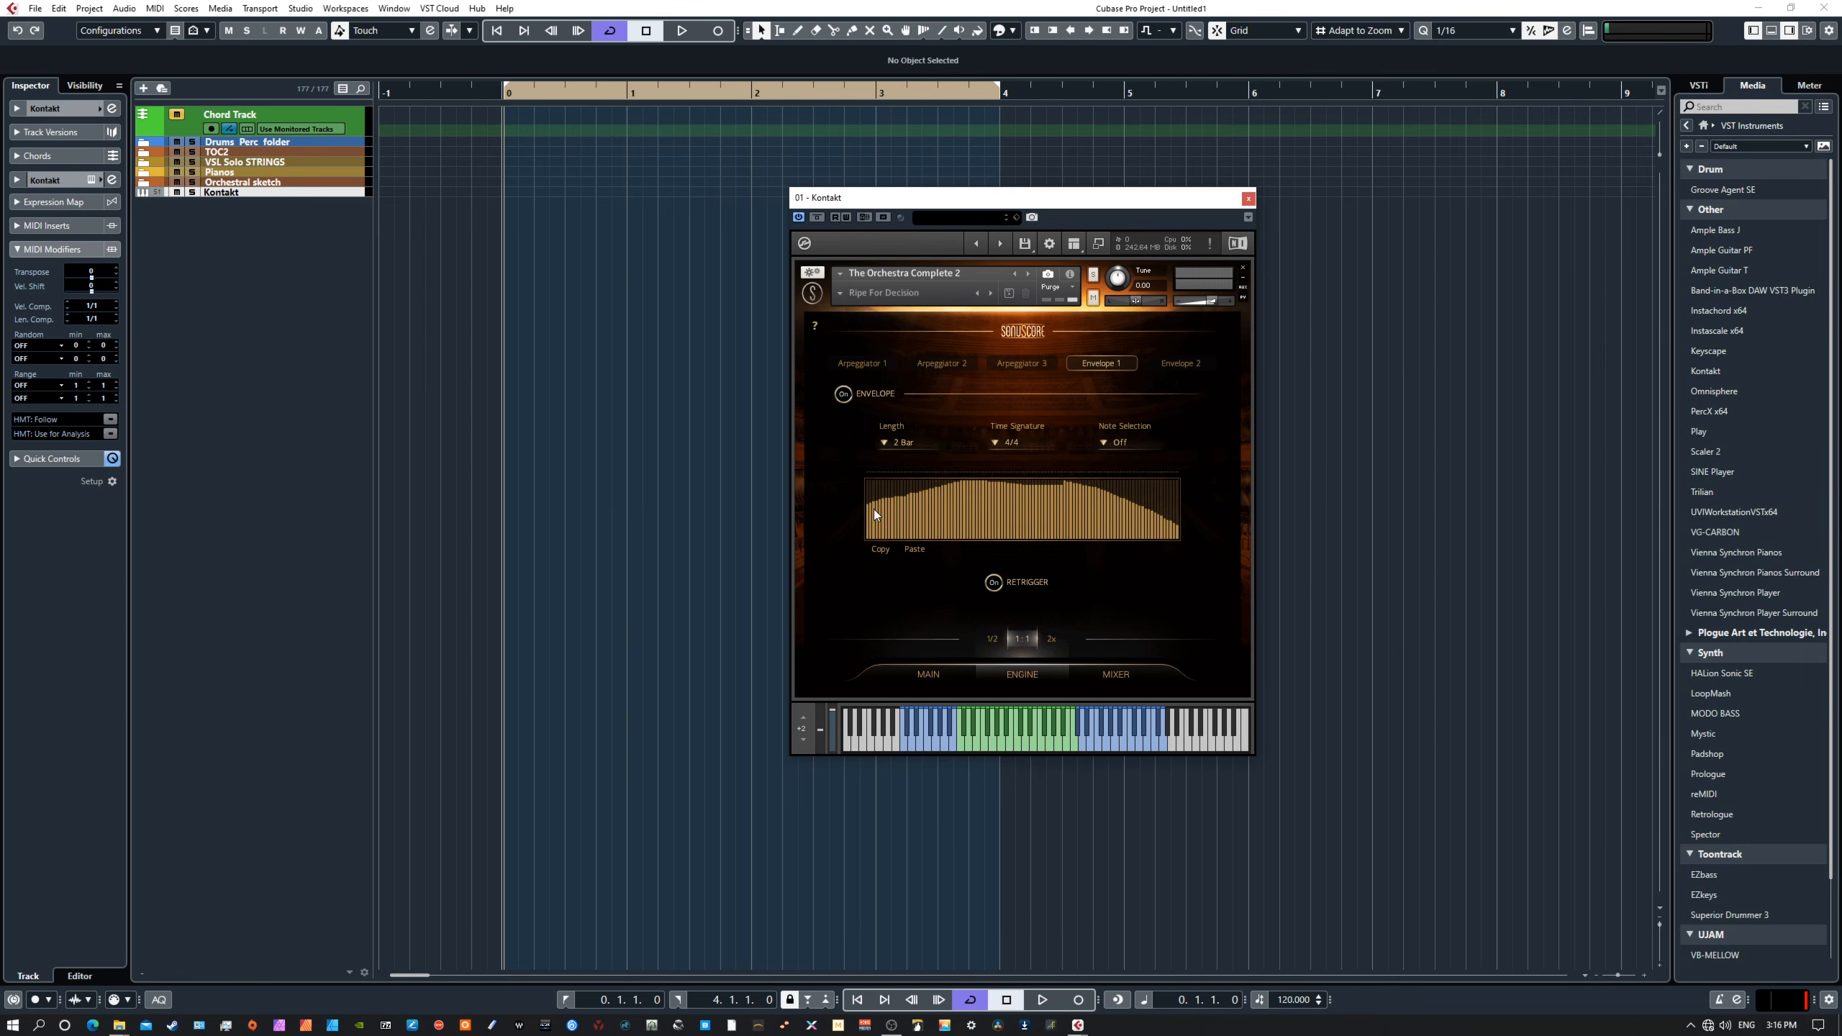
drag(869, 521, 903, 507)
key(Up)
click(891, 444)
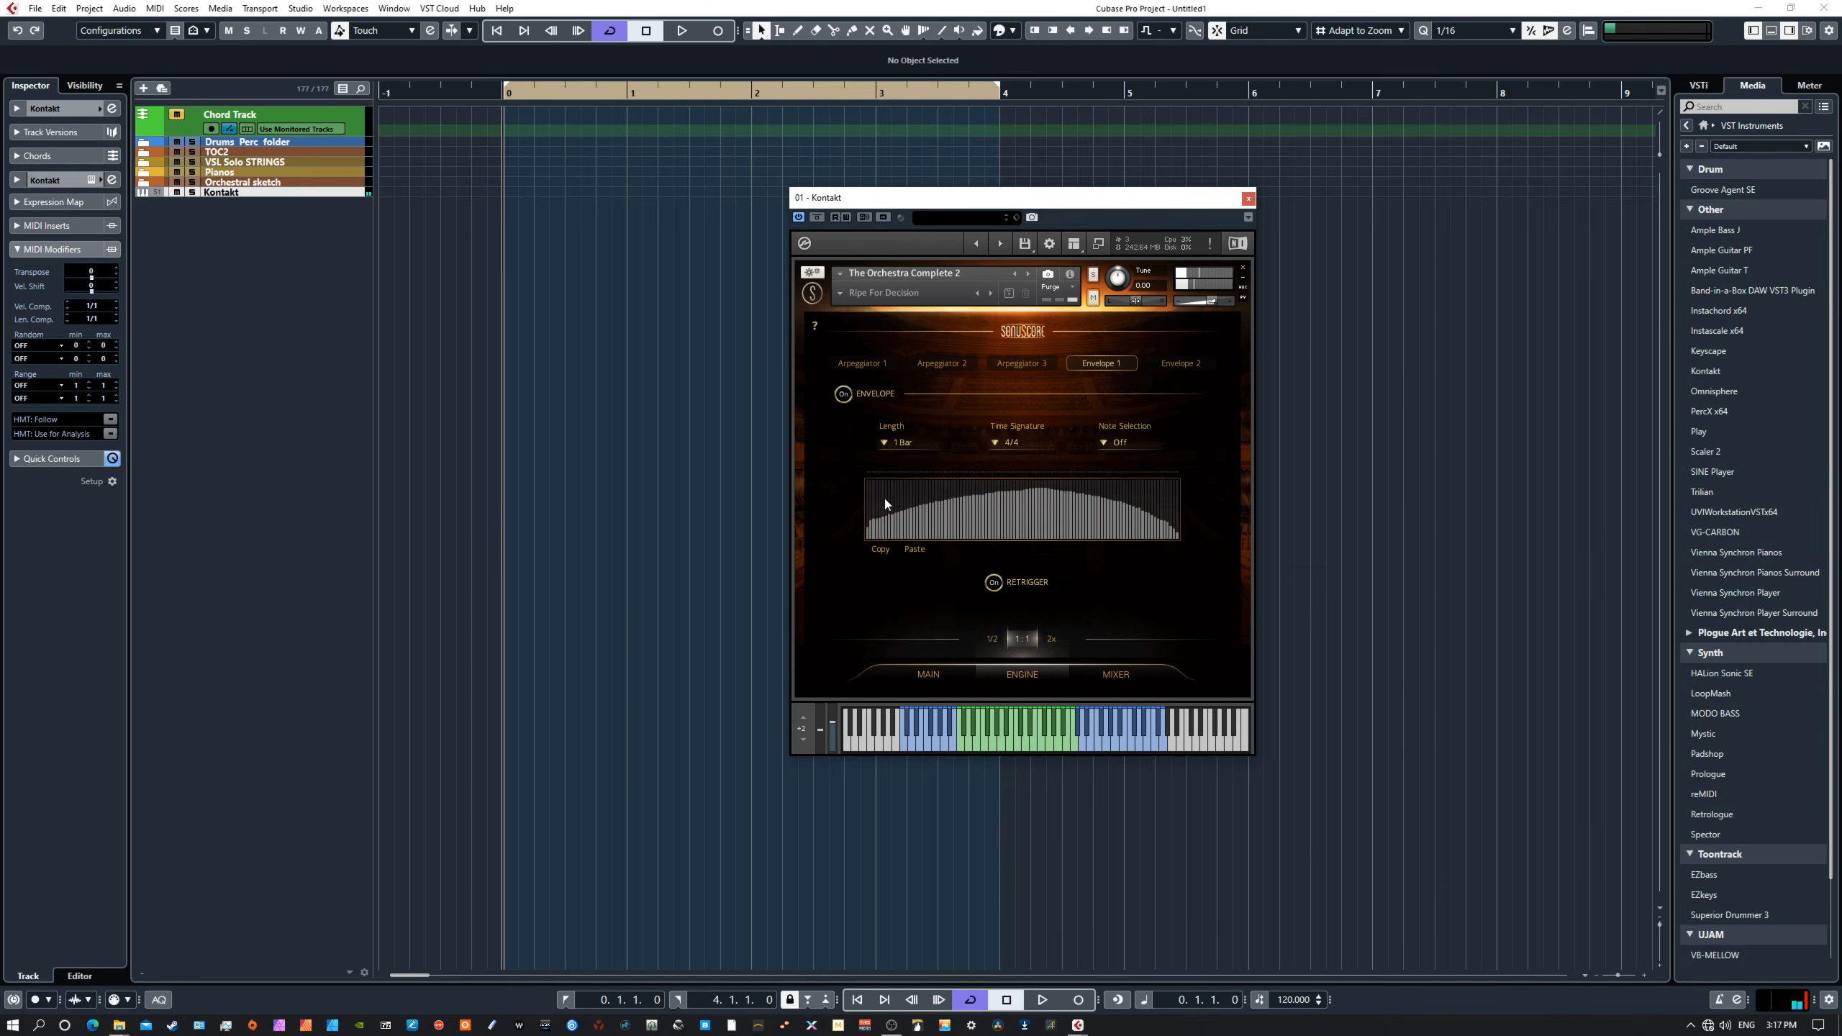
Step: Redraw Envelope 1's curve near full height with gentle dips, and reshape it into pronounced swells separated by deep valleys
drag(881, 491, 896, 489)
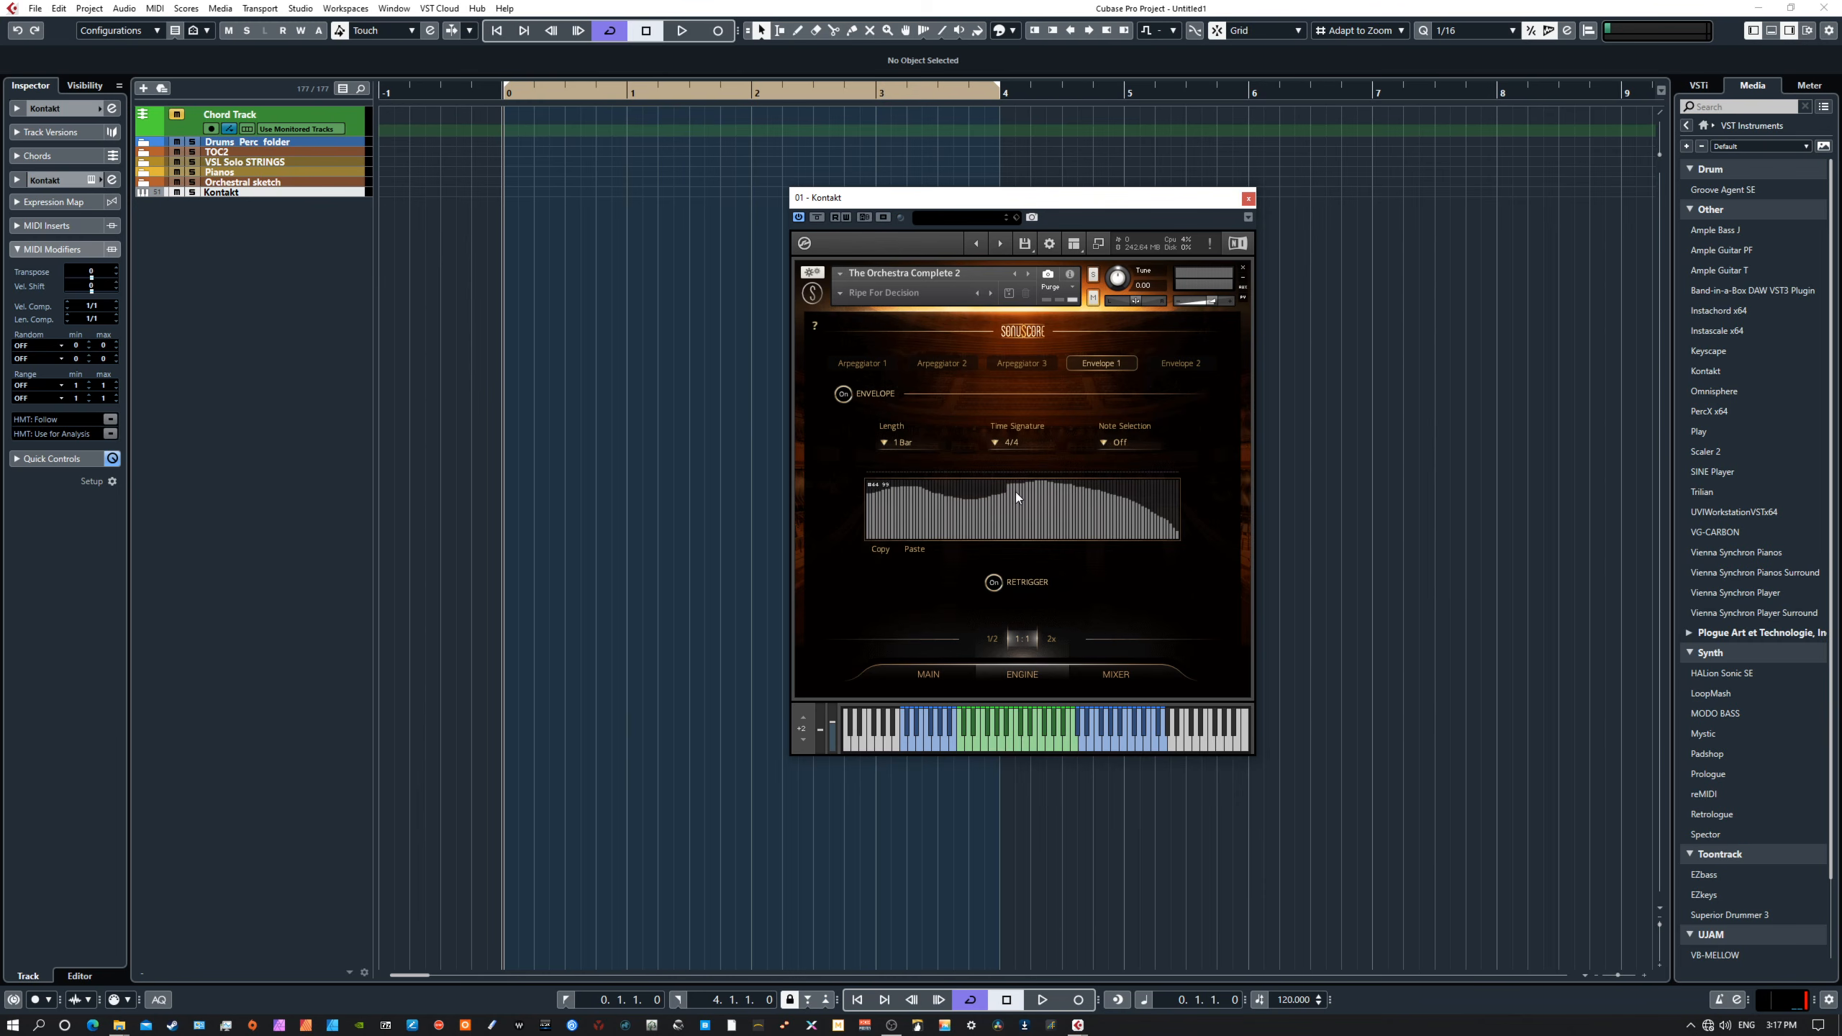
drag(1016, 496, 1073, 504)
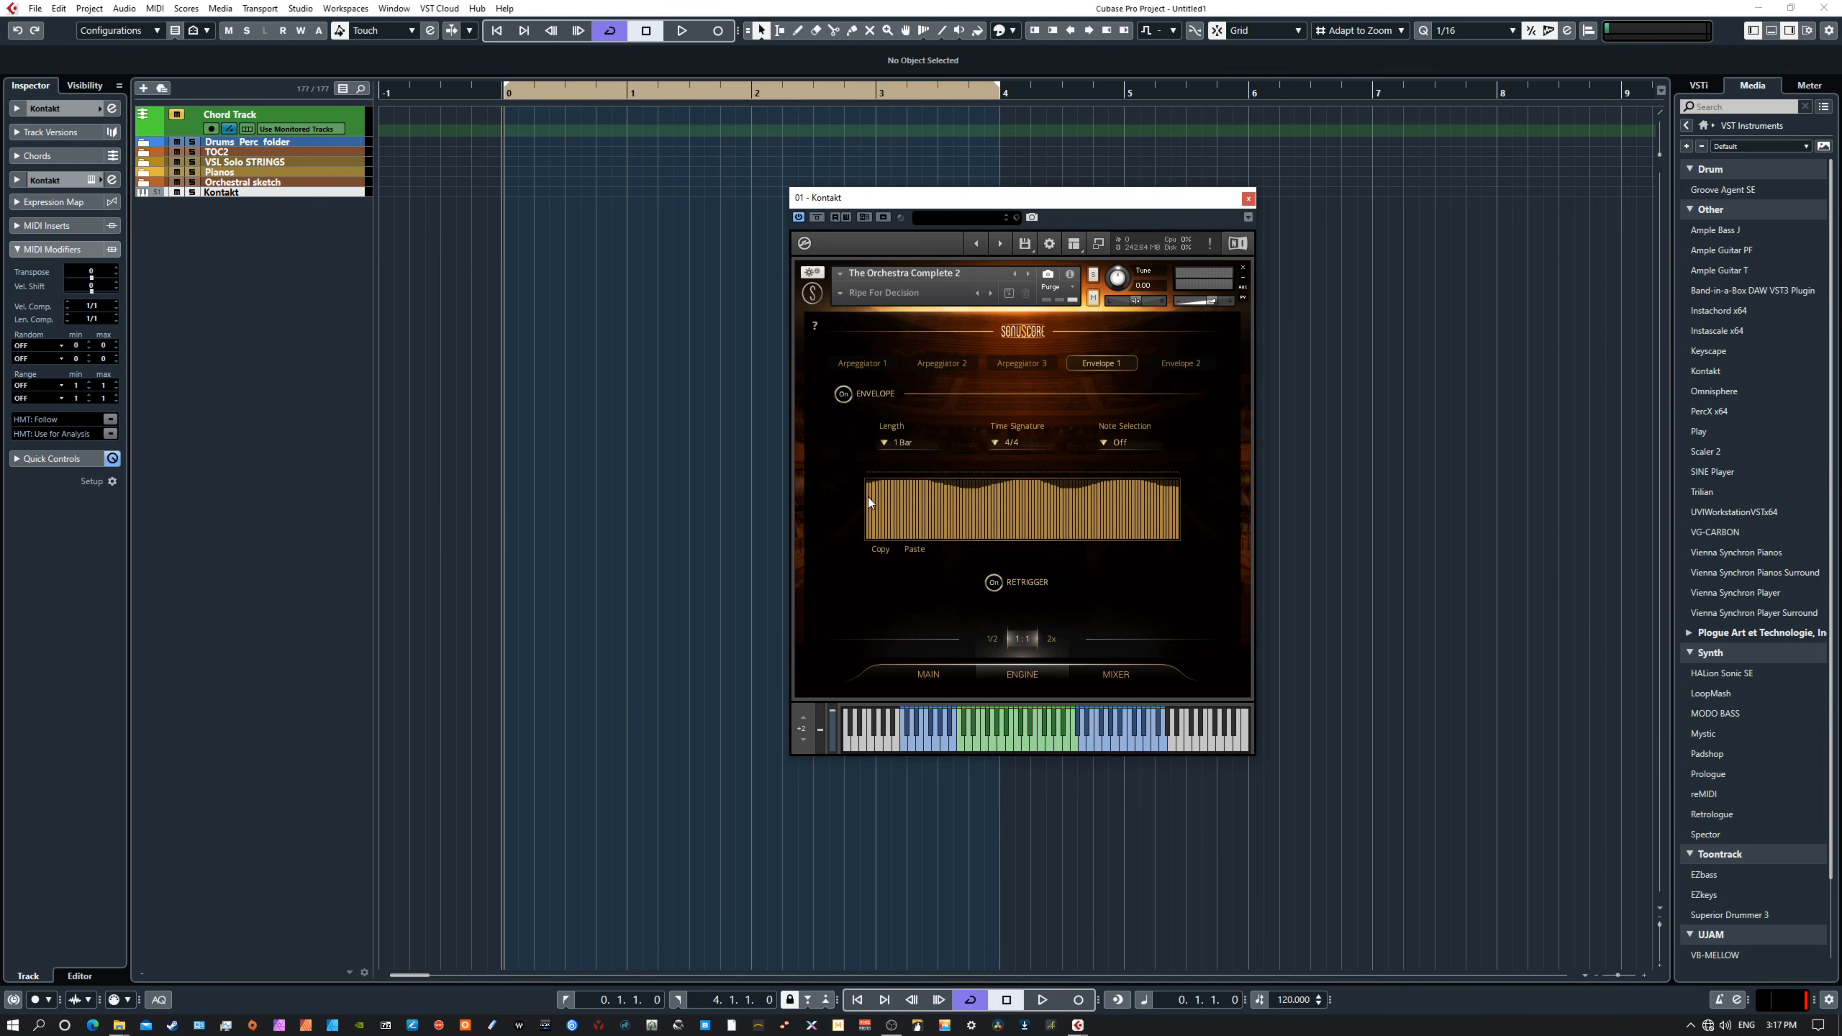
drag(868, 497, 934, 537)
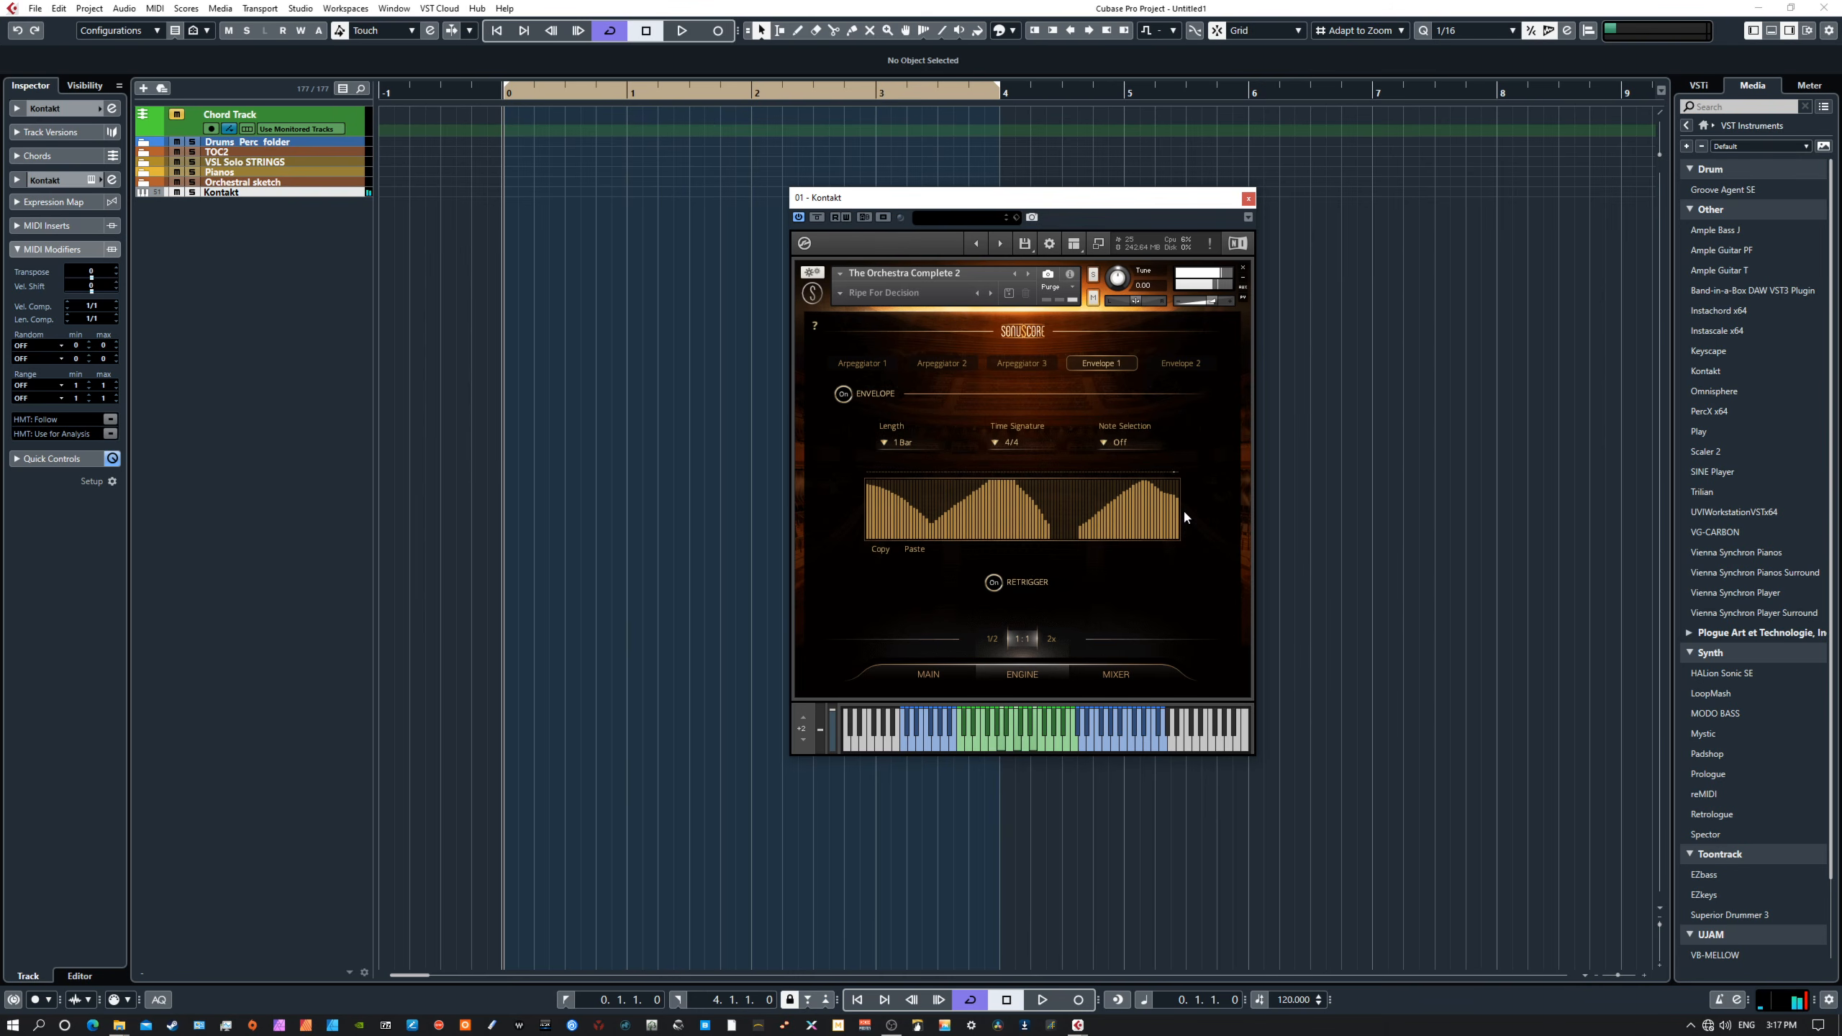
drag(1047, 521, 1076, 536)
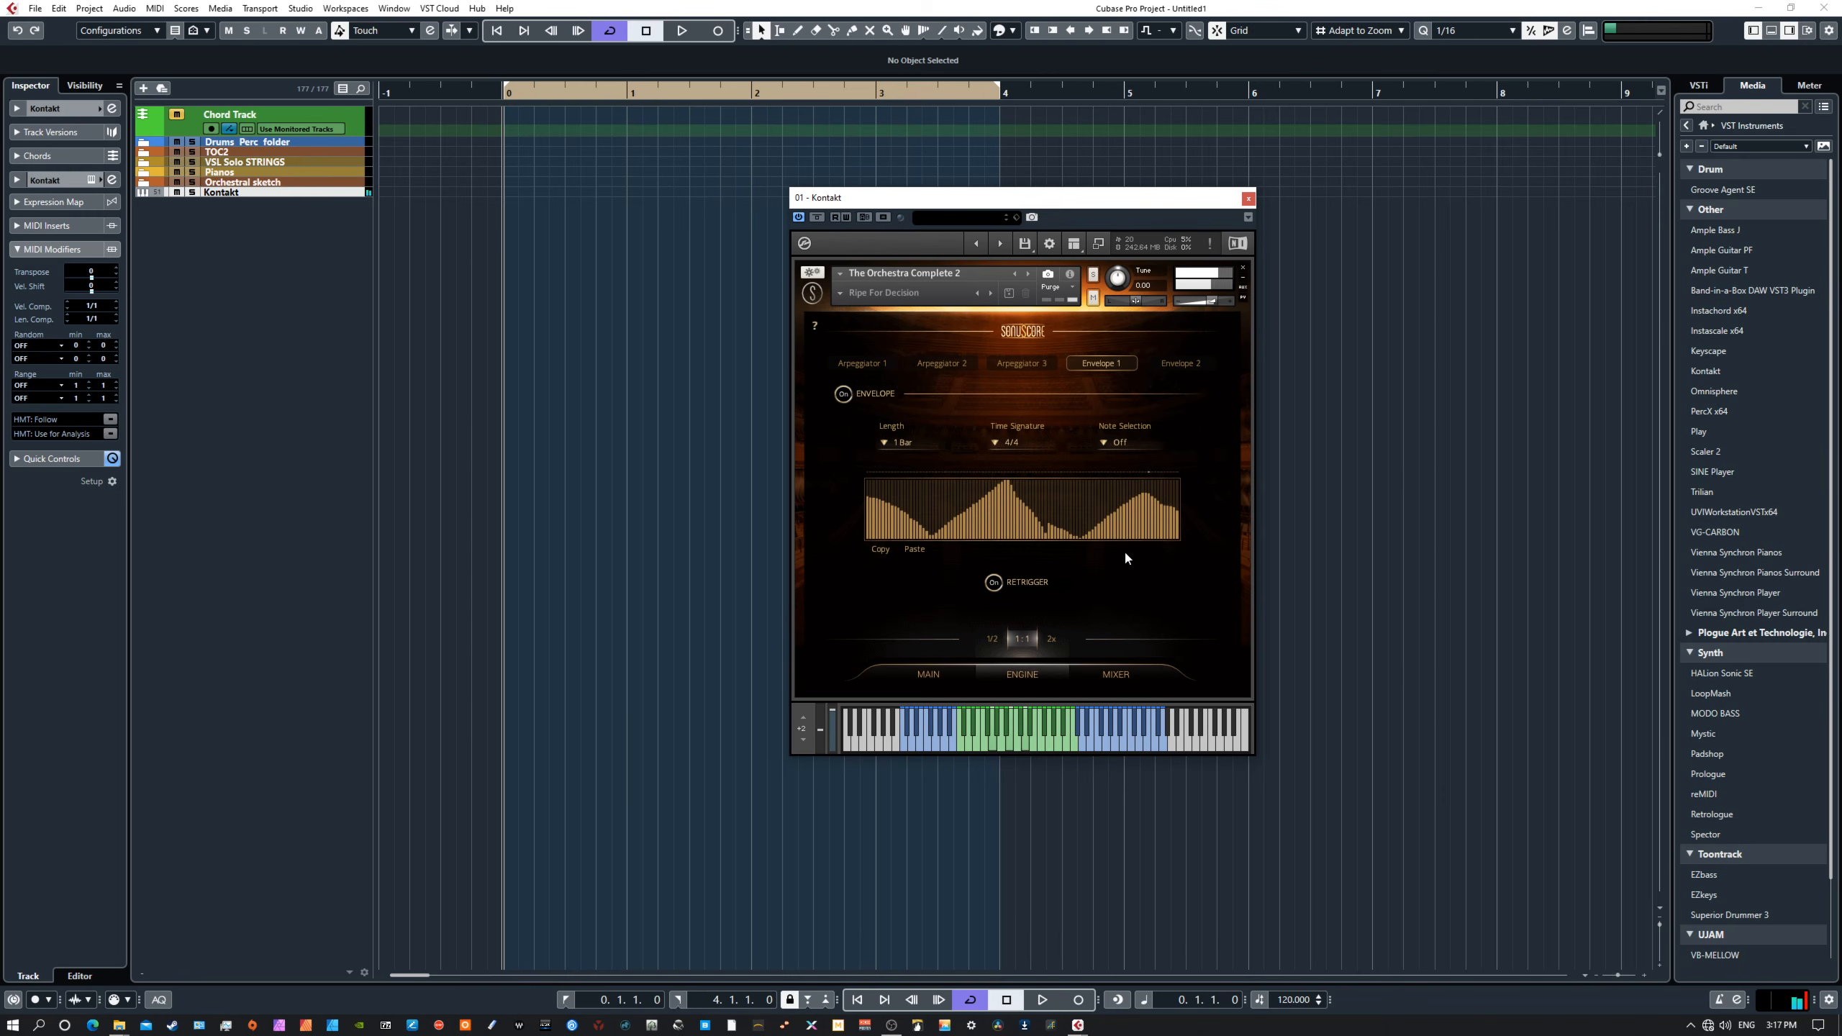
Step: Redraw Envelope 1's curve as a nearly flat shape close to full height
key(Up)
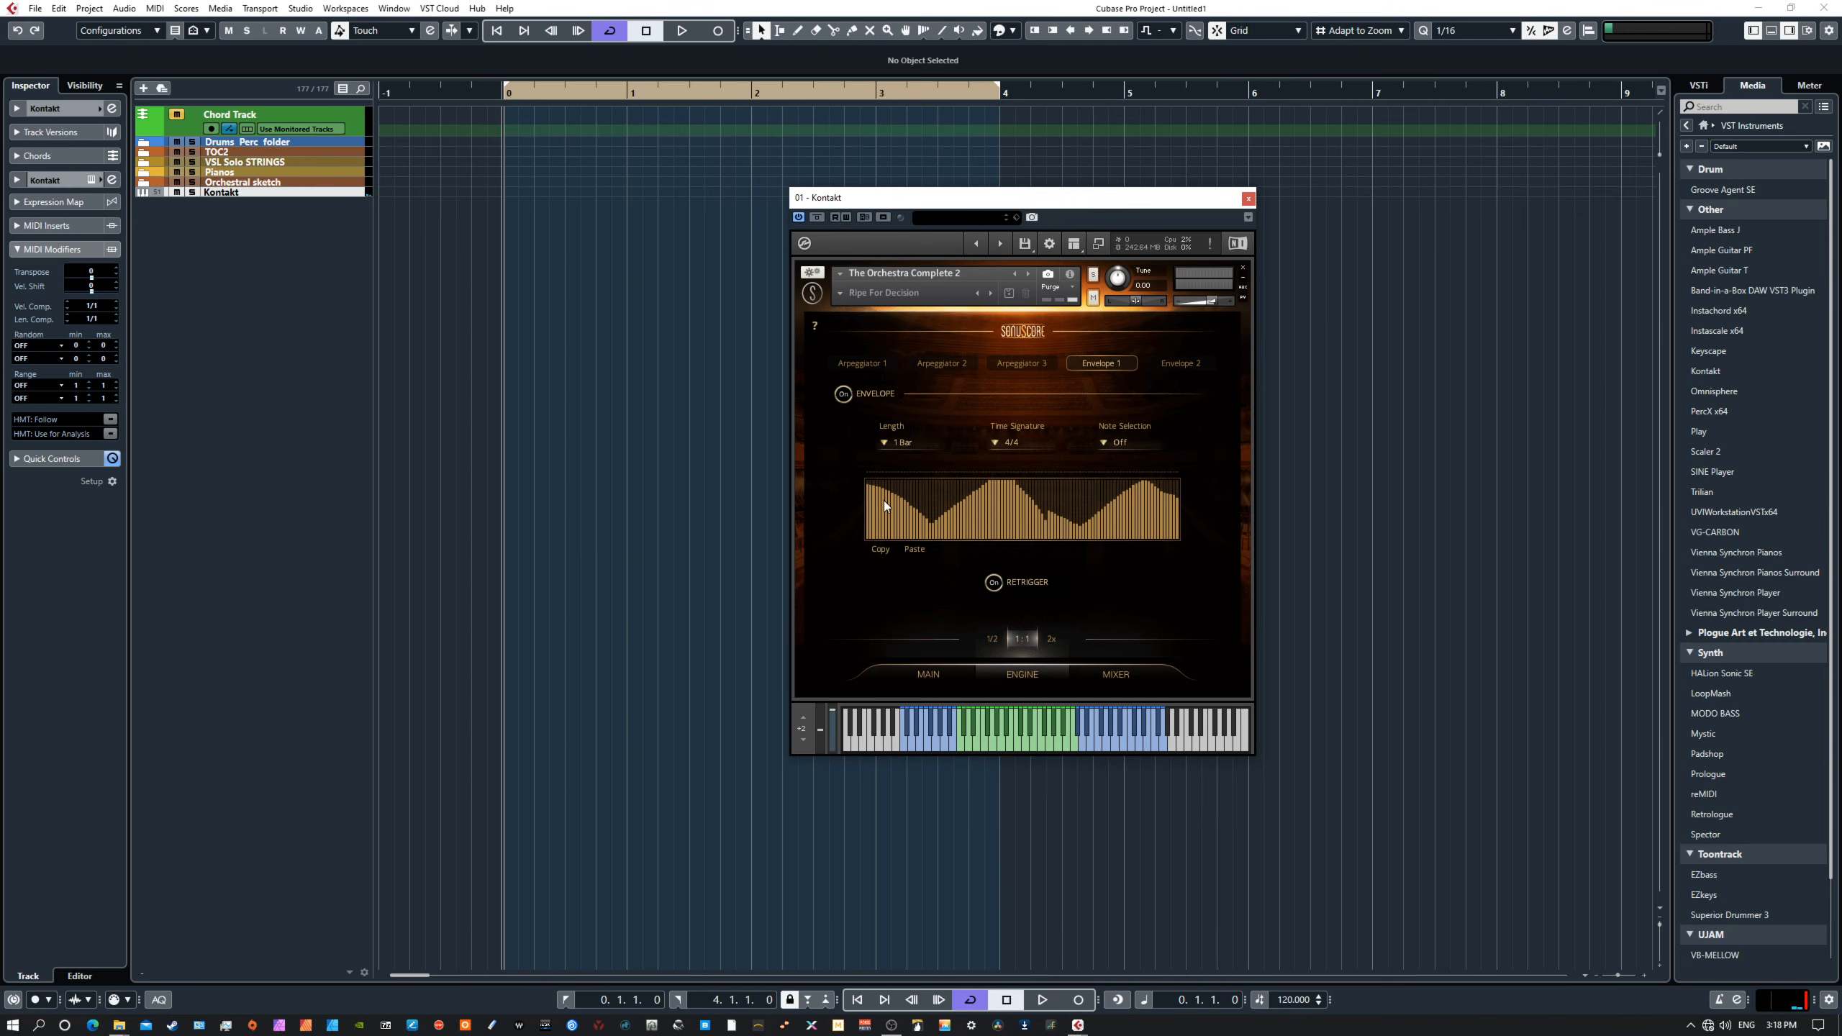
mouse_move(884, 501)
mouse_down()
mouse_move(914, 502)
mouse_move(866, 503)
mouse_up()
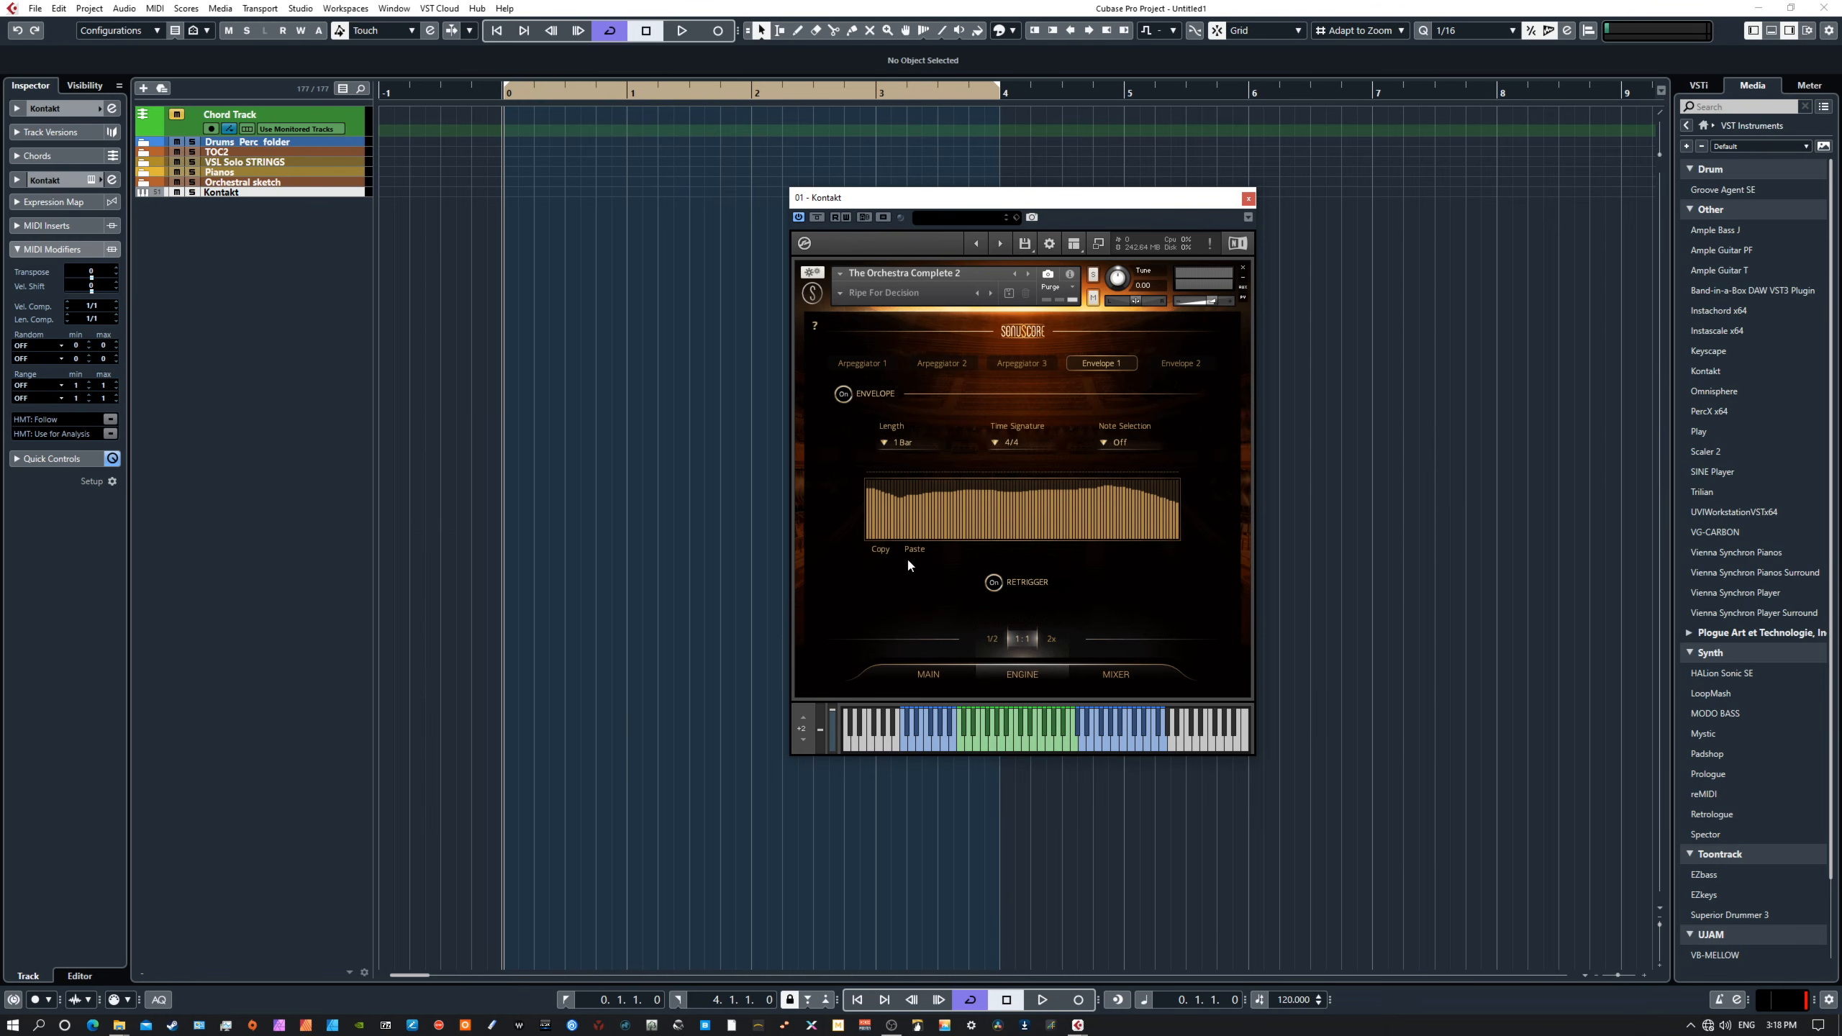
scroll(1196, 521, up, 3)
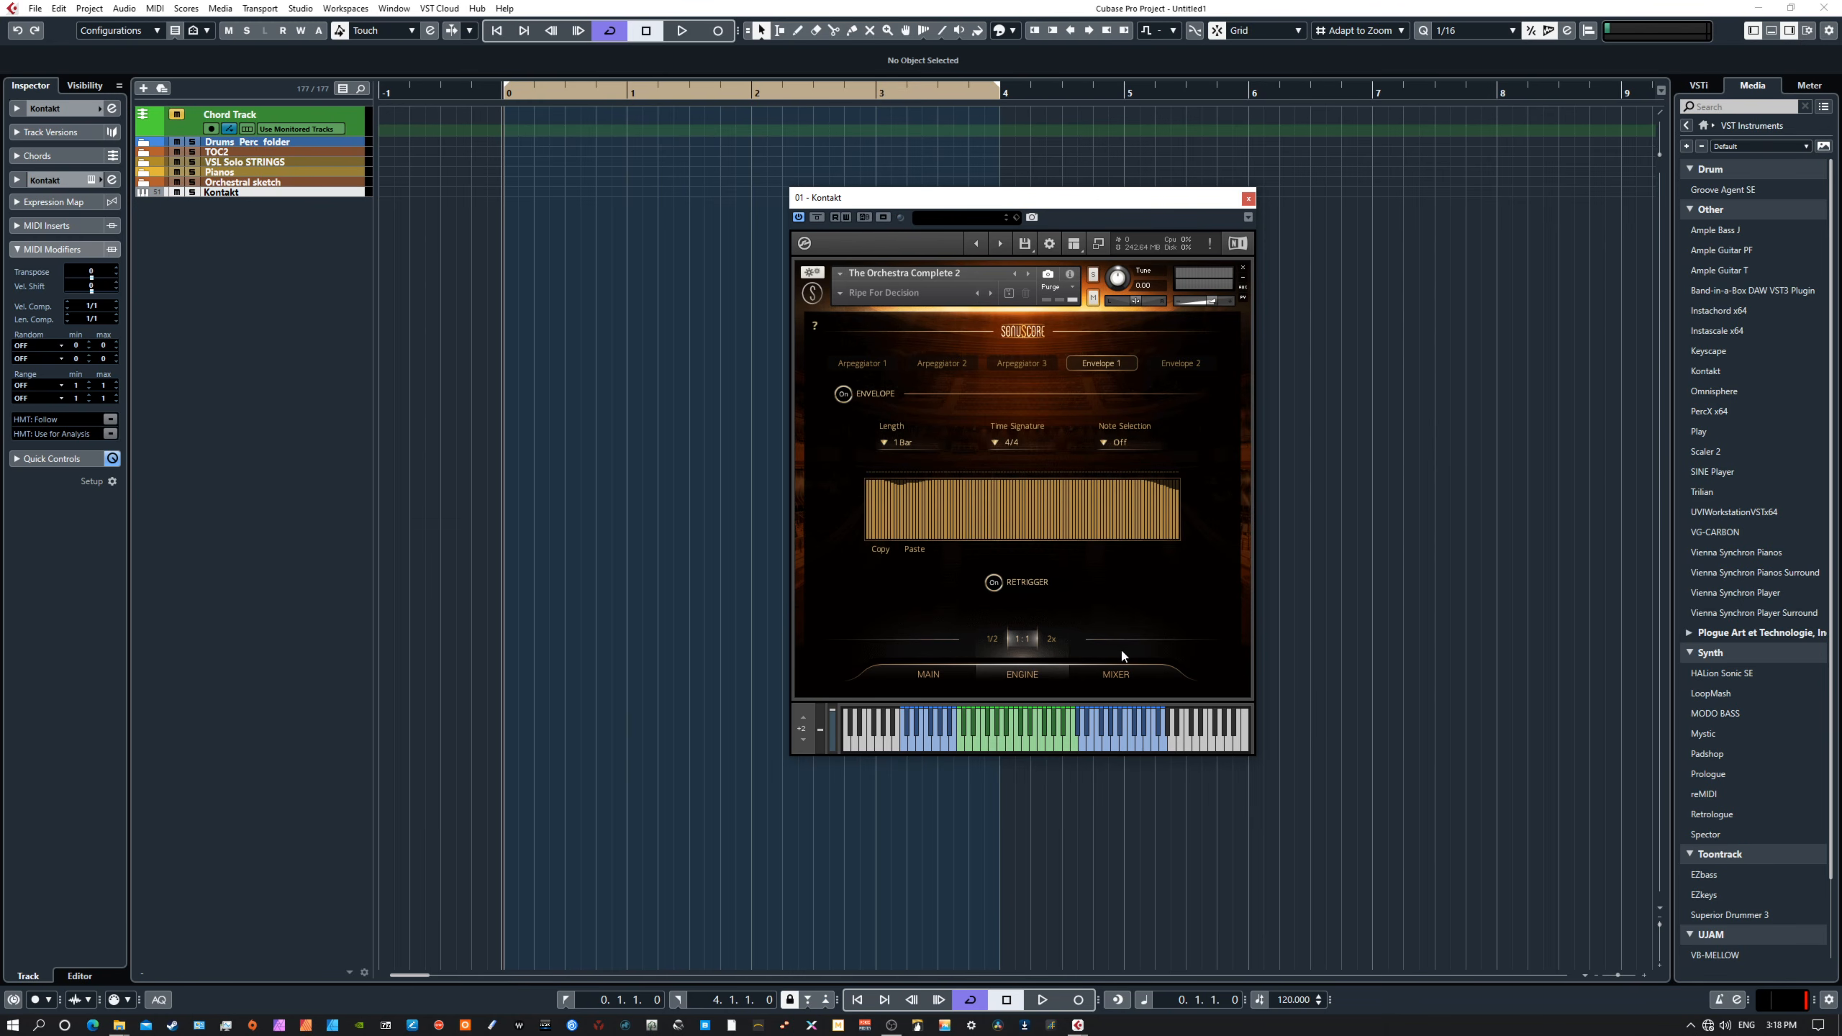
Step: Load Cello Pizzicato from the Strings section into the third instrument slot and assign Arpeggiator 2 to it
click(938, 673)
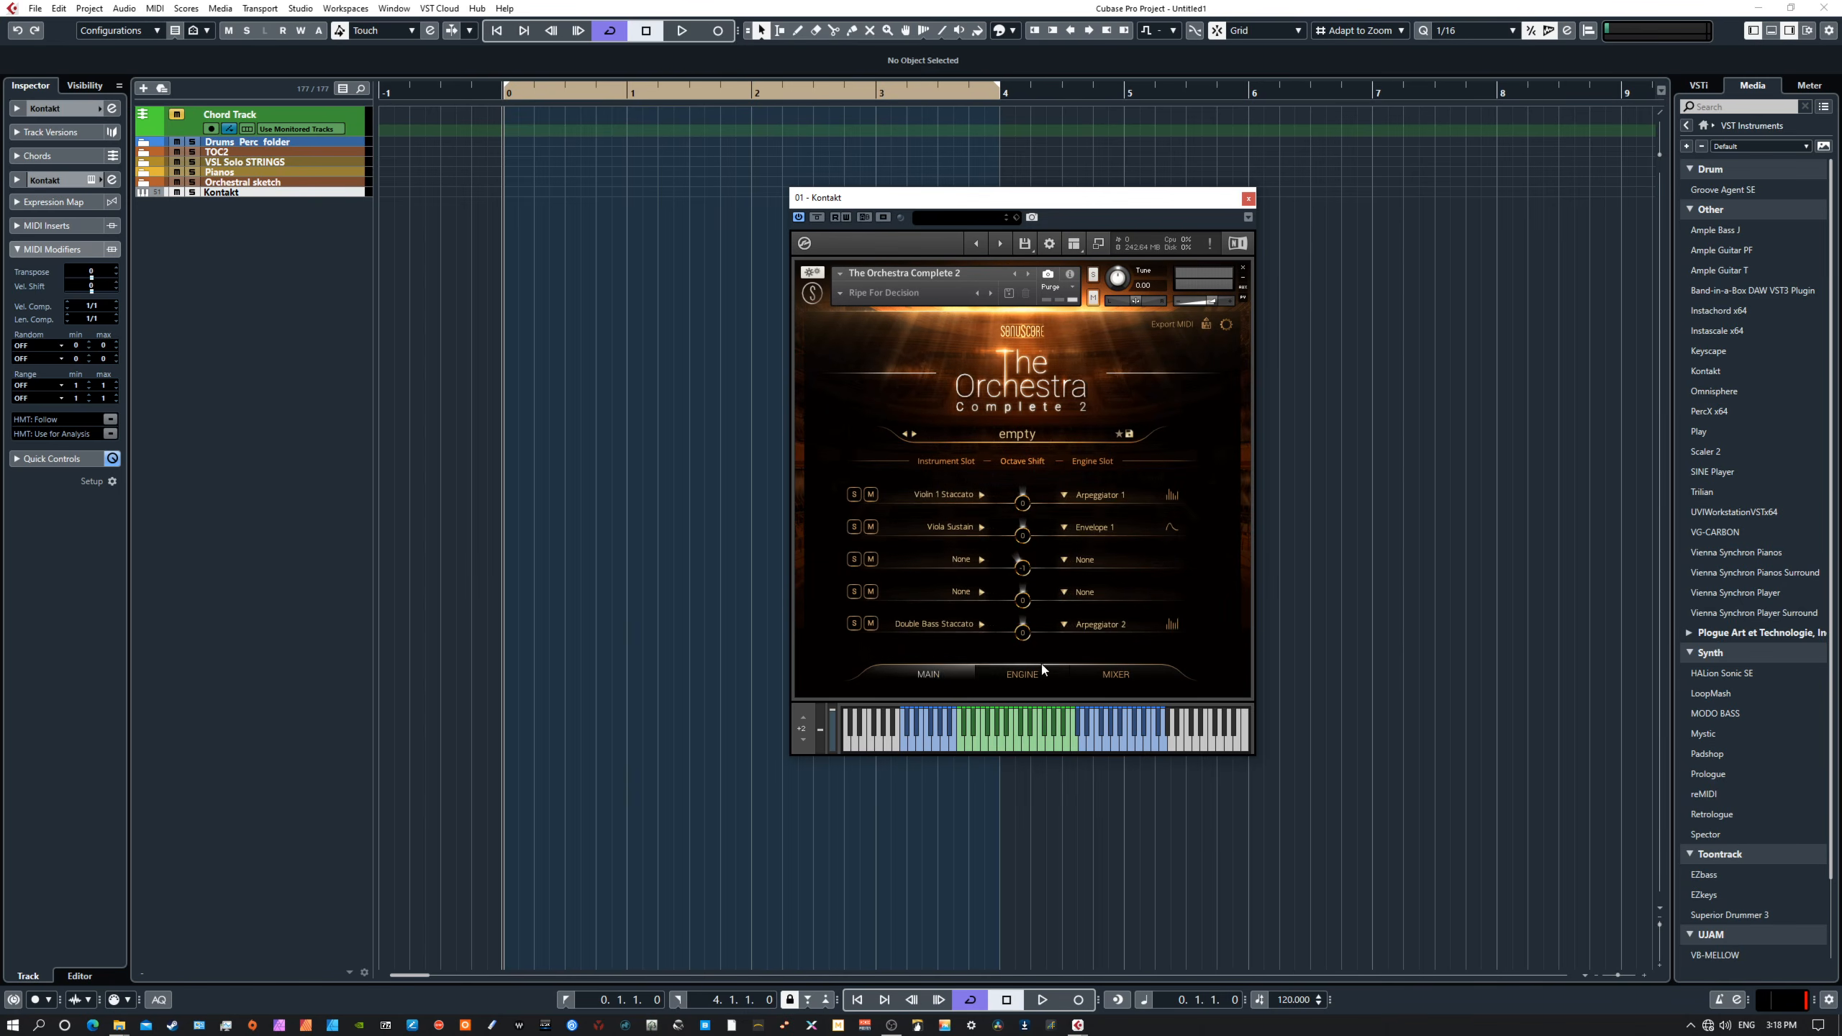
click(962, 559)
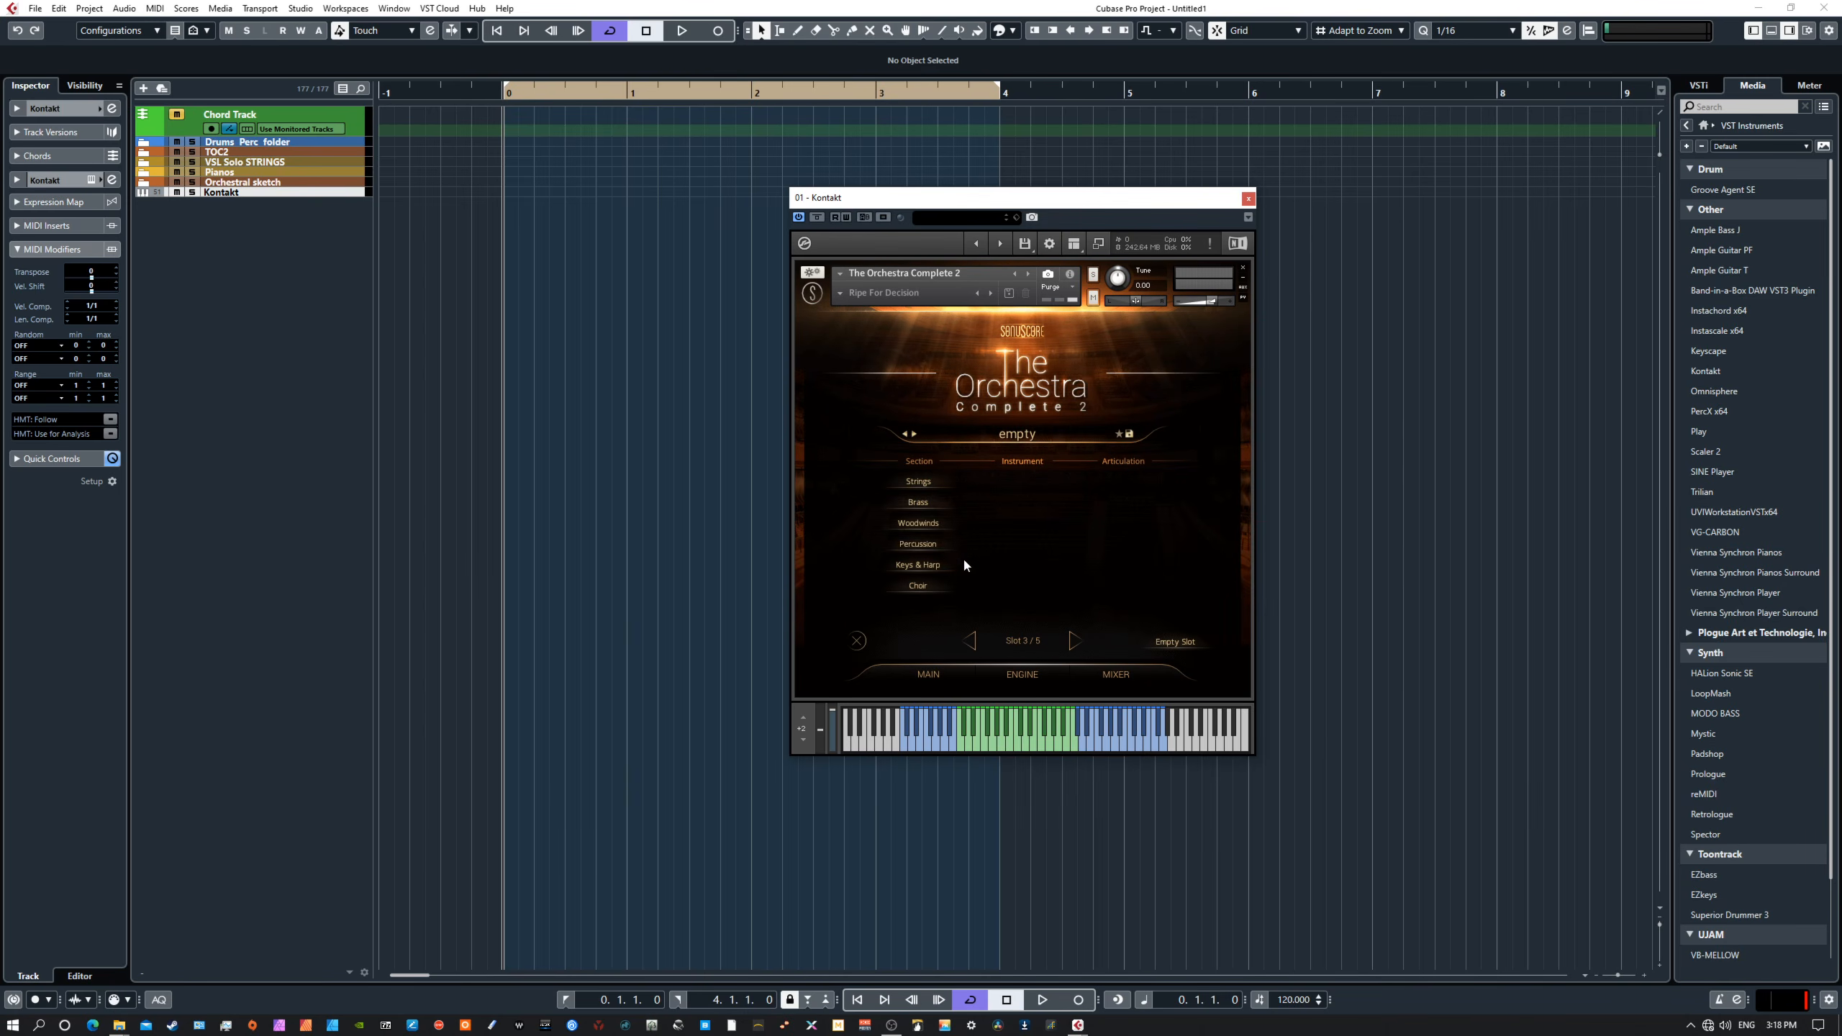
click(919, 482)
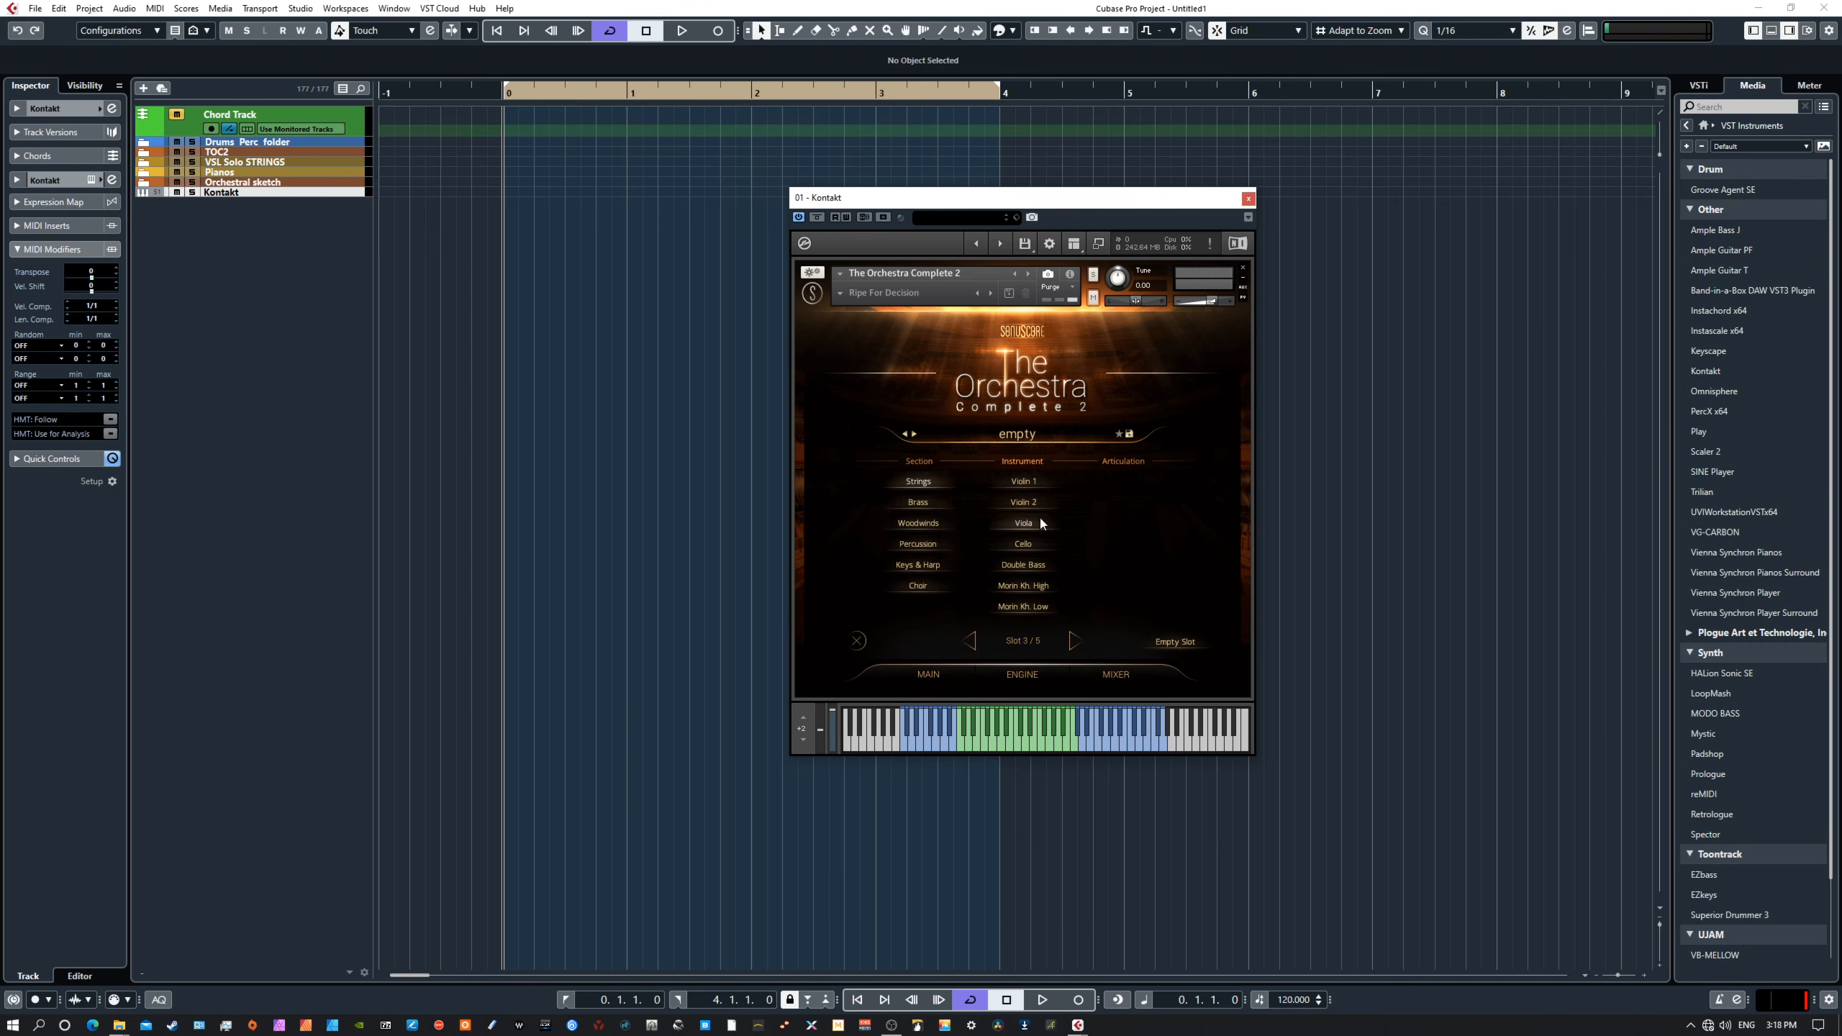
click(1023, 544)
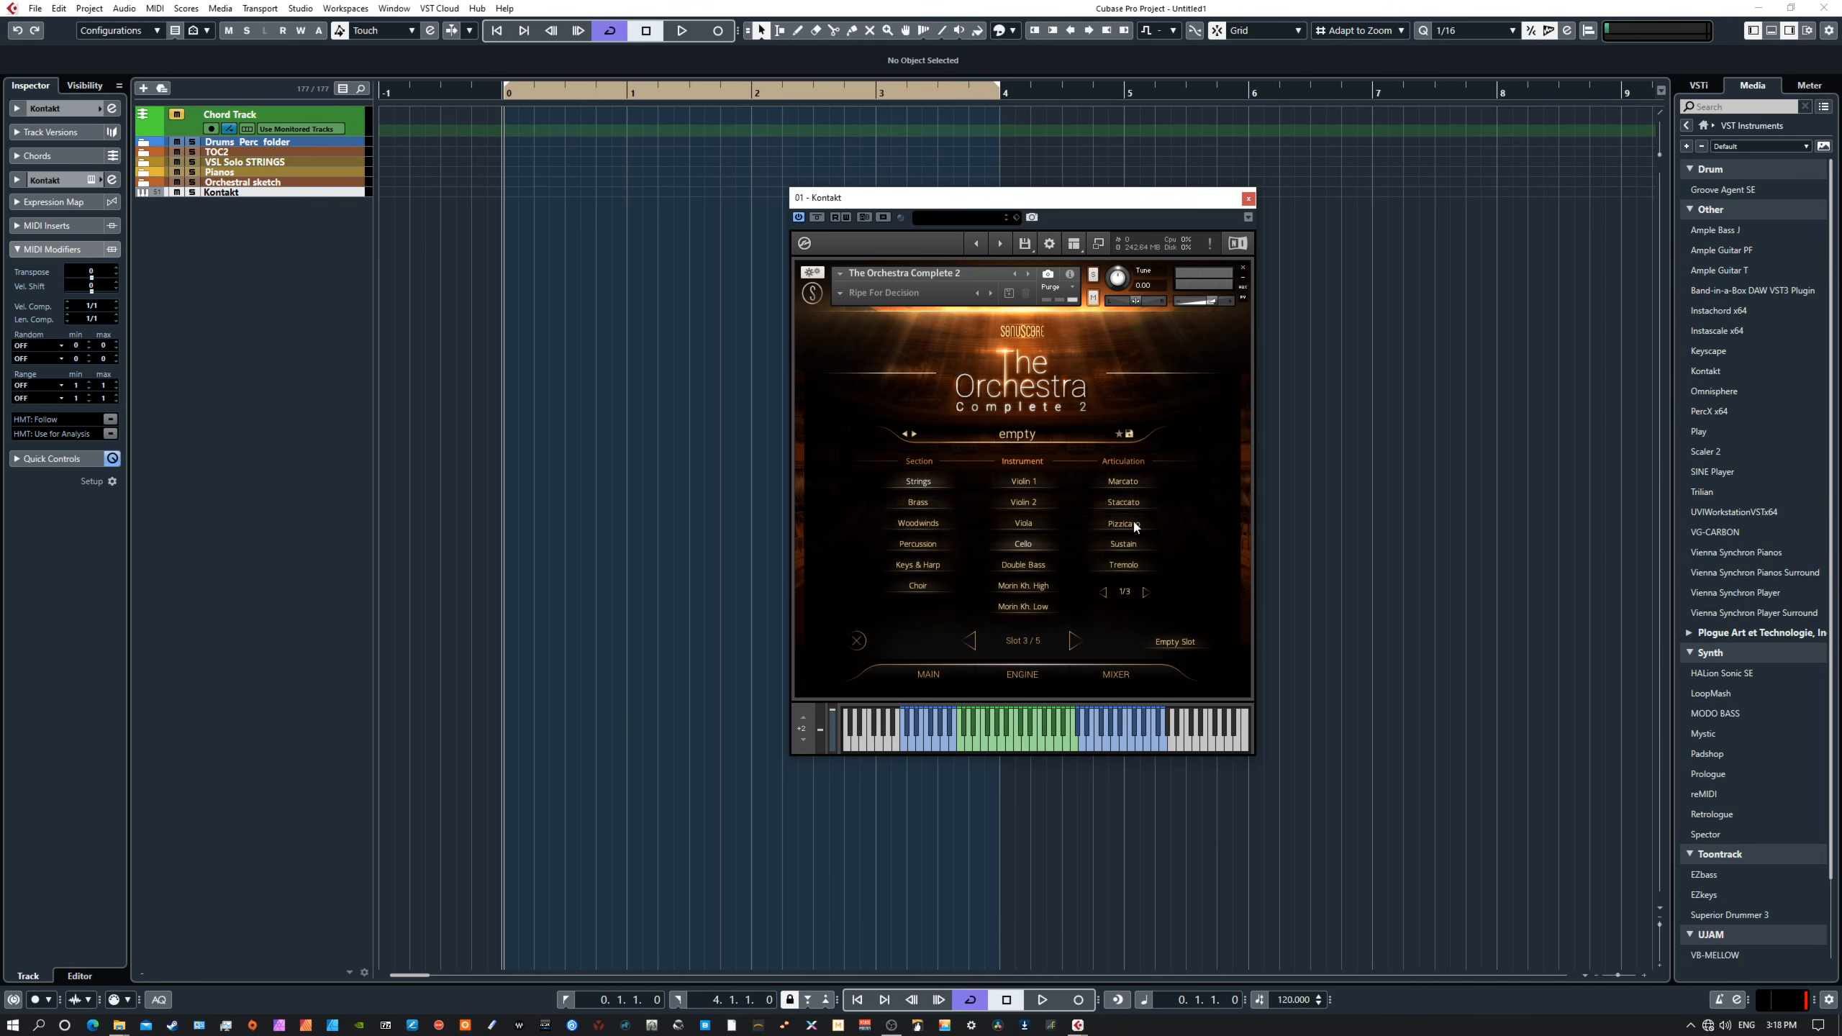
click(1000, 676)
click(1102, 568)
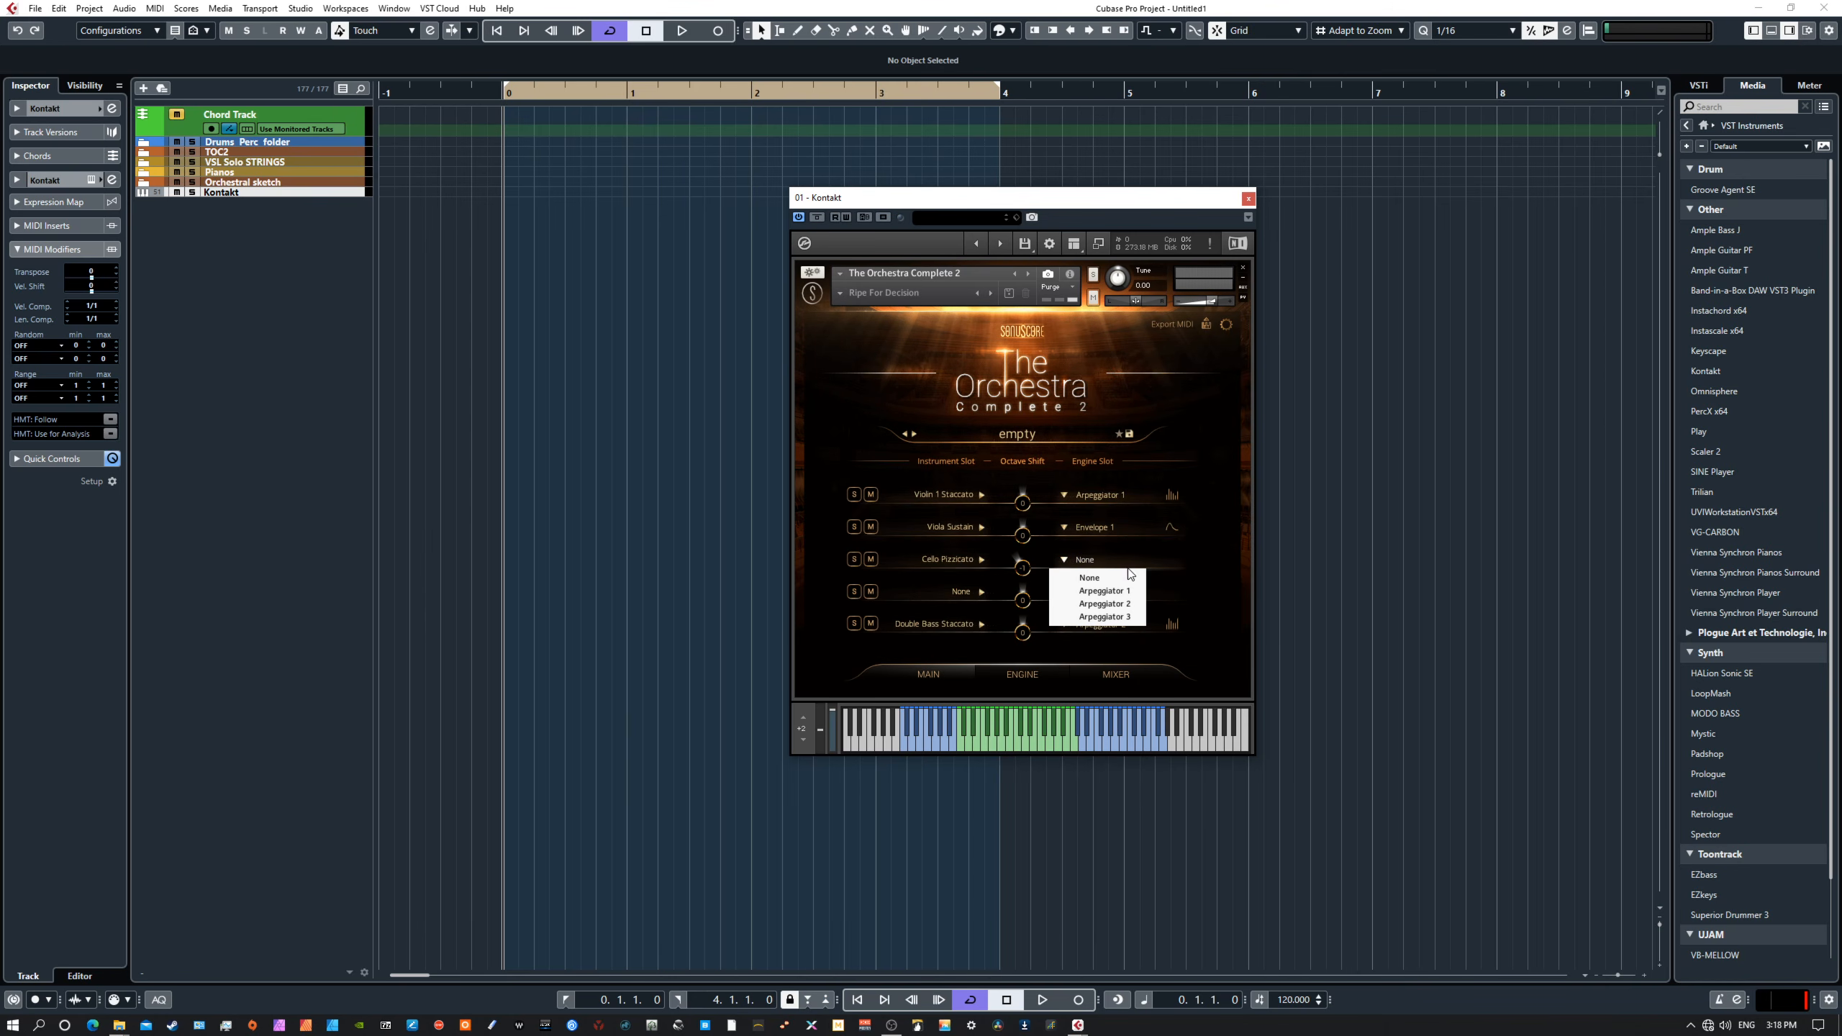
click(1103, 604)
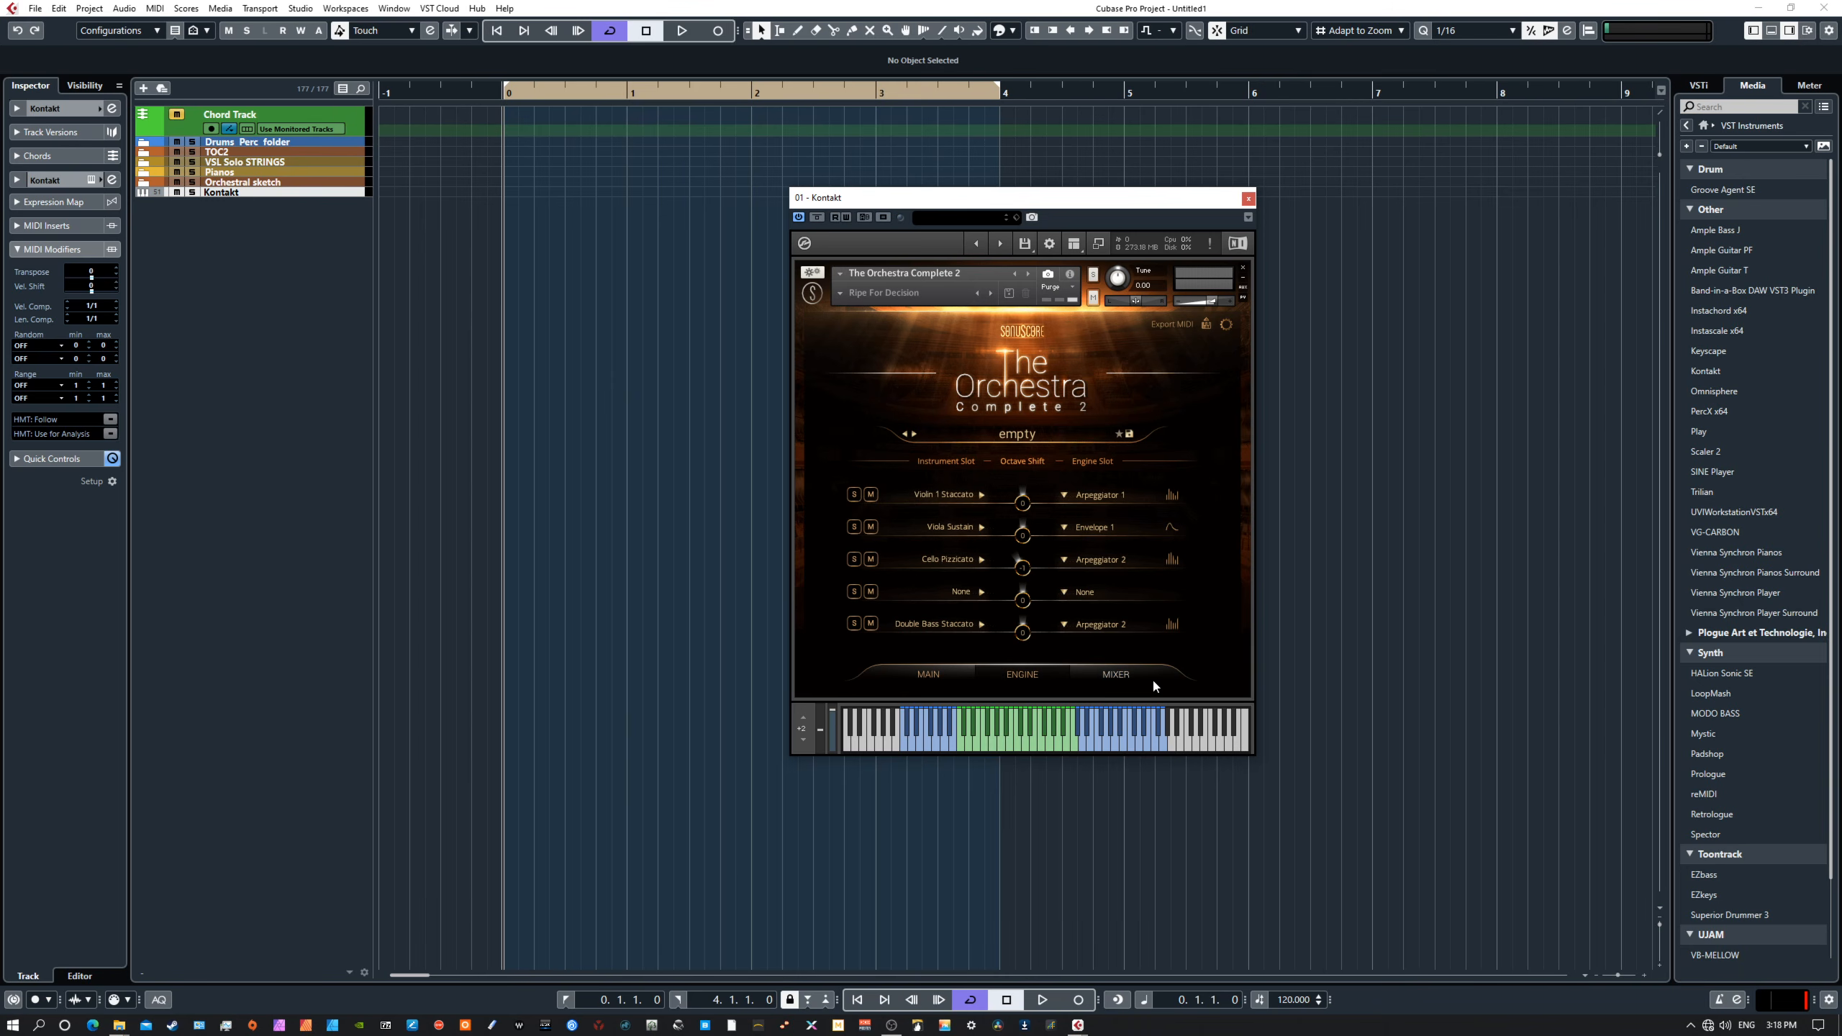
Step: Review the Arpeggiator 2 settings that drive the Cello Pizzicato slot
click(1009, 675)
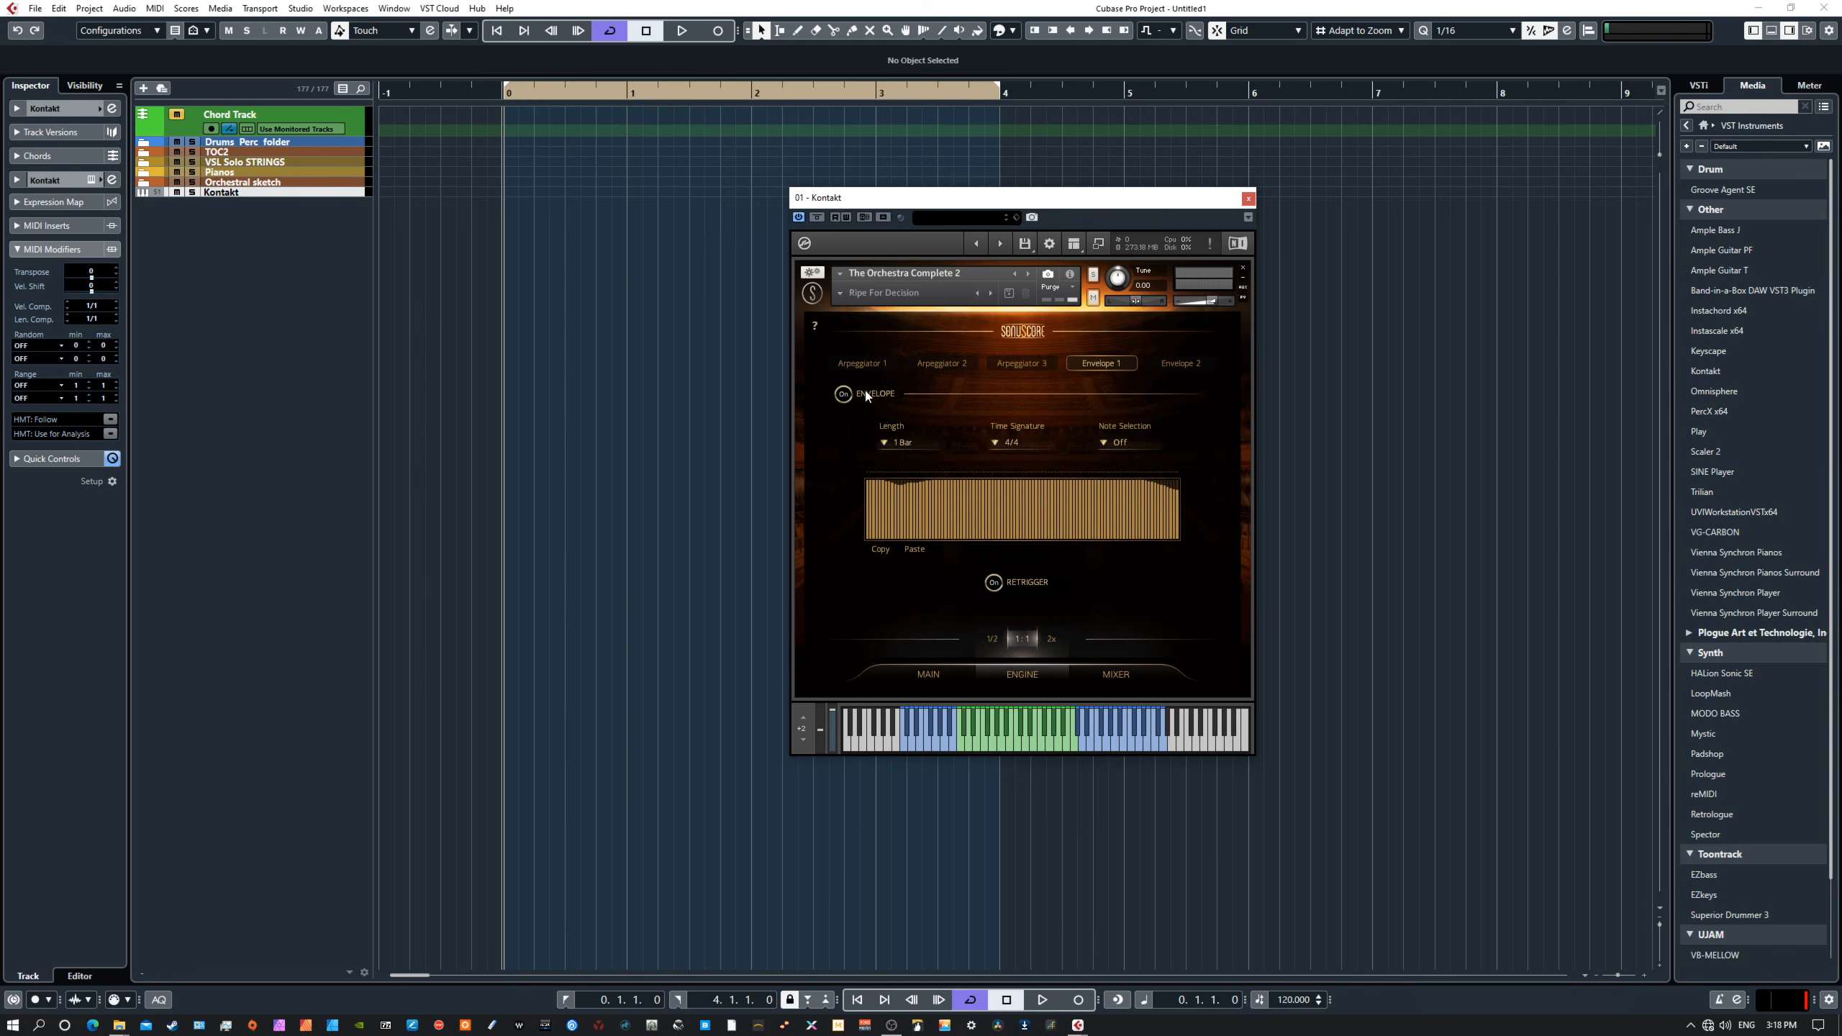
click(955, 367)
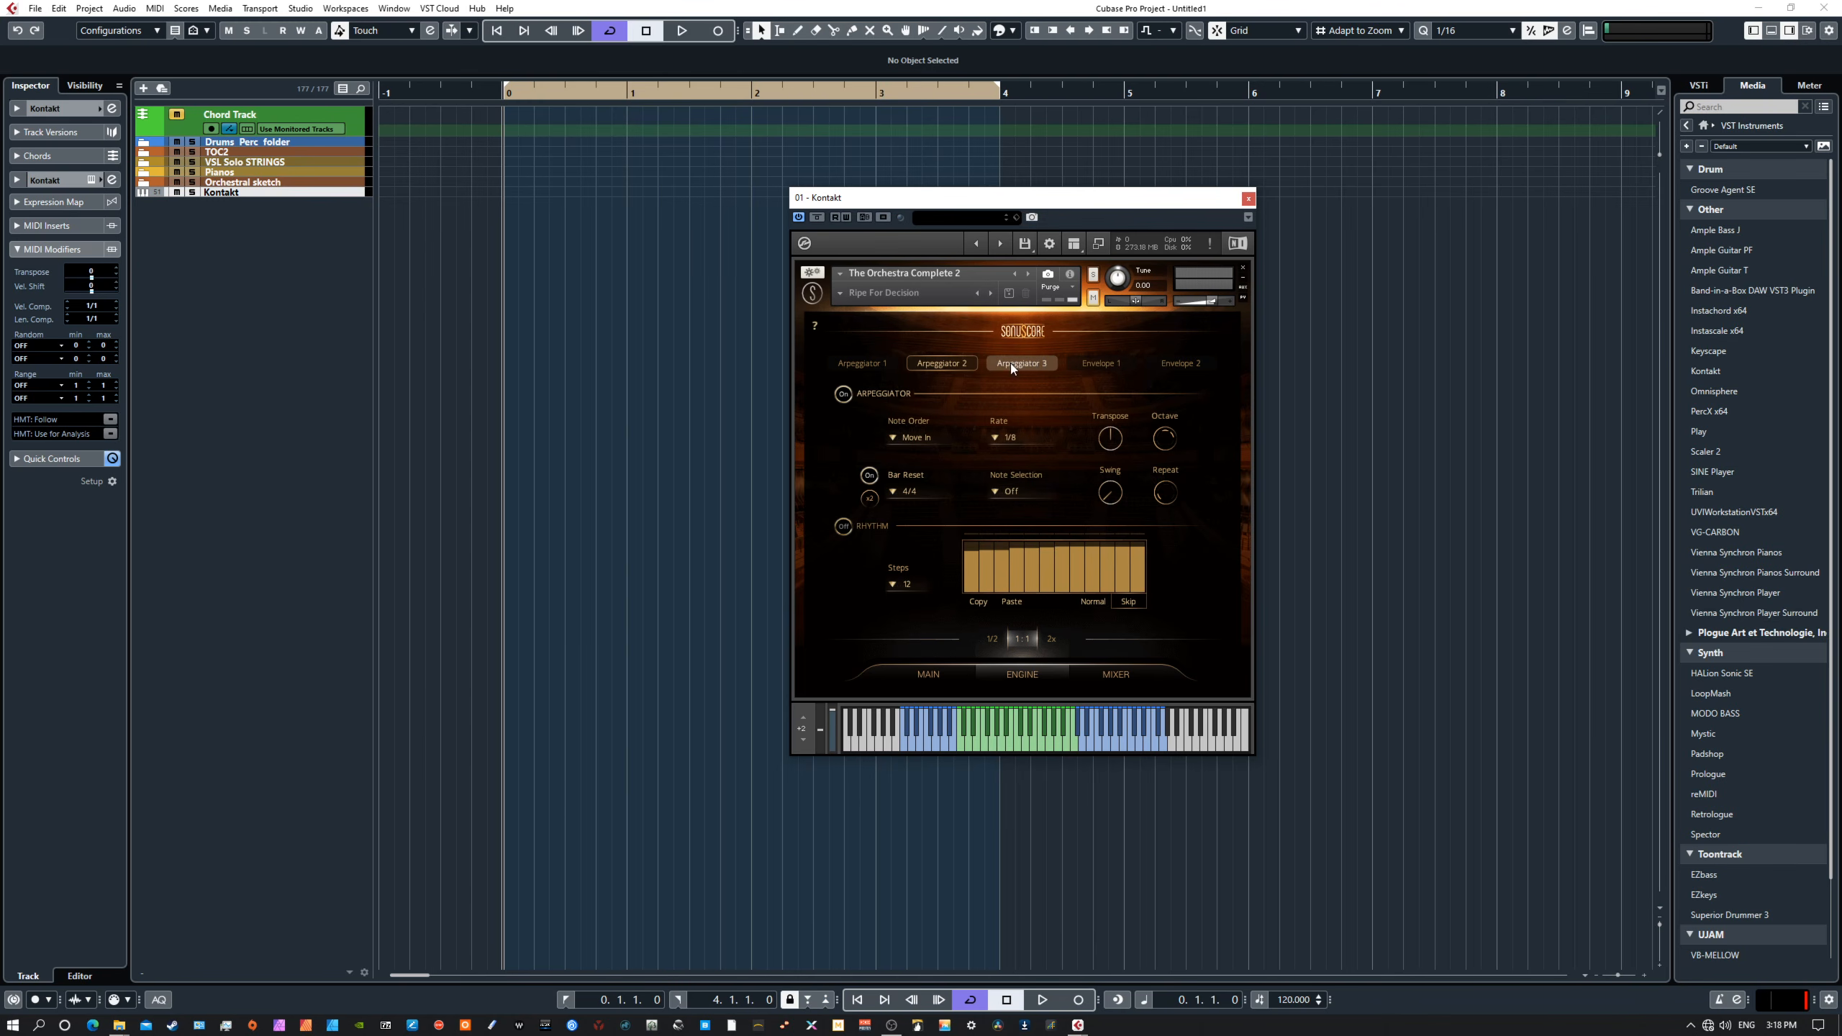
click(933, 675)
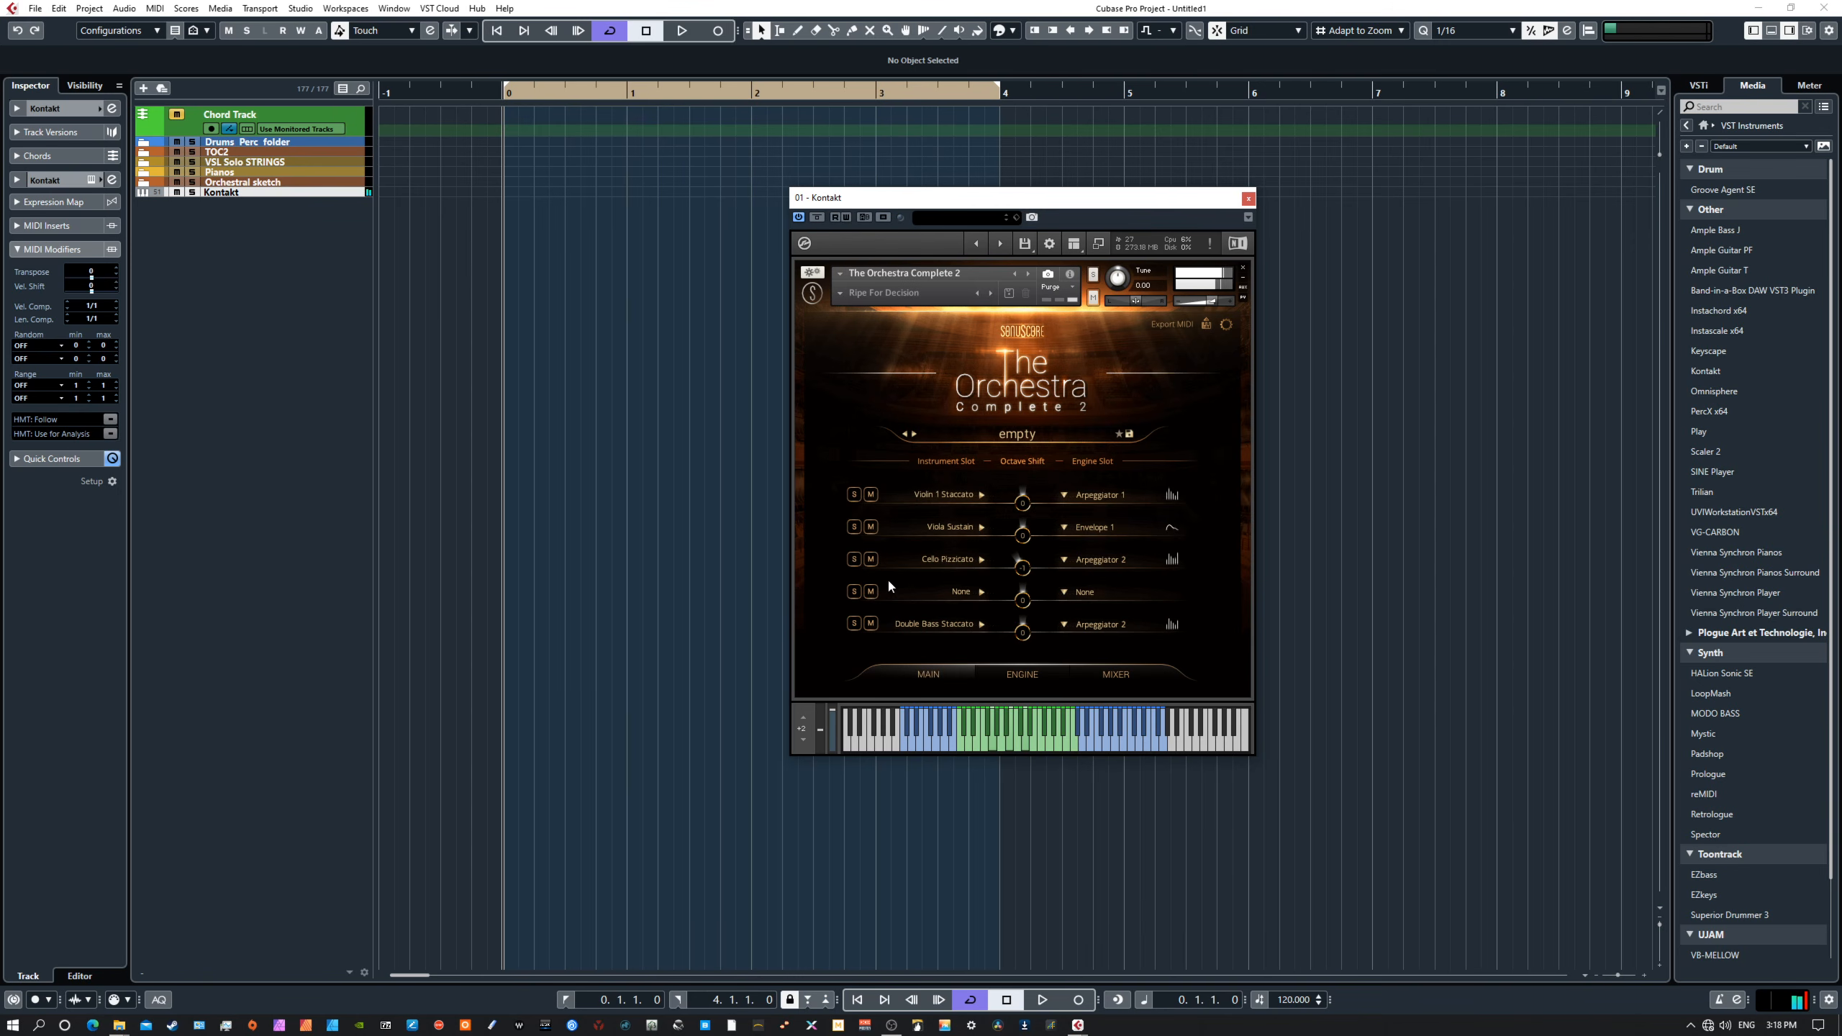
Step: Solo the Cello Pizzicato, pan it slightly left, and adjust the Double Bass Staccato's pan
click(856, 559)
click(1113, 676)
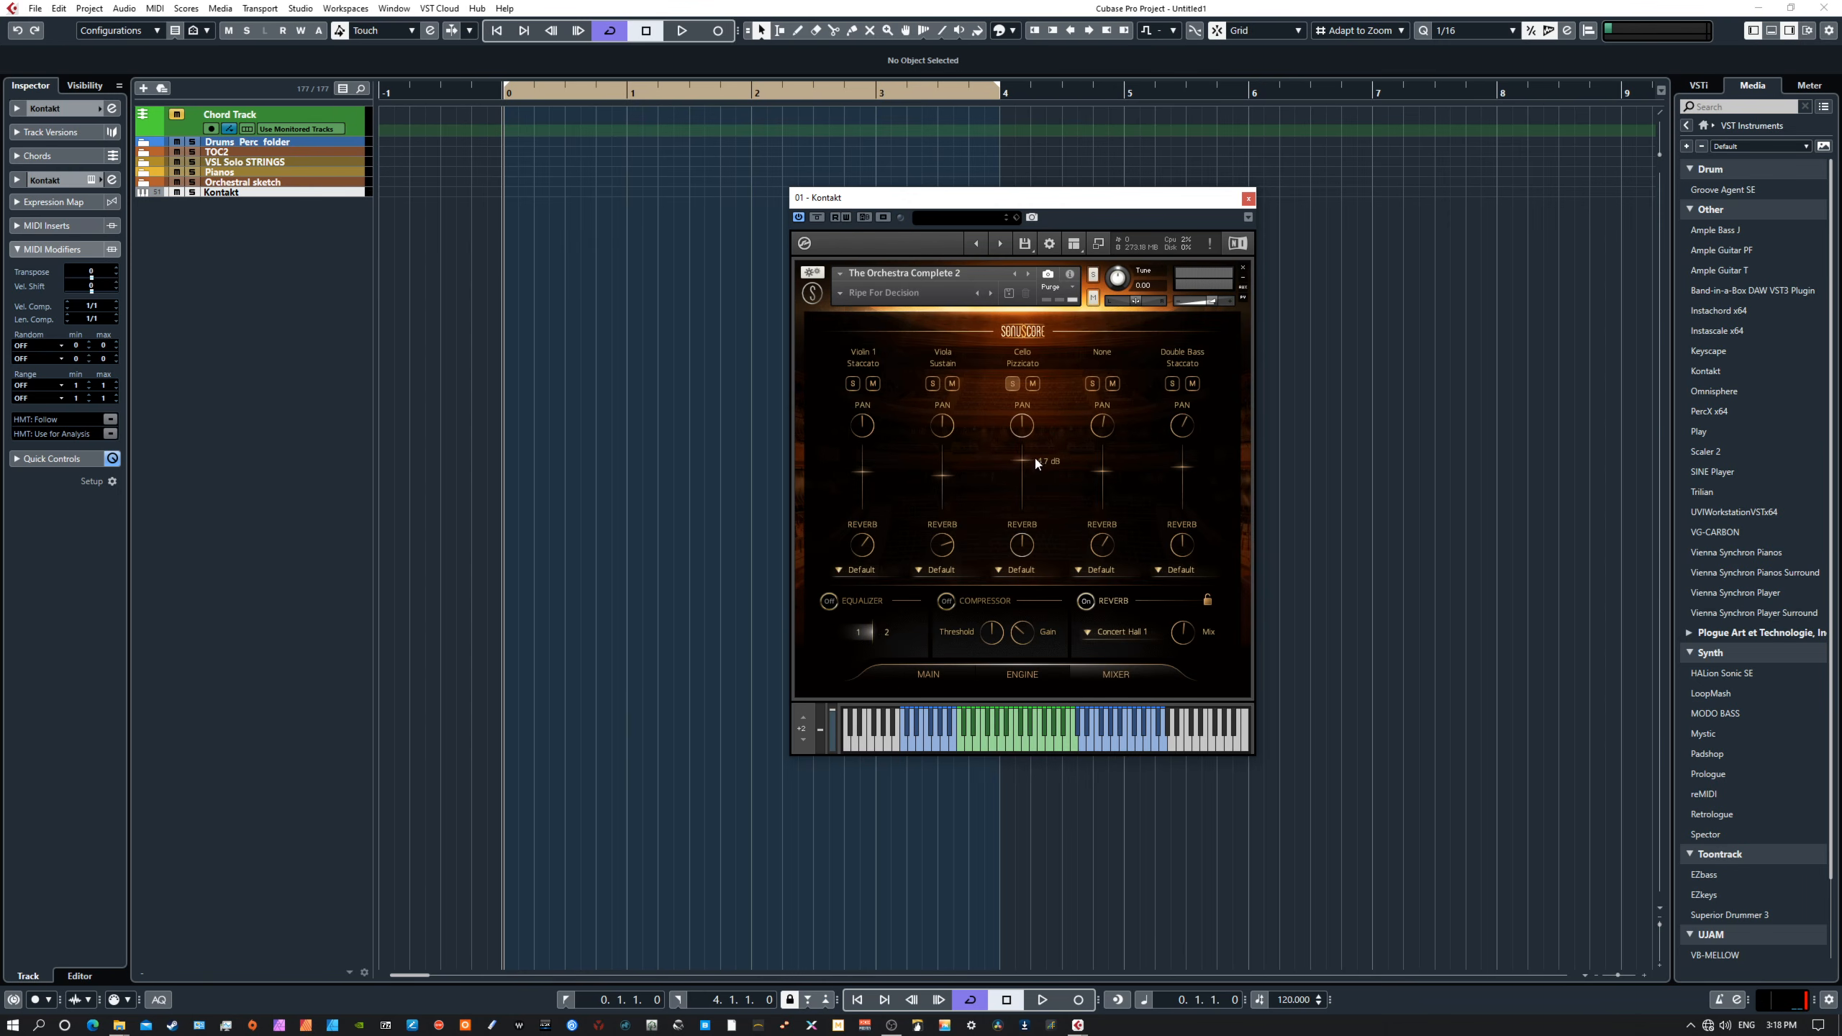
drag(1025, 430, 856, 437)
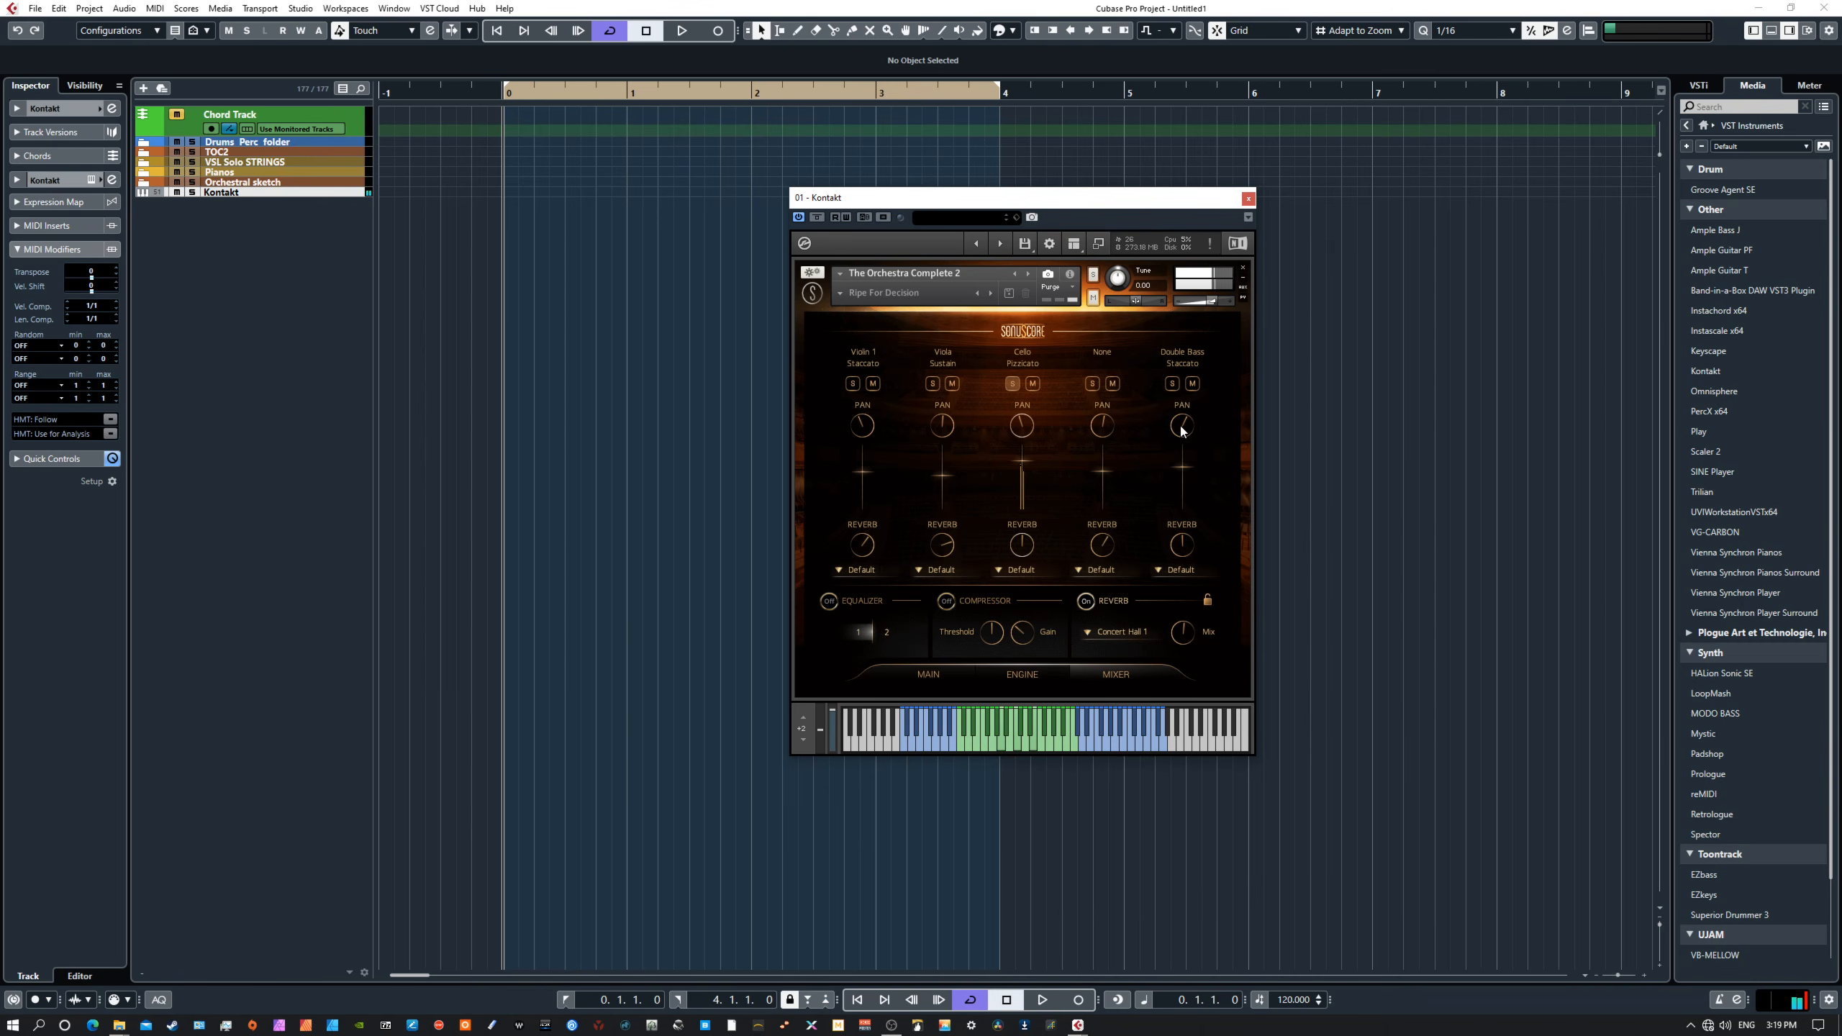
drag(1182, 430, 1181, 432)
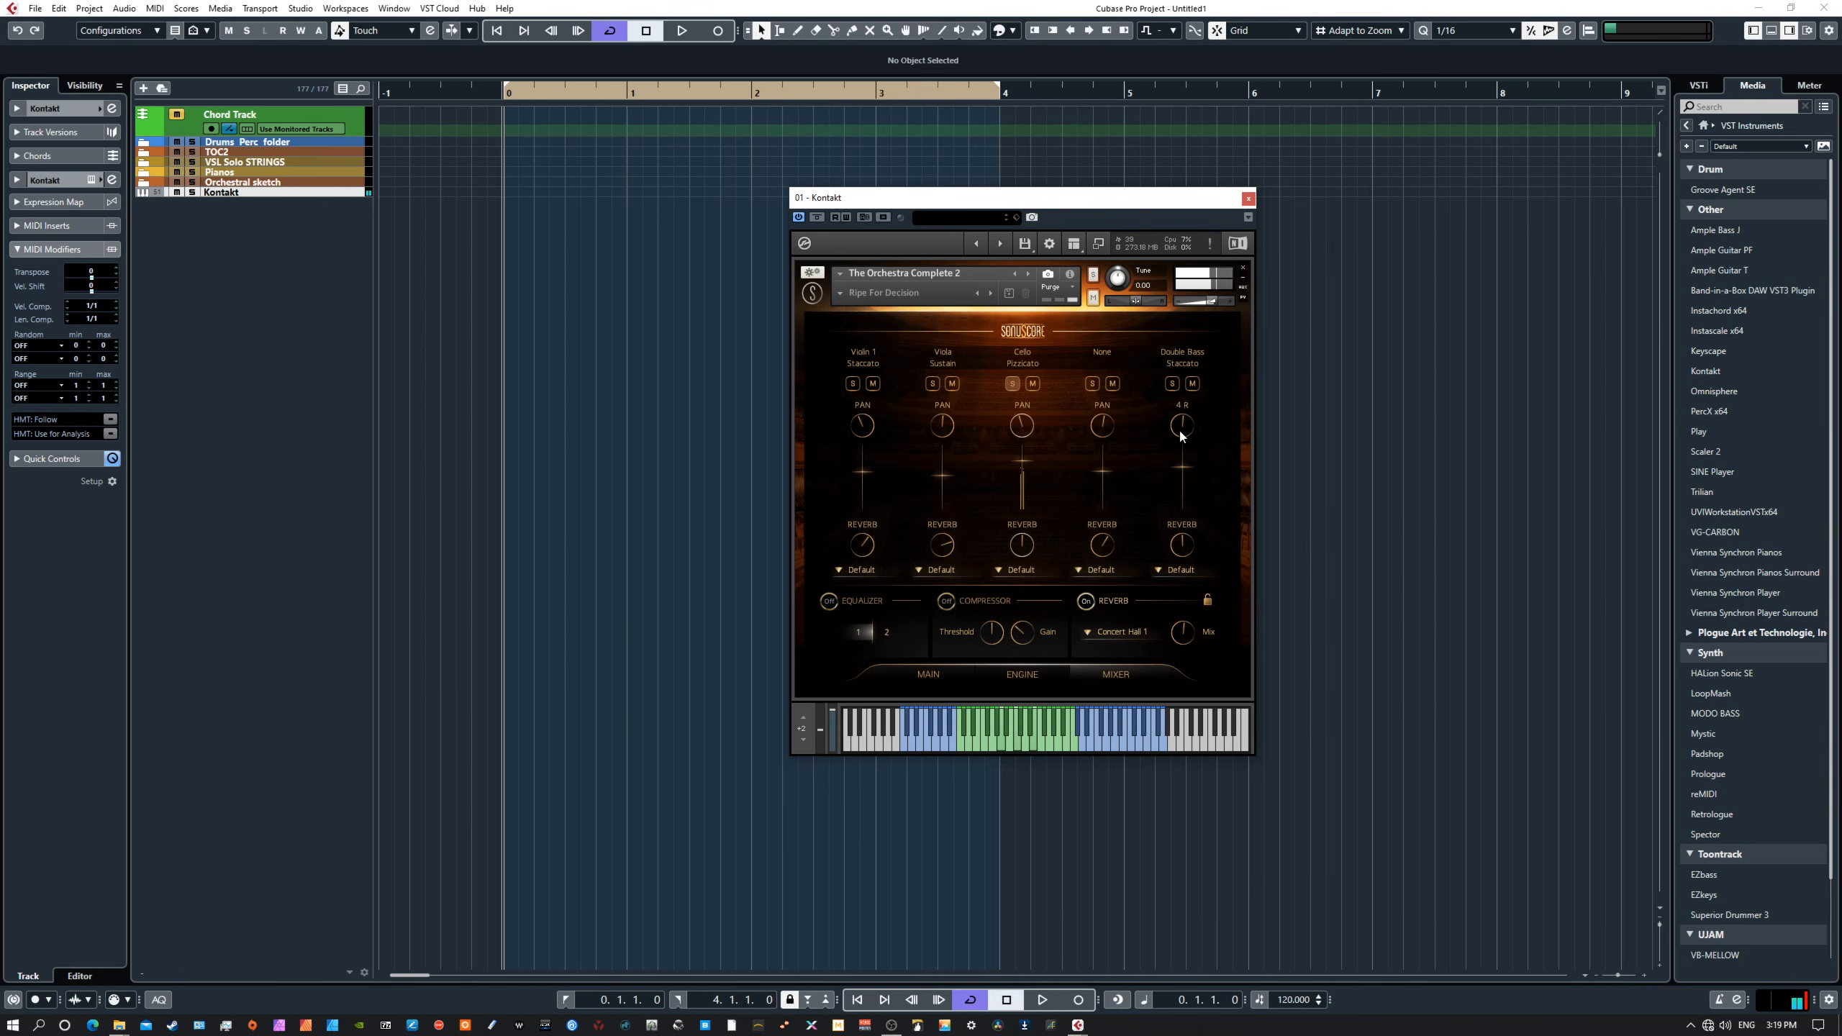
Step: Compare the slot assignments with the note order, rate and rhythm settings of Arpeggiator 2 and Arpeggiator 1
click(930, 677)
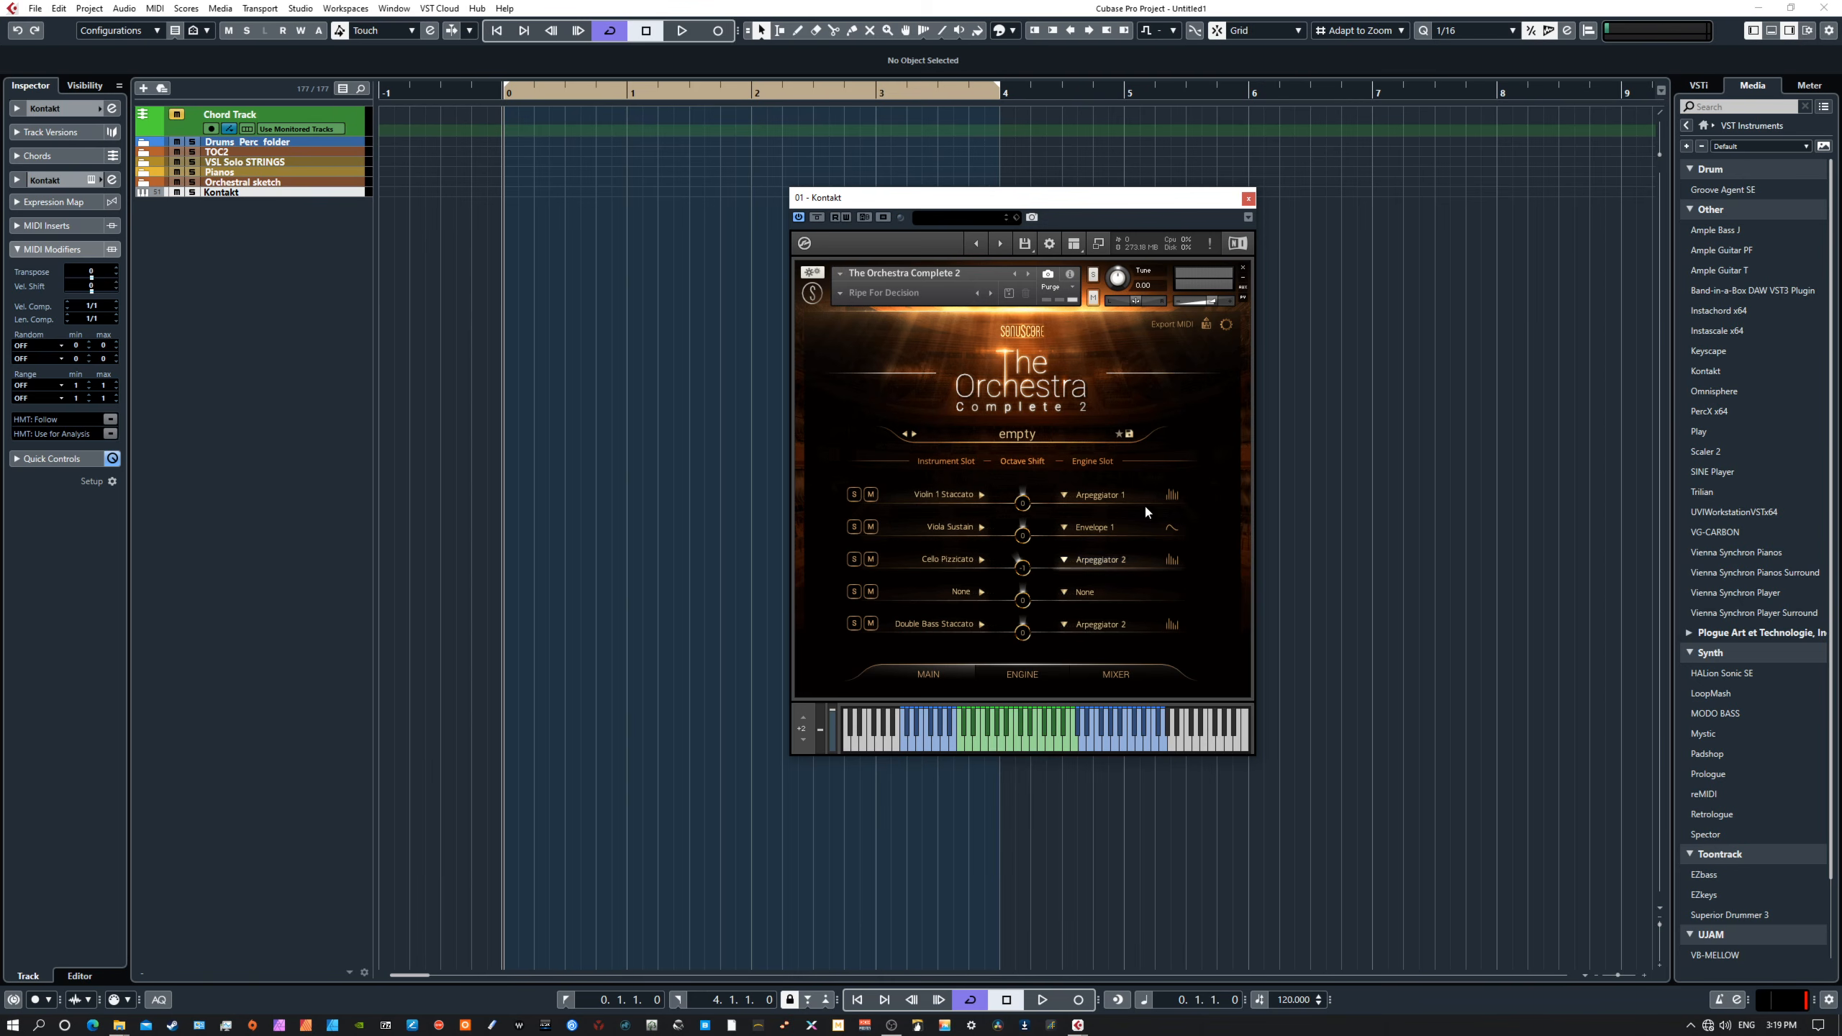
click(1020, 674)
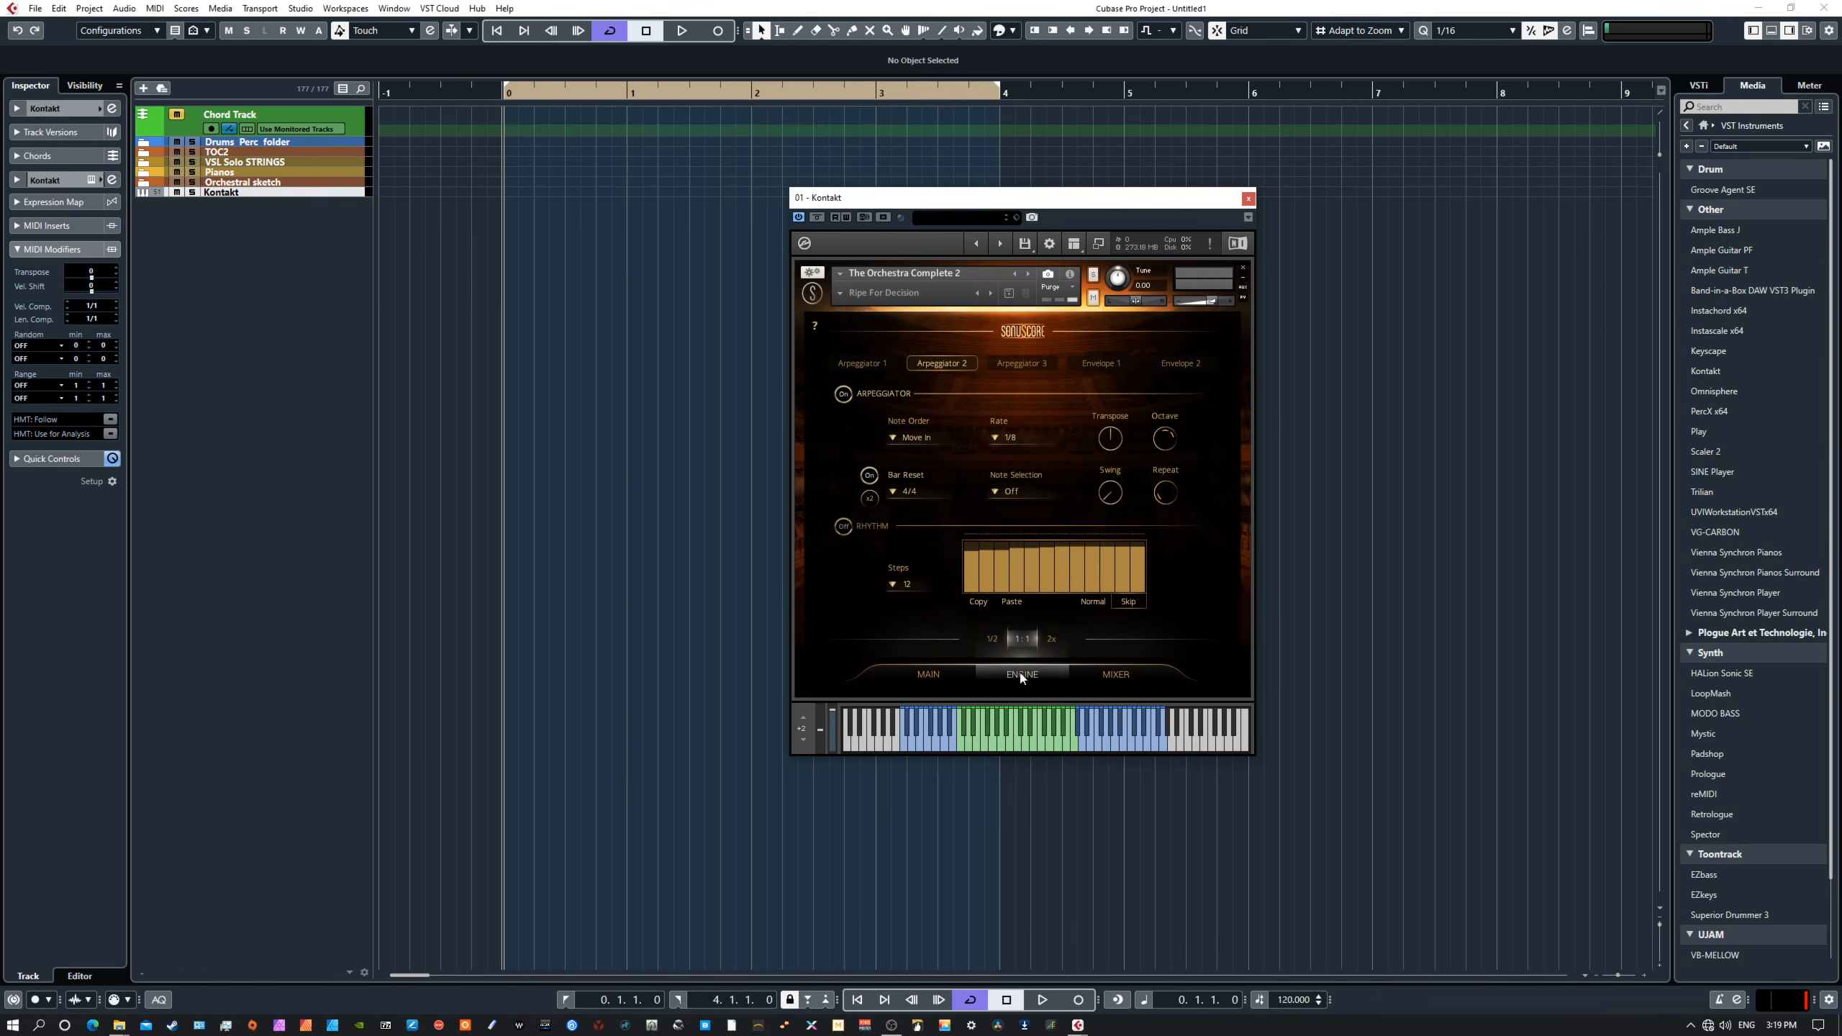
click(880, 363)
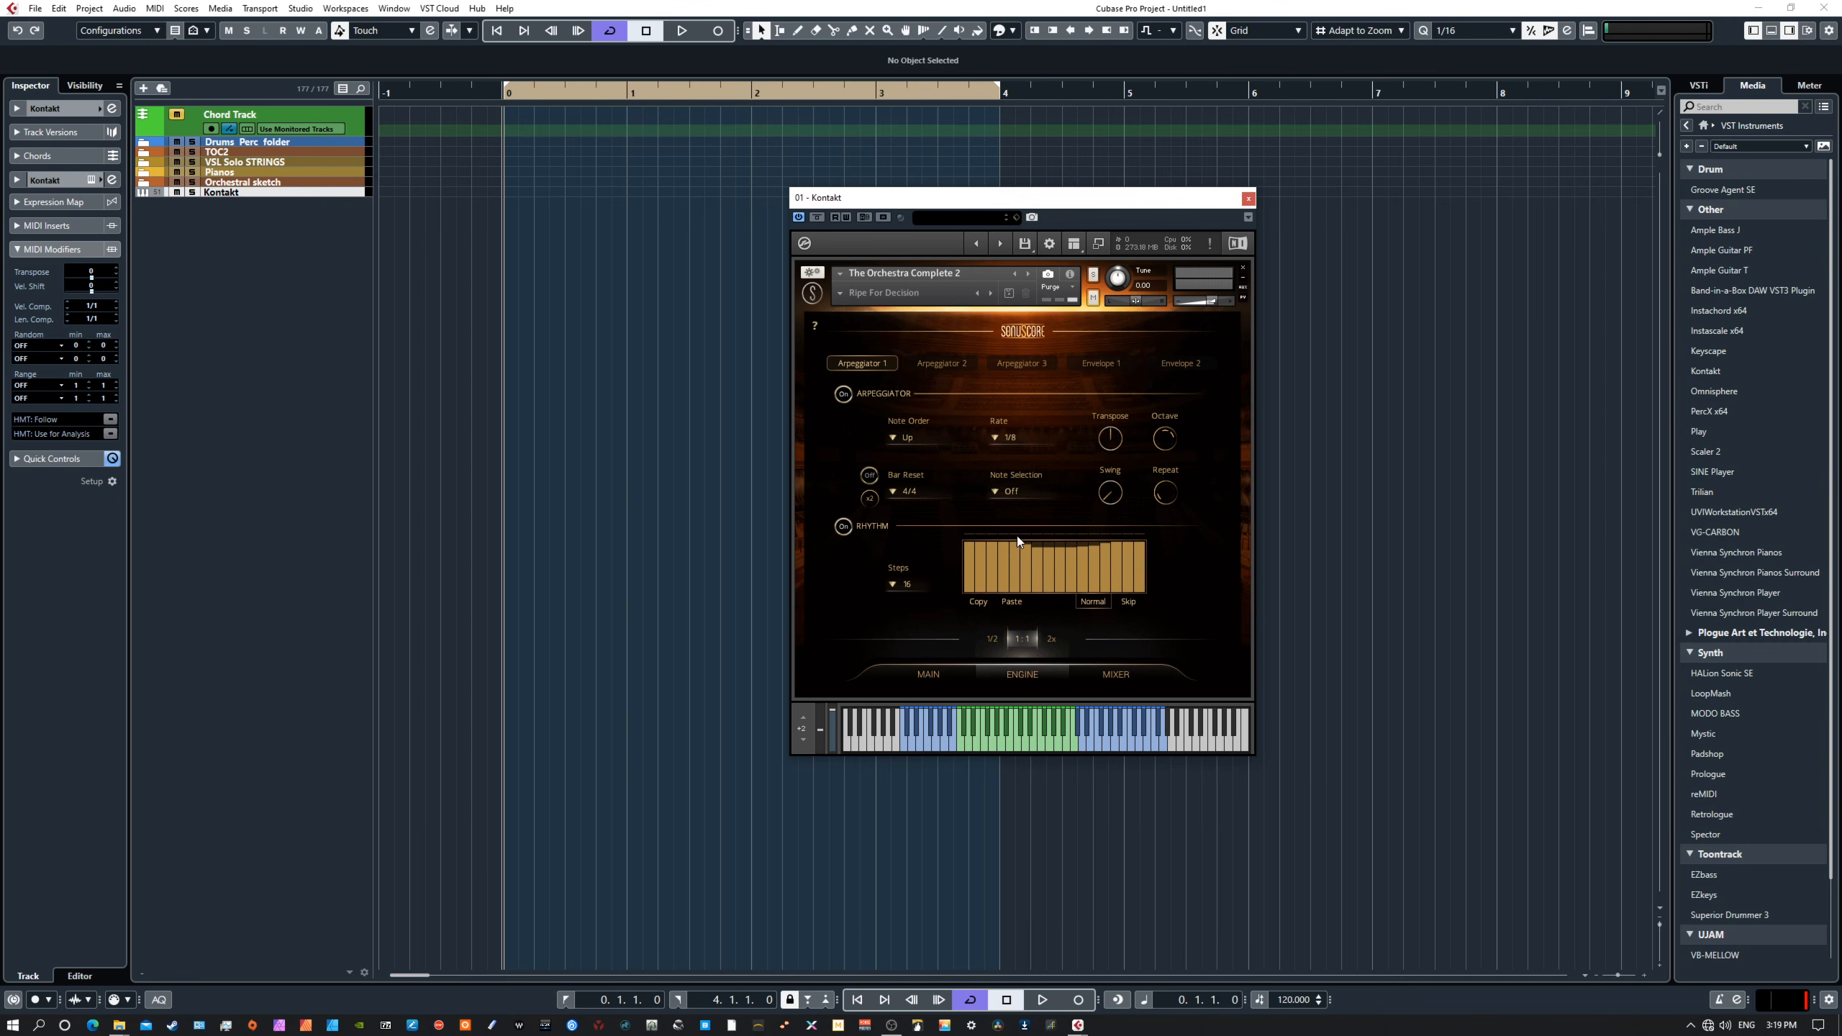
click(929, 675)
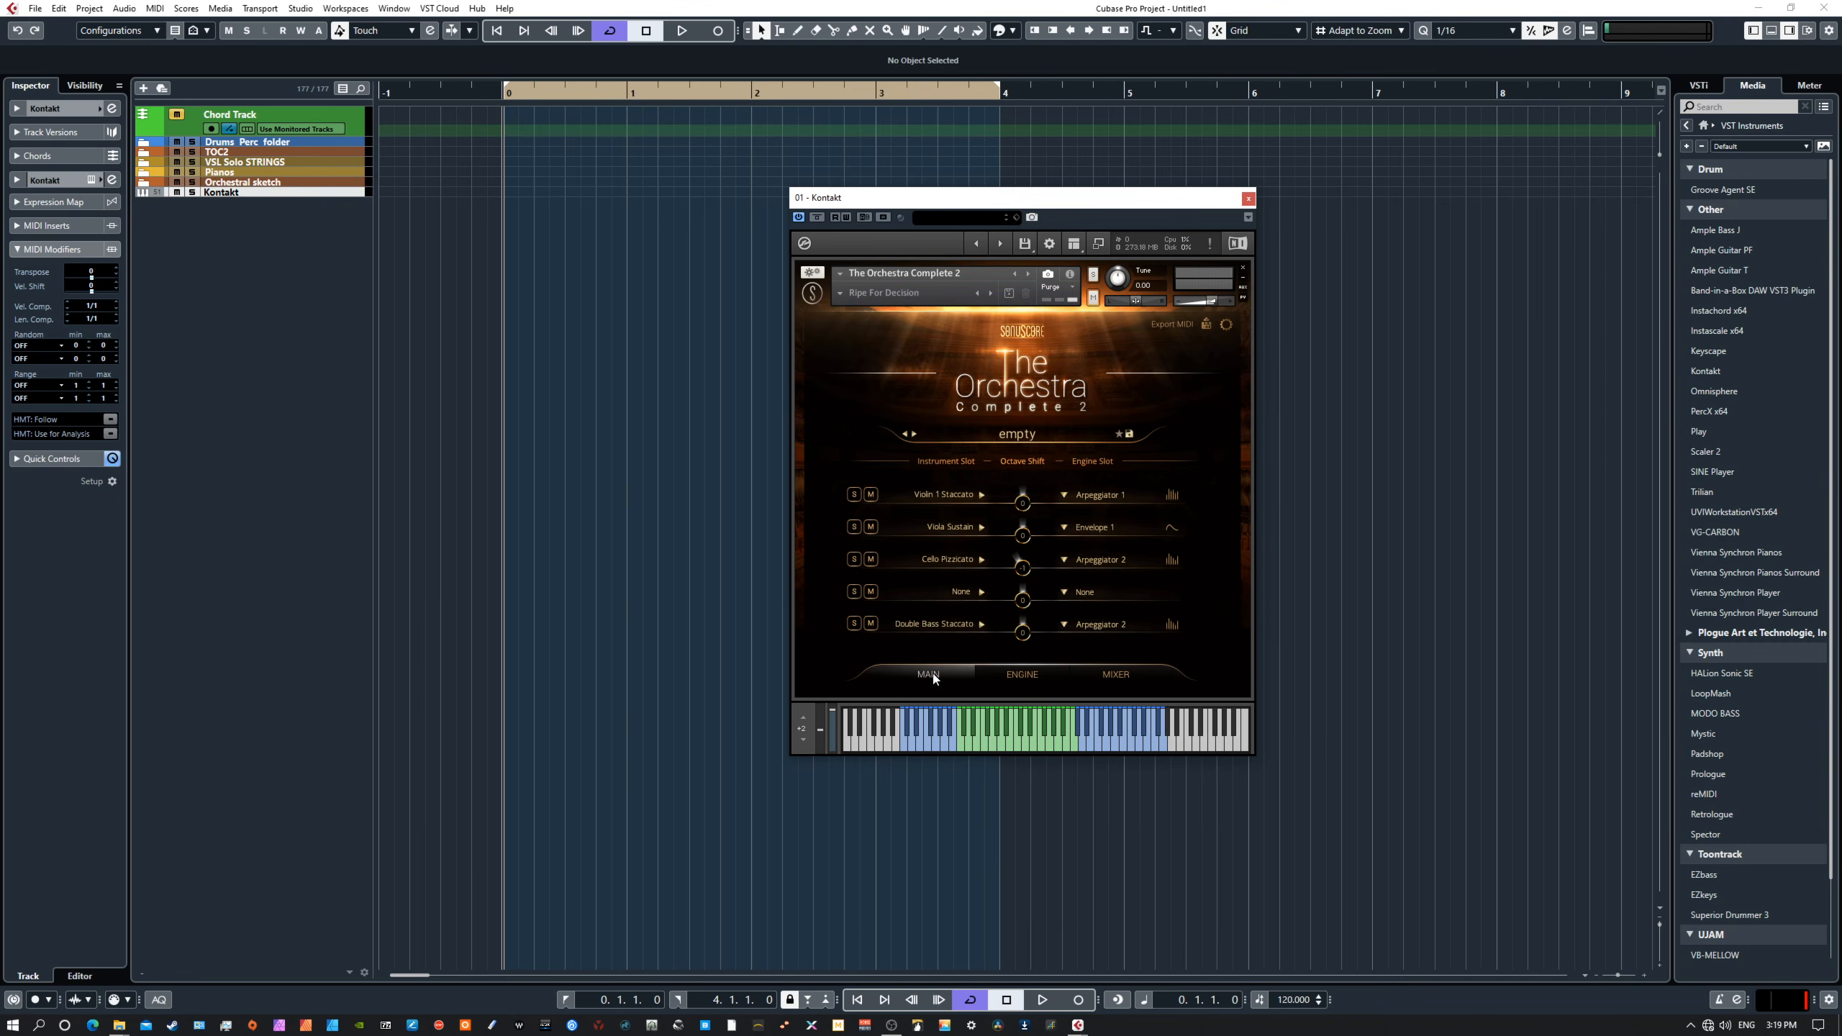
Step: Load the PIANO MIXED 8ths 02 preset from The Orchestra library's Orchestral Rhythms category
click(1015, 434)
click(852, 422)
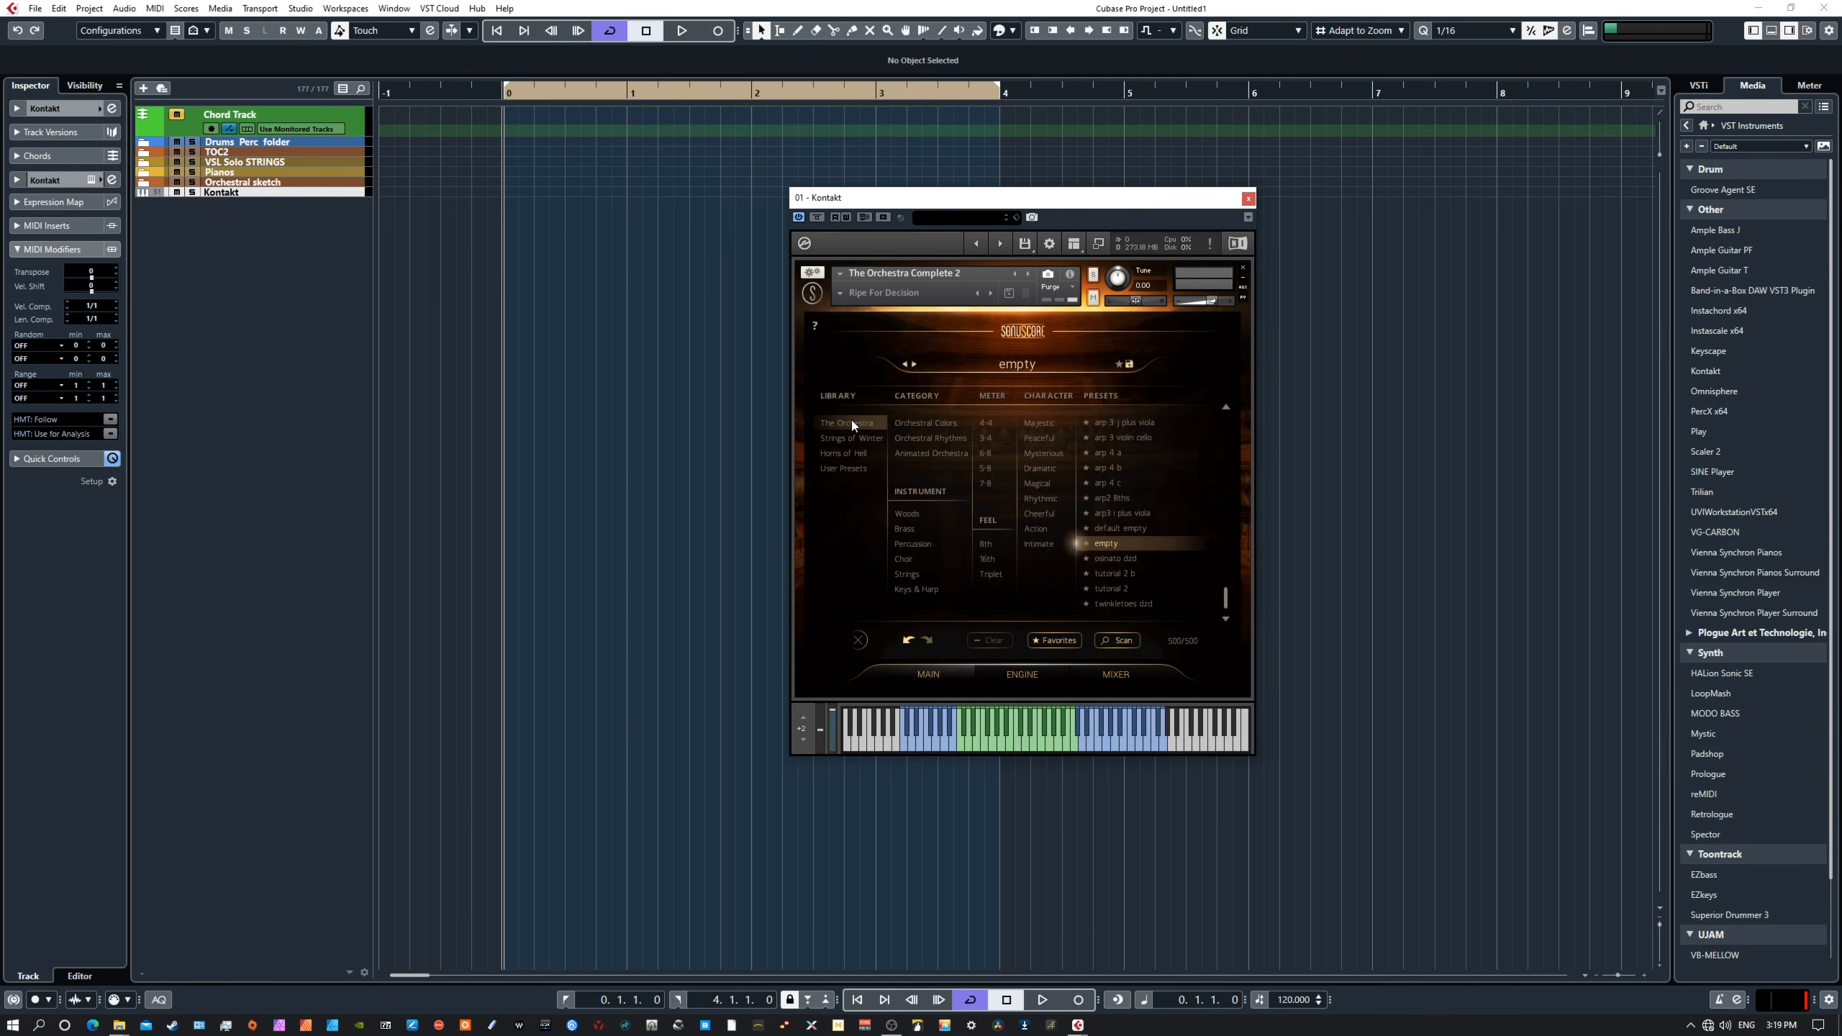
click(850, 423)
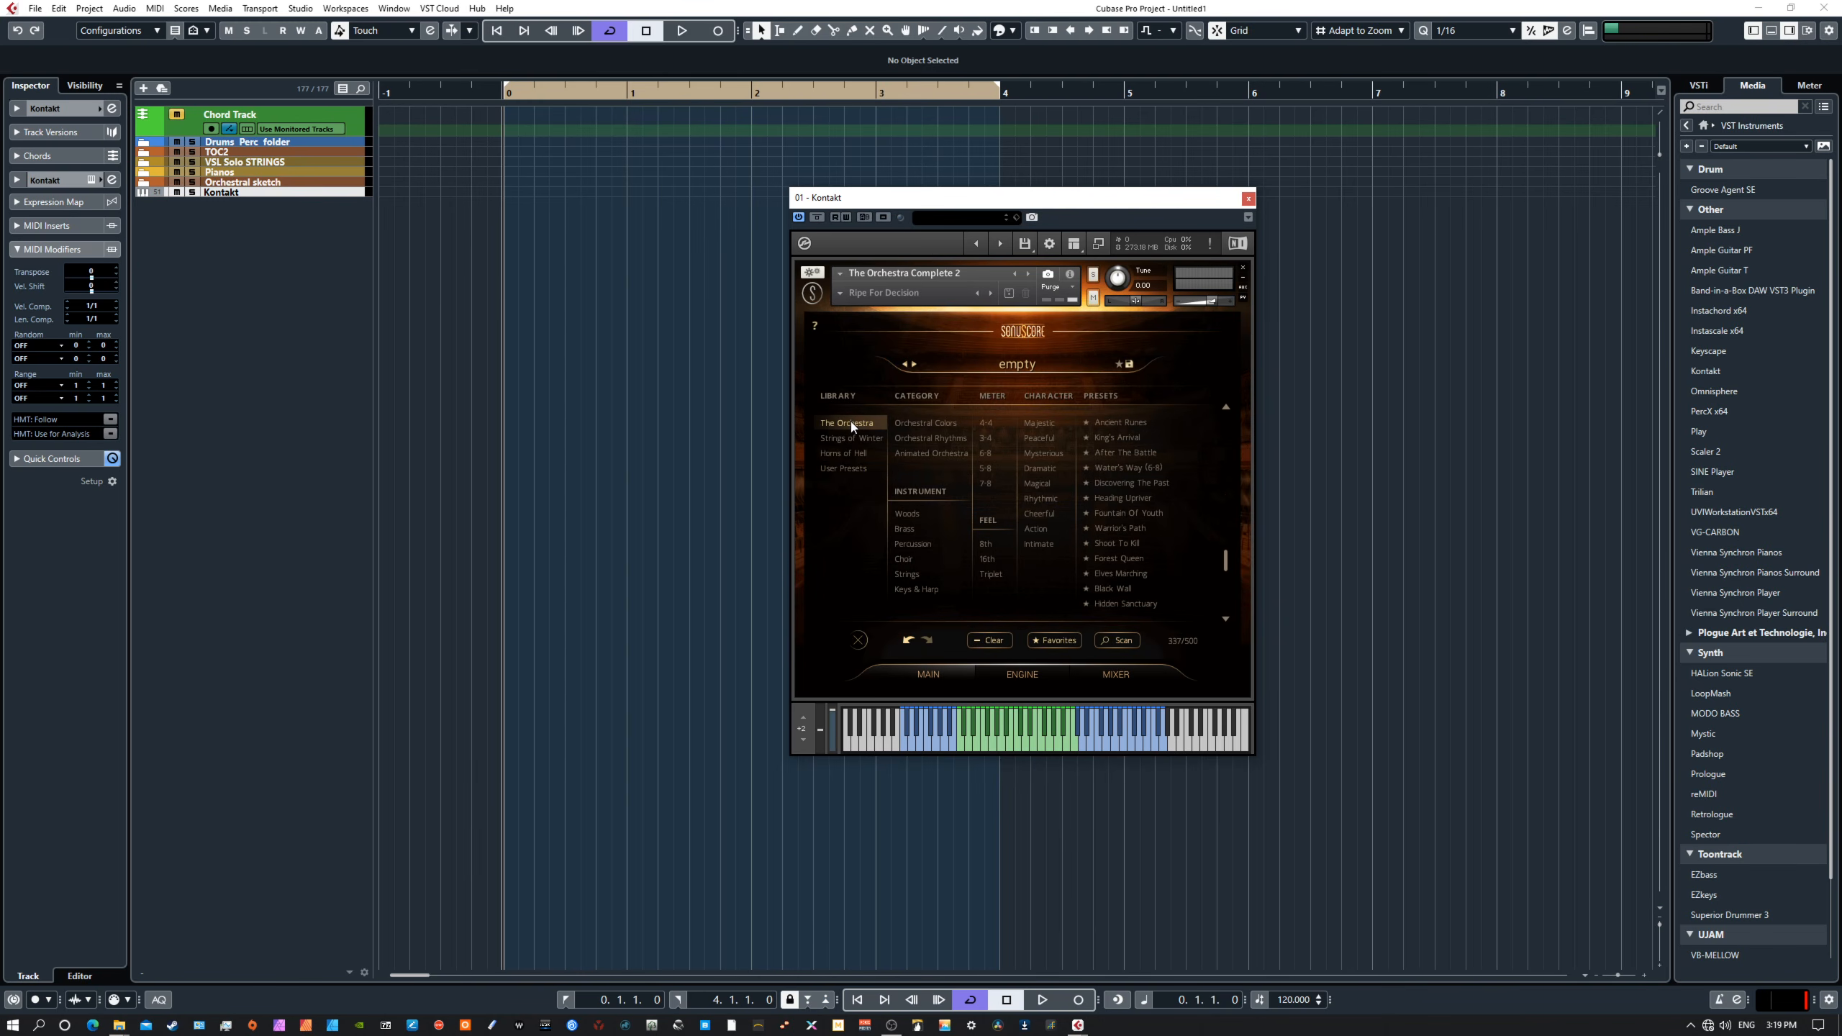
click(916, 439)
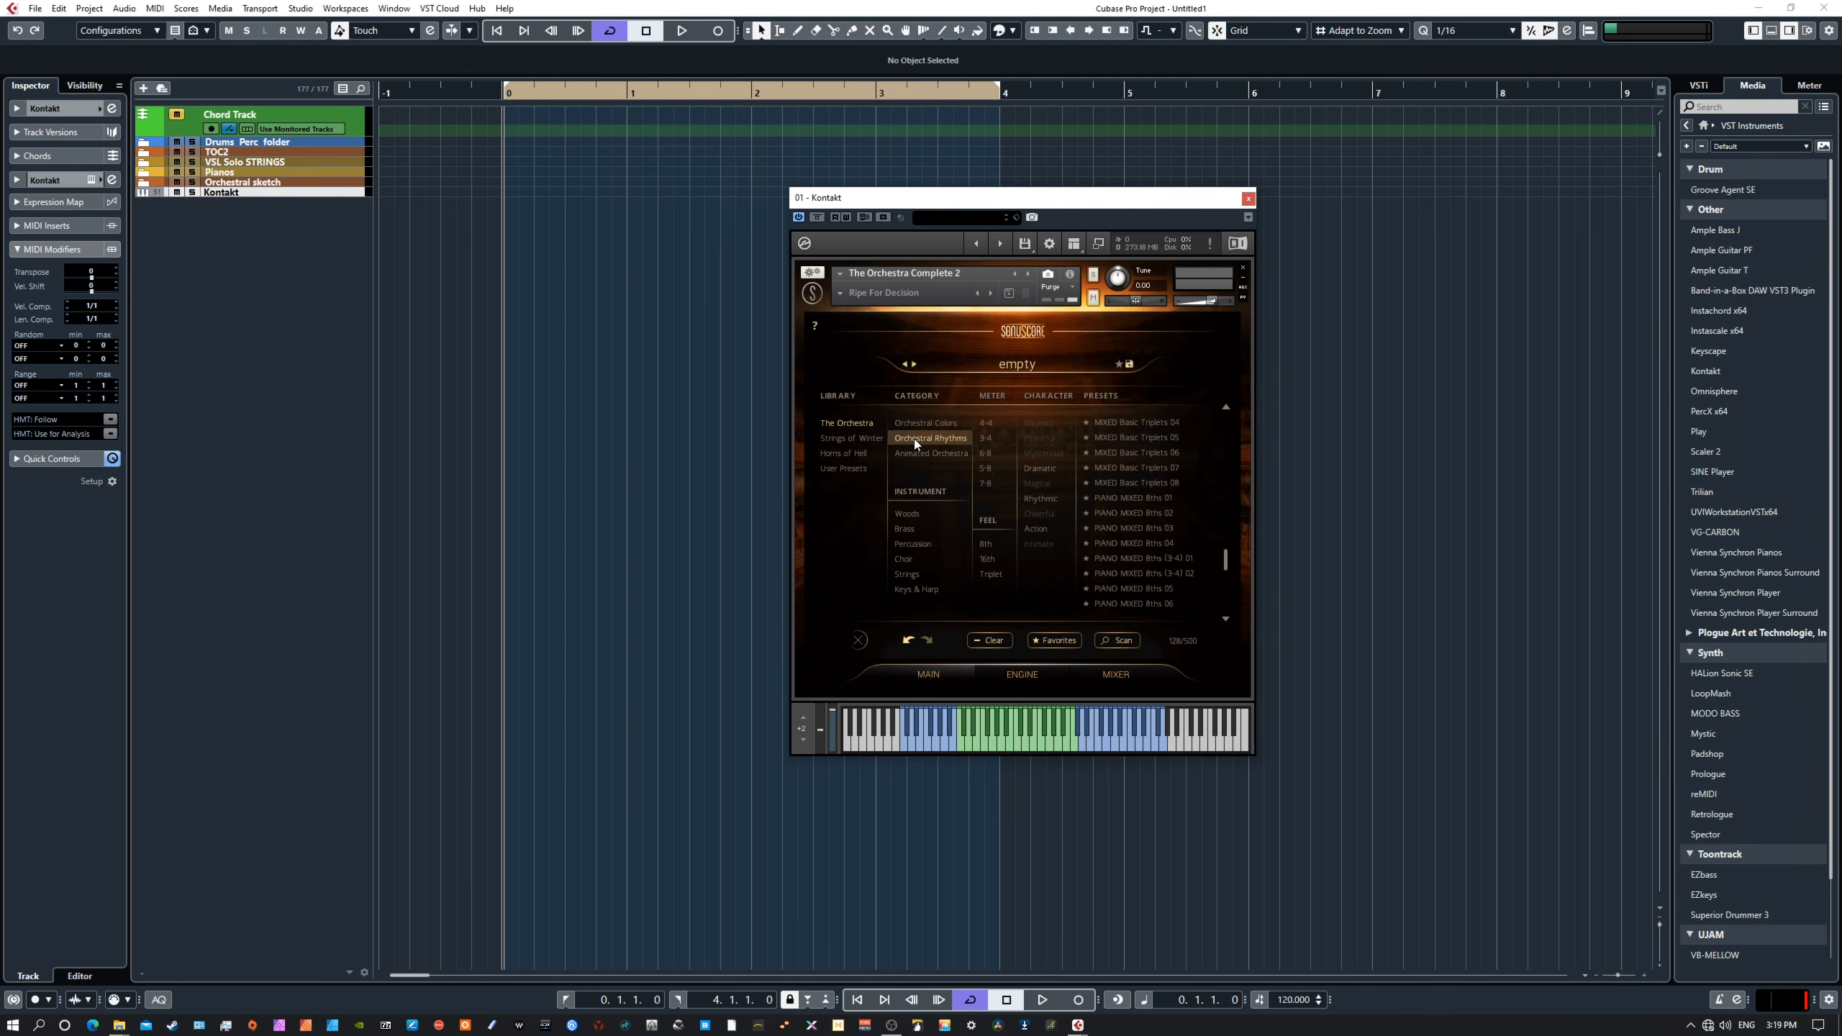
click(1124, 514)
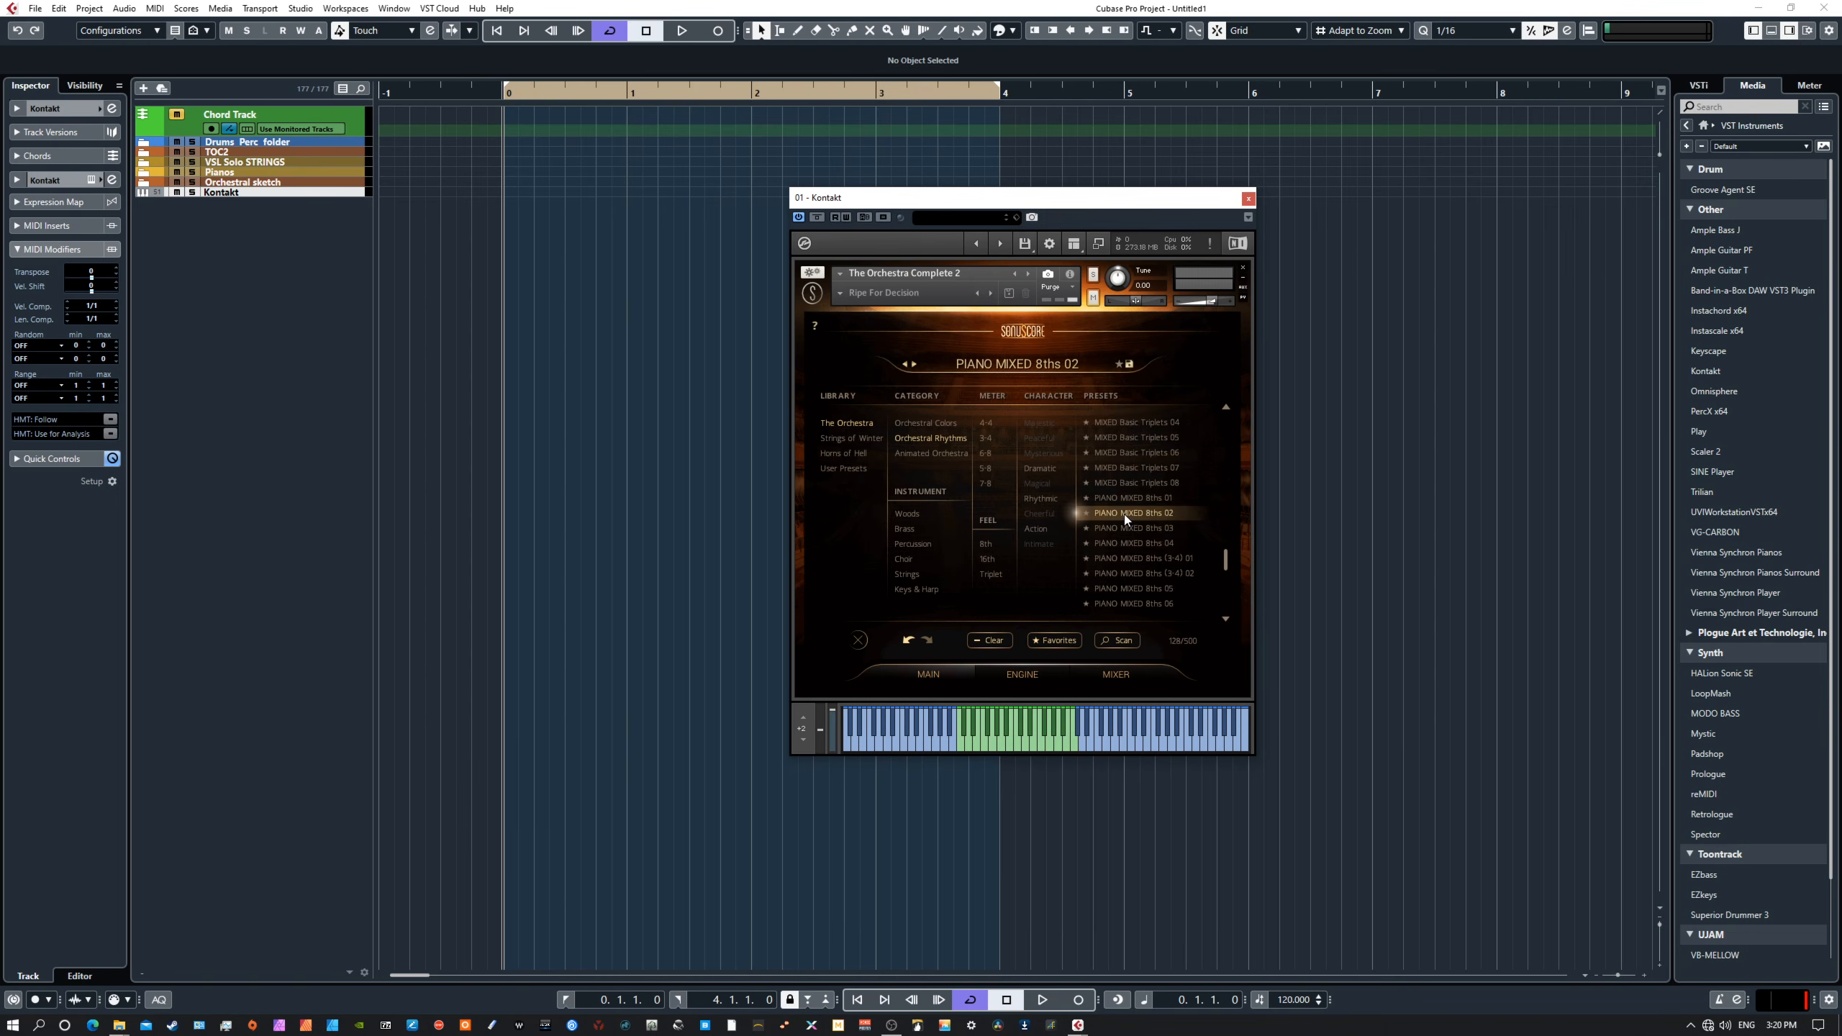
click(942, 670)
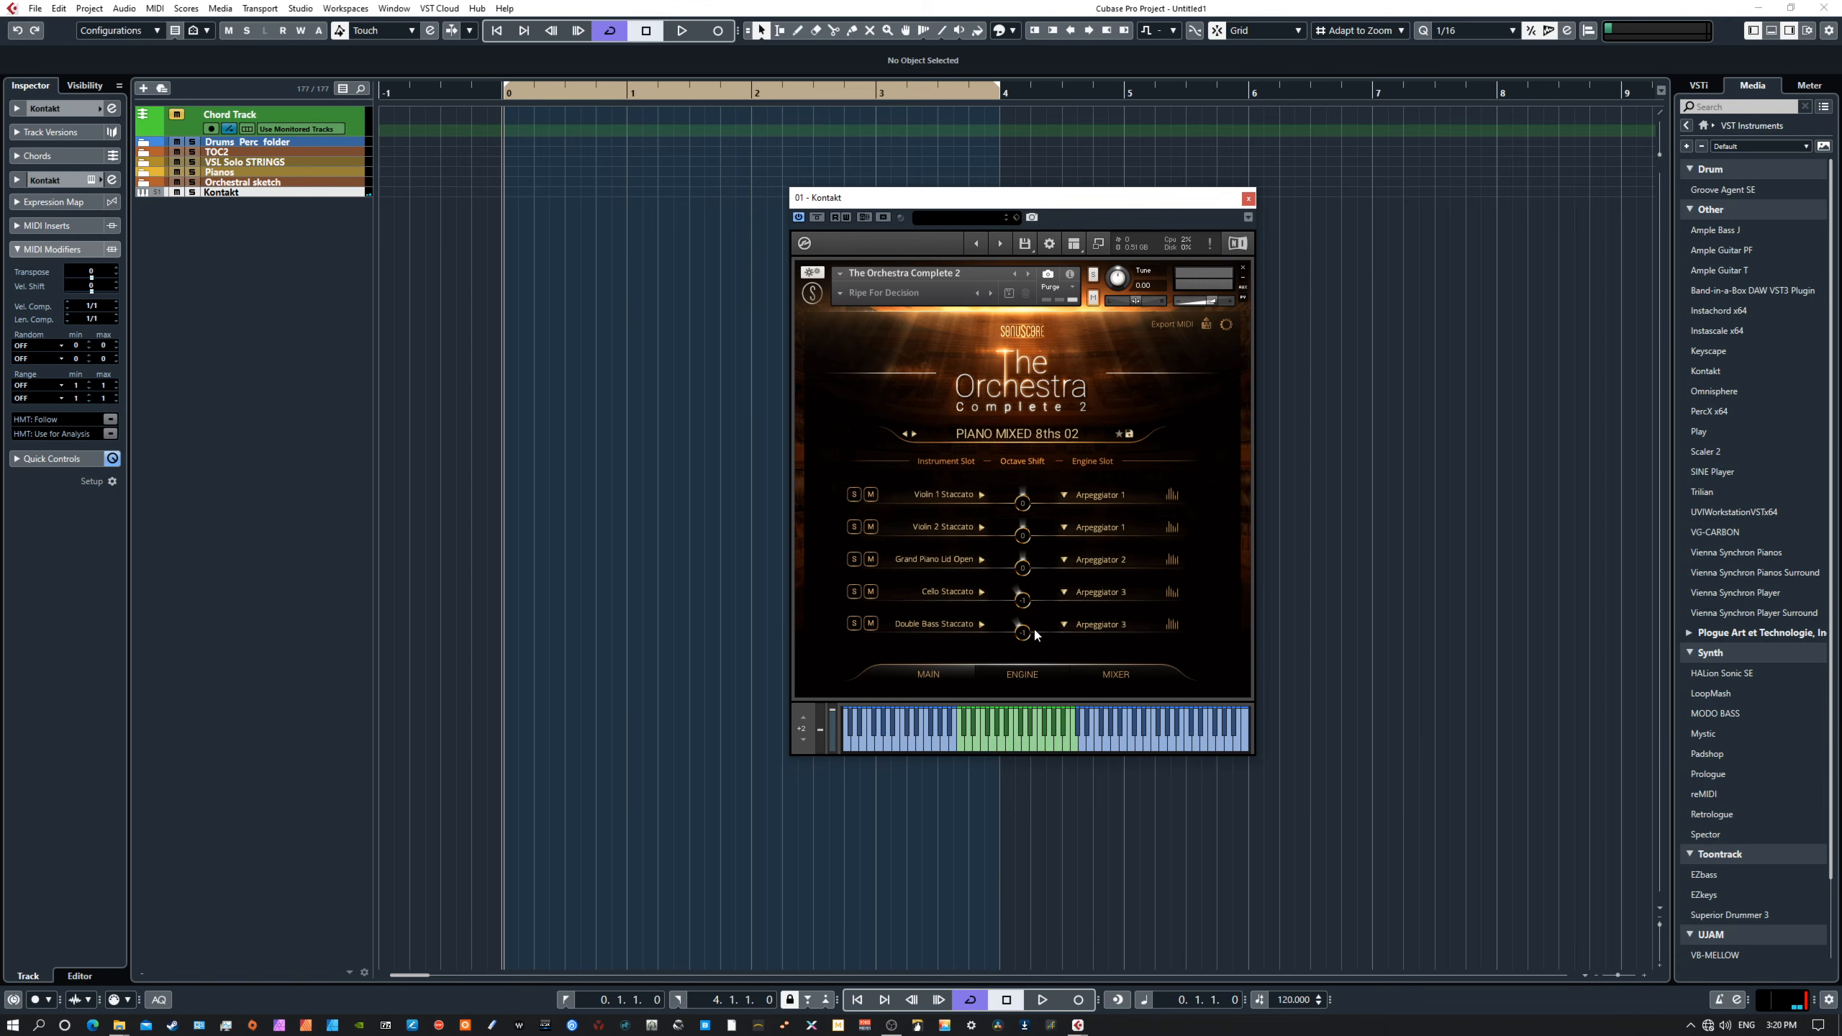
Step: Raise the Octave amount of Arpeggiator 2, which plays the Grand Piano Lid Open slot
click(1023, 674)
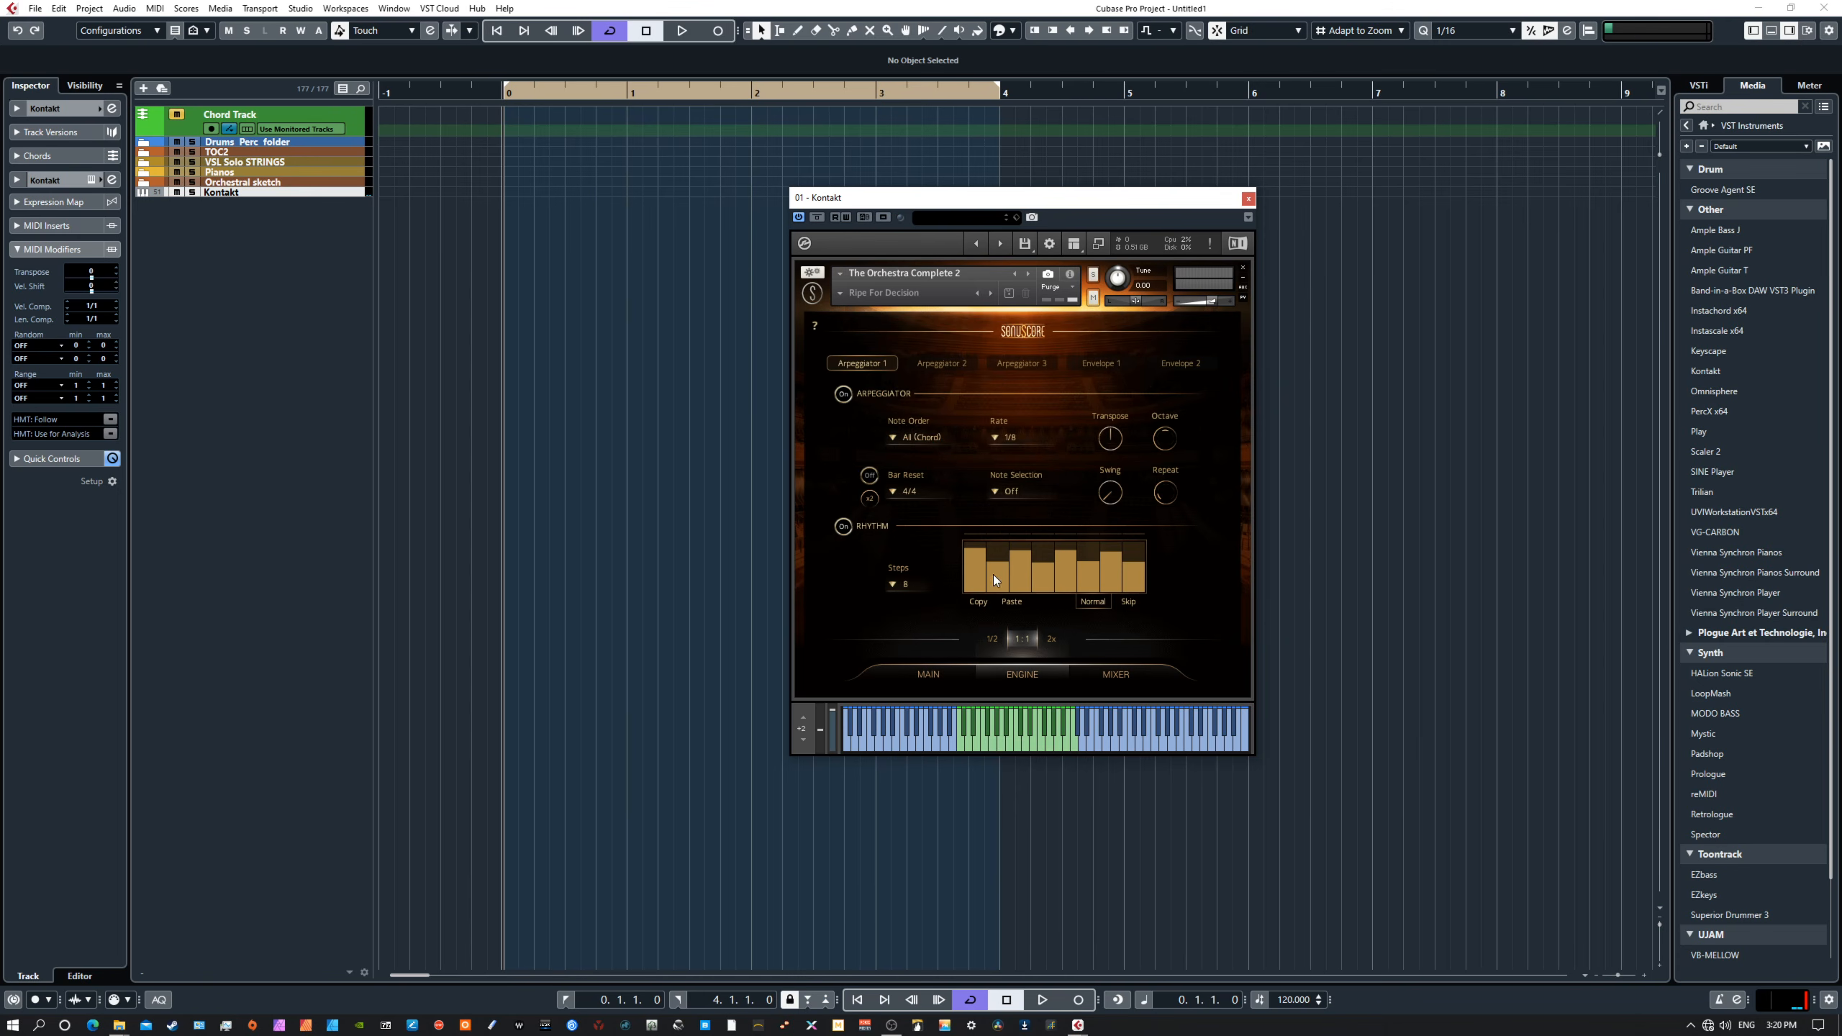
click(952, 363)
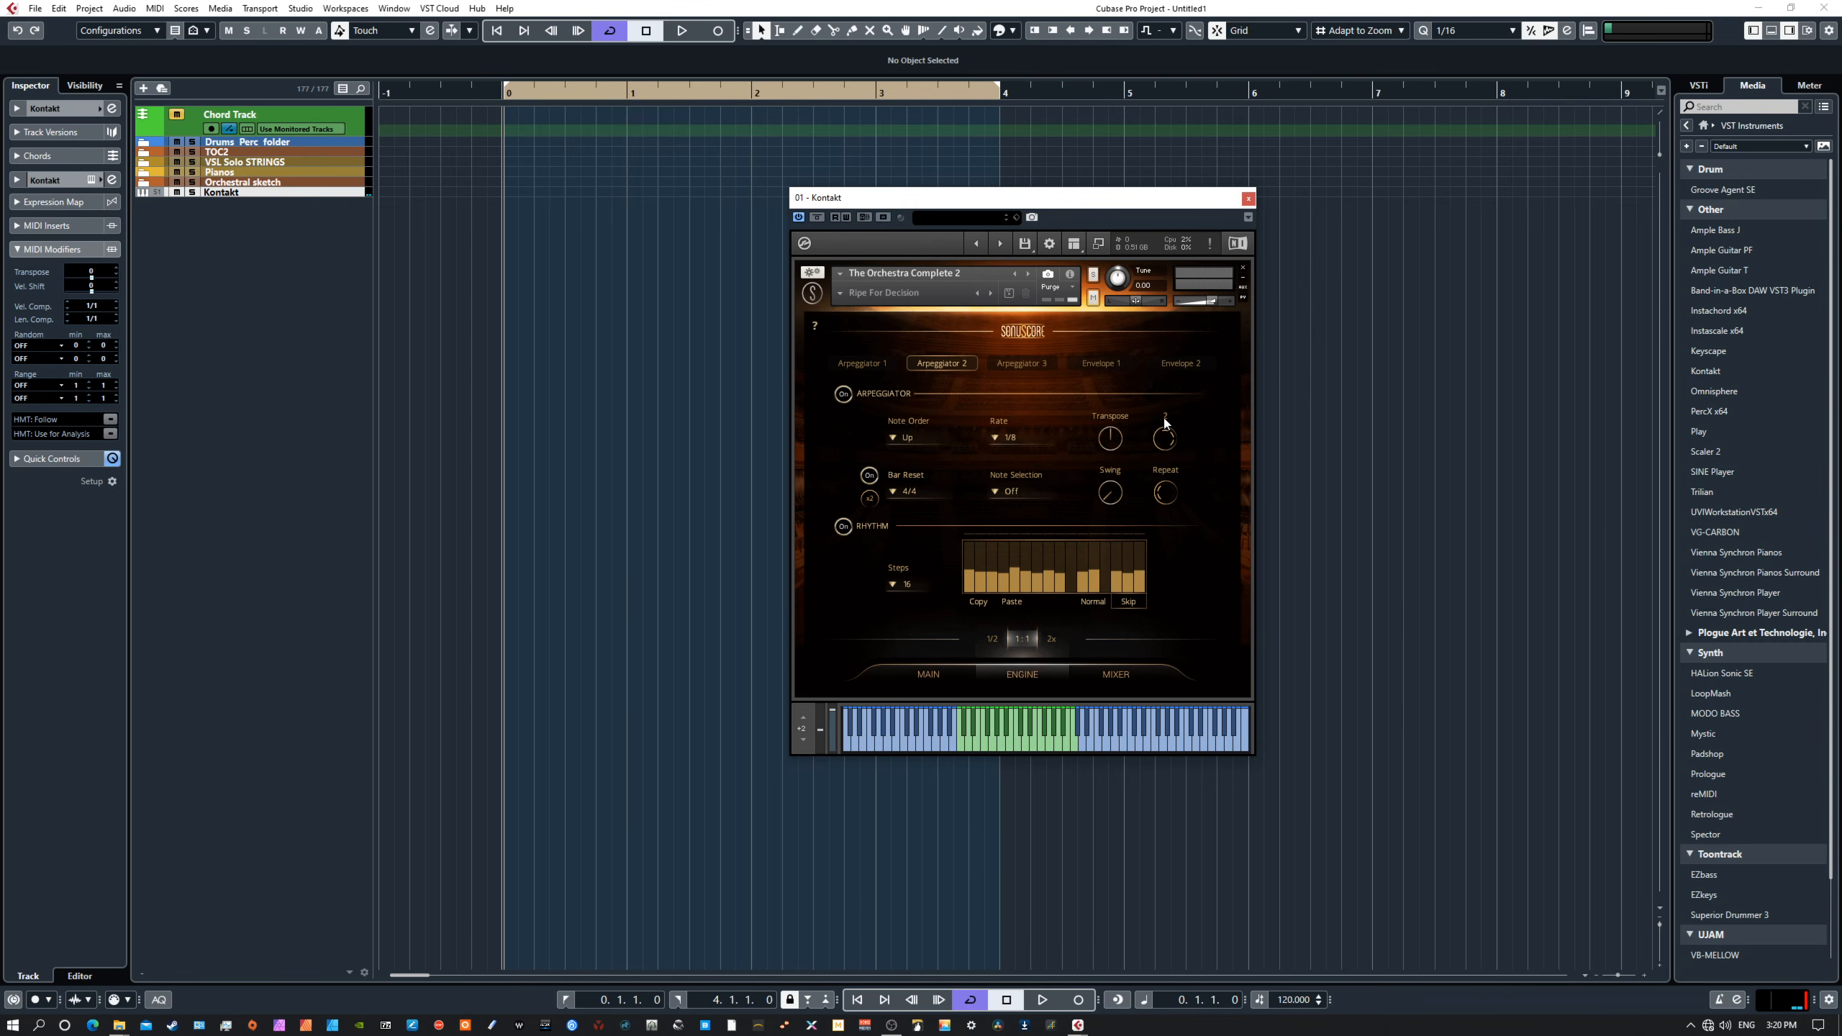
drag(1166, 444, 1175, 429)
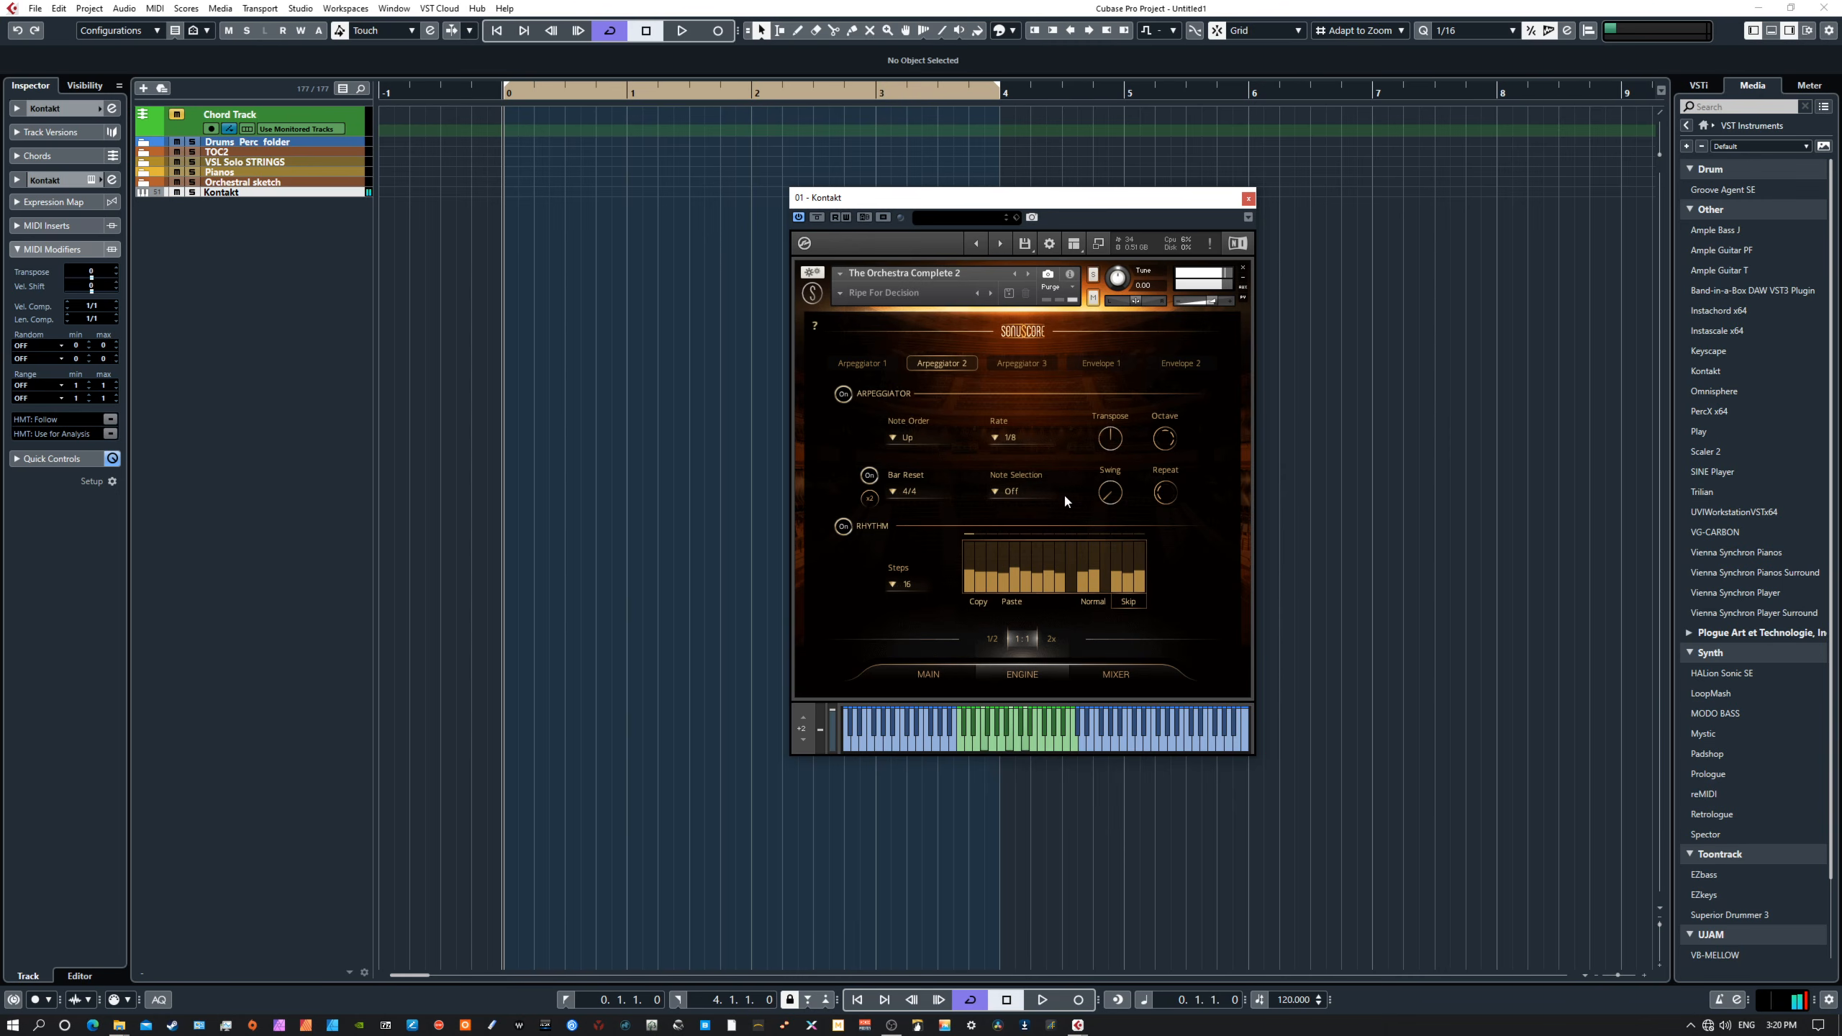
Step: Try Zig-Zag Up as Arpeggiator 2's Note Order, and change it to All (Chord)
click(916, 441)
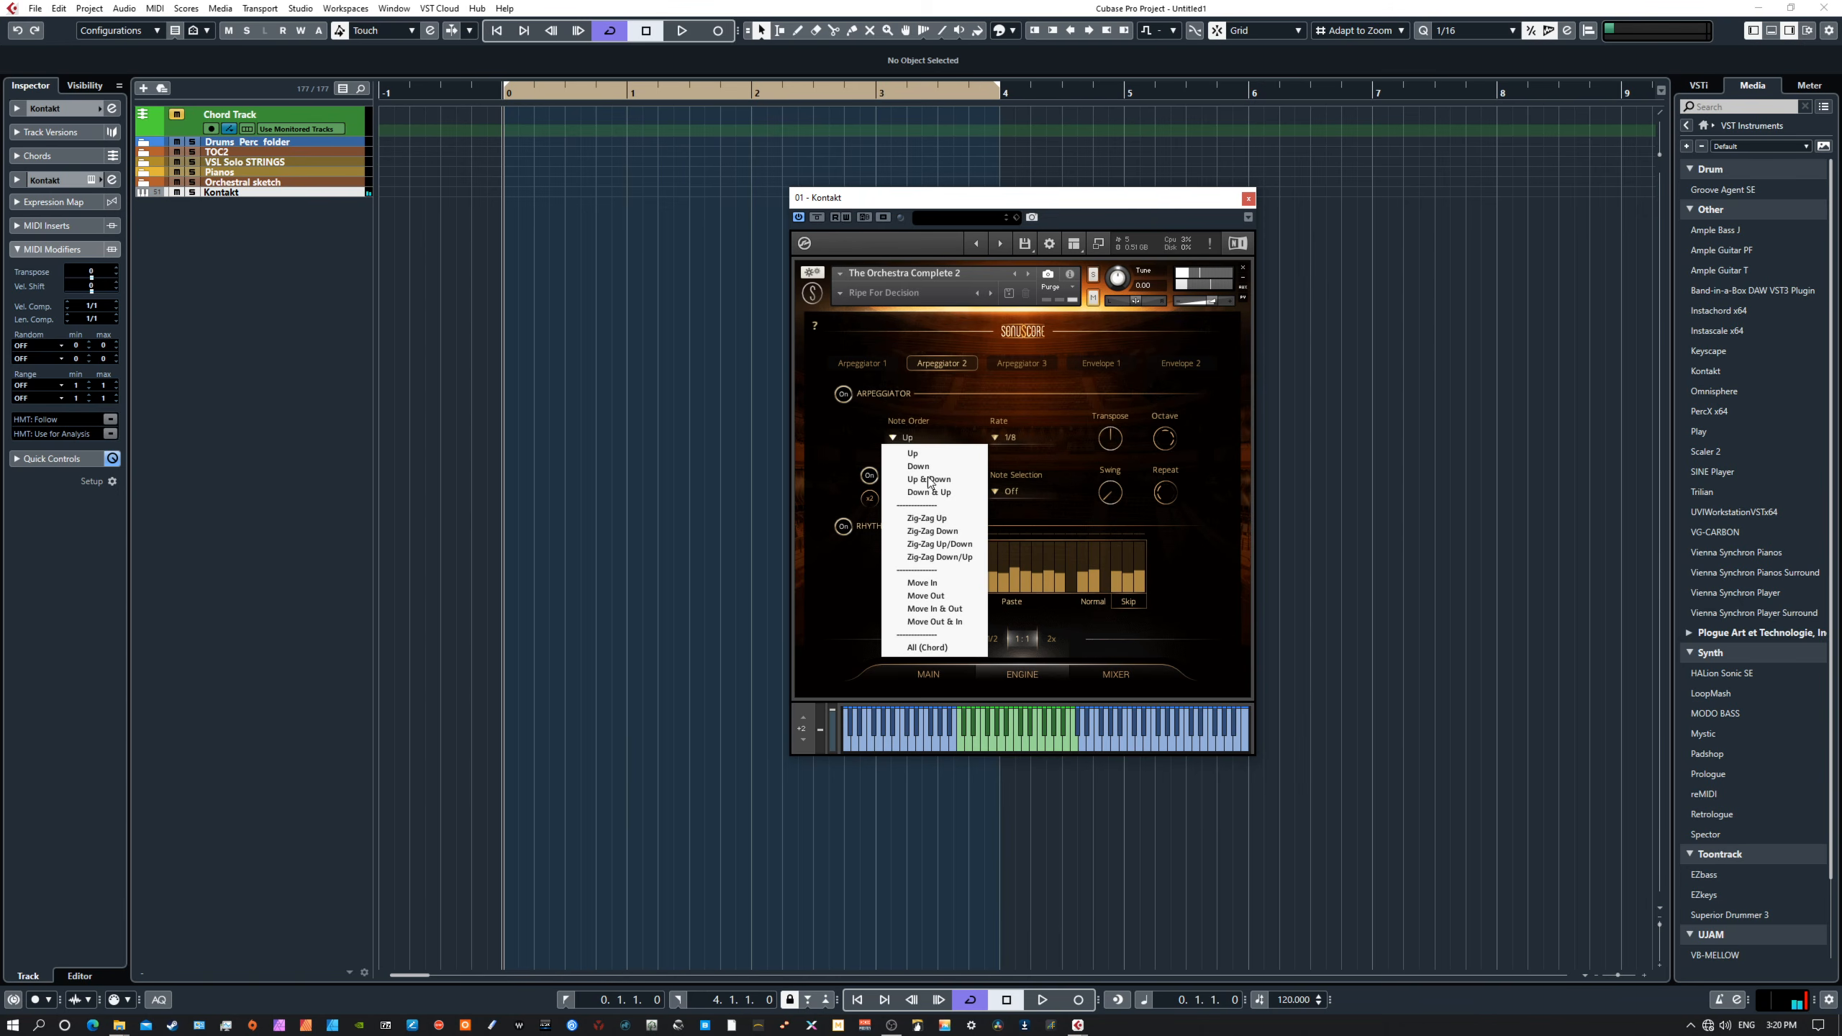
click(934, 522)
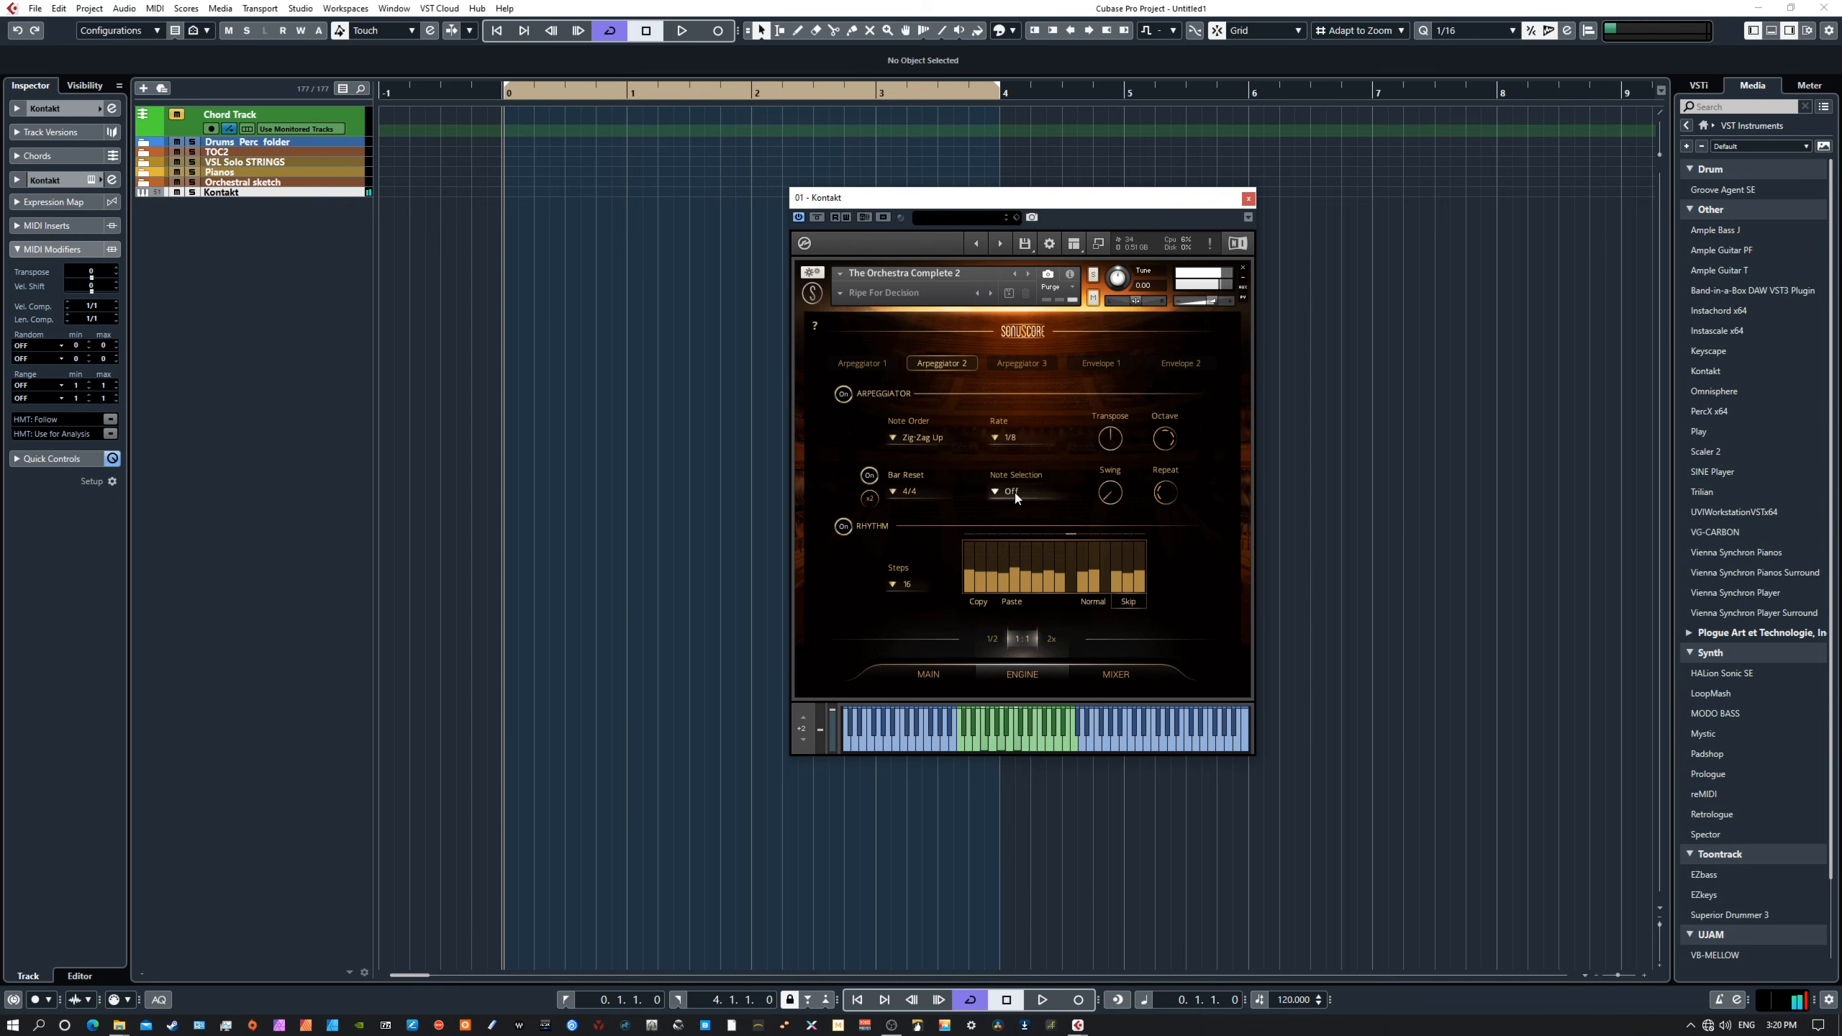
click(921, 440)
click(929, 653)
Step: Check the preset's instrument levels in the mixer and adjust the Octave Shift of the Grand Piano Lid Open slot
click(1116, 673)
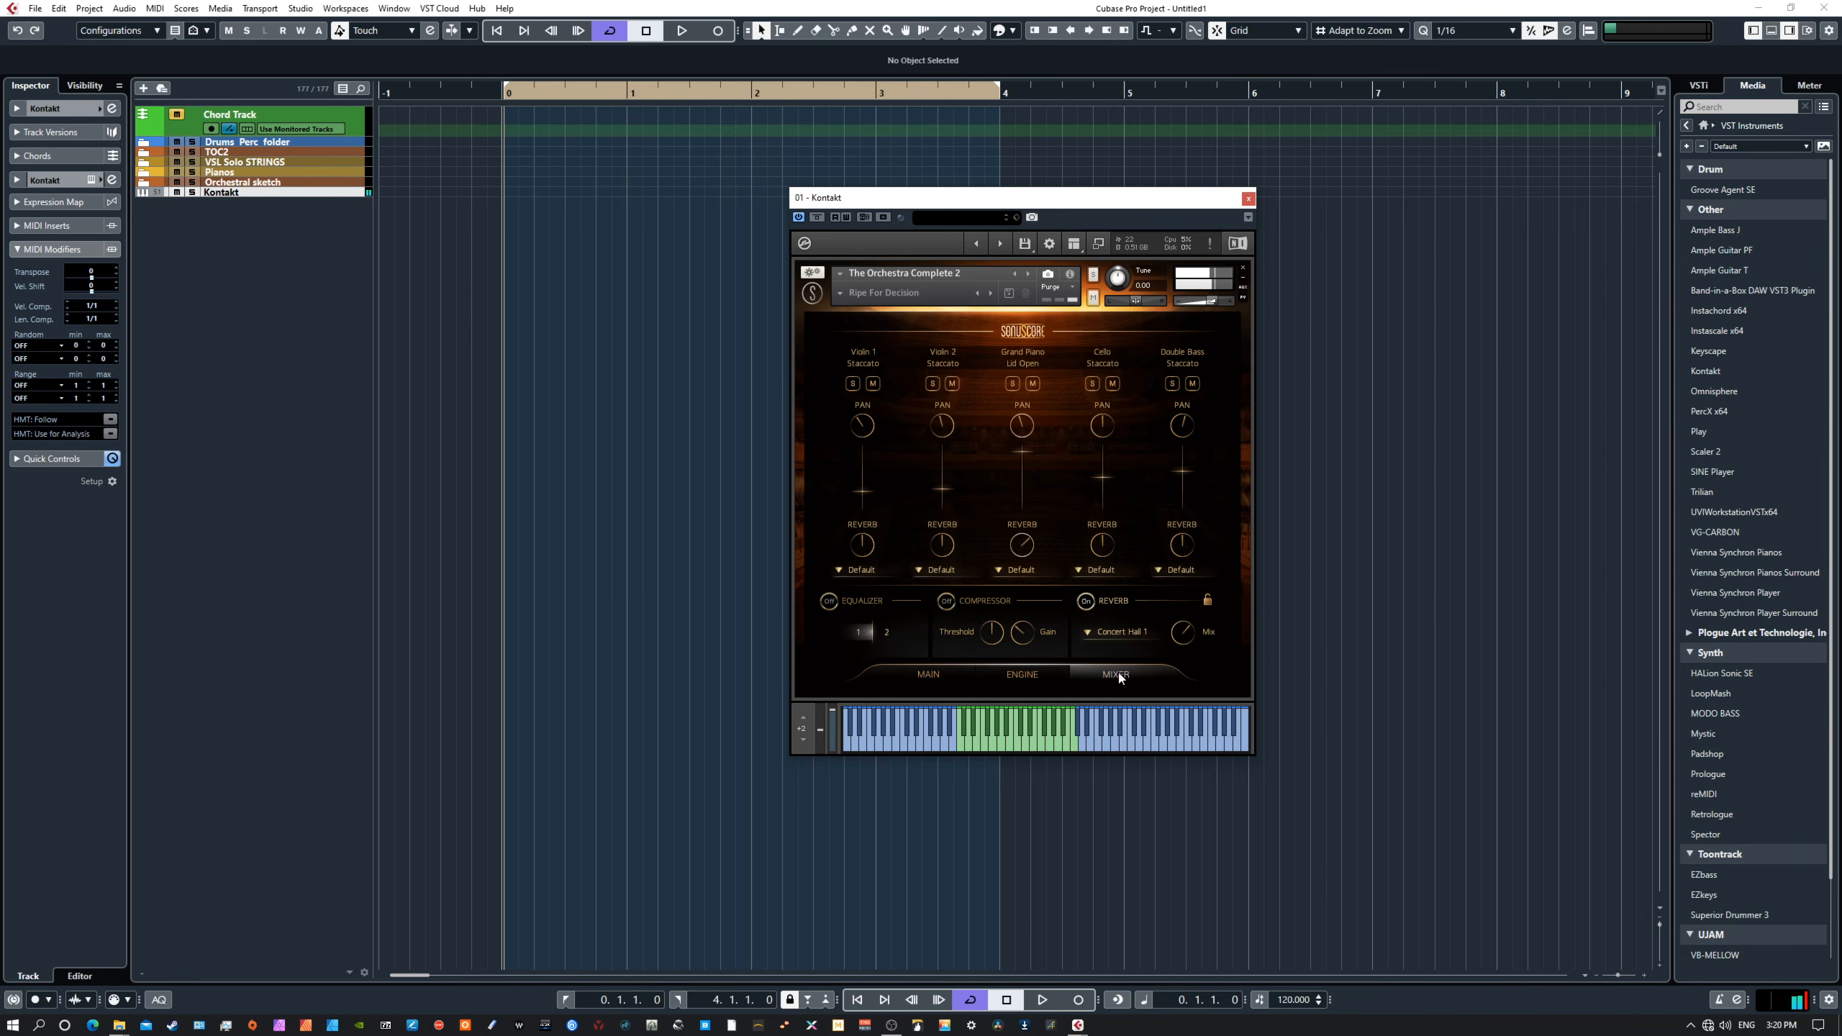
click(944, 680)
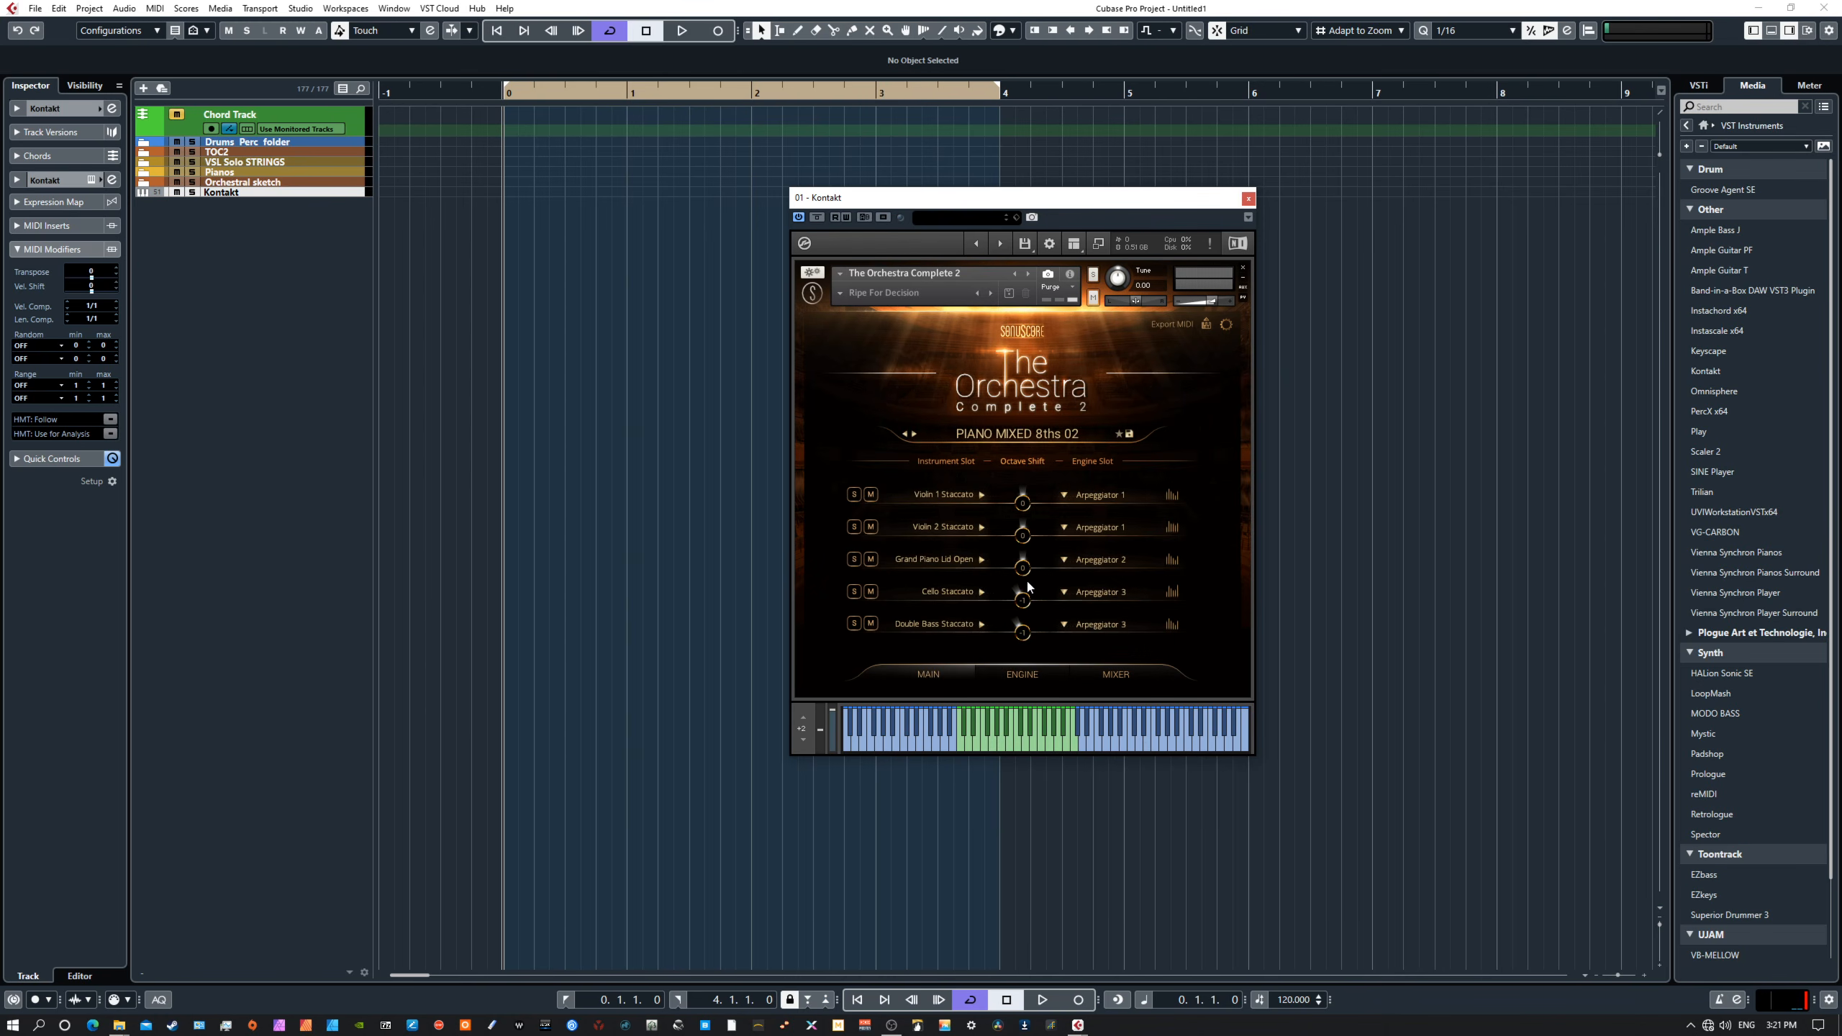
drag(1023, 573, 1028, 555)
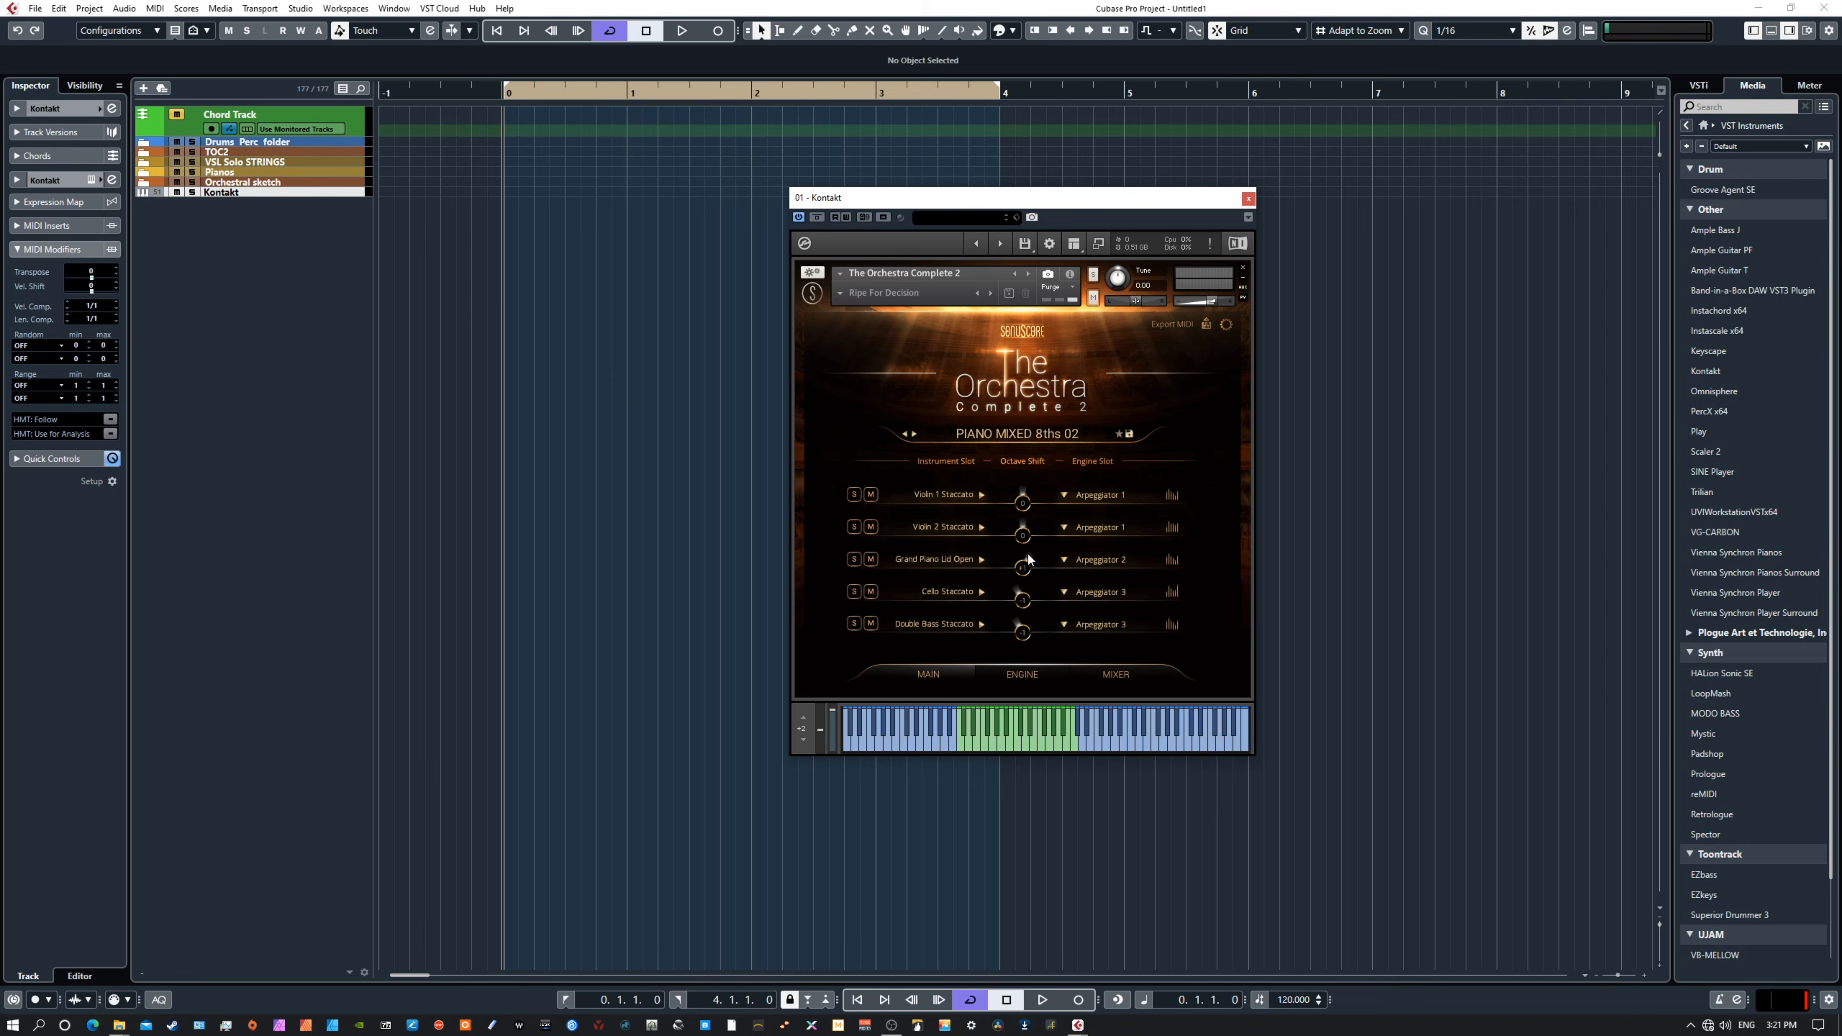